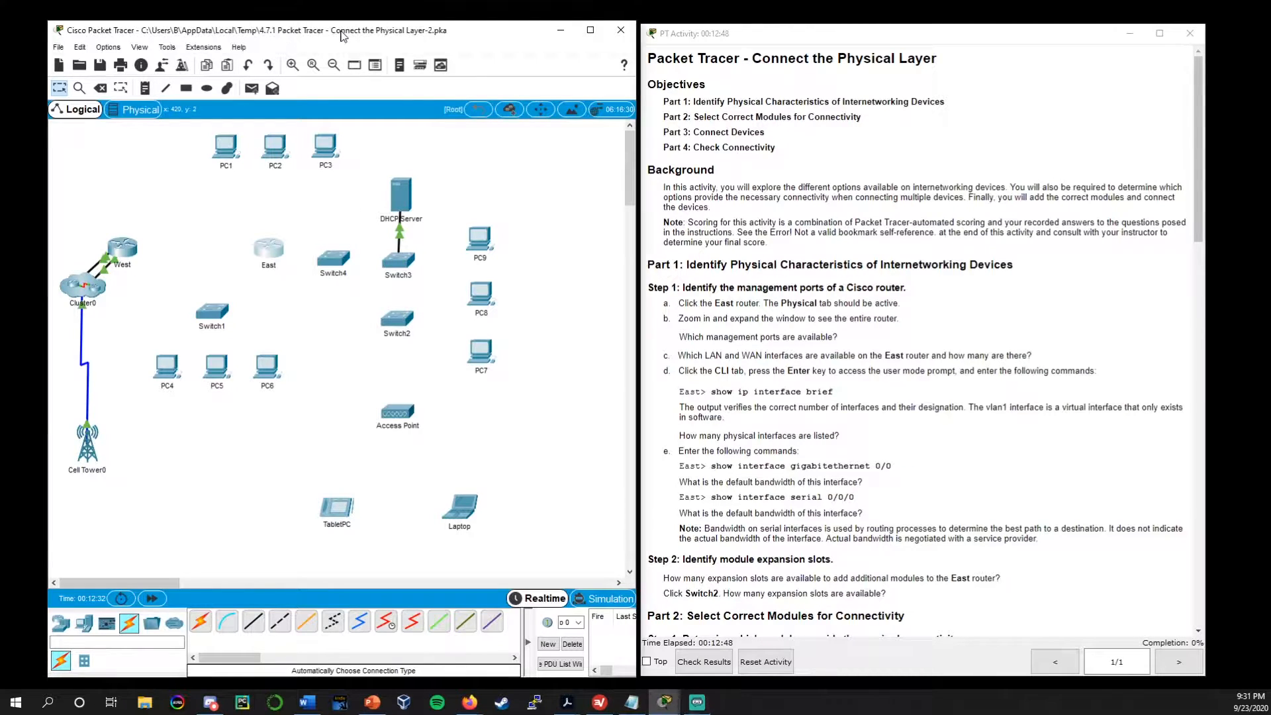
Review the activity's objectives and the instructions for Parts 1 to 3, including the table of required cable connections
click(853, 130)
drag(756, 55, 955, 62)
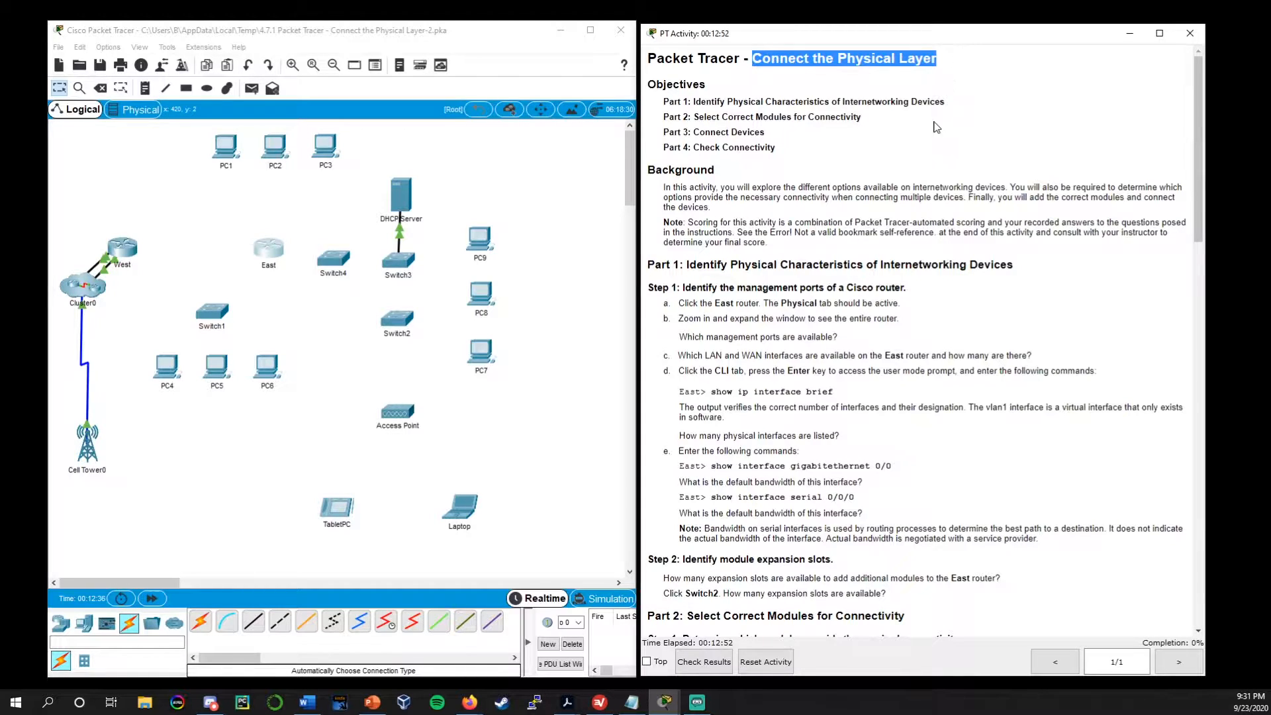
click(921, 155)
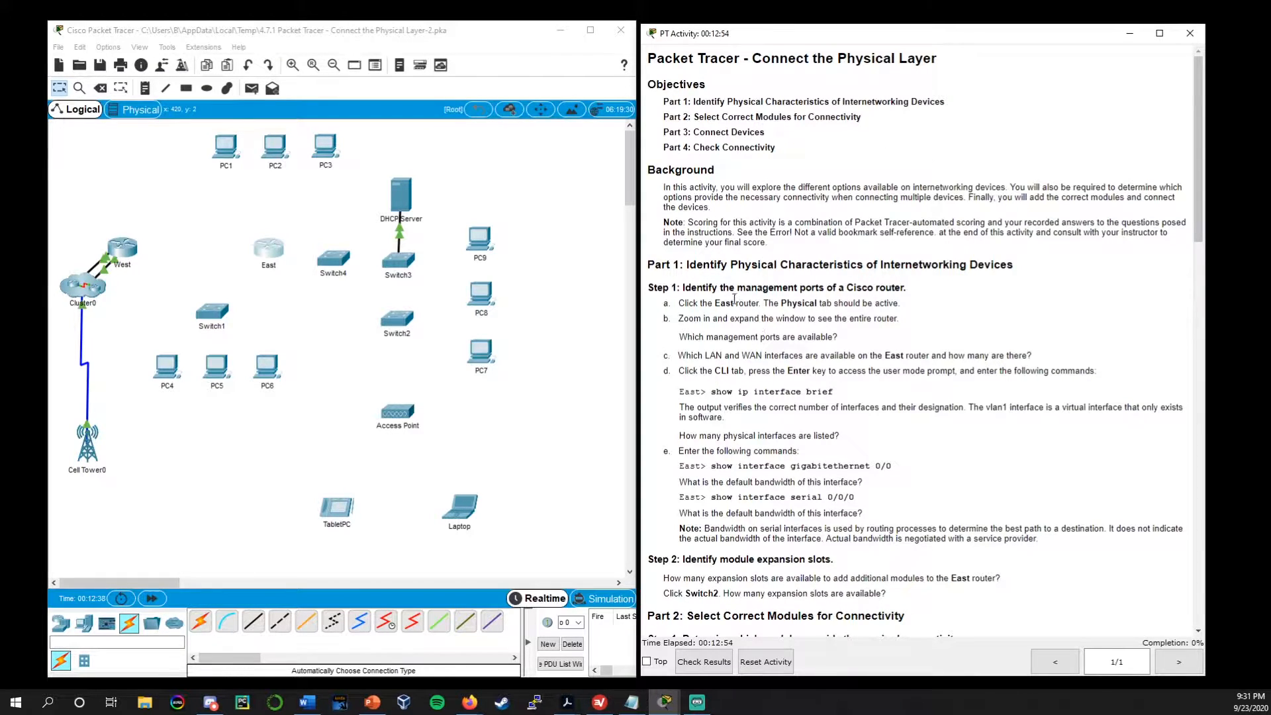
drag(687, 261, 881, 261)
click(881, 262)
scroll(761, 431, down, 4)
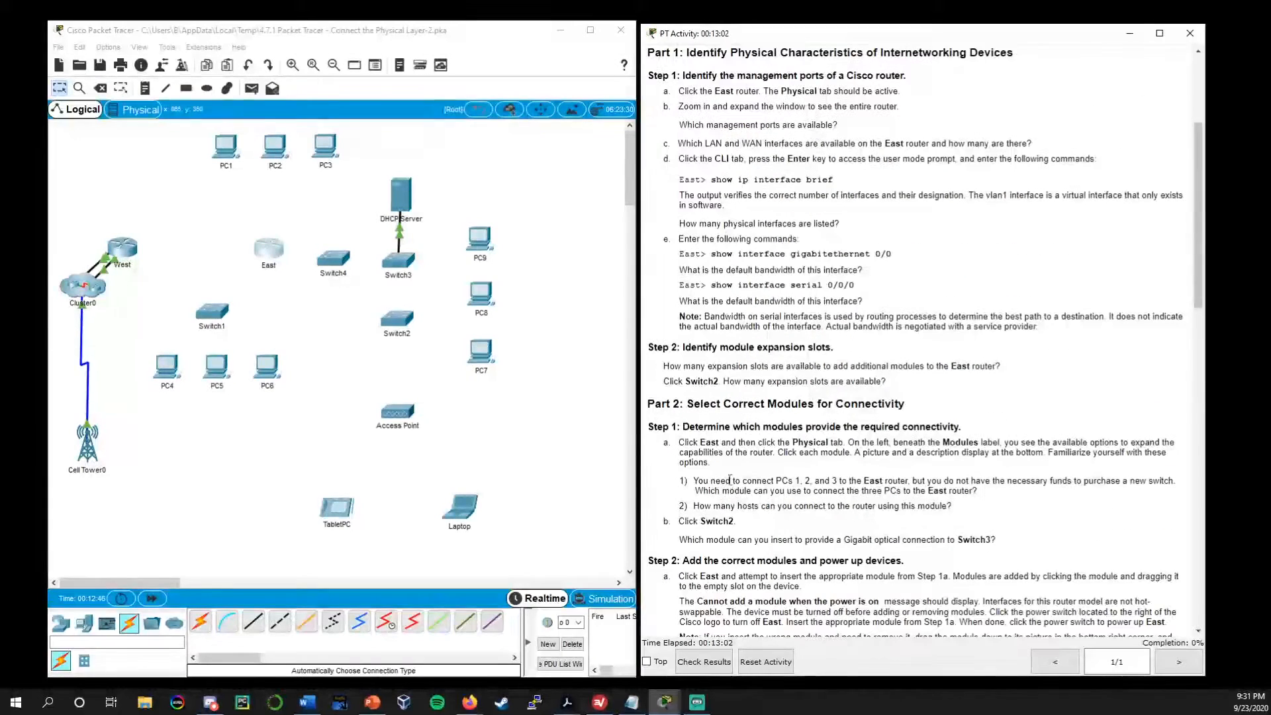
drag(686, 403, 816, 403)
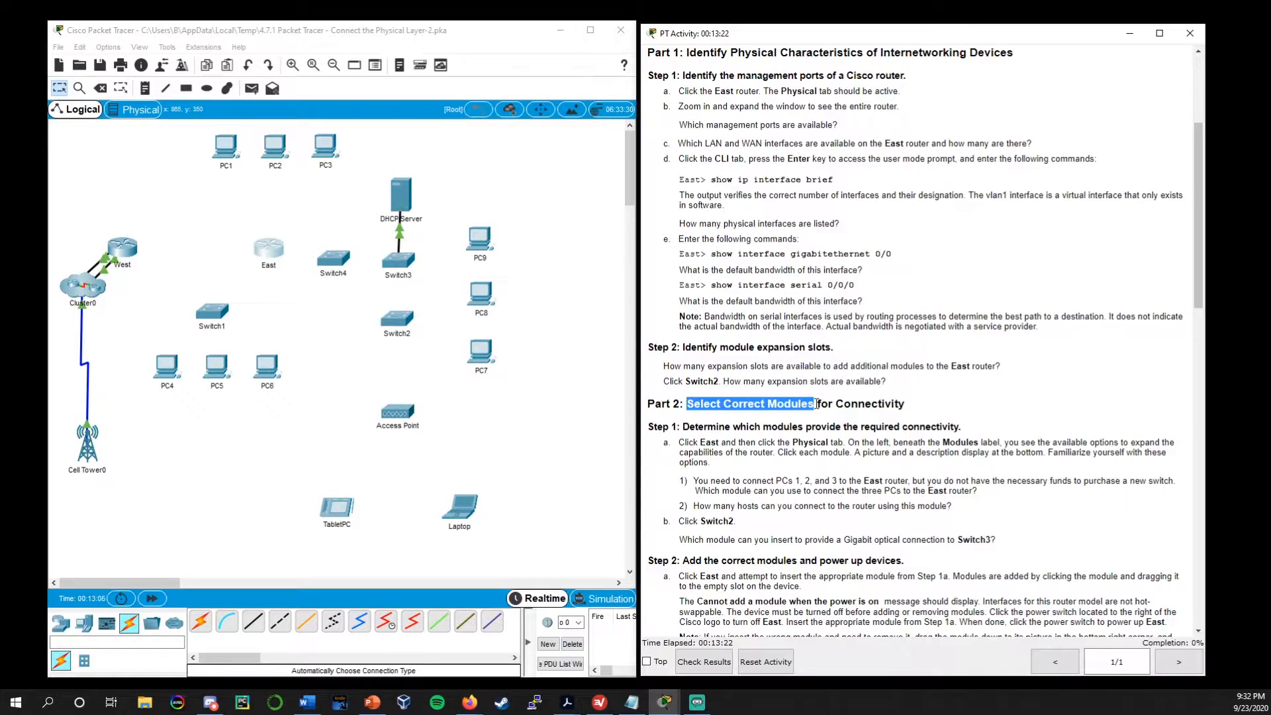
click(796, 445)
scroll(793, 450, down, 6)
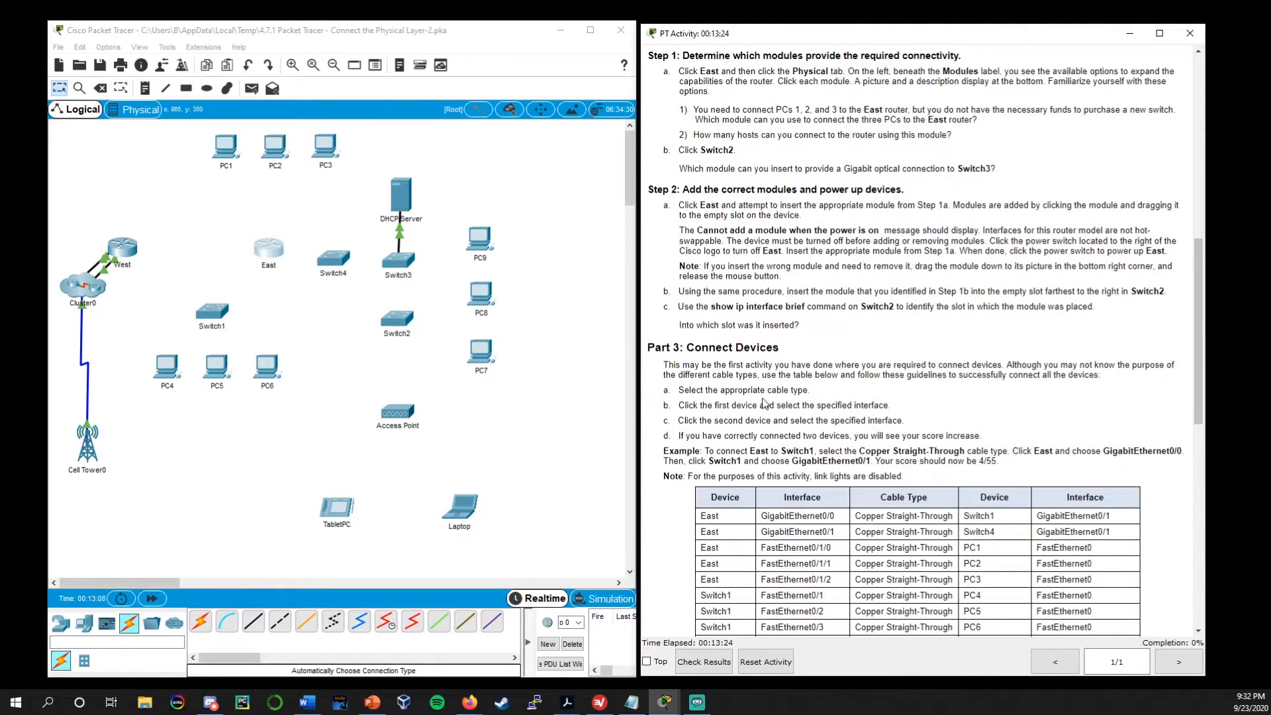
drag(781, 348, 675, 347)
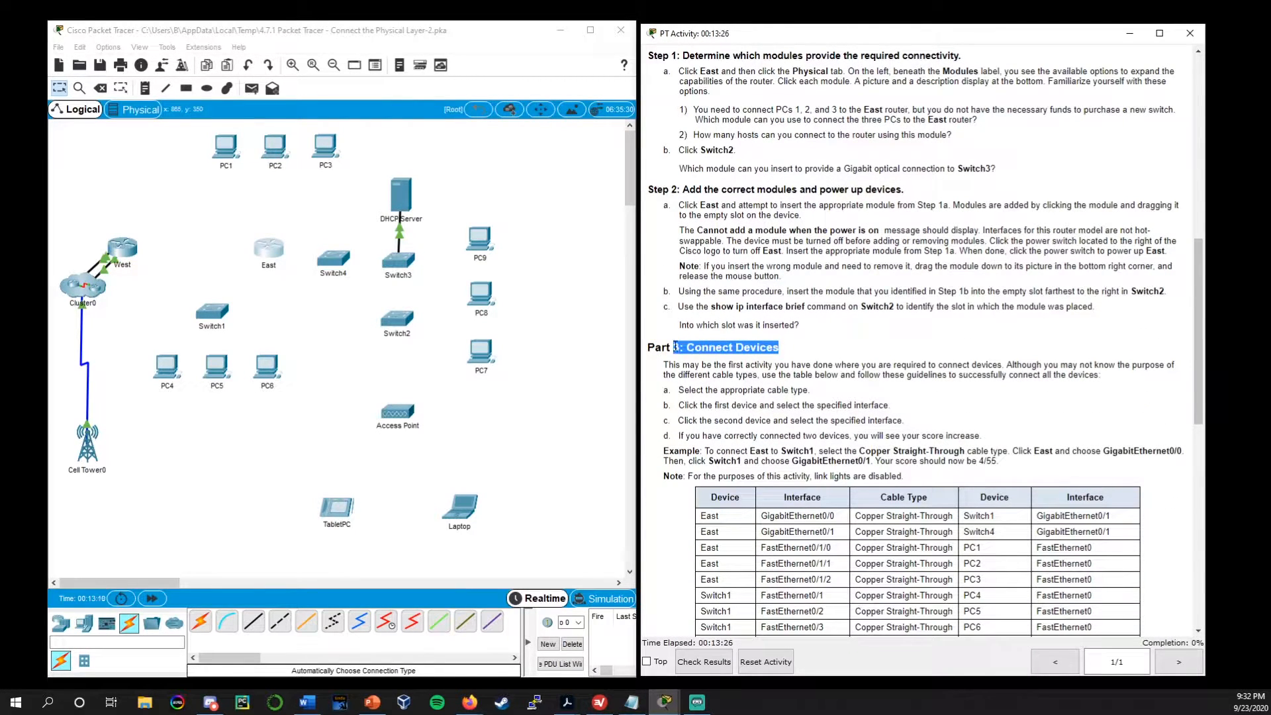
click(728, 361)
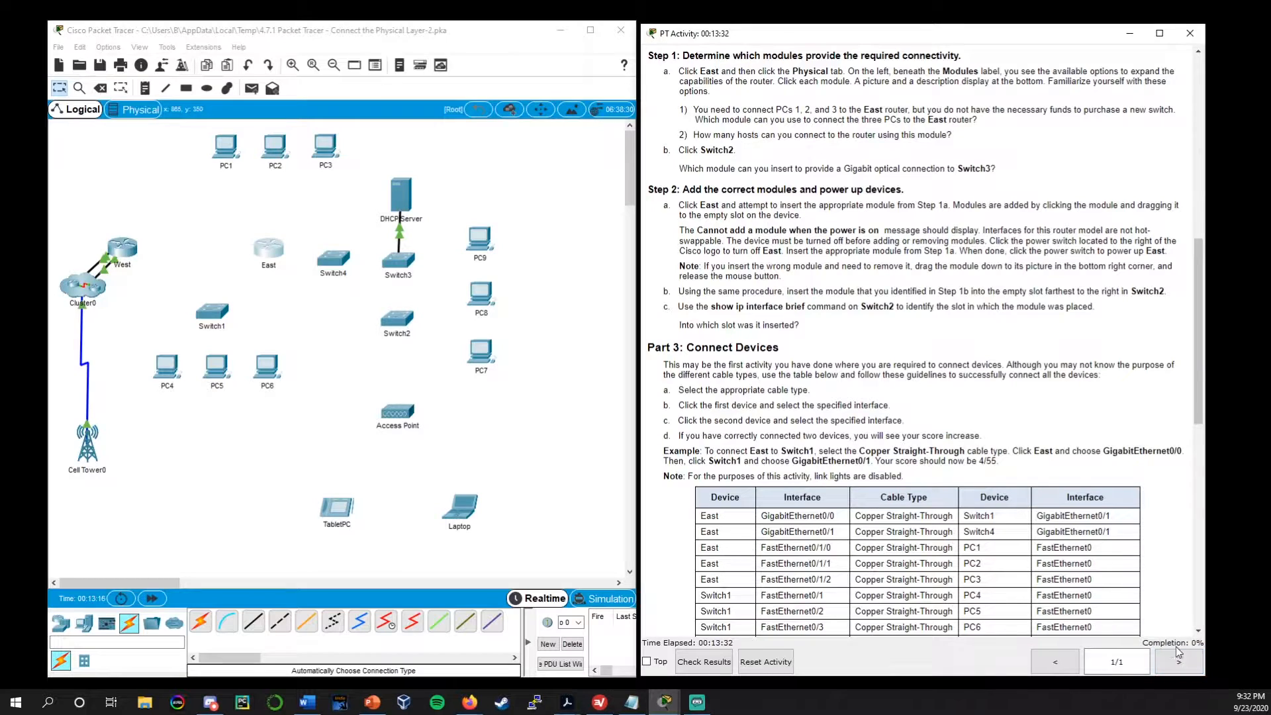
scroll(811, 513, down, 5)
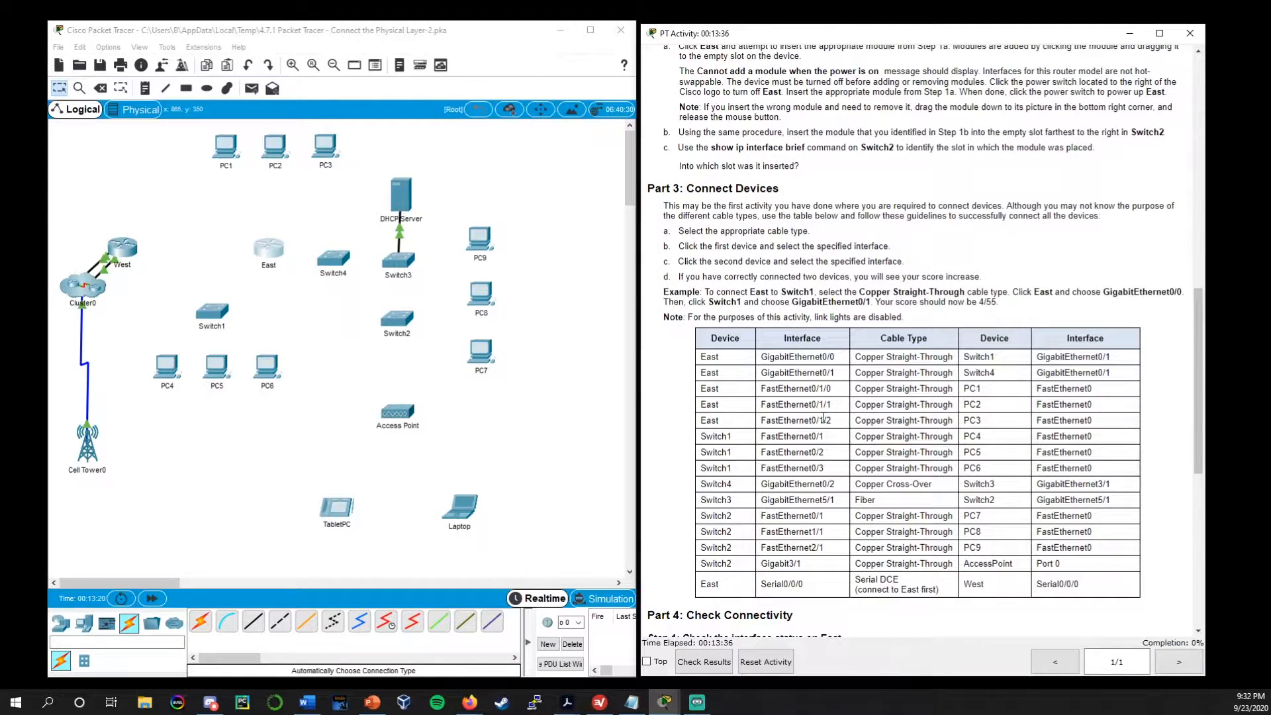
scroll(843, 476, up, 6)
scroll(844, 475, up, 15)
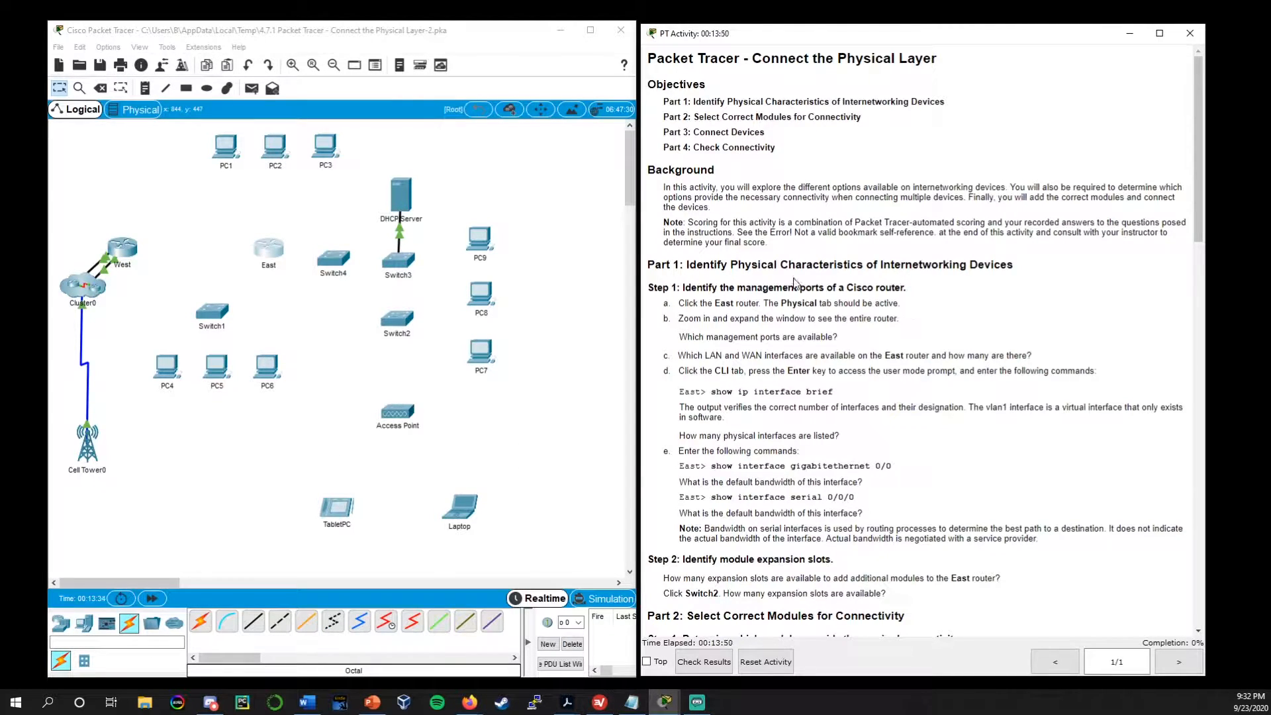
drag(652, 264, 937, 264)
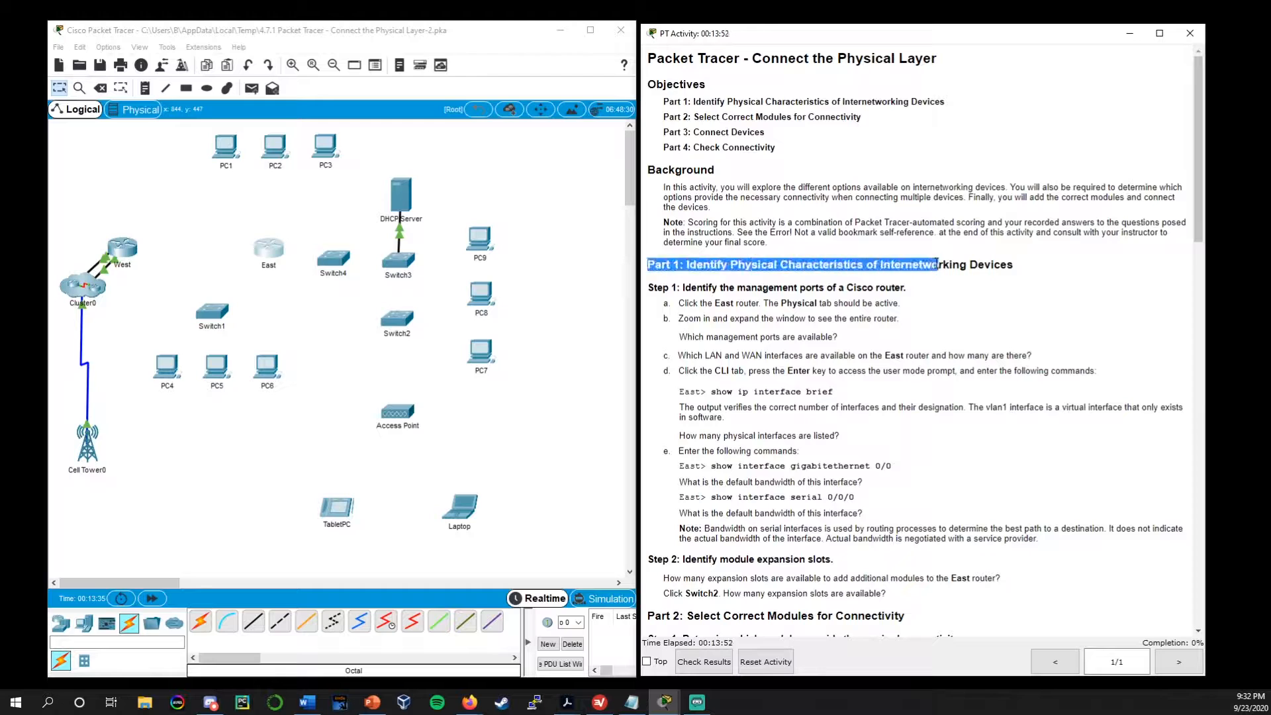
click(813, 303)
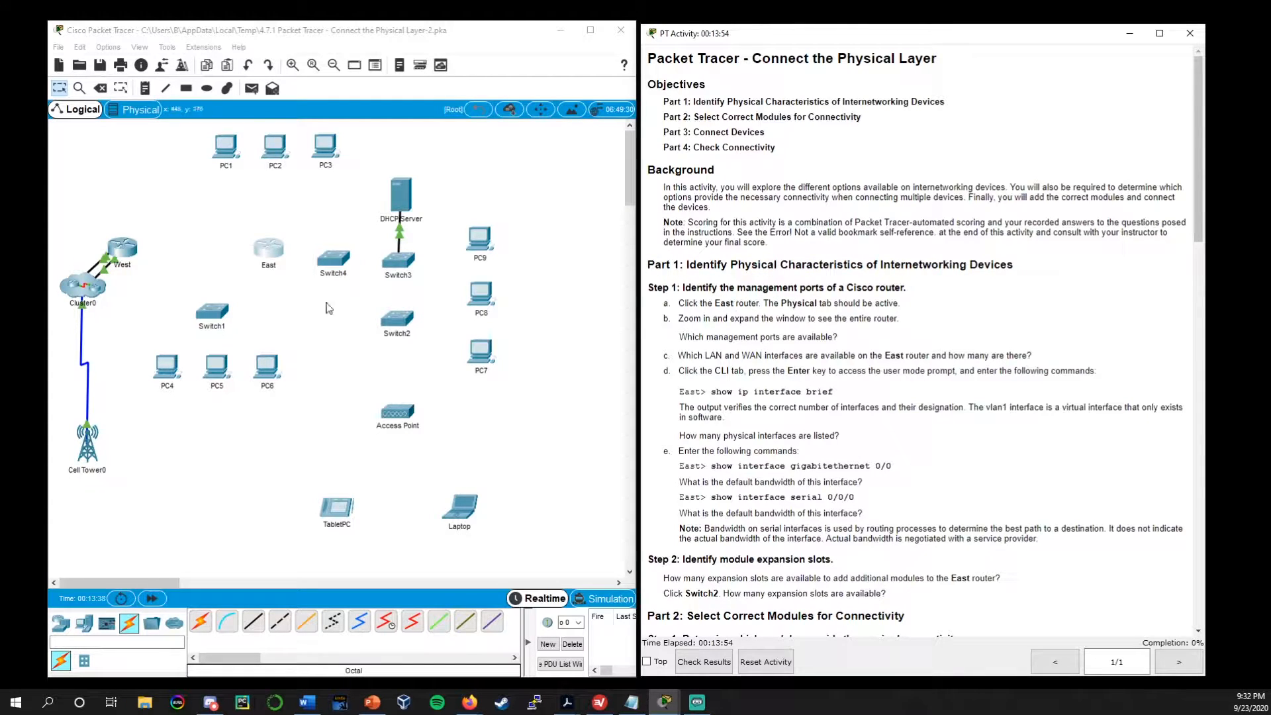
Open the East router's physical view, enlarged in a wider window, and examine its management, LAN and WAN ports
click(268, 257)
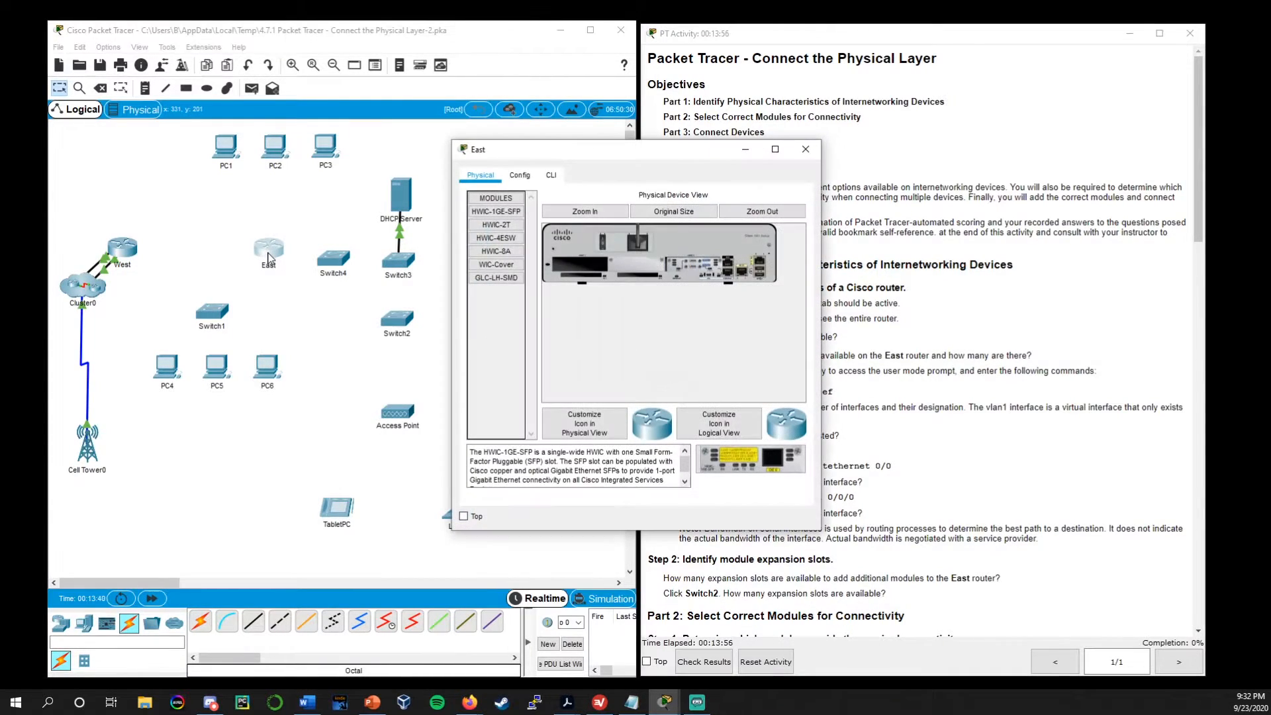
drag(591, 157, 259, 145)
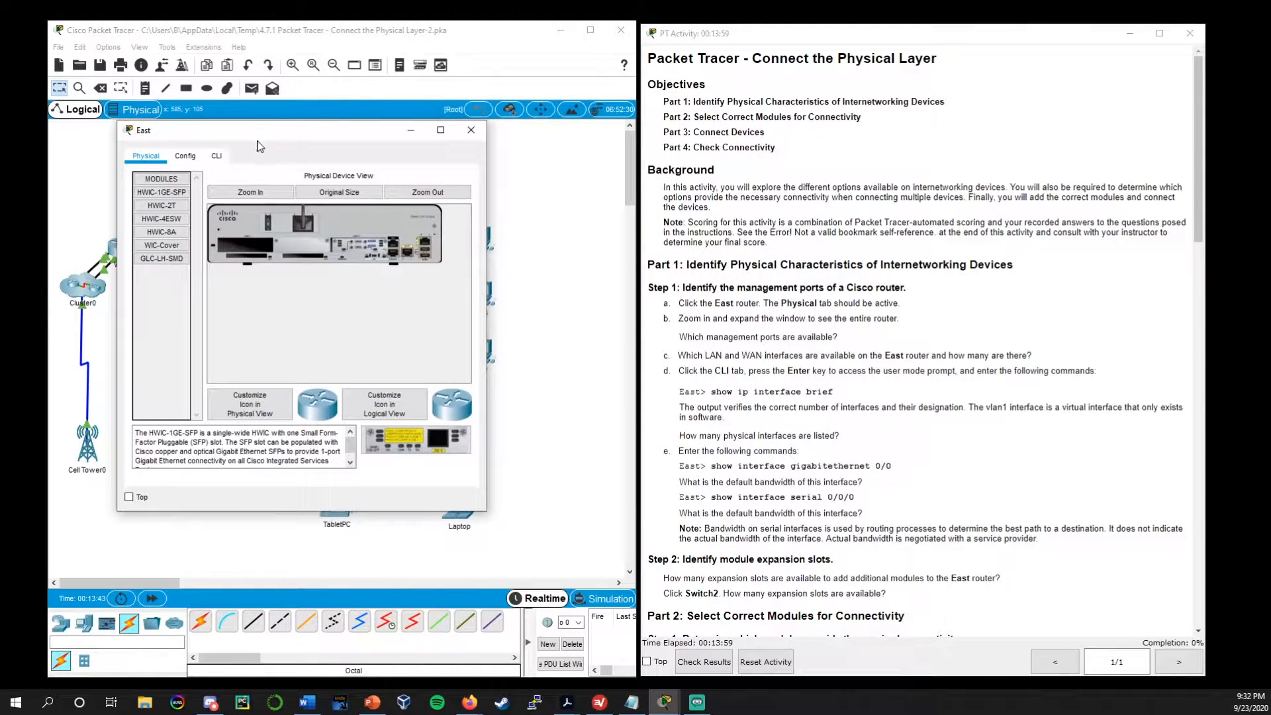
click(246, 198)
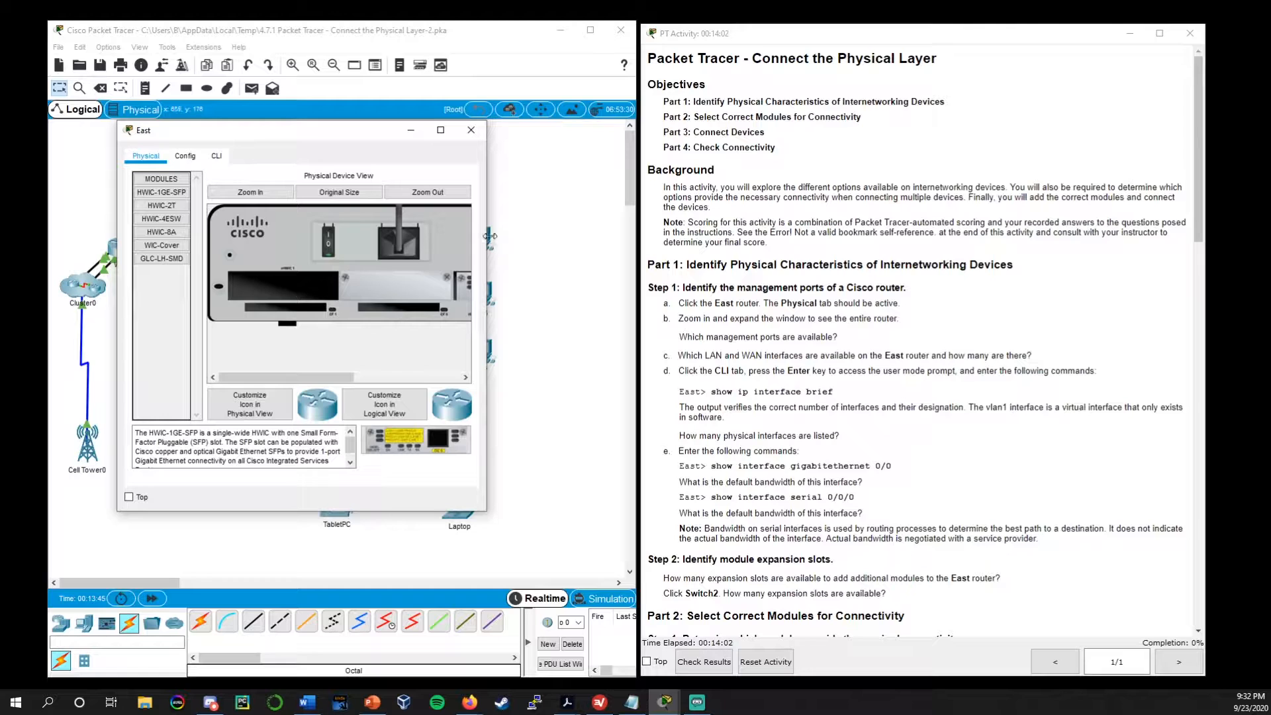
drag(489, 235, 663, 218)
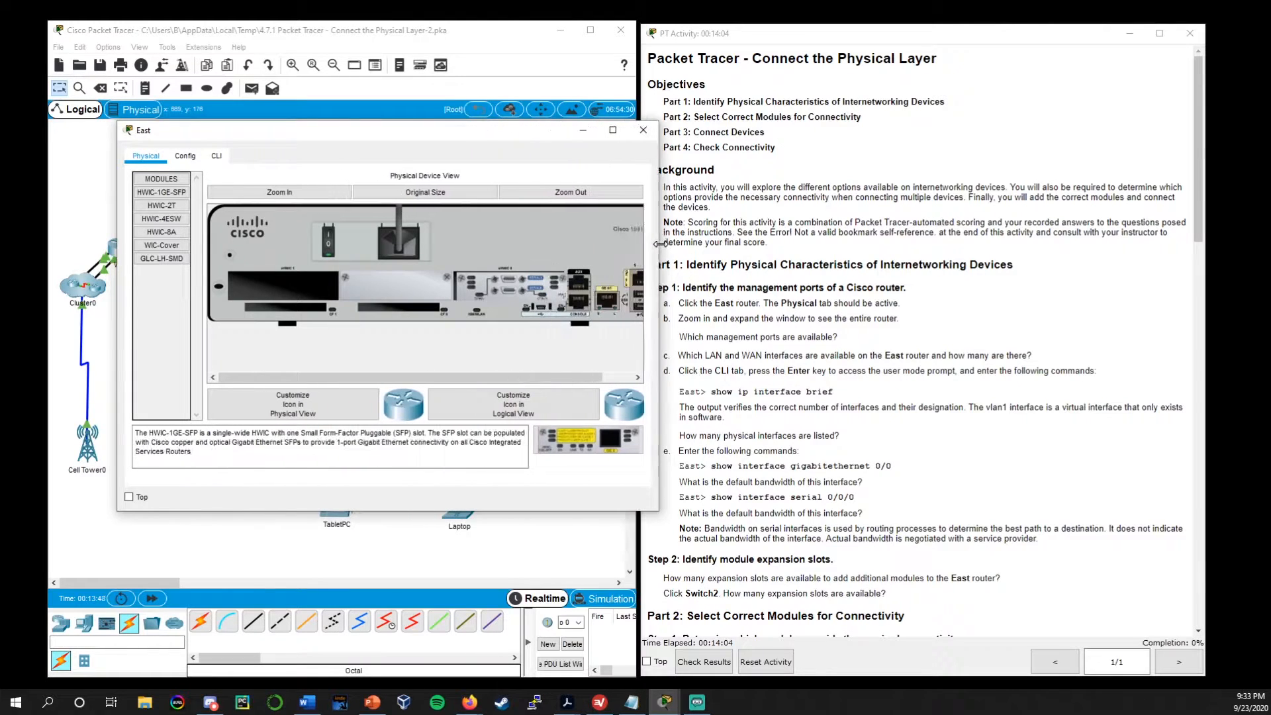
drag(554, 131, 513, 129)
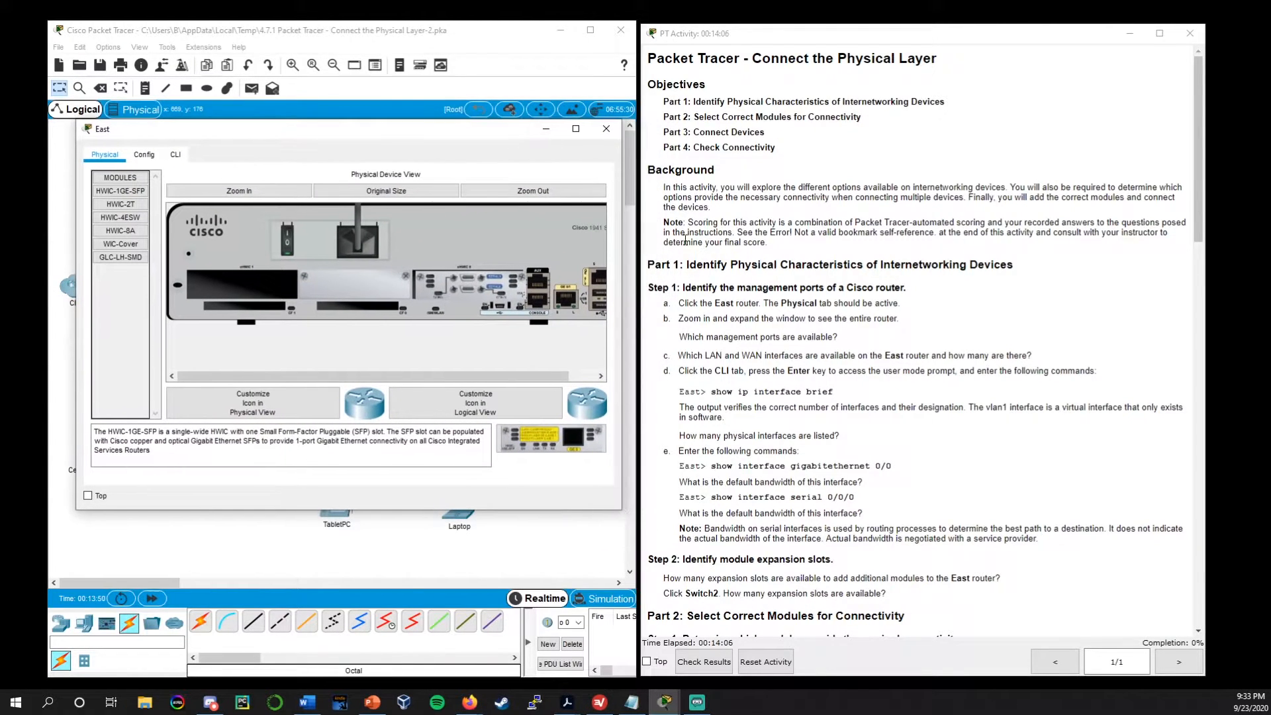
drag(624, 248, 664, 239)
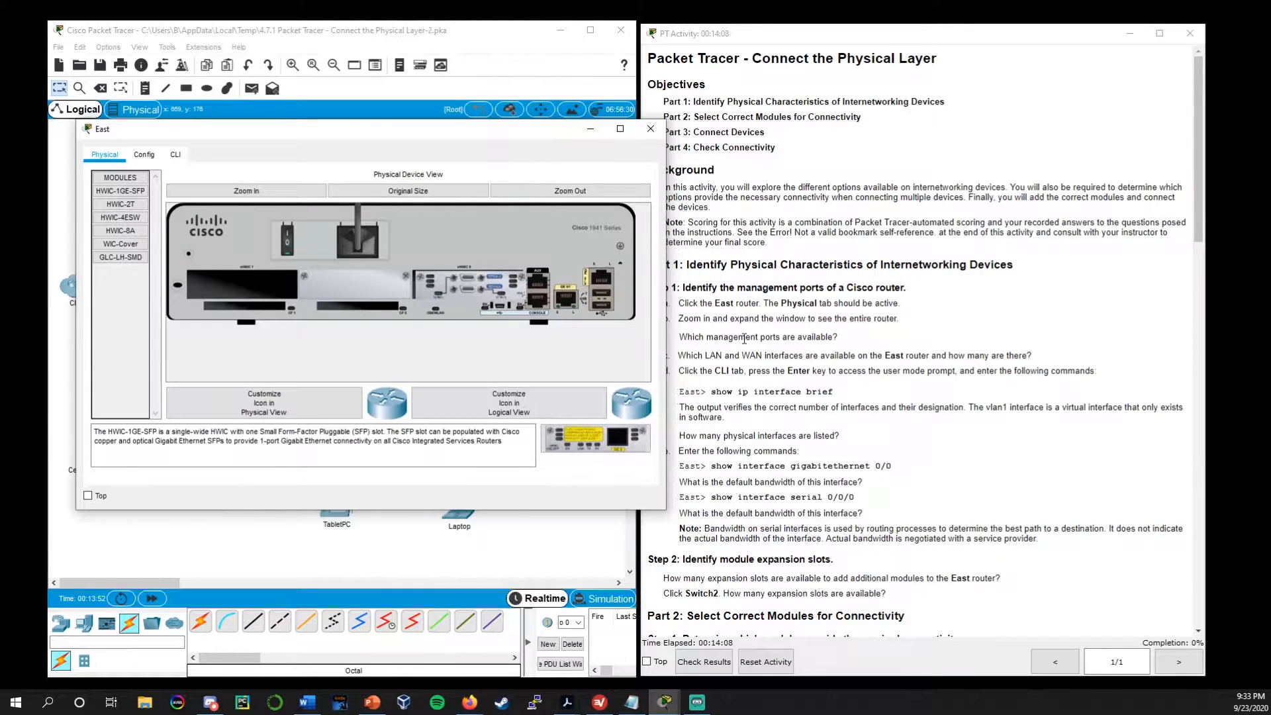
drag(533, 136, 529, 128)
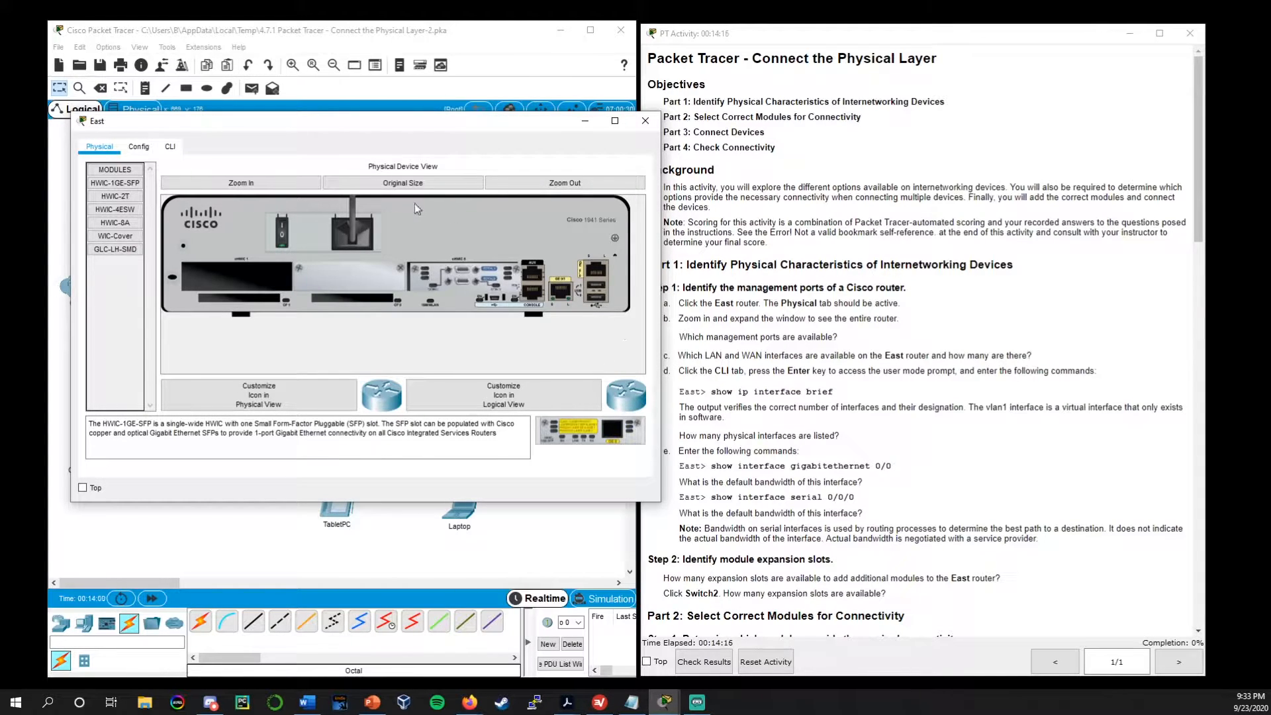
drag(514, 127, 503, 114)
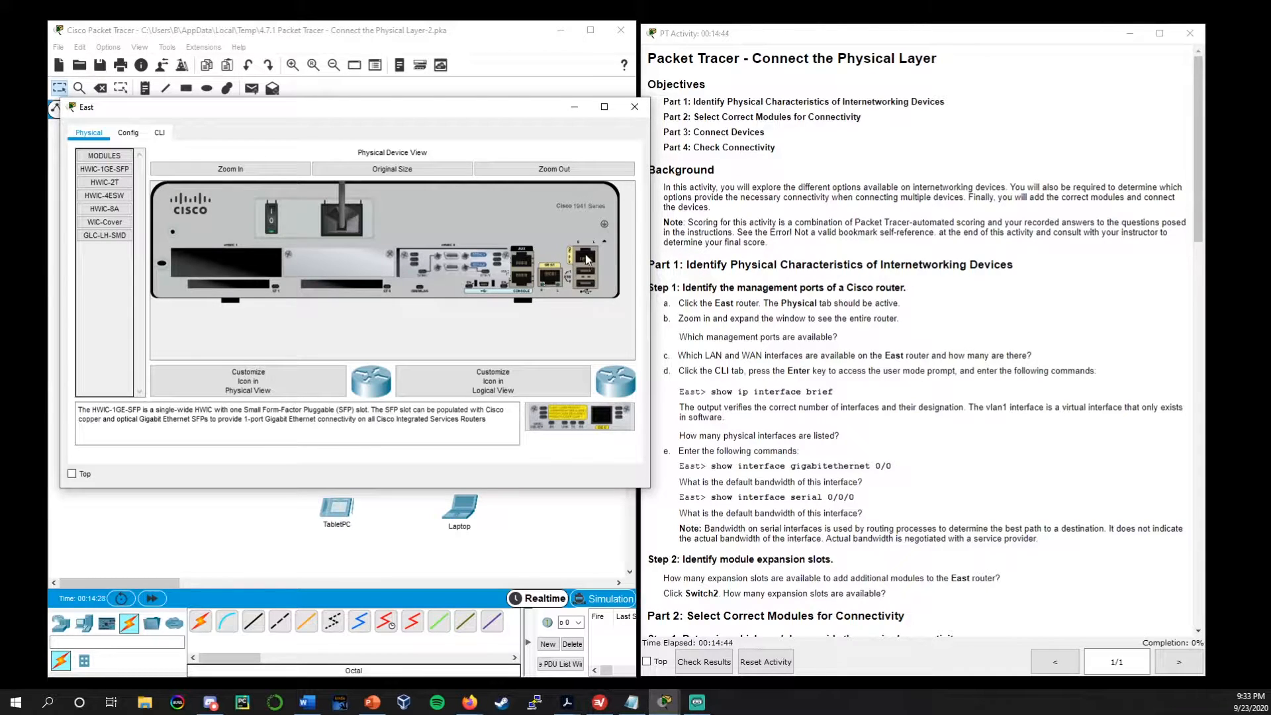
click(633, 107)
Open the East router's command line and run show ip interface brief at the user prompt
click(265, 255)
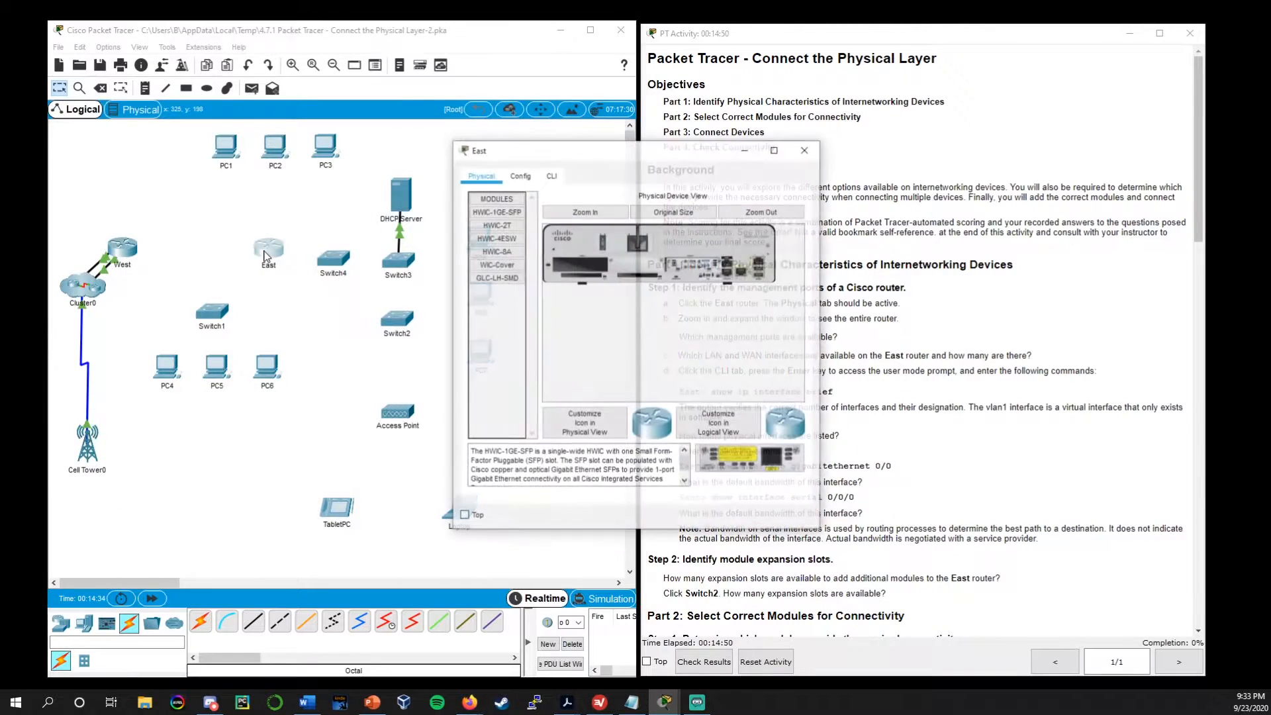
drag(621, 157, 445, 158)
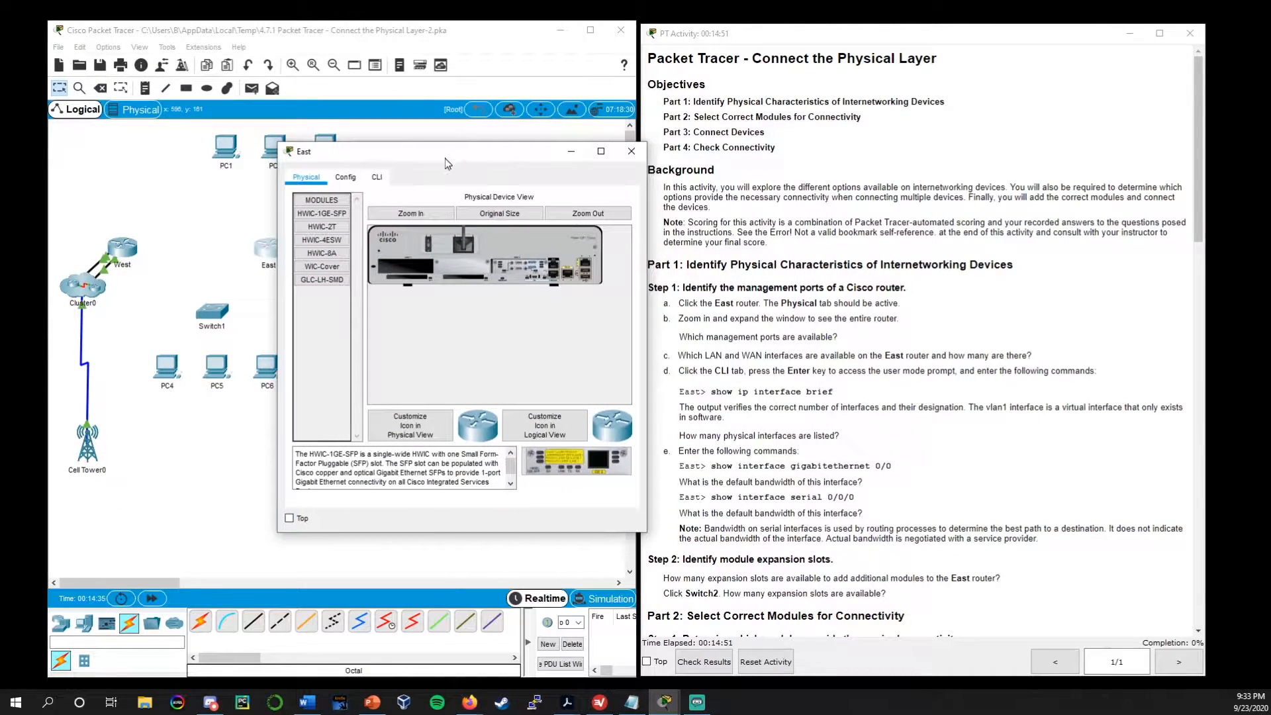
click(378, 179)
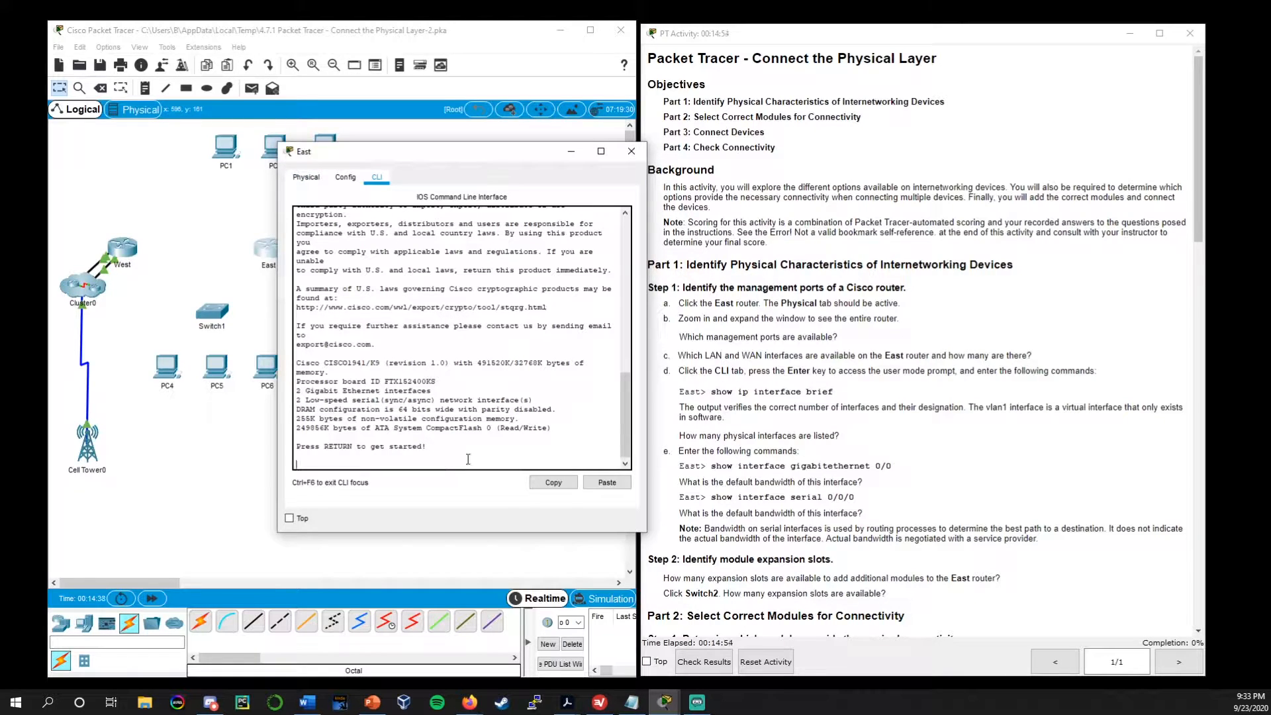
key(Return)
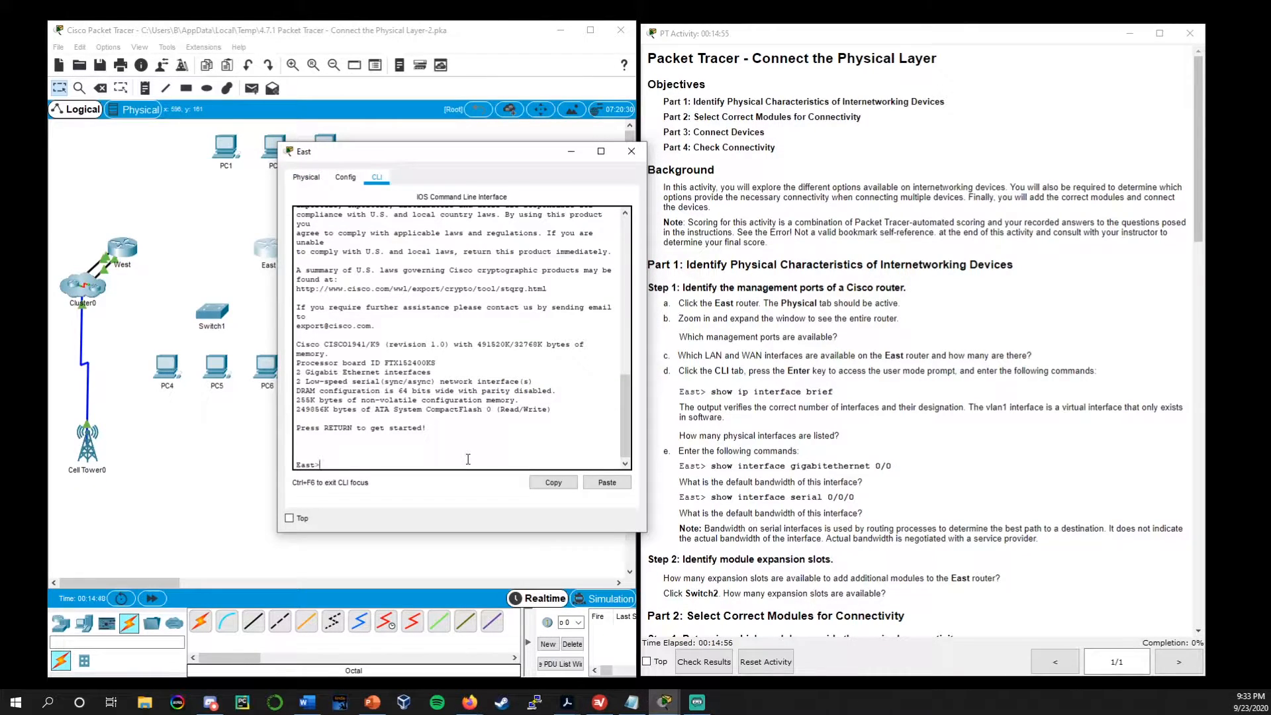
text(show ip interface brief)
key(Return)
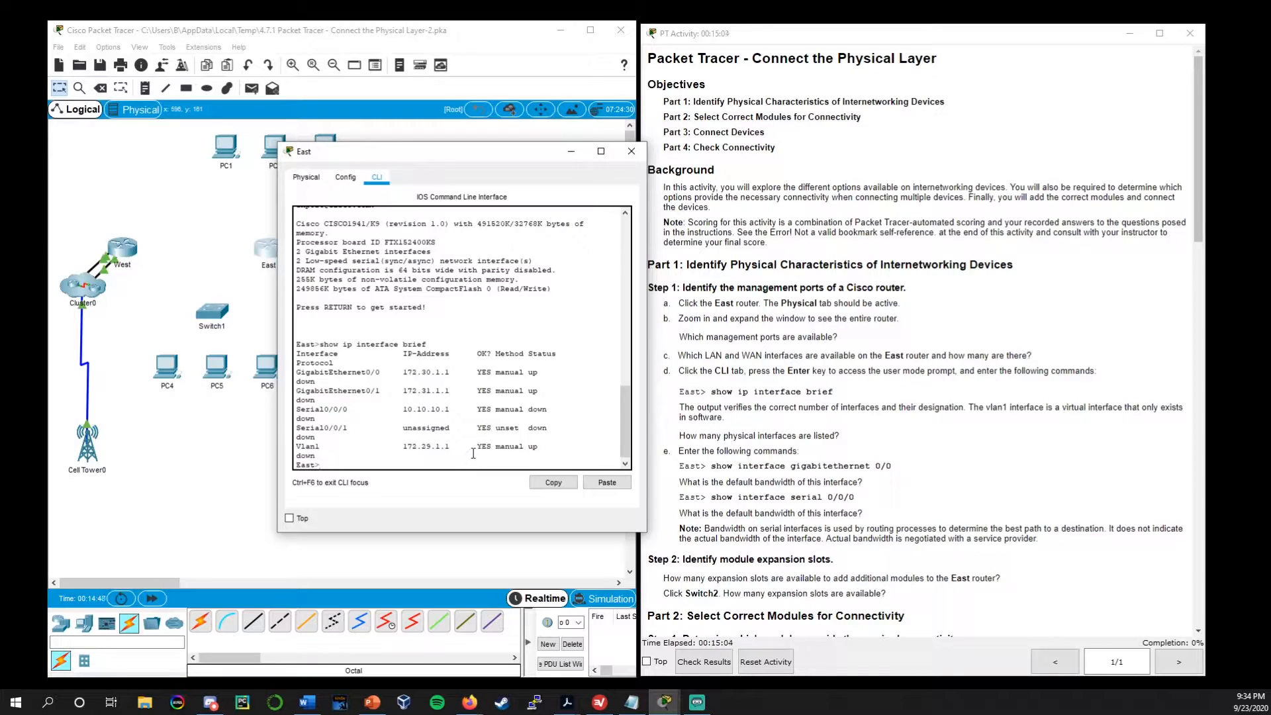
Examine the GigabitEthernet and Serial entries in the interface summary, and close the East router's window
drag(551, 387, 287, 373)
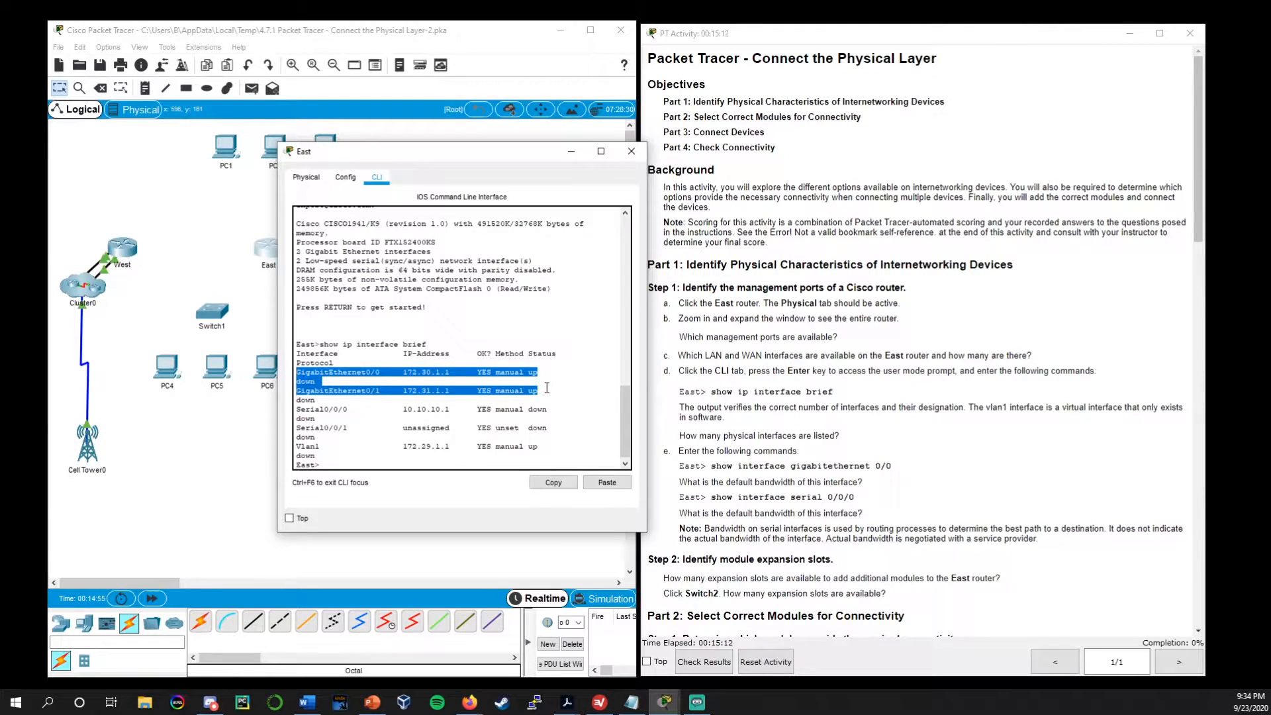
drag(555, 429, 273, 407)
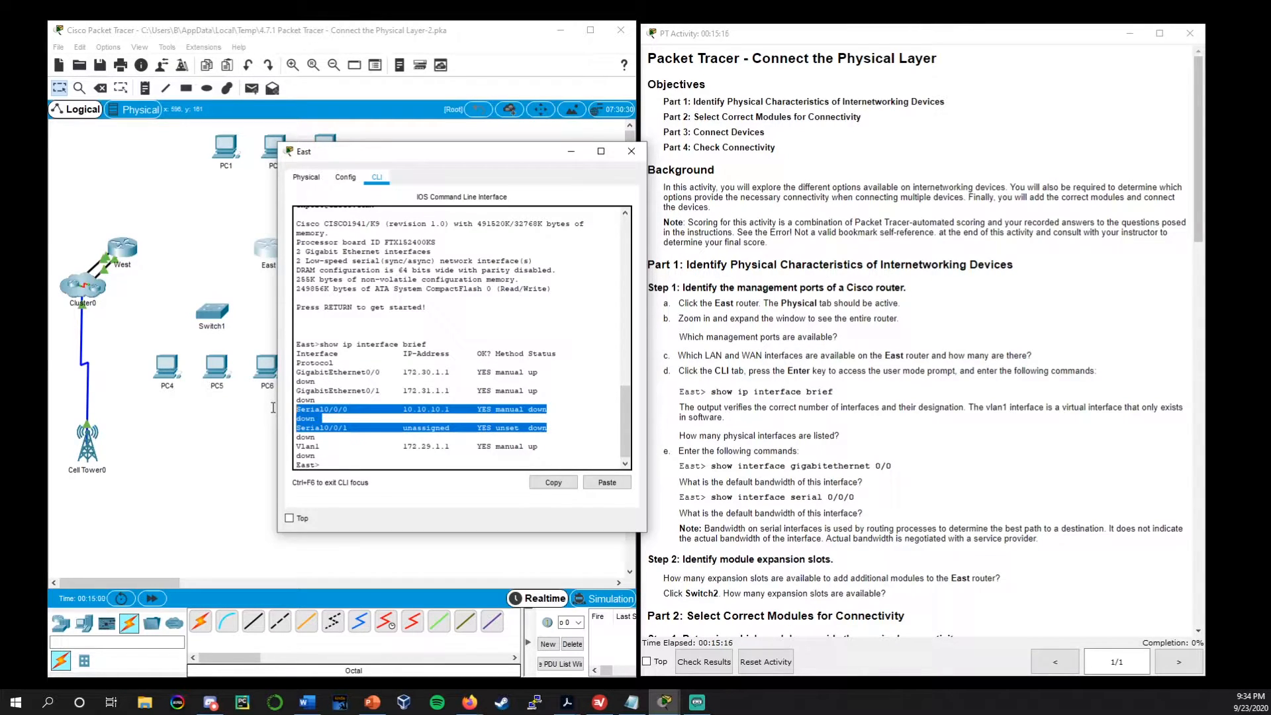
click(335, 409)
drag(557, 433, 290, 413)
click(384, 429)
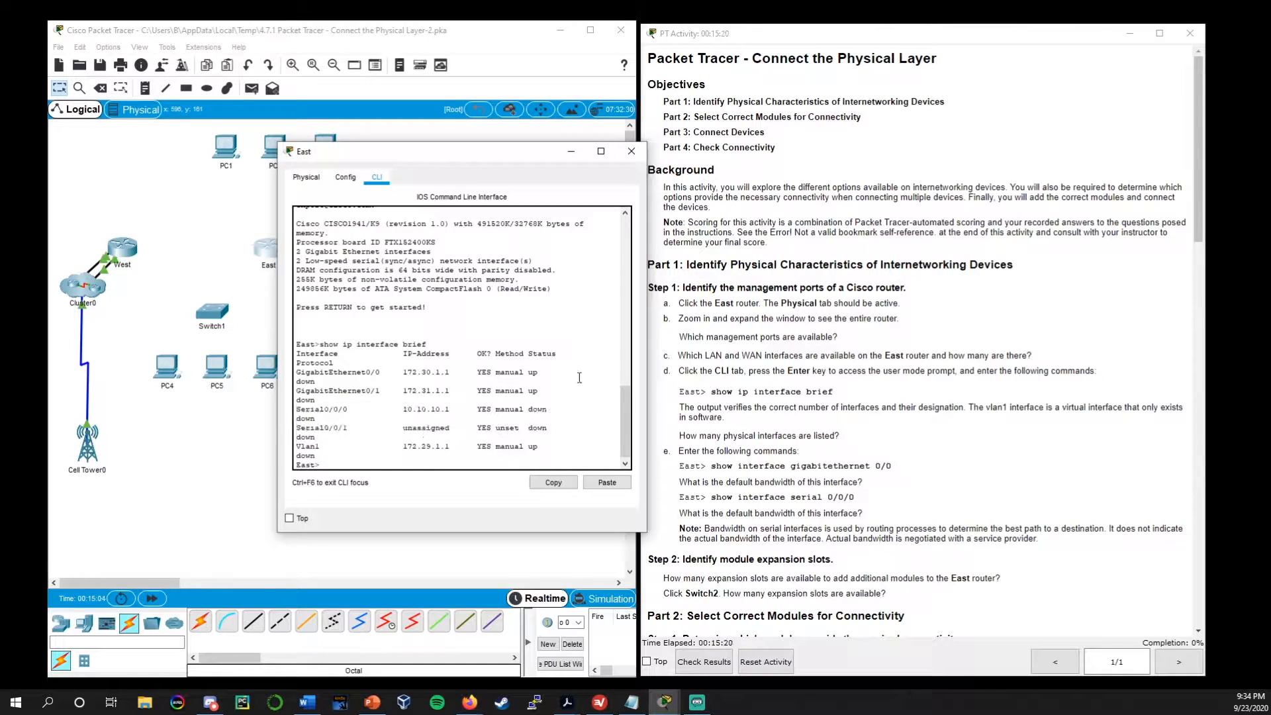
click(629, 153)
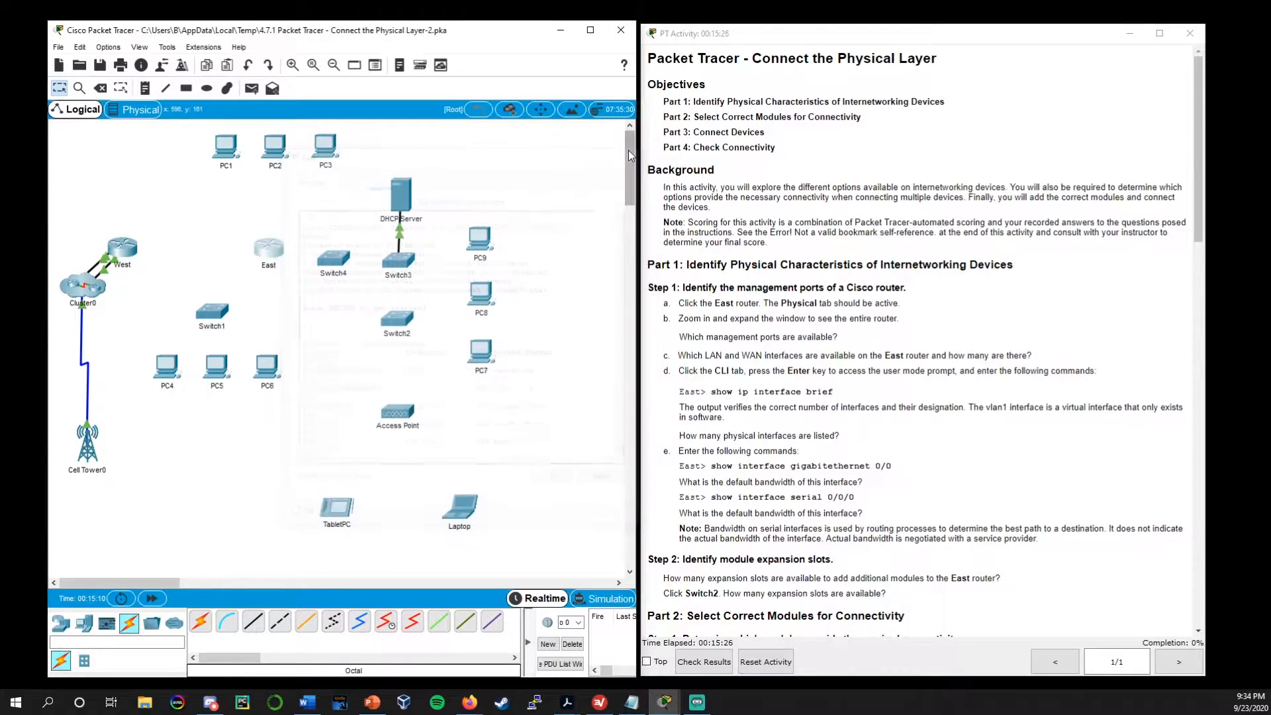
Reopen the East router's command line and run show interface gigabitEthernet0/0, as asked in Step 1e
click(826, 434)
scroll(824, 430, down, 1)
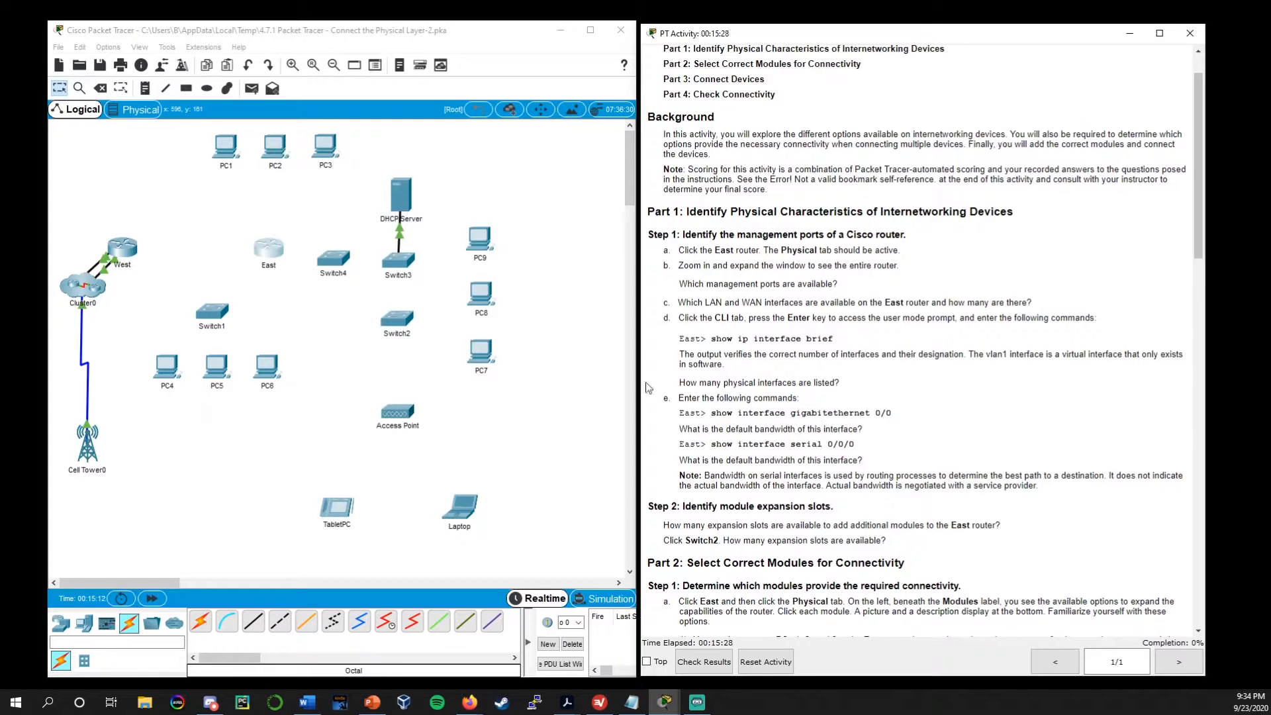
click(266, 248)
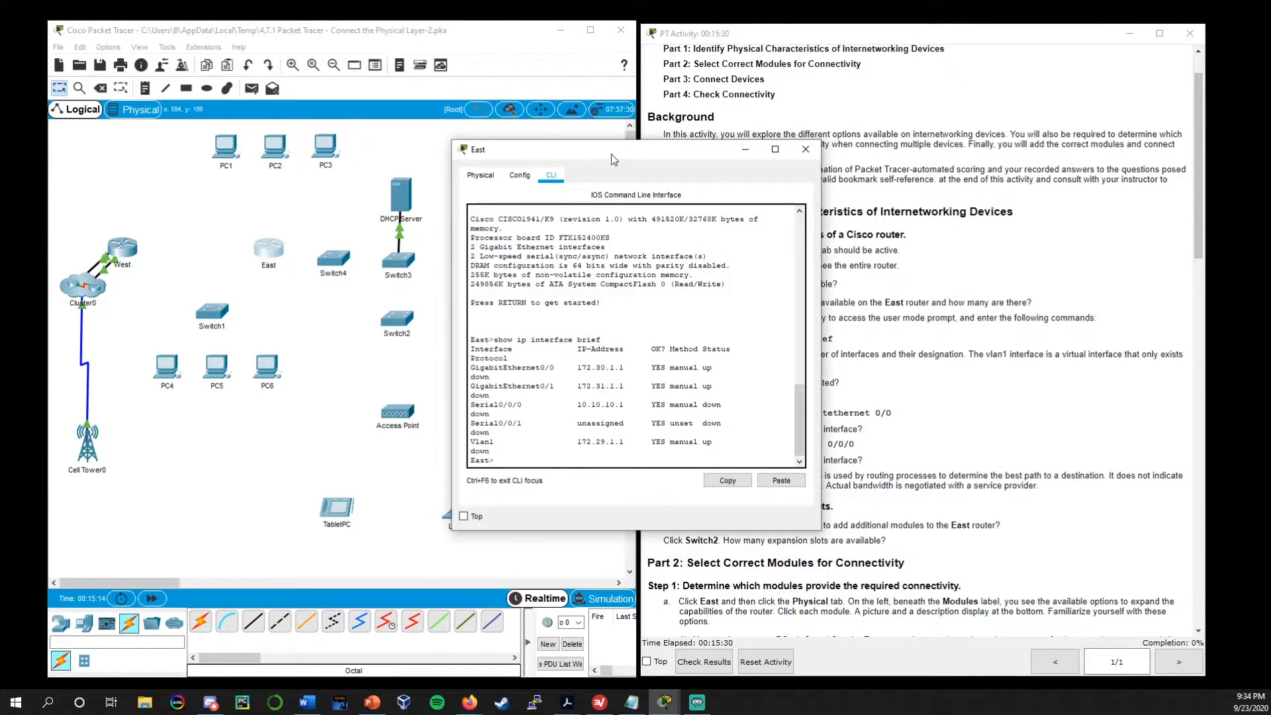
drag(612, 160, 438, 159)
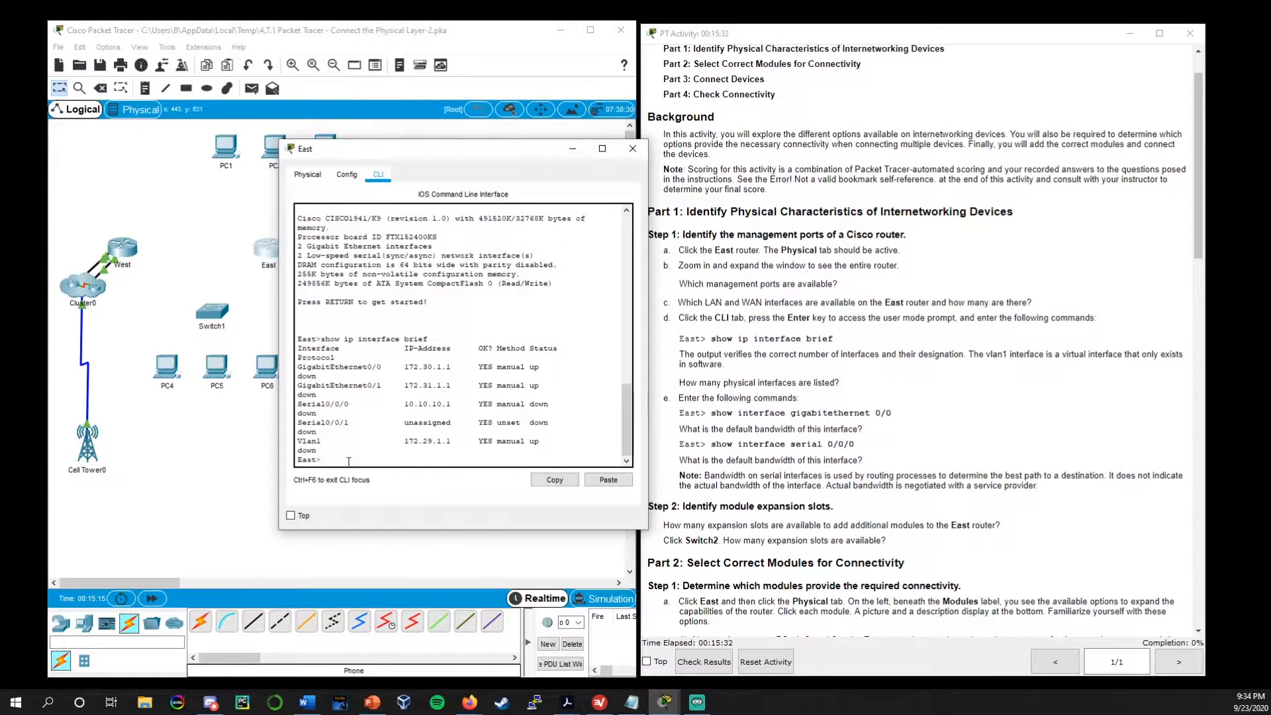
text(show interface giga)
key(Tab)
key(Return)
key(Up)
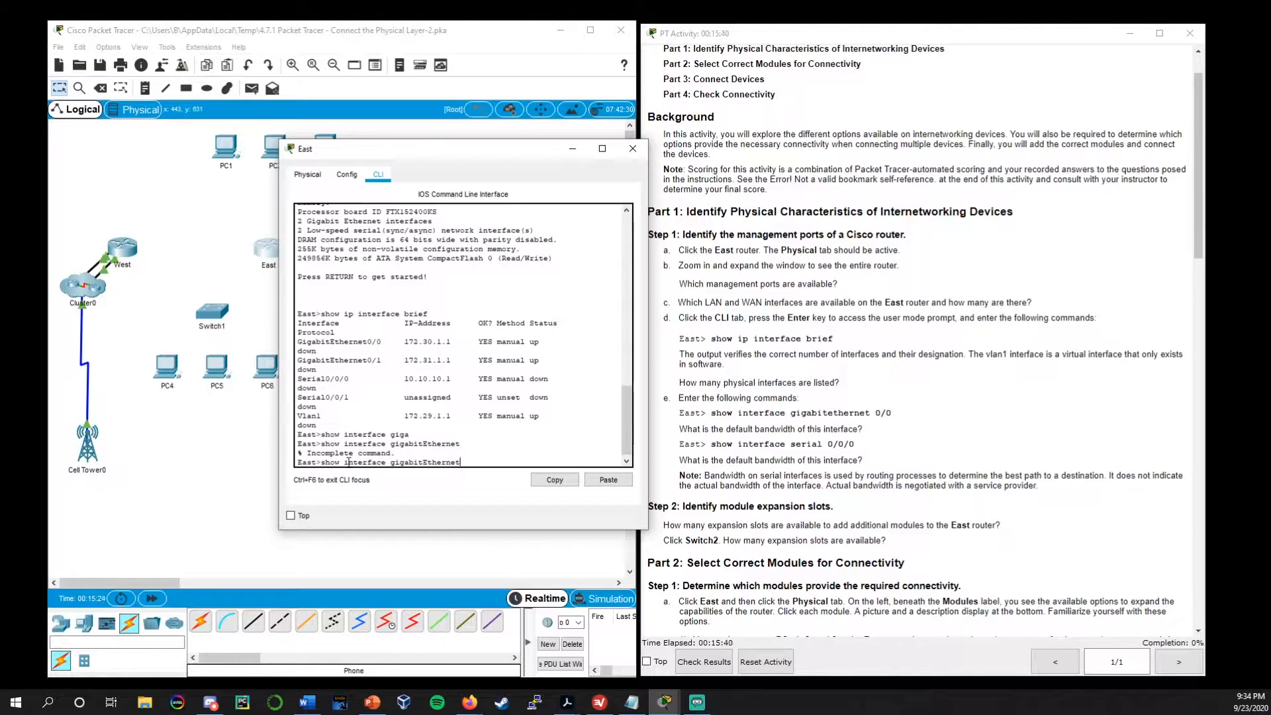
text(0/0)
key(Return)
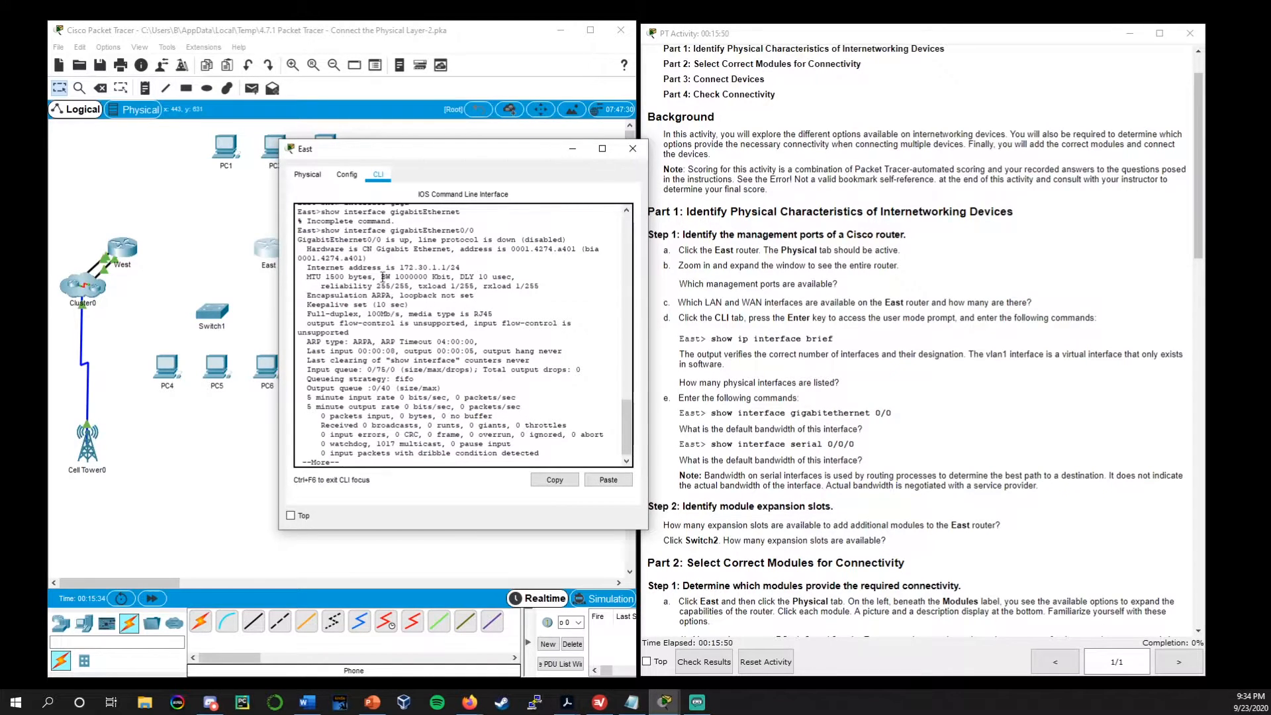
Check the bandwidth (BW) entry of GigabitEthernet0/0 and display the rest of the command's output
drag(382, 275, 394, 278)
drag(395, 275, 451, 276)
key(space)
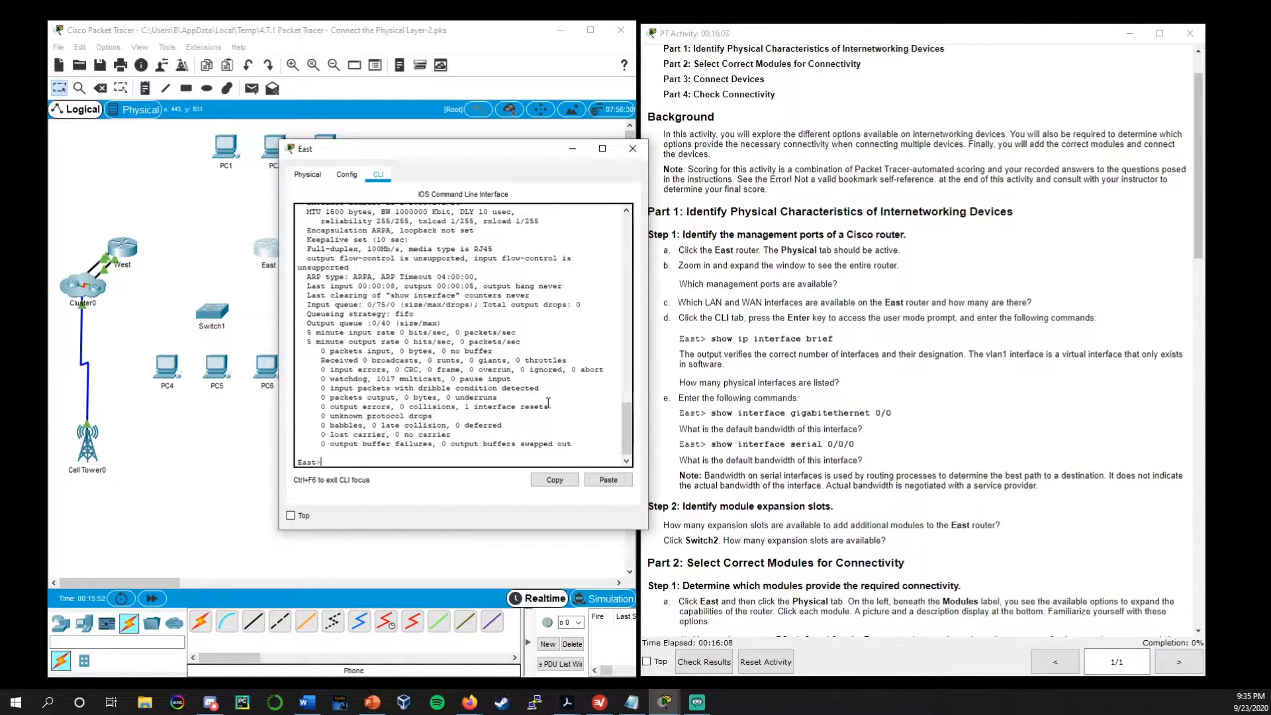
Run show interface serial 0/0/0 at the East router's user prompt, correcting the misspelled interface type
text(show interface seril 0/0/0)
key(Return)
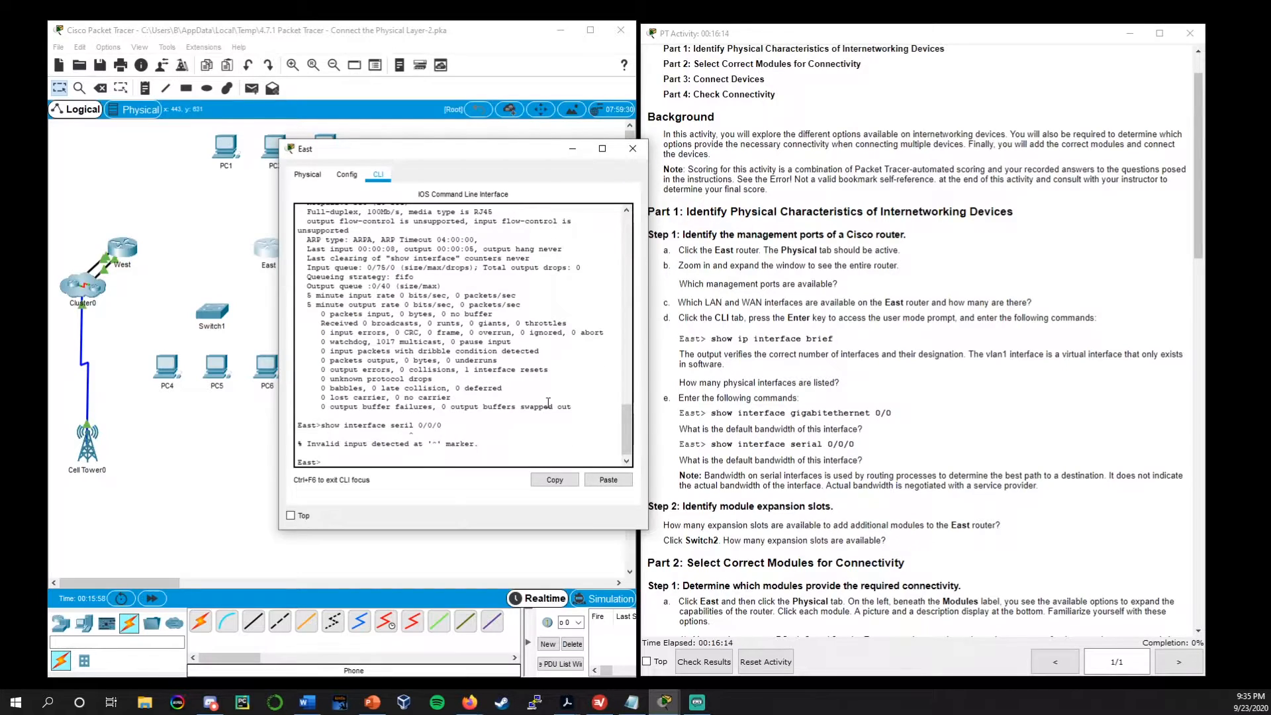
key(Up)
text(a)
key(Return)
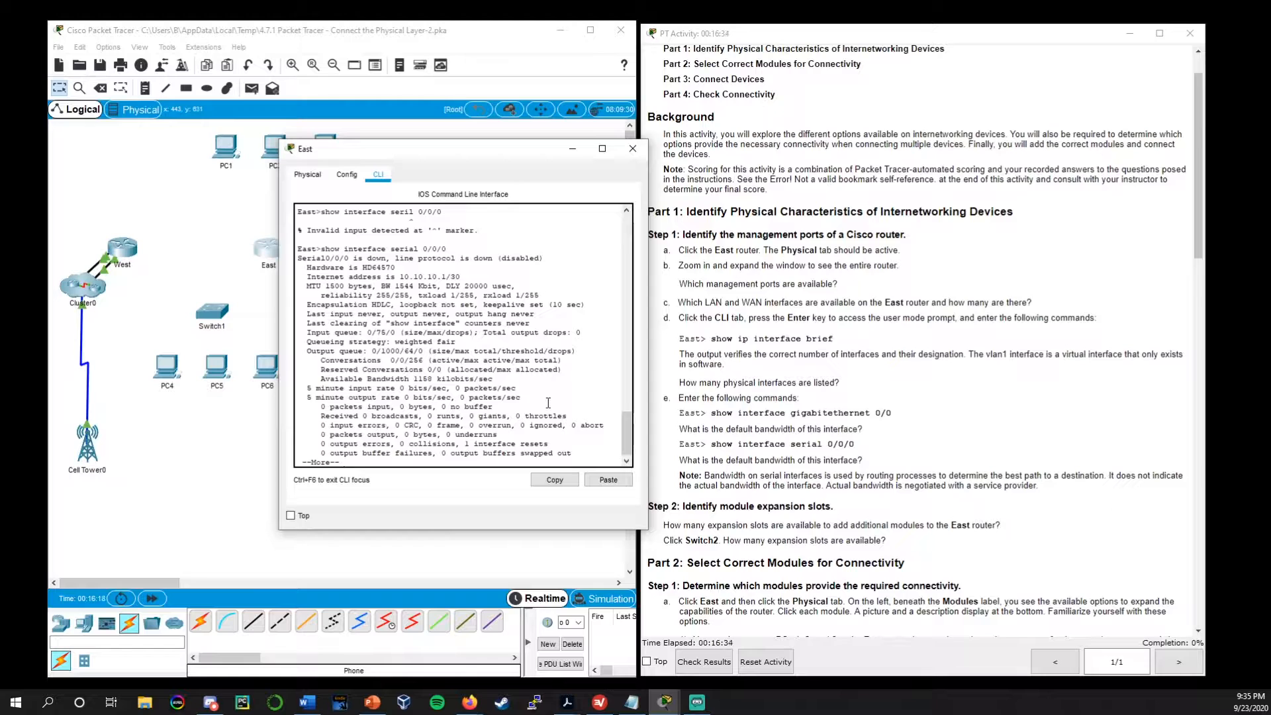
Check the bandwidth (BW) entry of Serial0/0/0 and close the East router's window
double_click(384, 286)
drag(395, 286, 433, 286)
click(633, 149)
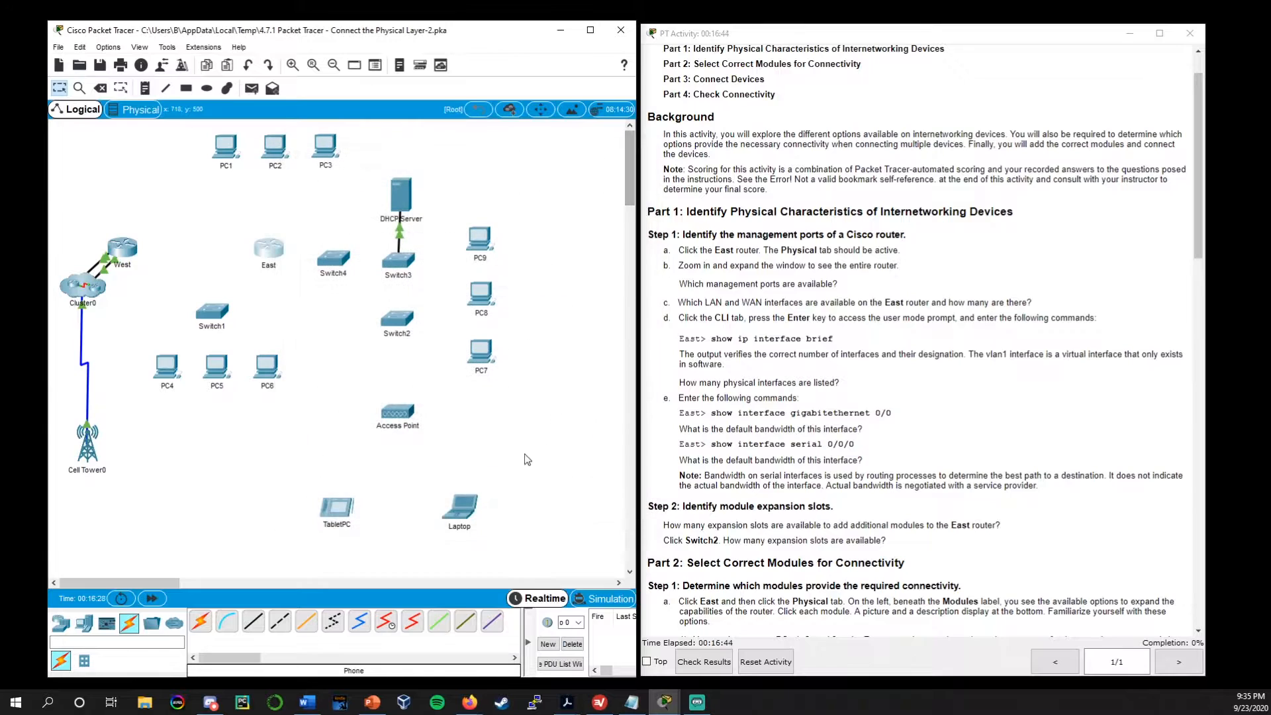
Read Part 1 Step 2 and open an enlarged physical view of the East router to check its expansion slots
click(787, 430)
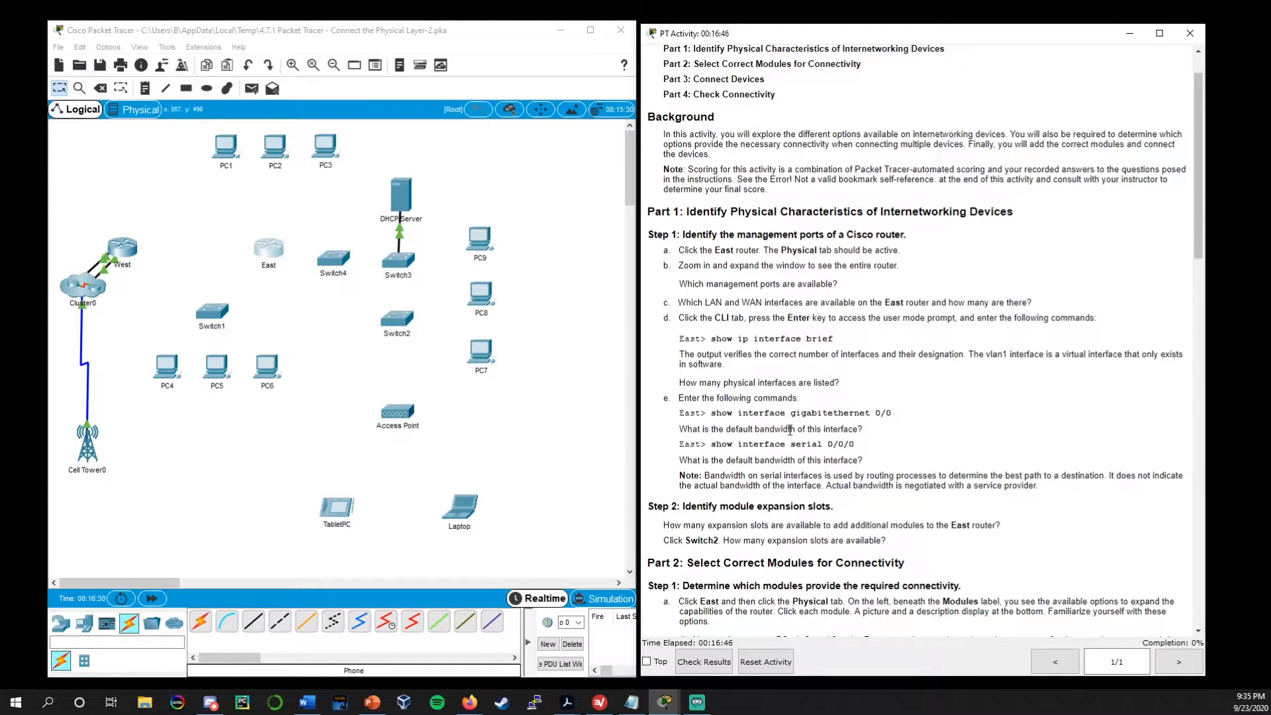
scroll(831, 414, down, 3)
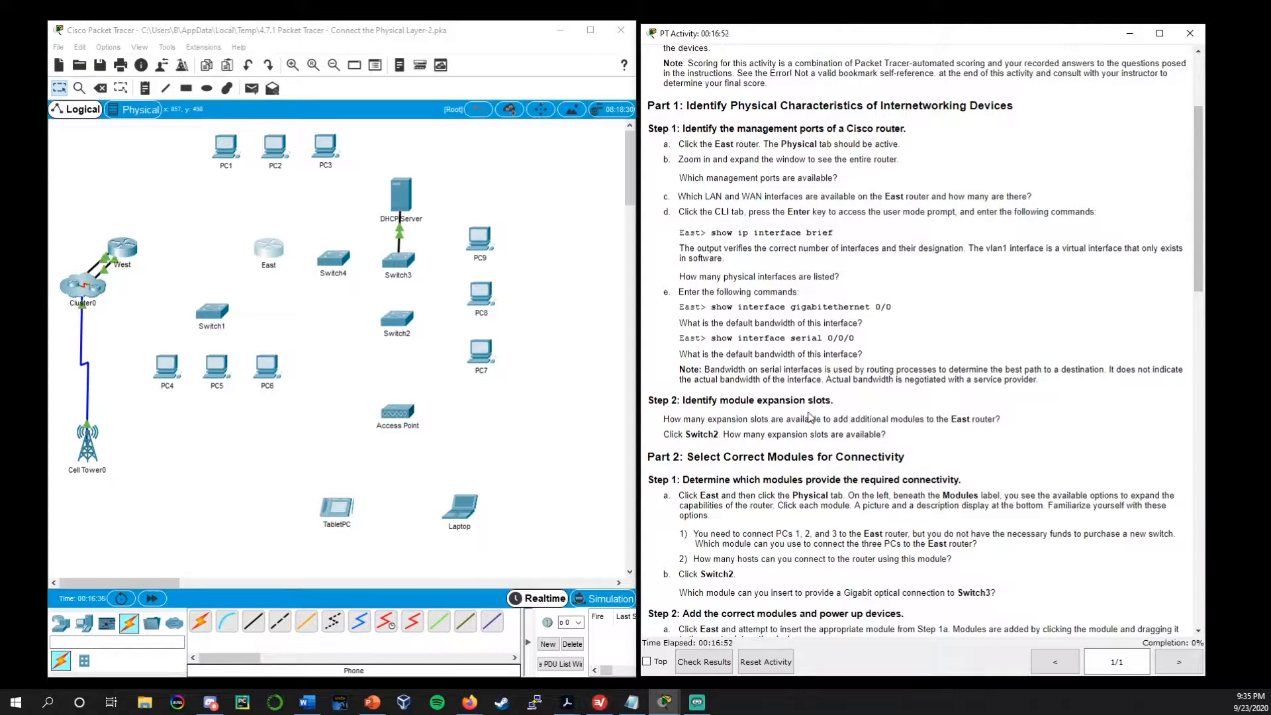
drag(681, 400, 828, 403)
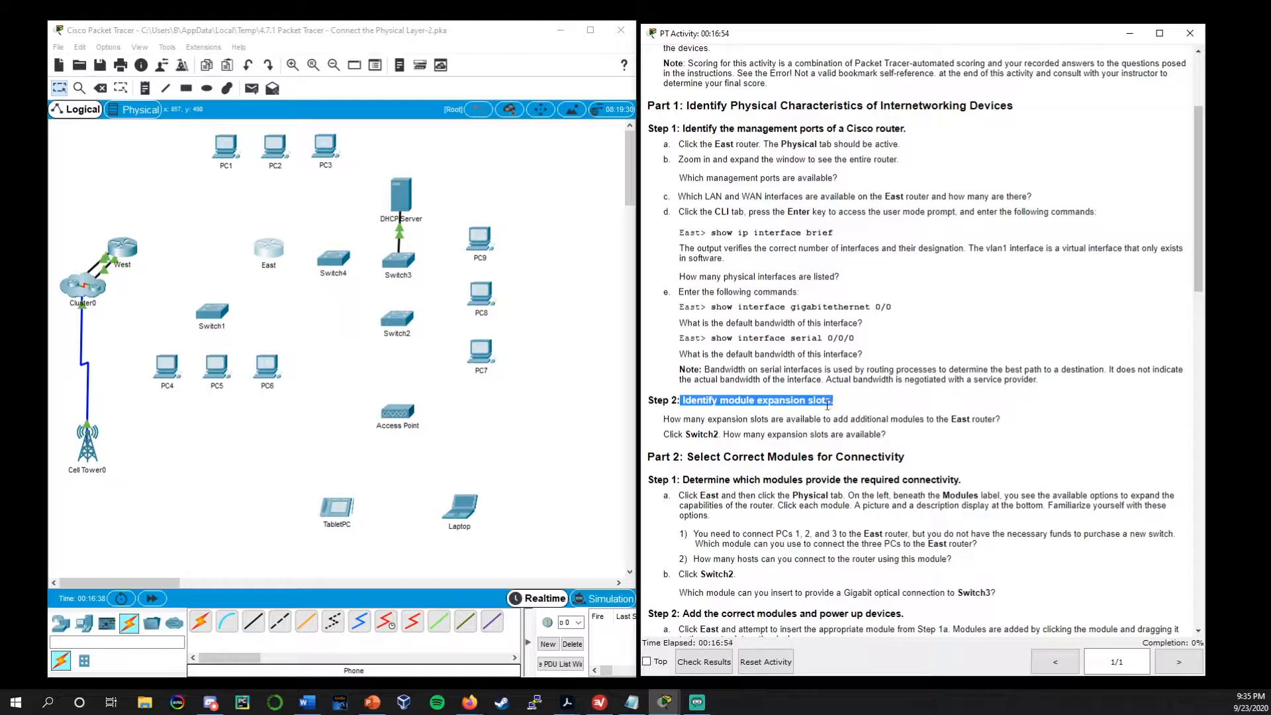
click(728, 432)
drag(663, 419, 1016, 420)
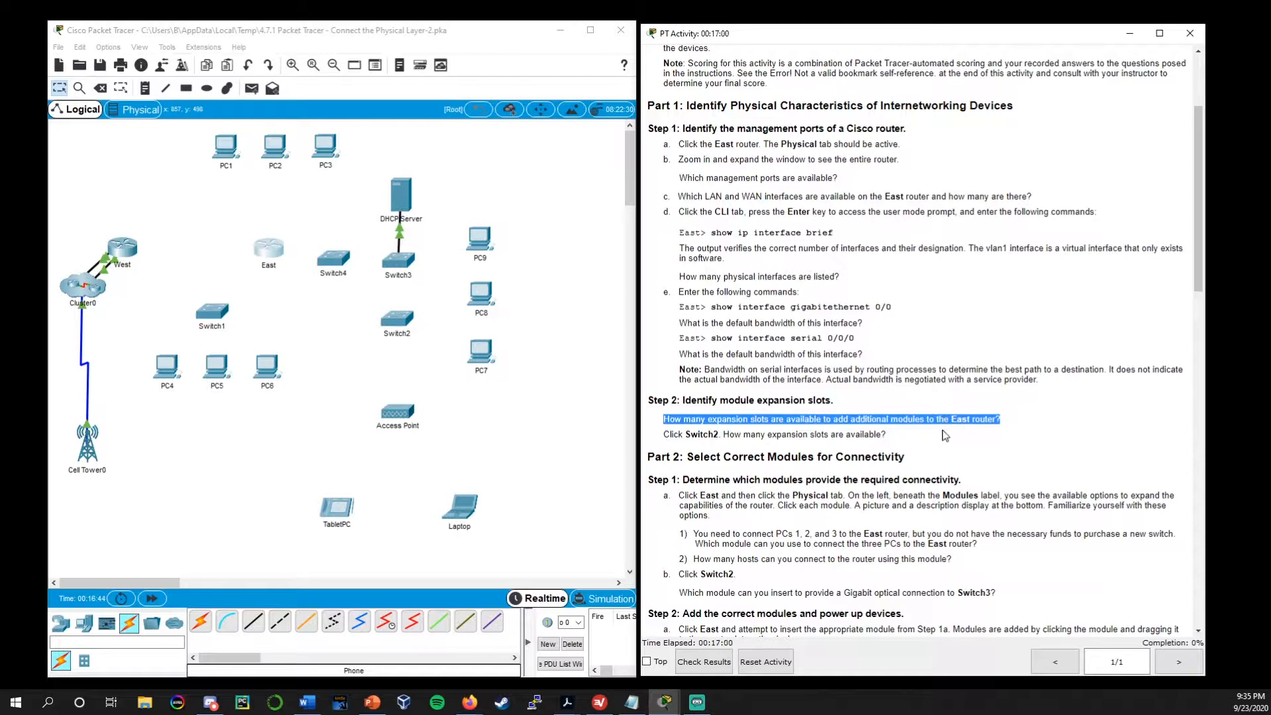
click(278, 252)
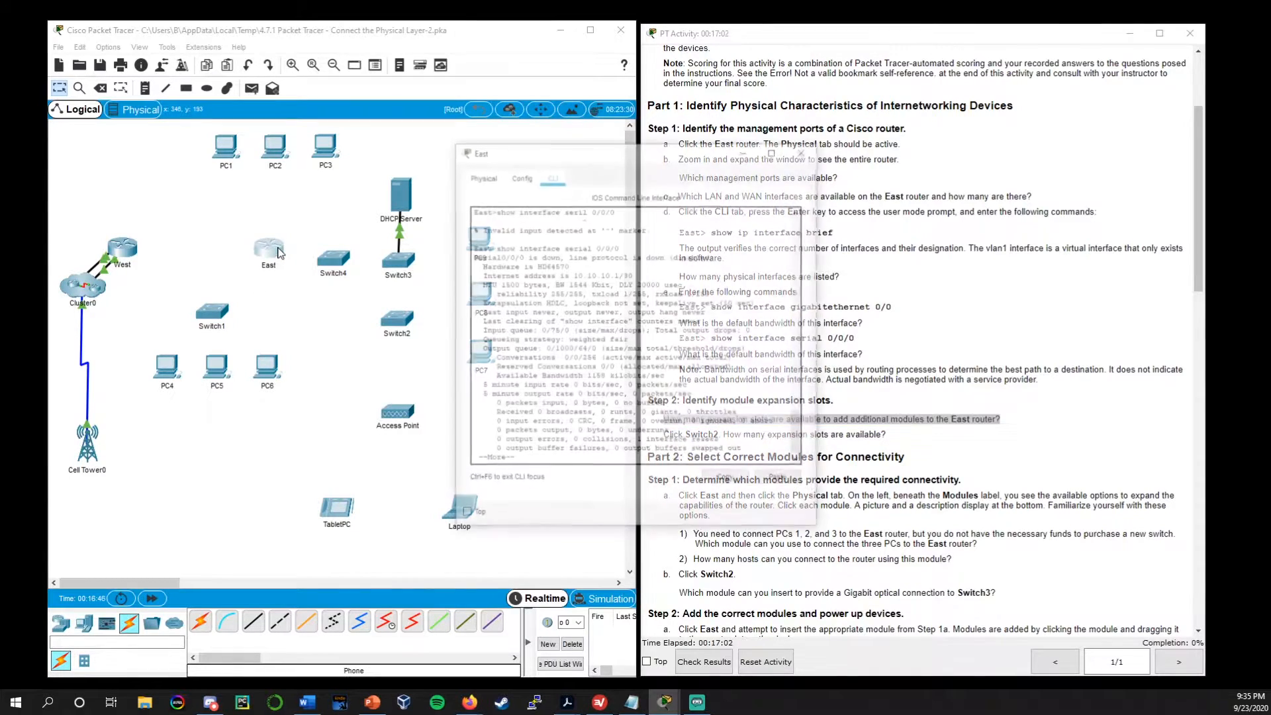
click(484, 178)
drag(630, 151, 385, 140)
click(342, 205)
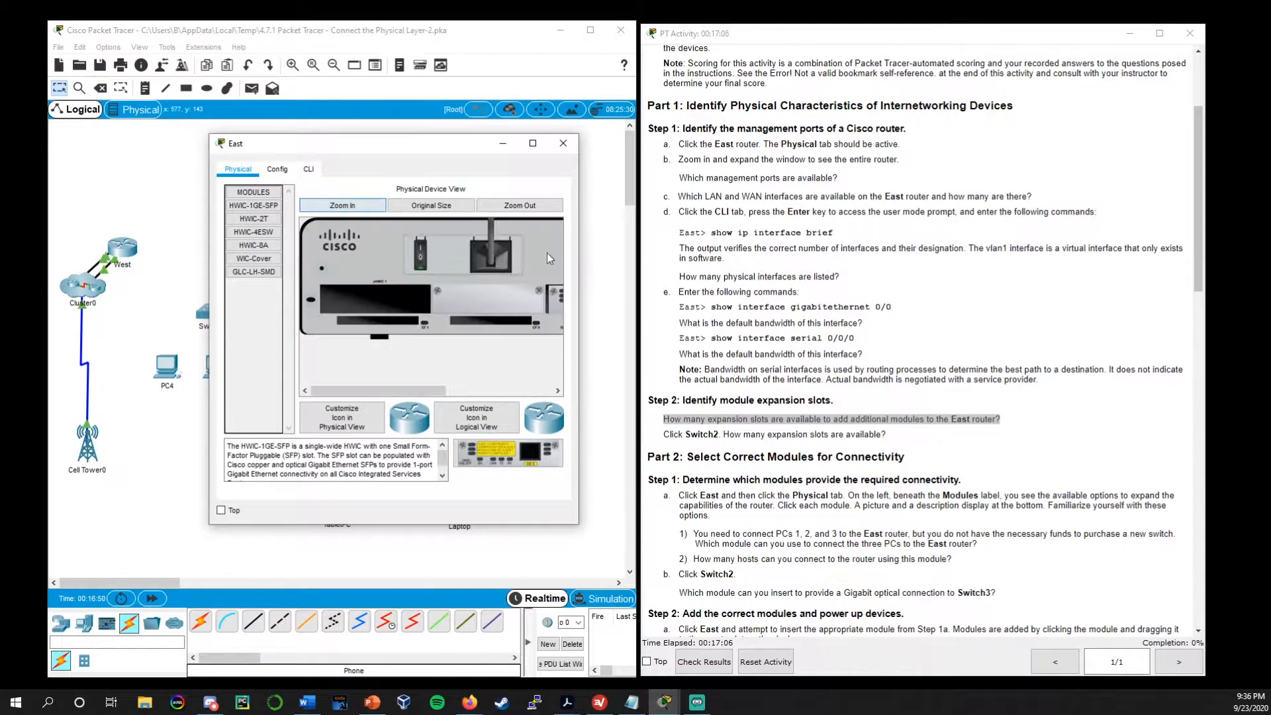
drag(577, 261, 768, 262)
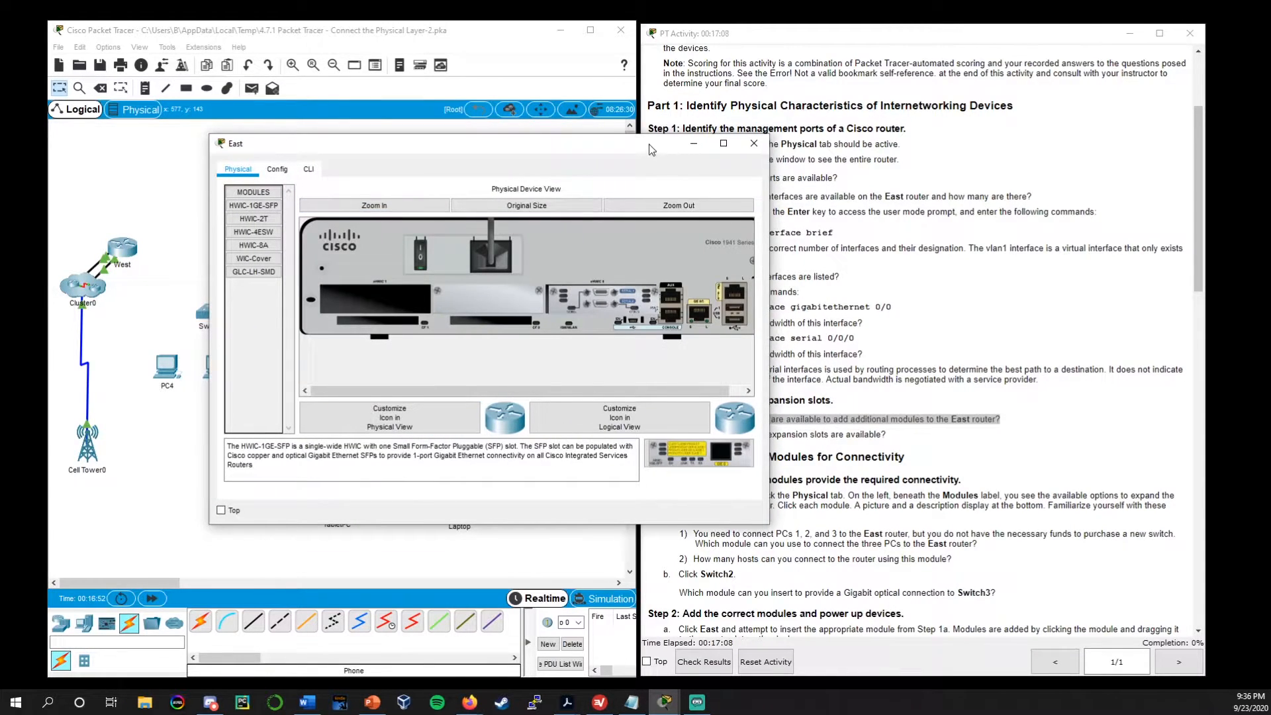
drag(652, 151, 564, 134)
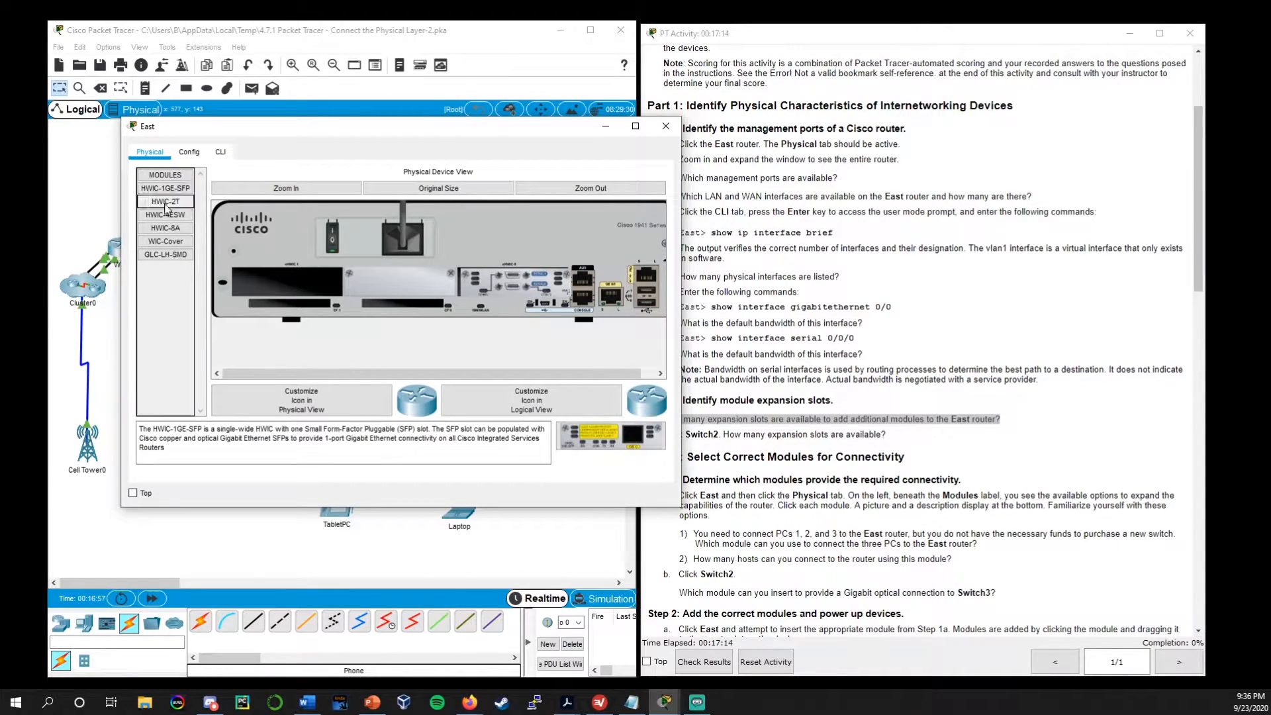
Review the descriptions of the East router's modules, from GLC-LH-SMD to HWIC-2T and HWIC-1GE-SFP, and close its window
click(165, 255)
click(172, 231)
click(174, 217)
click(175, 241)
click(175, 204)
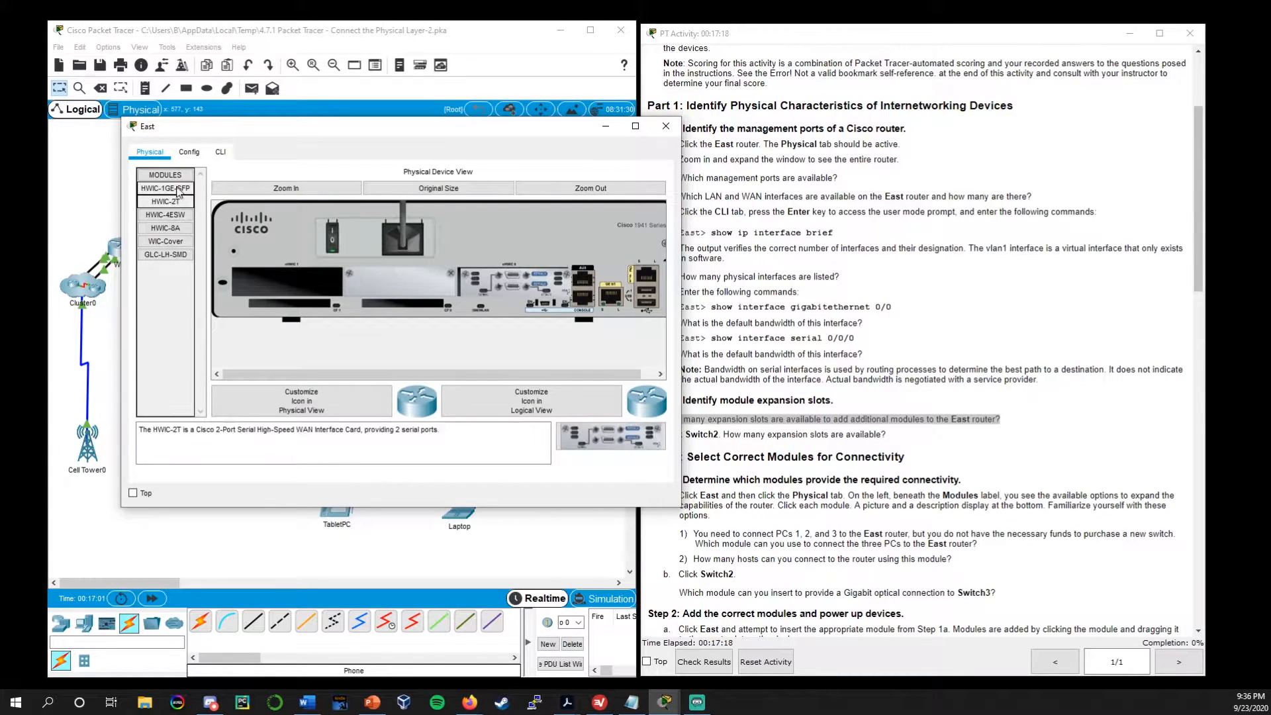
click(178, 191)
click(665, 126)
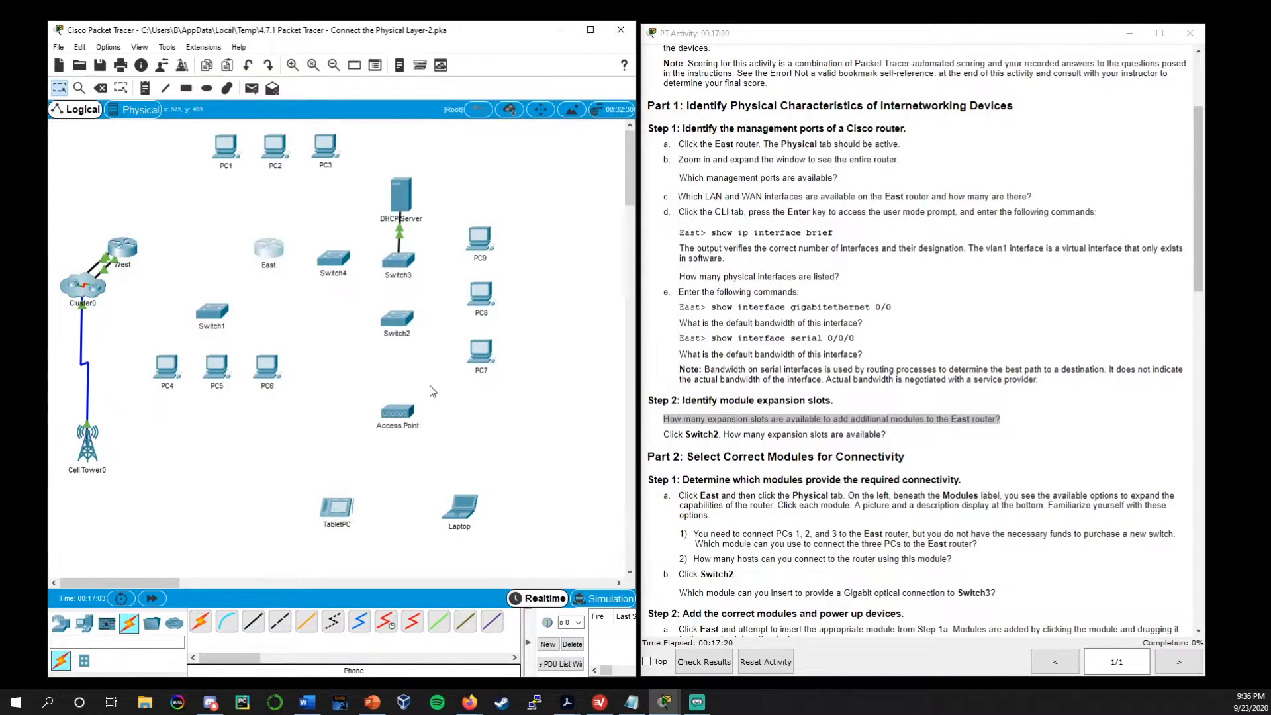
Open Switch2's physical view wide enough to show the whole device, check its expansion slots and close it
mouse_move(679, 456)
mouse_down()
mouse_move(691, 433)
mouse_move(678, 434)
mouse_up()
double_click(400, 323)
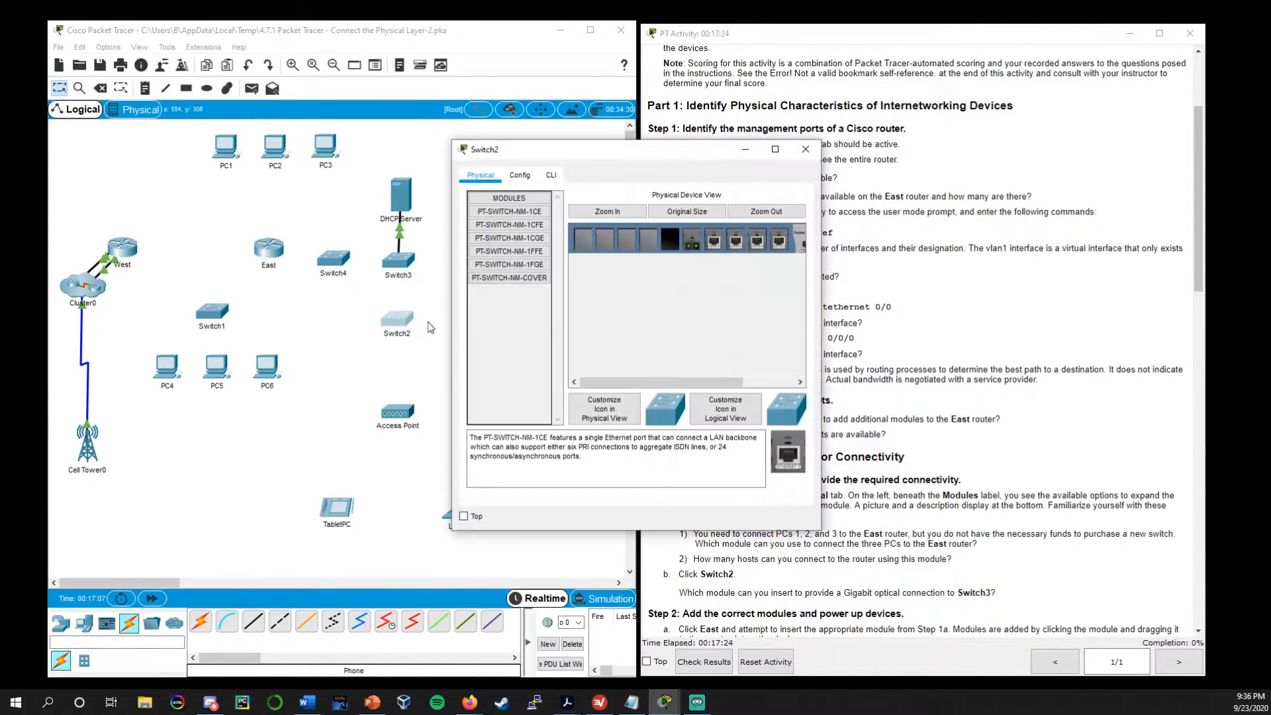
drag(599, 150, 265, 107)
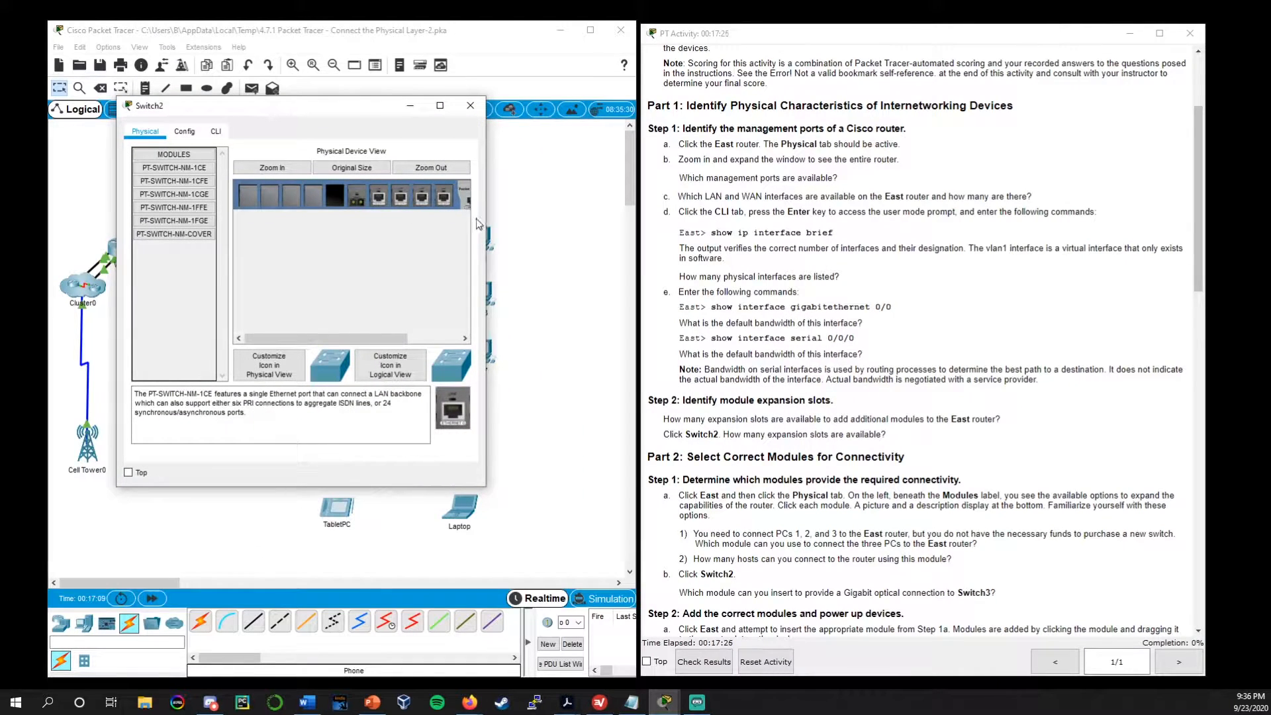
drag(487, 223, 890, 250)
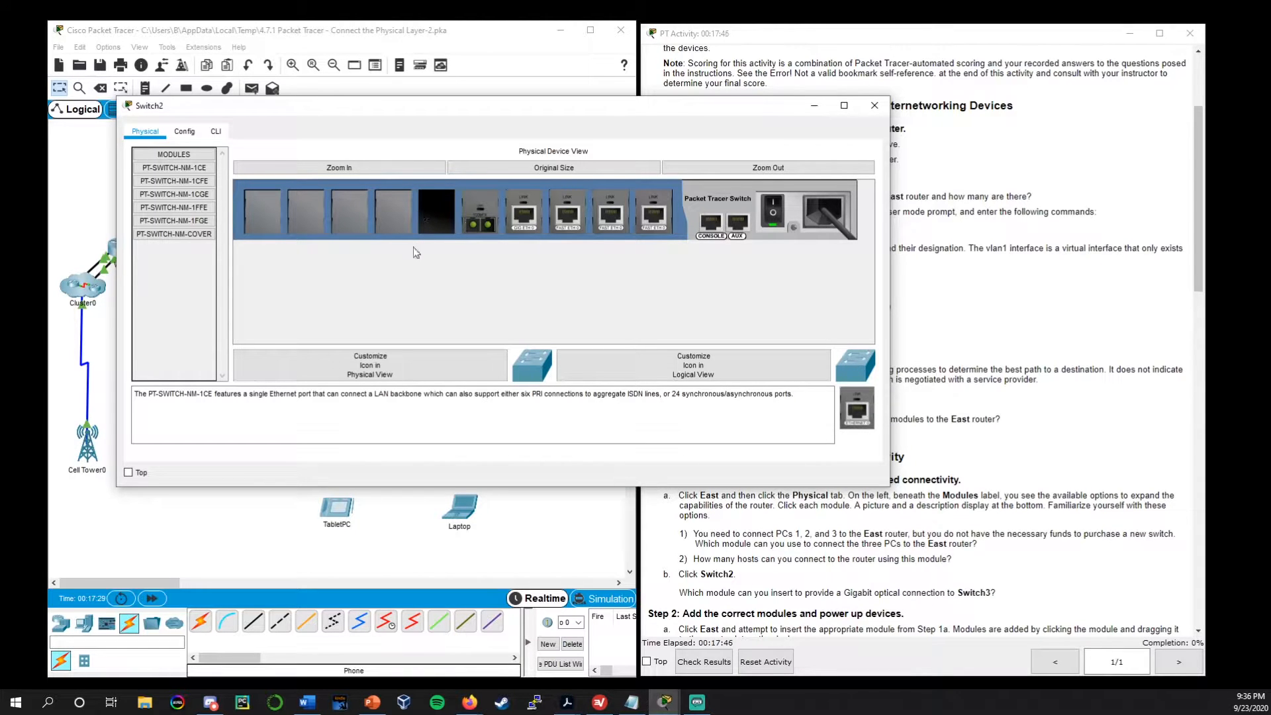
click(874, 106)
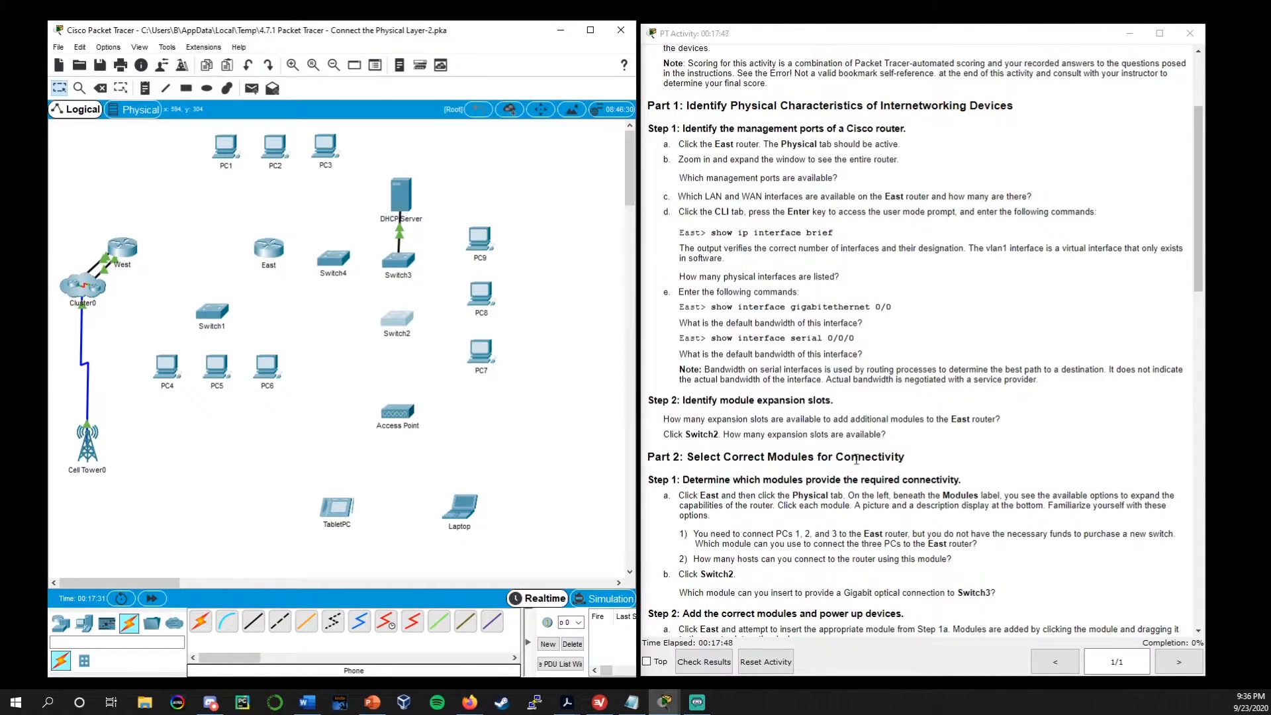
Go on to Part 2 Step 1 and display the whole East router enlarged in its physical view
scroll(854, 430, down, 4)
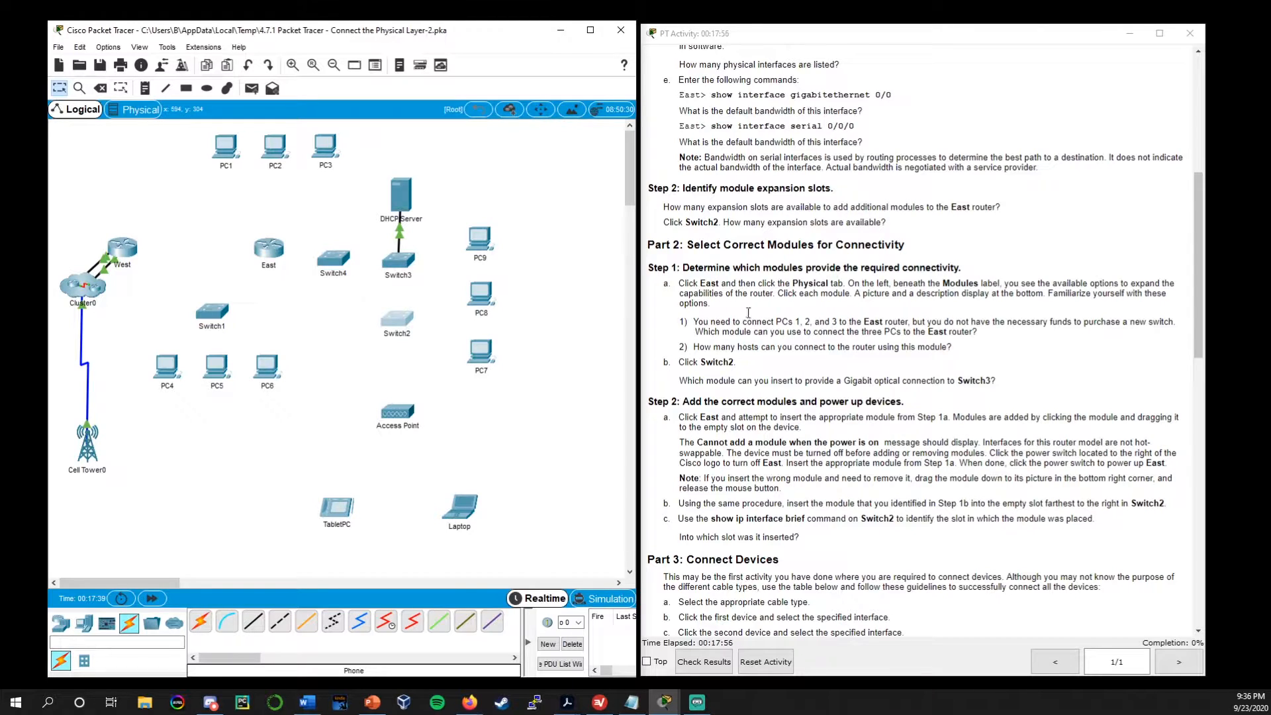
click(268, 249)
drag(589, 149, 256, 111)
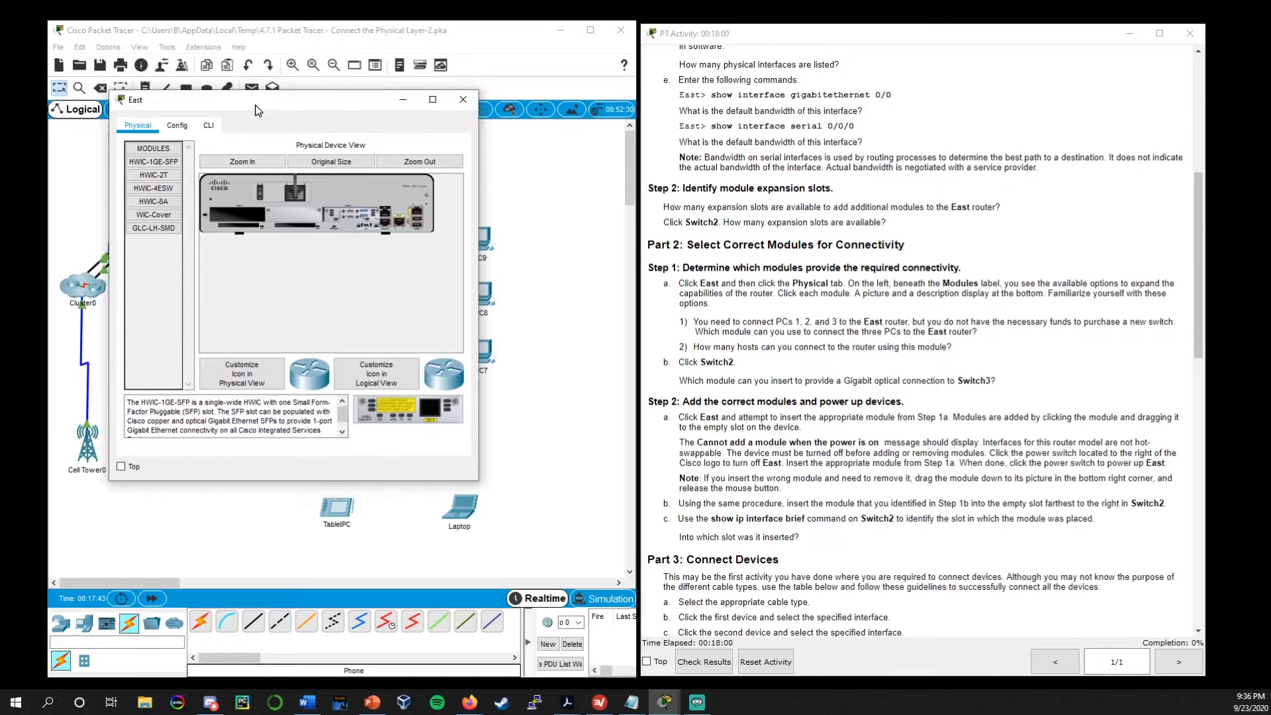
drag(478, 256, 667, 259)
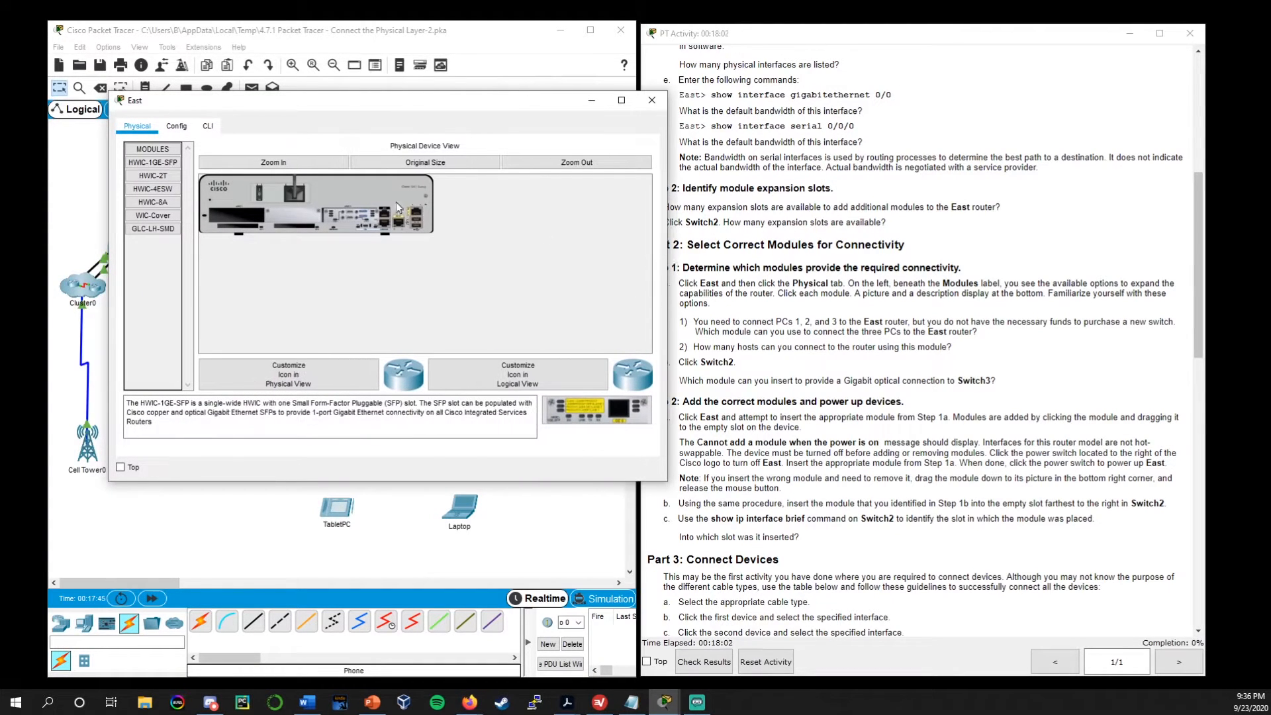
click(273, 162)
drag(490, 106, 386, 77)
drag(562, 175, 615, 185)
Look through the instructions as far as the Part 3 cabling table, return to Part 2, and close the East router's window
scroll(800, 568, down, 5)
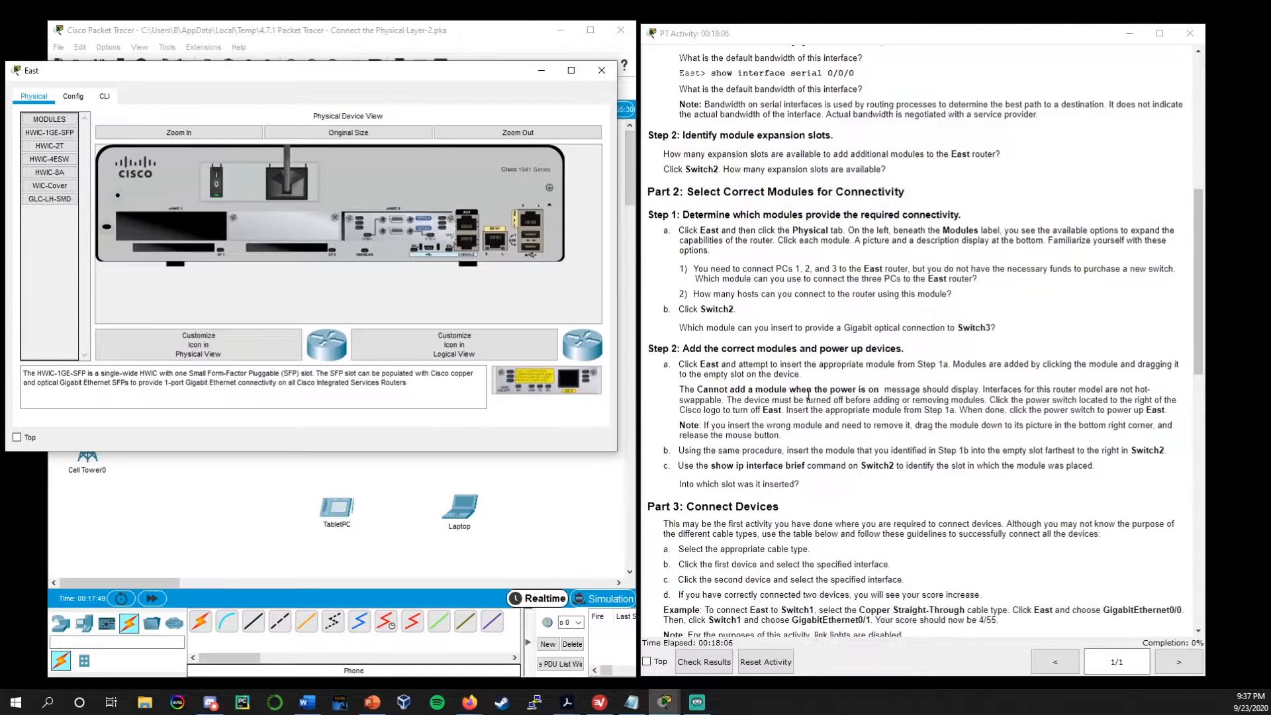
scroll(800, 568, down, 1)
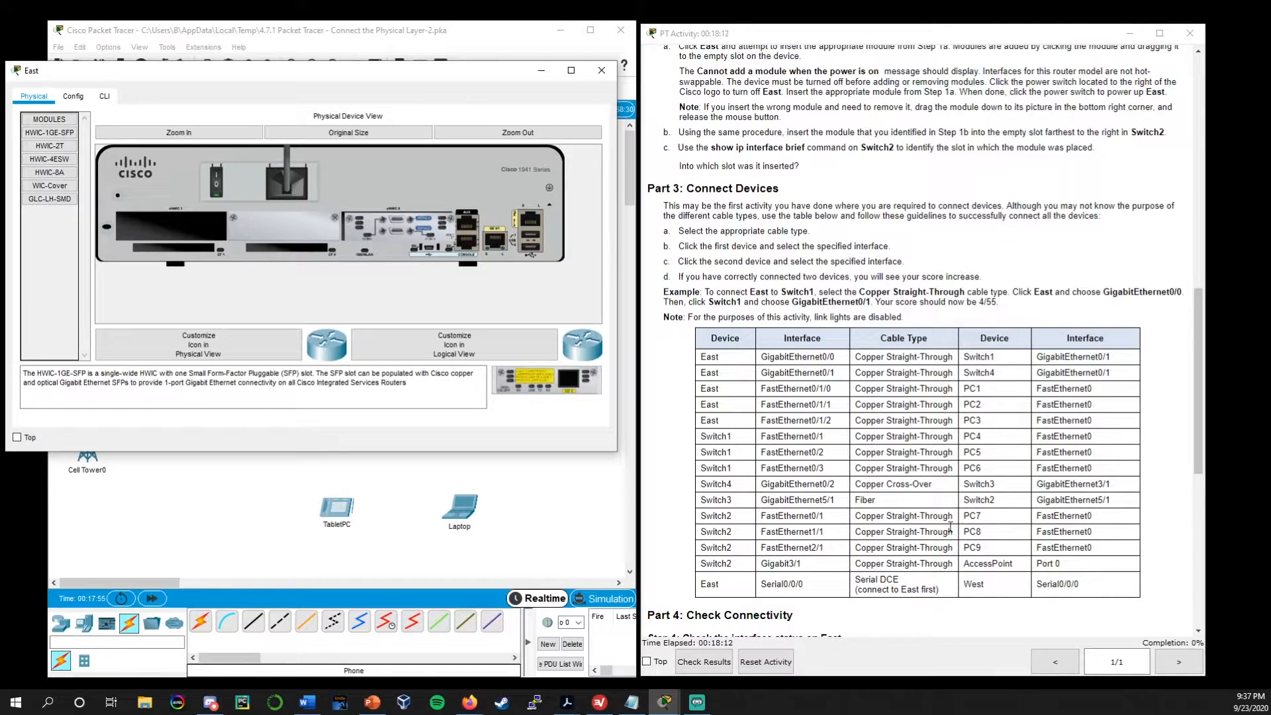
scroll(881, 516, up, 10)
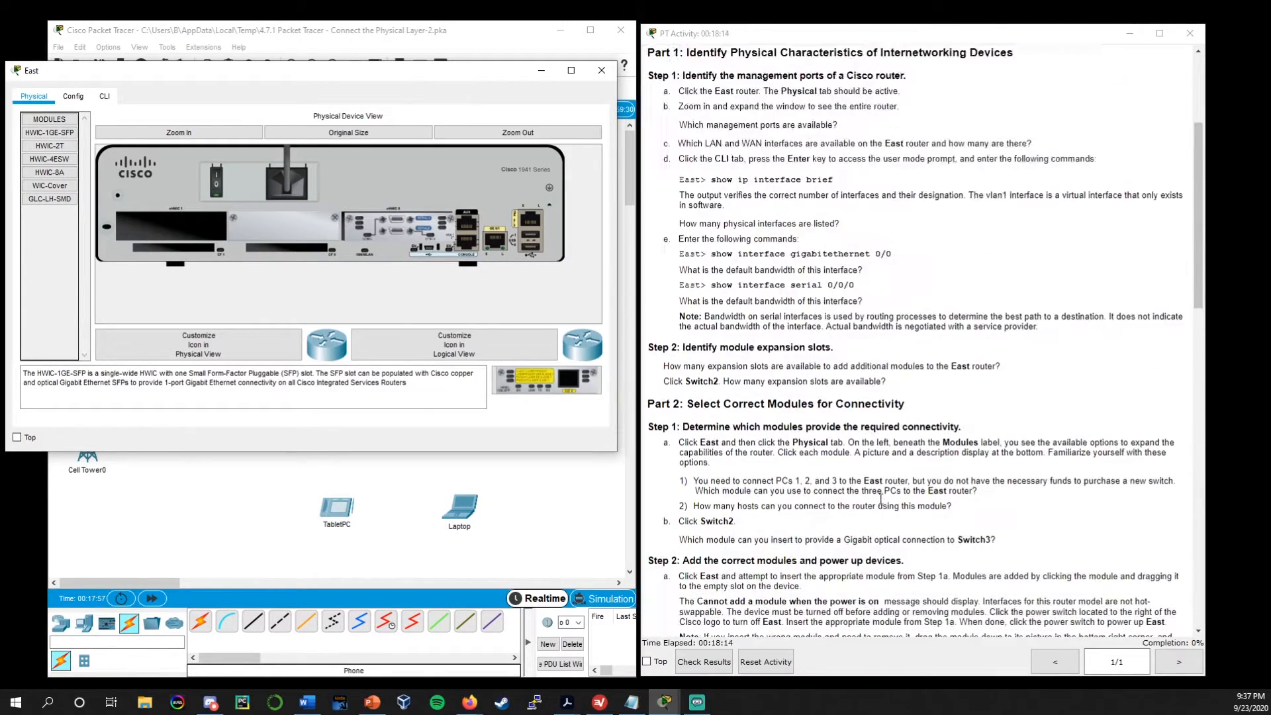
scroll(876, 504, up, 5)
scroll(880, 494, down, 6)
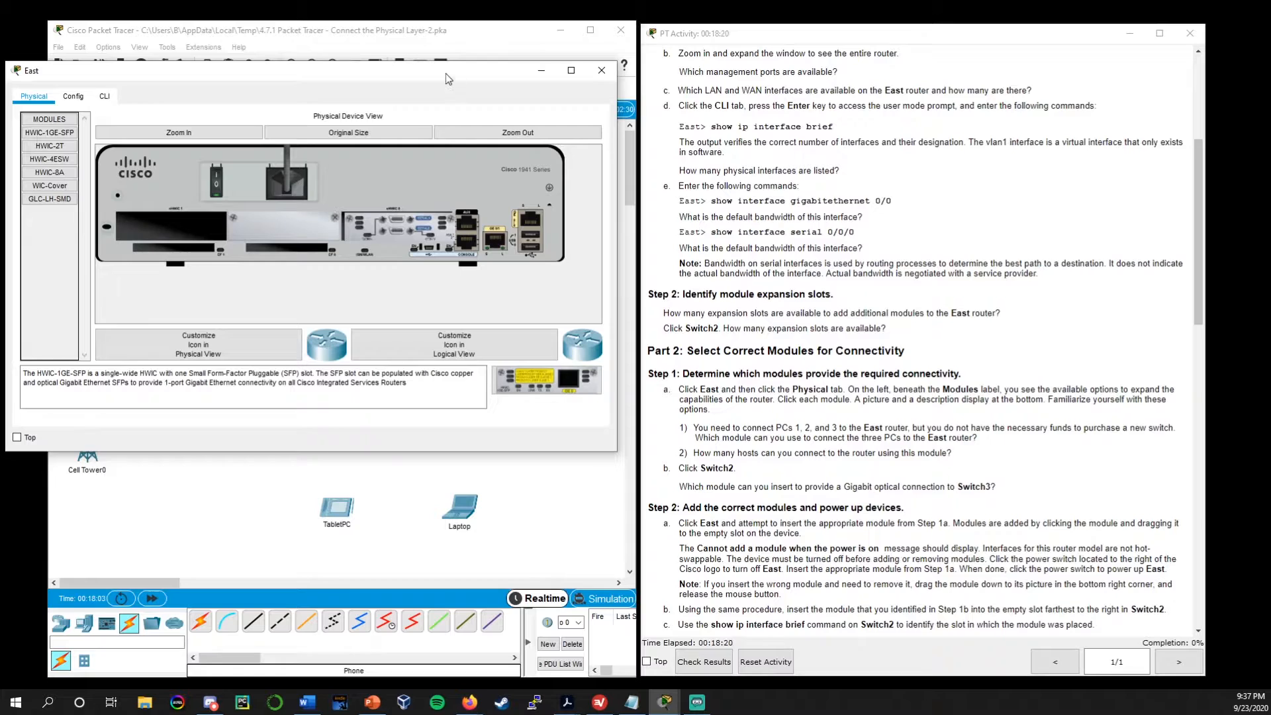
drag(446, 74, 459, 157)
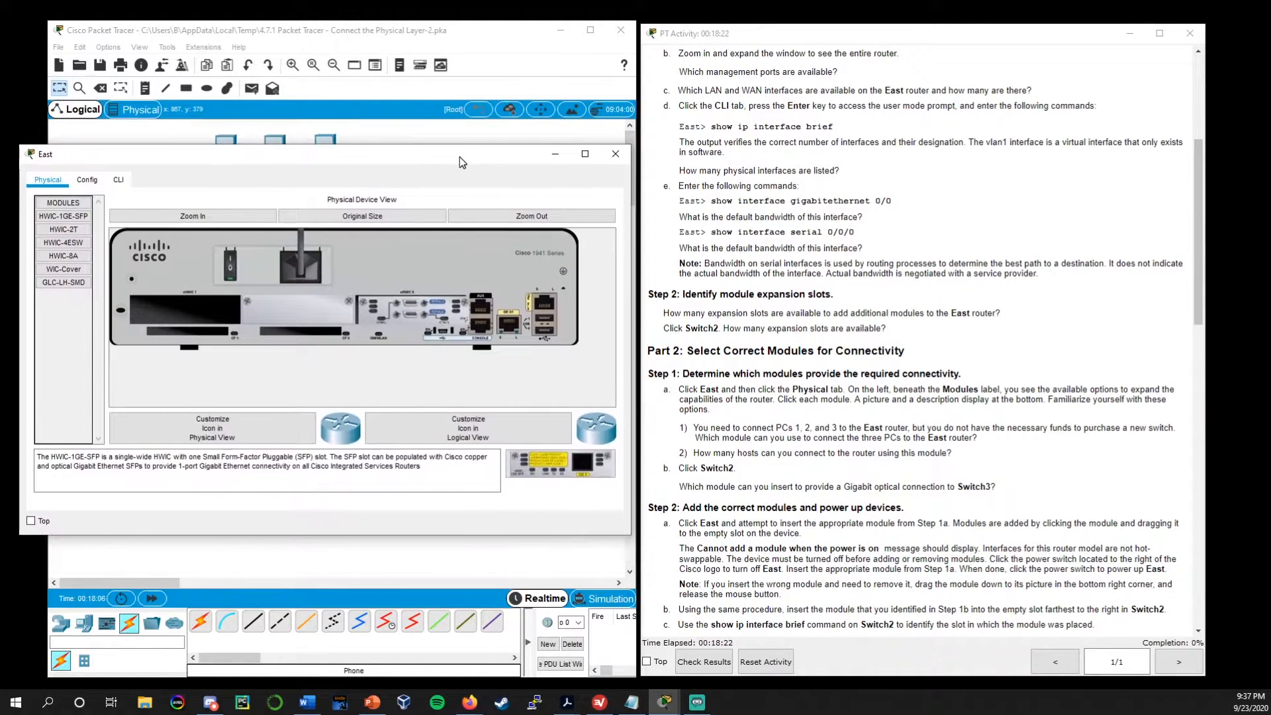
click(614, 155)
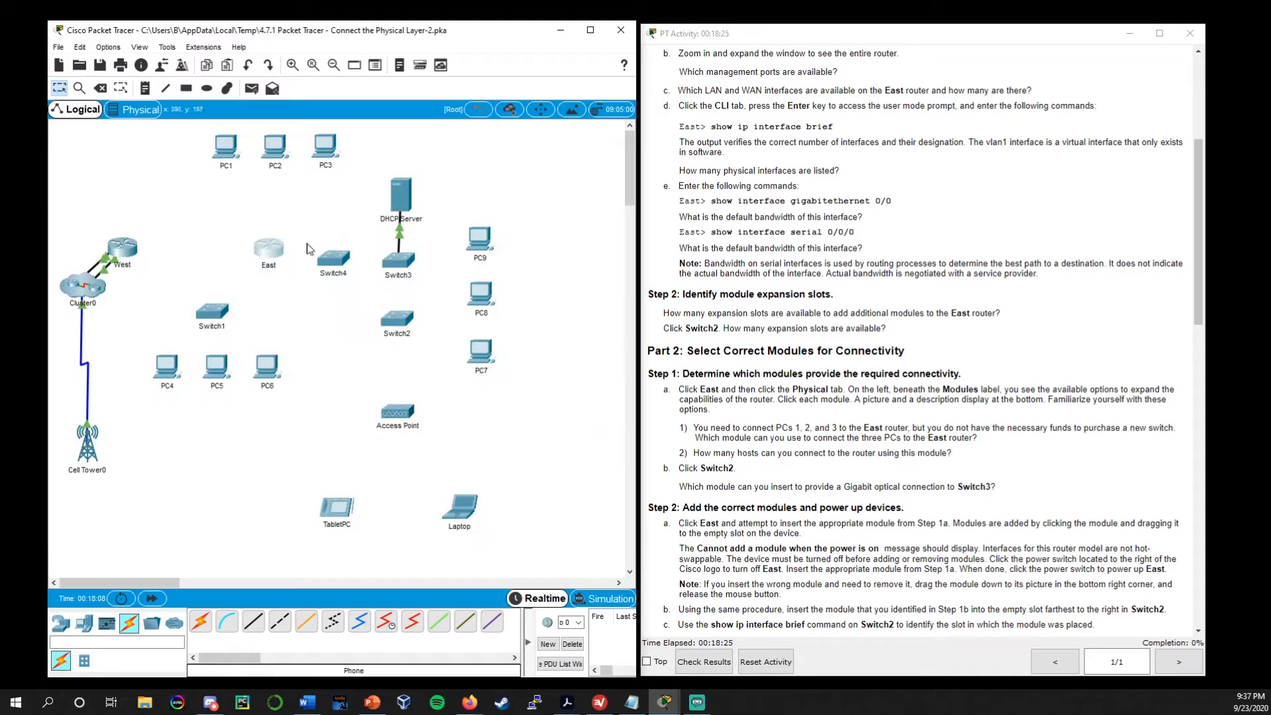
Reopen the East router's enlarged physical view and read the question about which module can connect PCs 1, 2 and 3
click(270, 250)
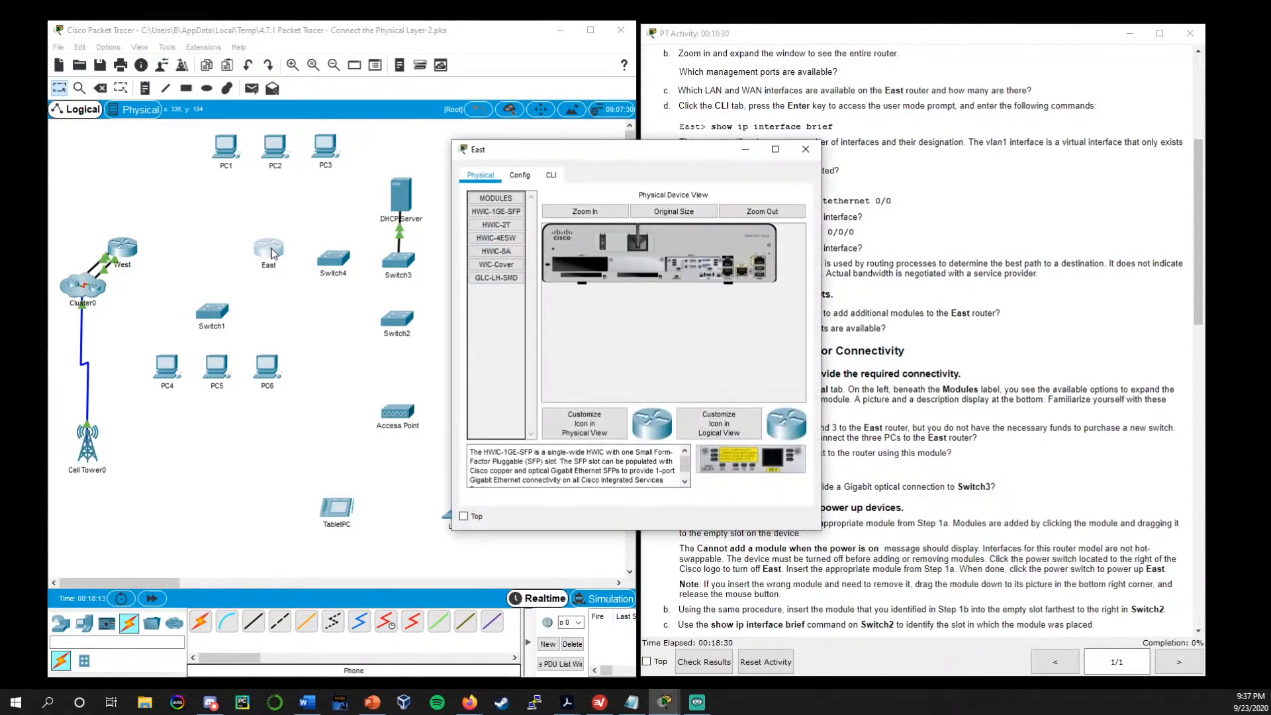
drag(604, 143, 278, 100)
click(377, 171)
drag(470, 181, 696, 188)
drag(576, 106, 494, 99)
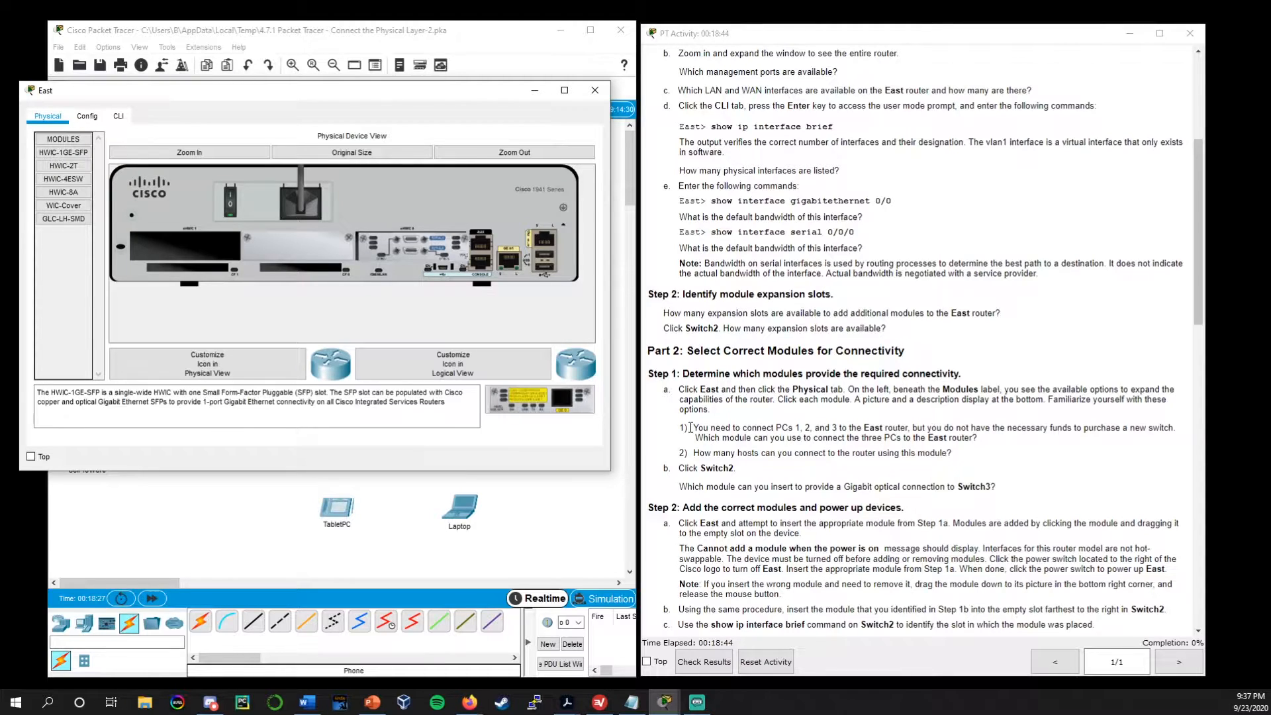
drag(912, 428, 1176, 431)
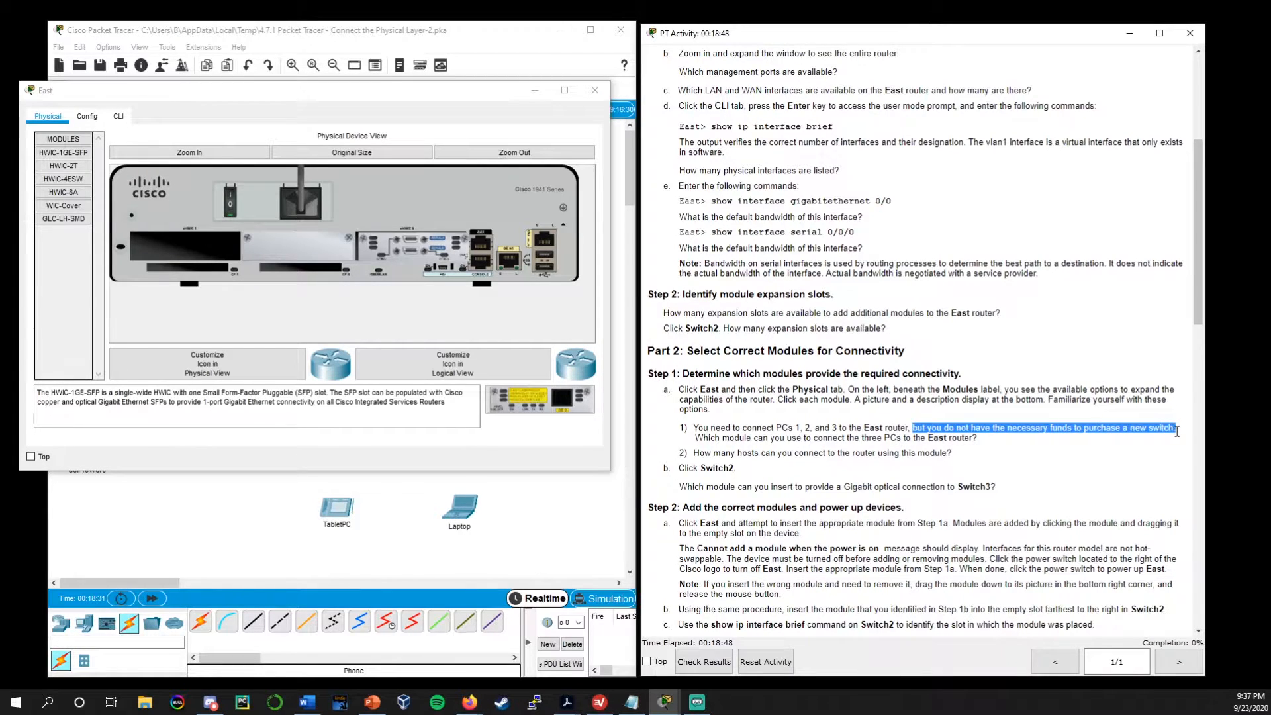
drag(695, 438, 989, 439)
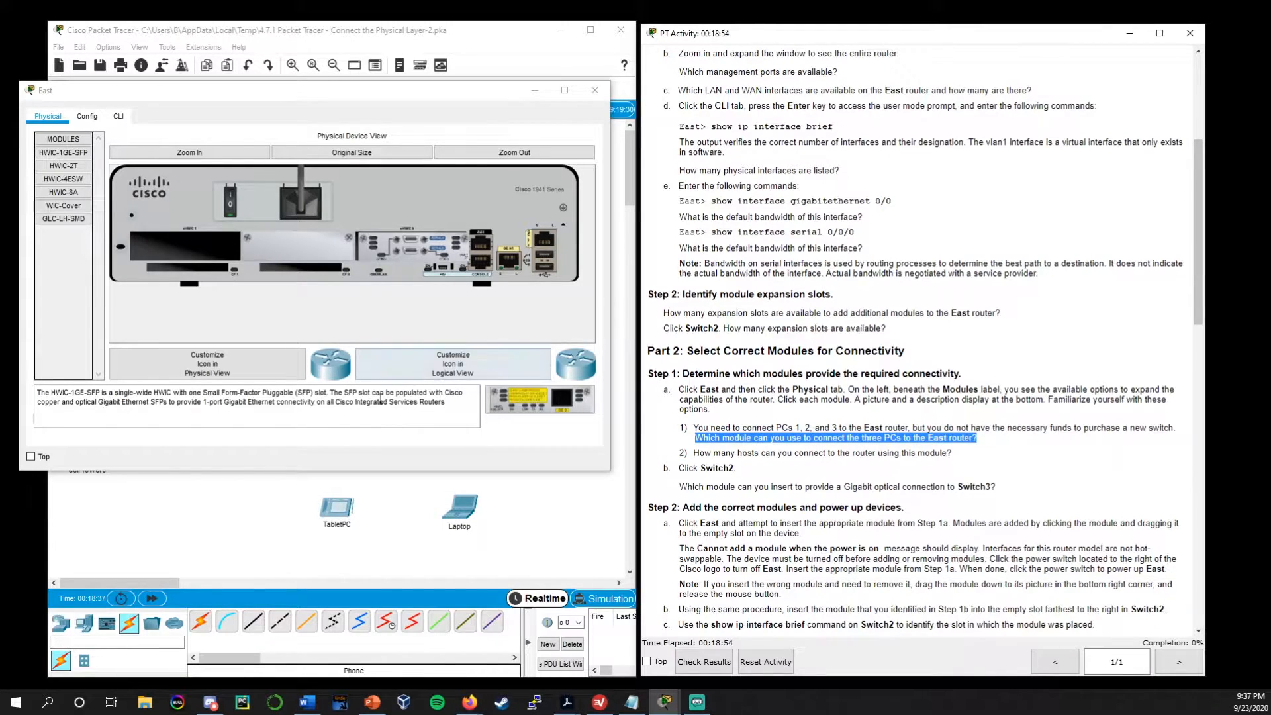
Compare the HWIC-2T, HWIC-4ESW, HWIC-8A and WIC-Cover modules and select HWIC-4ESW for the three PCs
drag(207, 91, 244, 101)
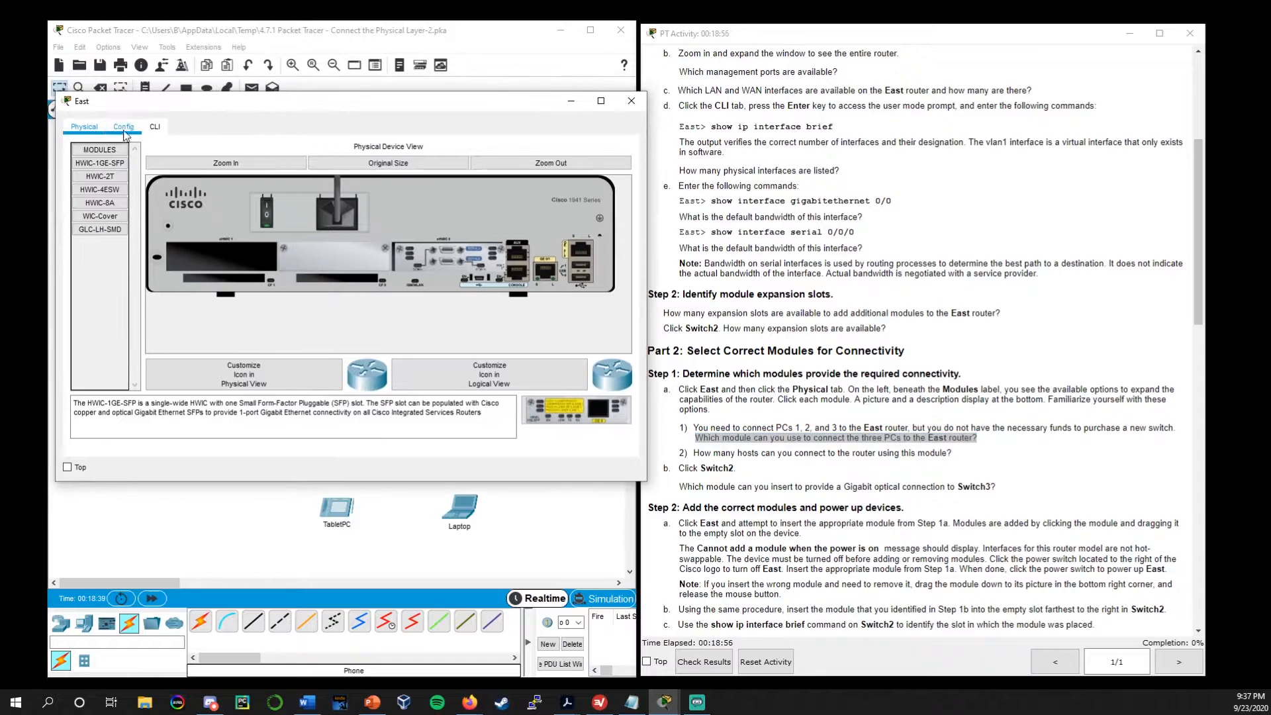
click(106, 190)
click(109, 179)
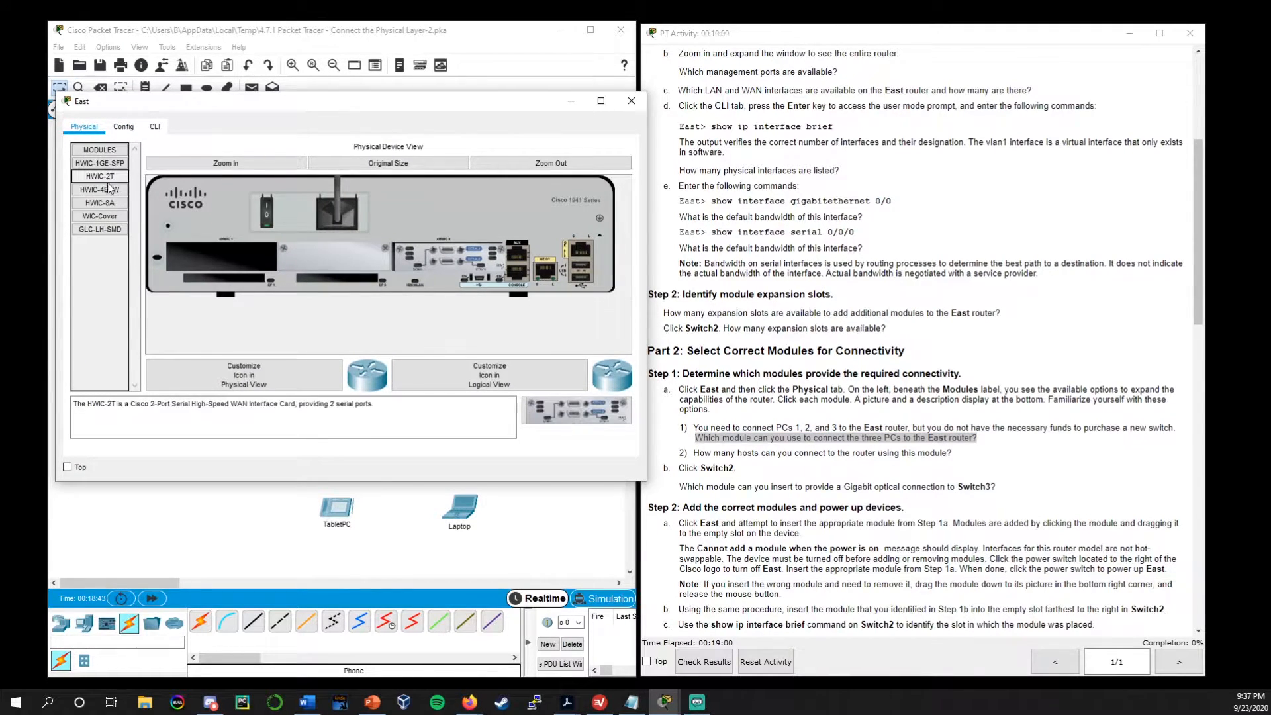
click(108, 202)
click(106, 215)
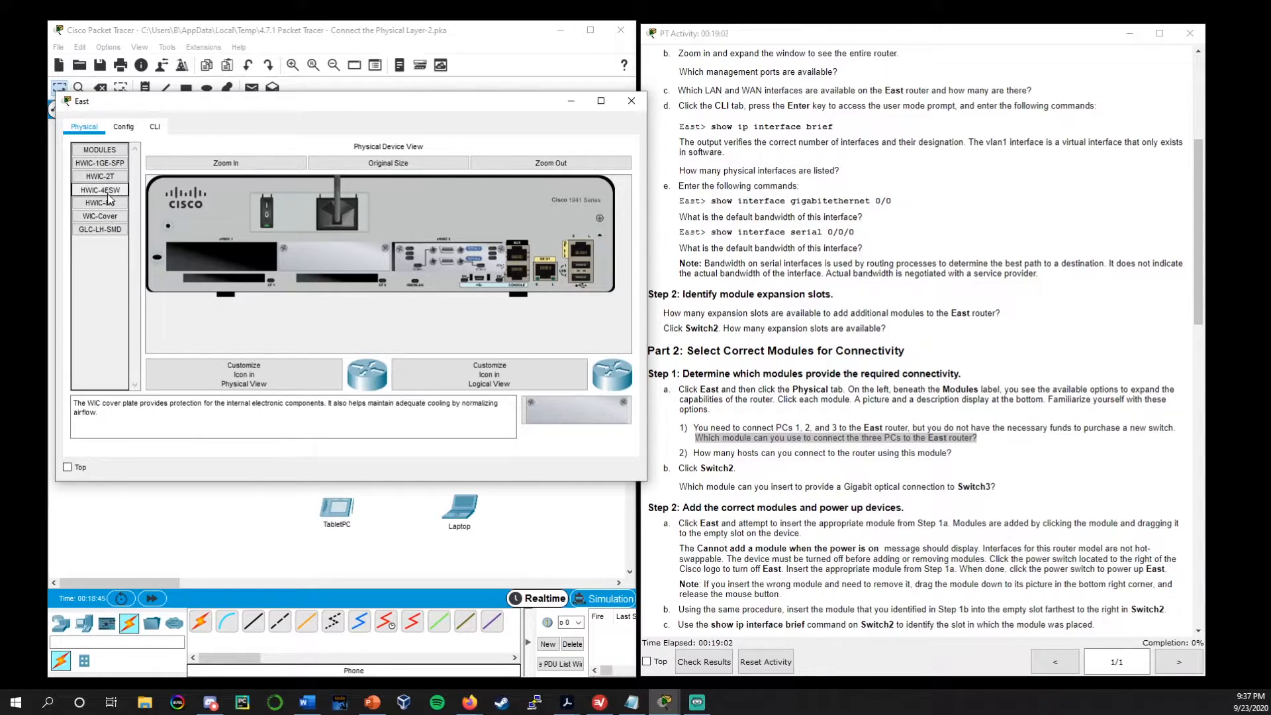
click(110, 189)
click(113, 177)
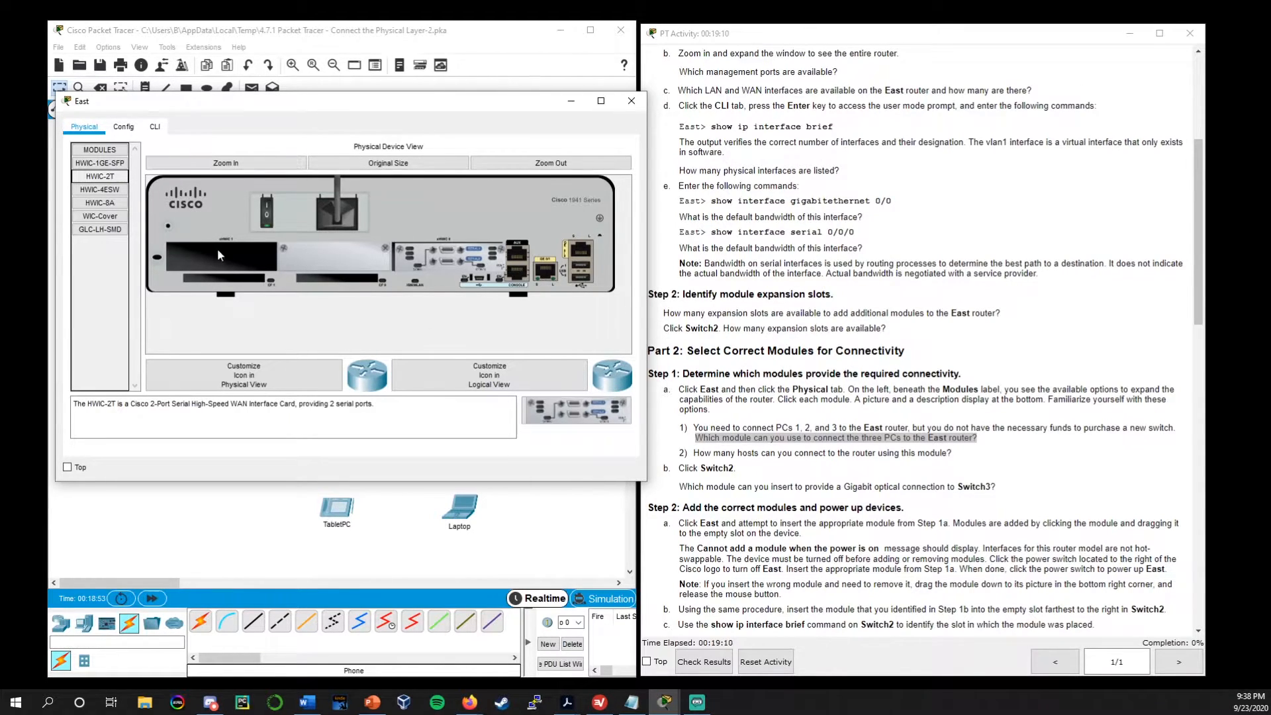
click(102, 190)
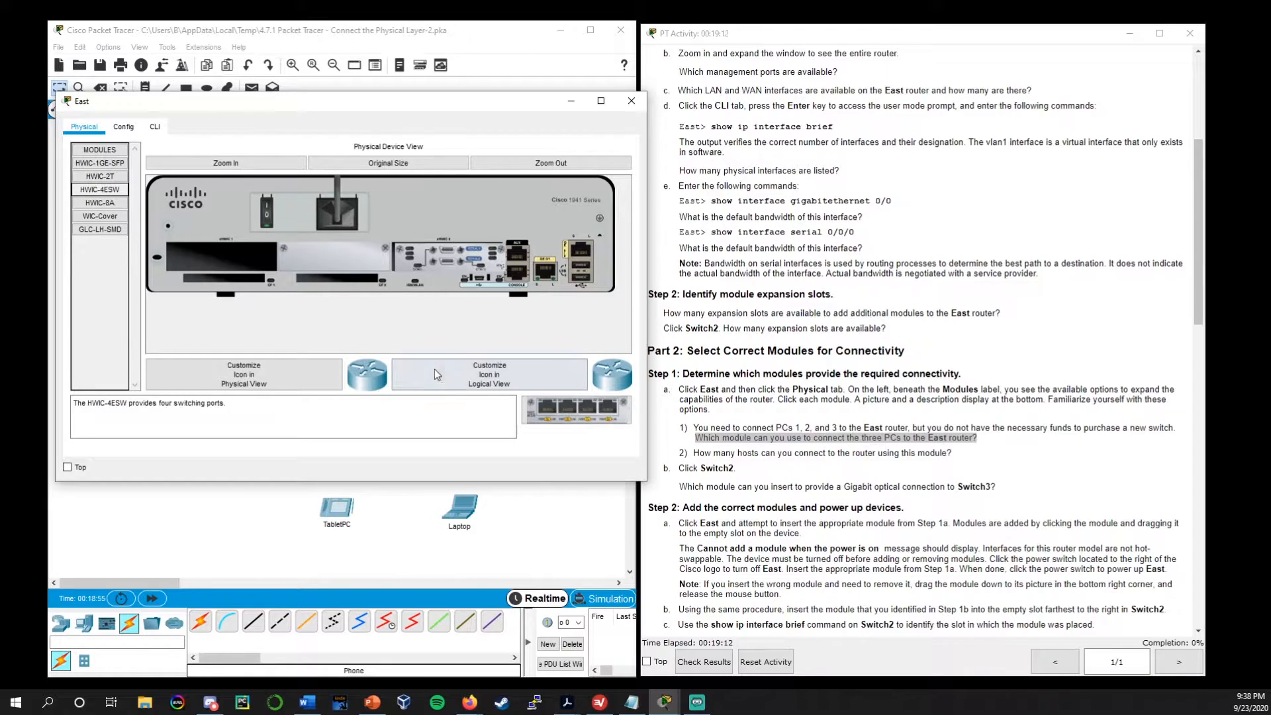
Read the descriptions of the East router's GLC-LH-SMD, WIC-Cover, HWIC-8A, HWIC-2T and HWIC-1GE-SFP modules
click(112, 232)
click(100, 216)
click(99, 229)
click(100, 202)
click(100, 176)
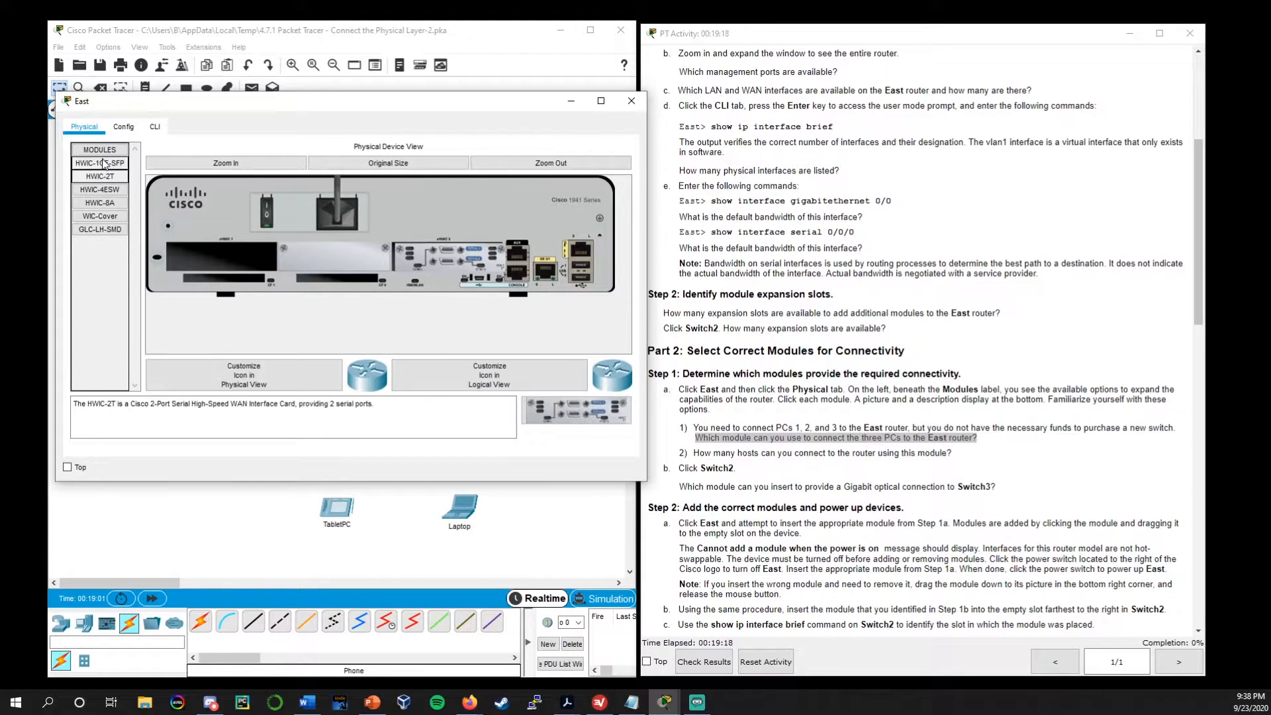
click(104, 163)
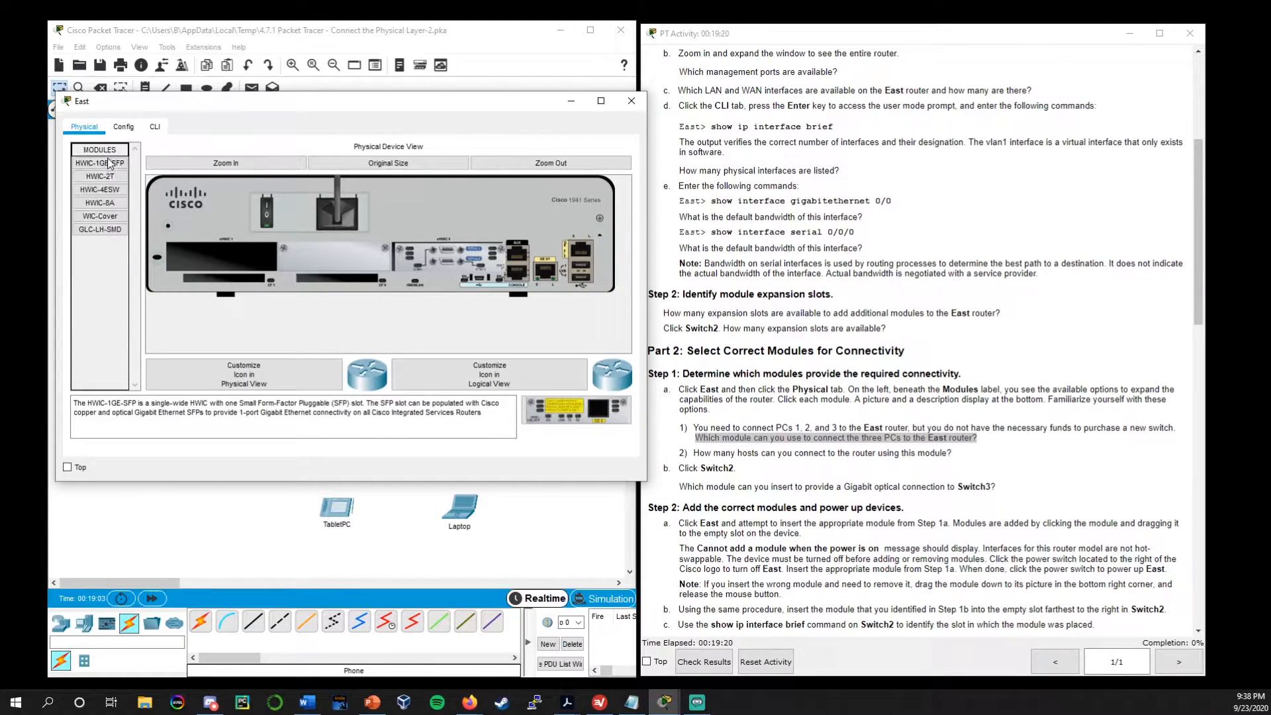
Return to the HWIC-4ESW module and read in its description how many hosts it can connect
click(102, 187)
drag(221, 408, 73, 394)
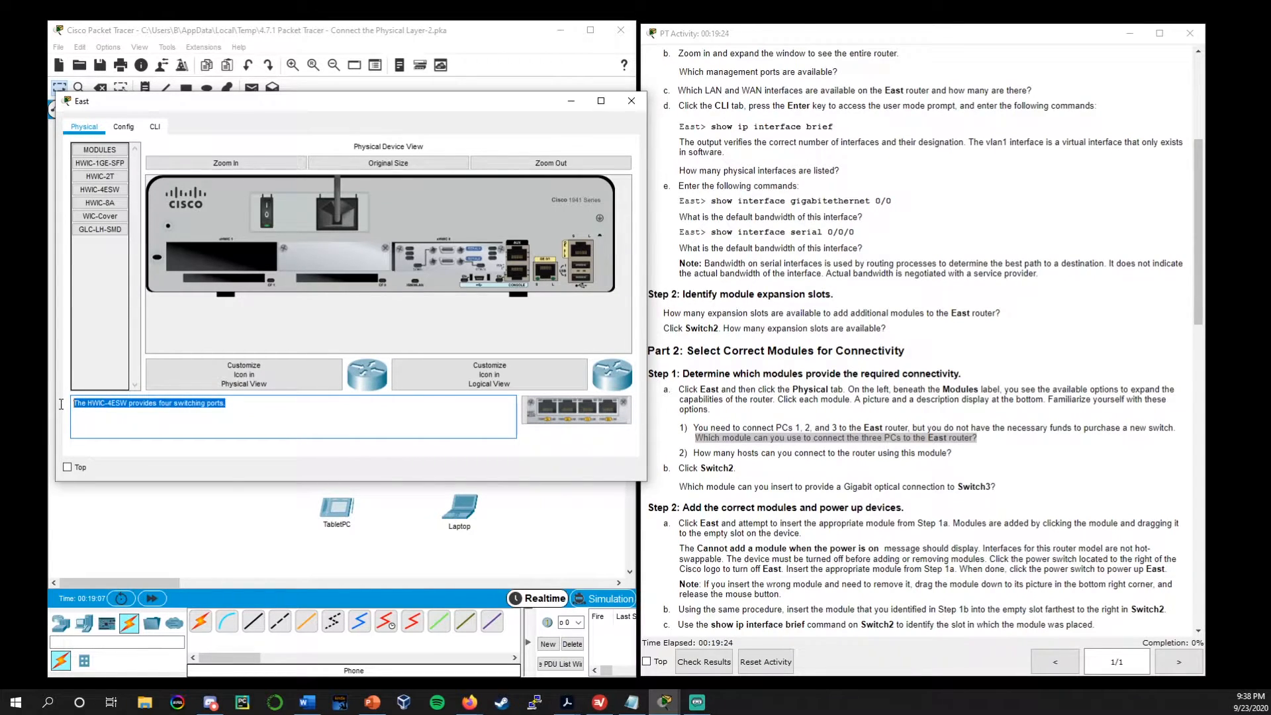
click(248, 405)
drag(255, 404, 222, 417)
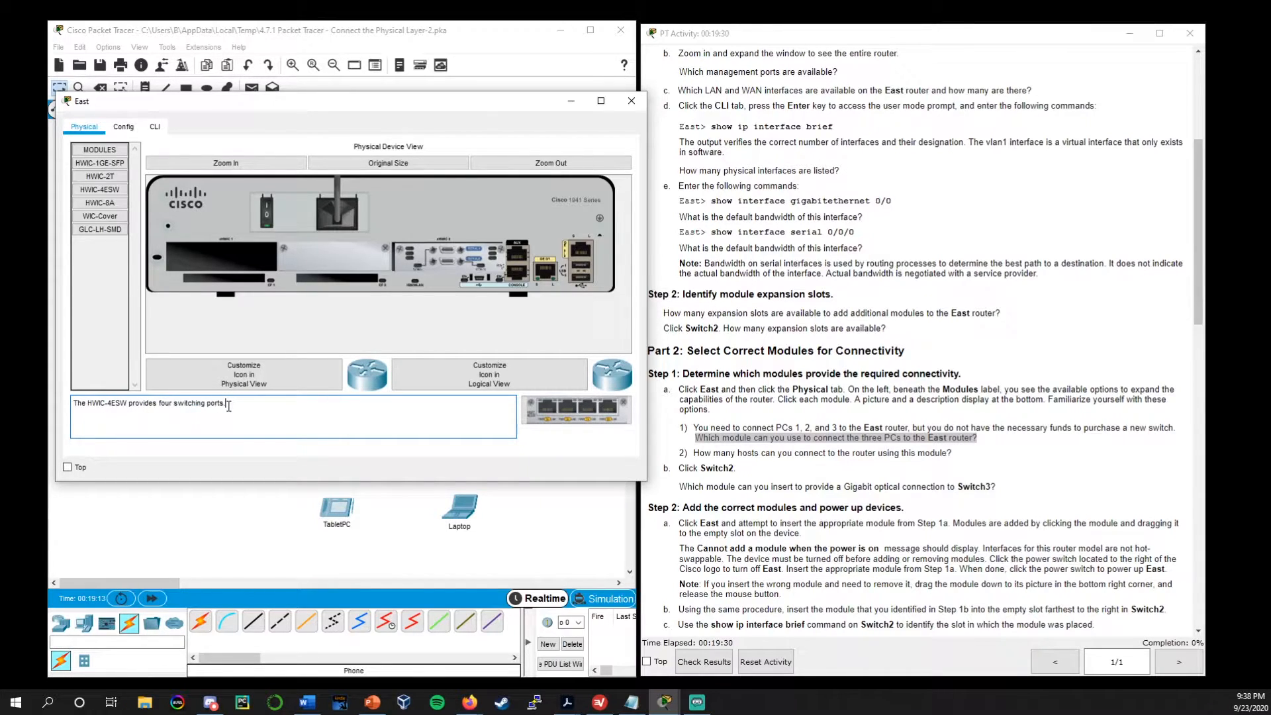
drag(243, 408, 166, 406)
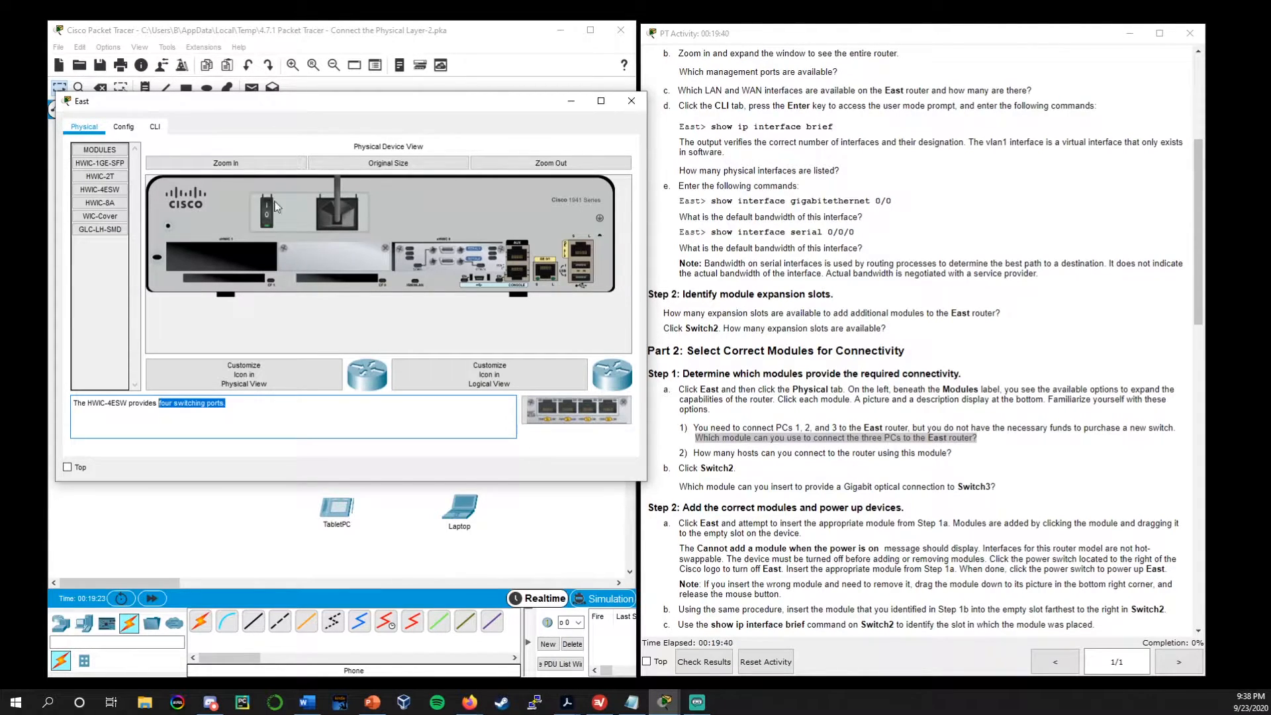
Try to insert the HWIC-4ESW module into the East router's empty slot with the power on, and dismiss the message
click(100, 189)
drag(100, 190, 220, 265)
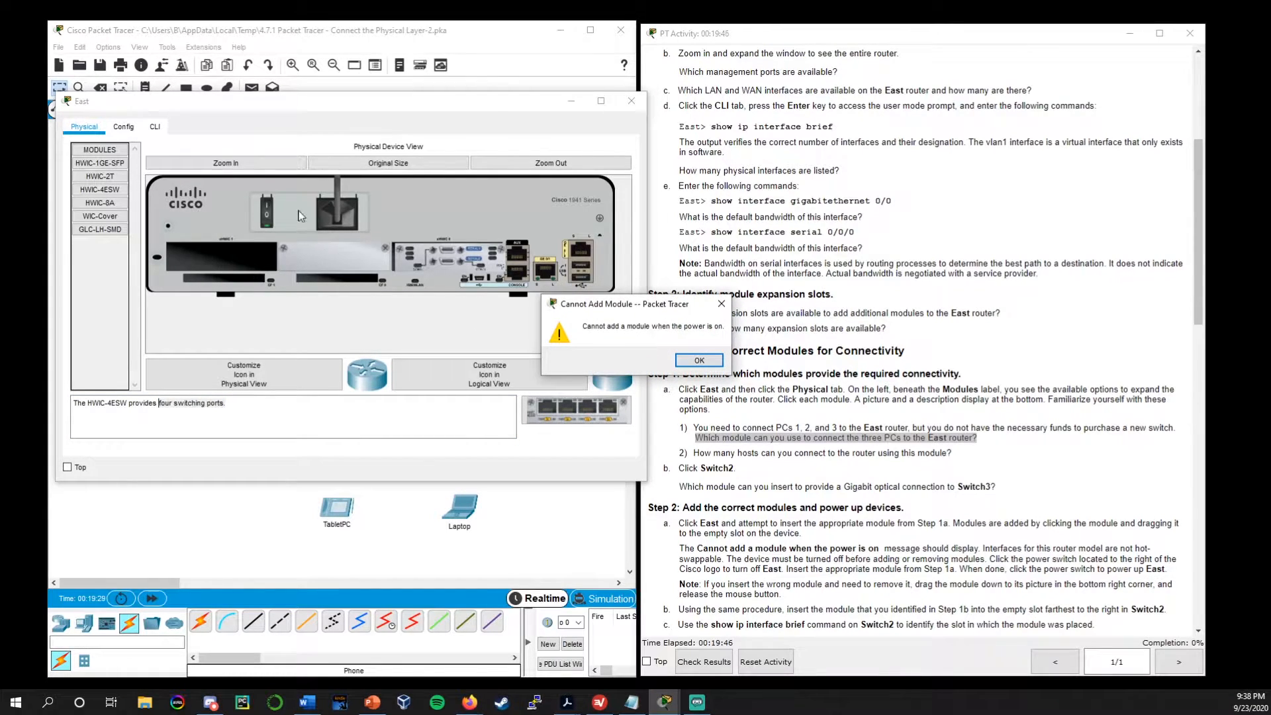
drag(640, 299, 405, 270)
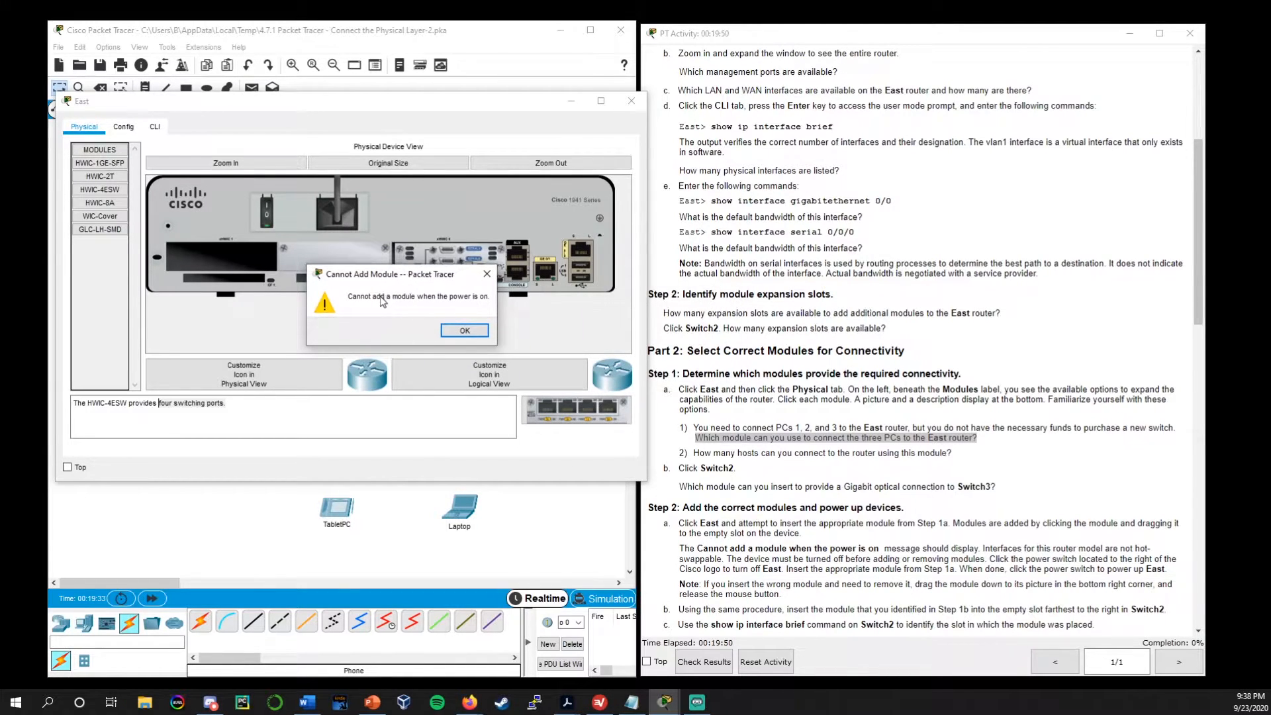
click(464, 330)
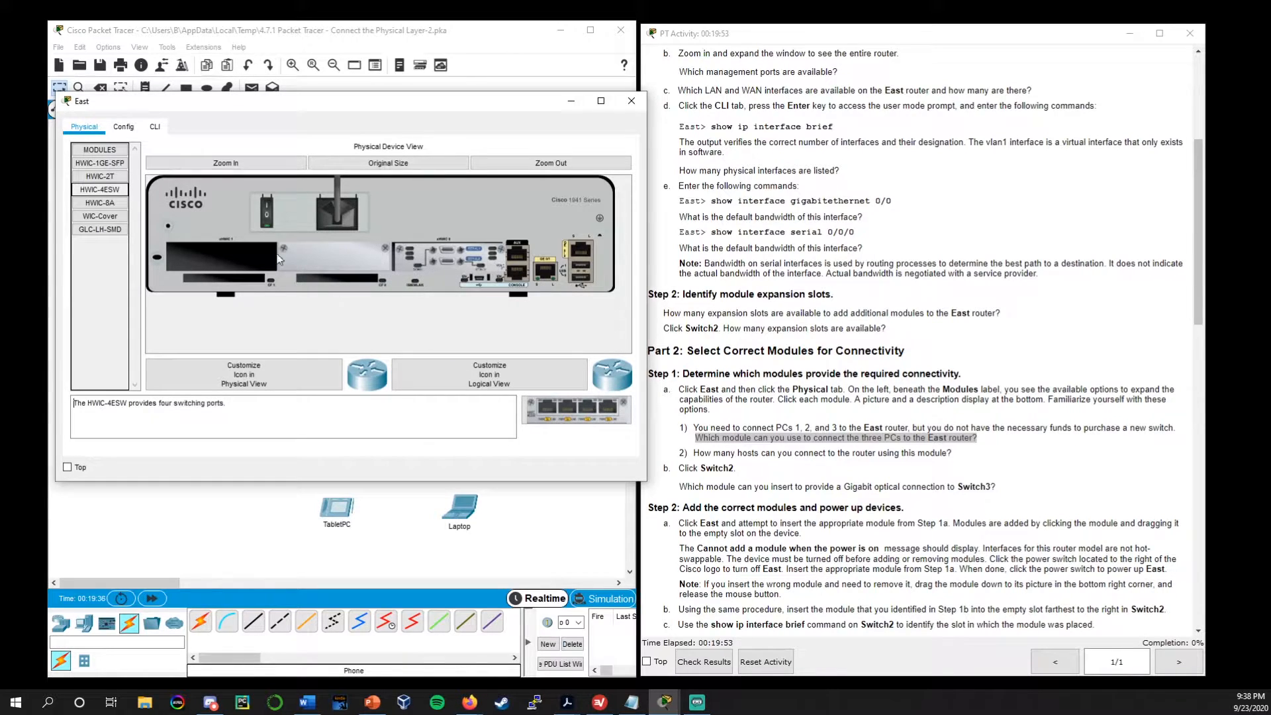
Power off the East router, insert HWIC-4ESW into its empty slot, power it back on and close its window
click(267, 210)
drag(97, 191, 224, 264)
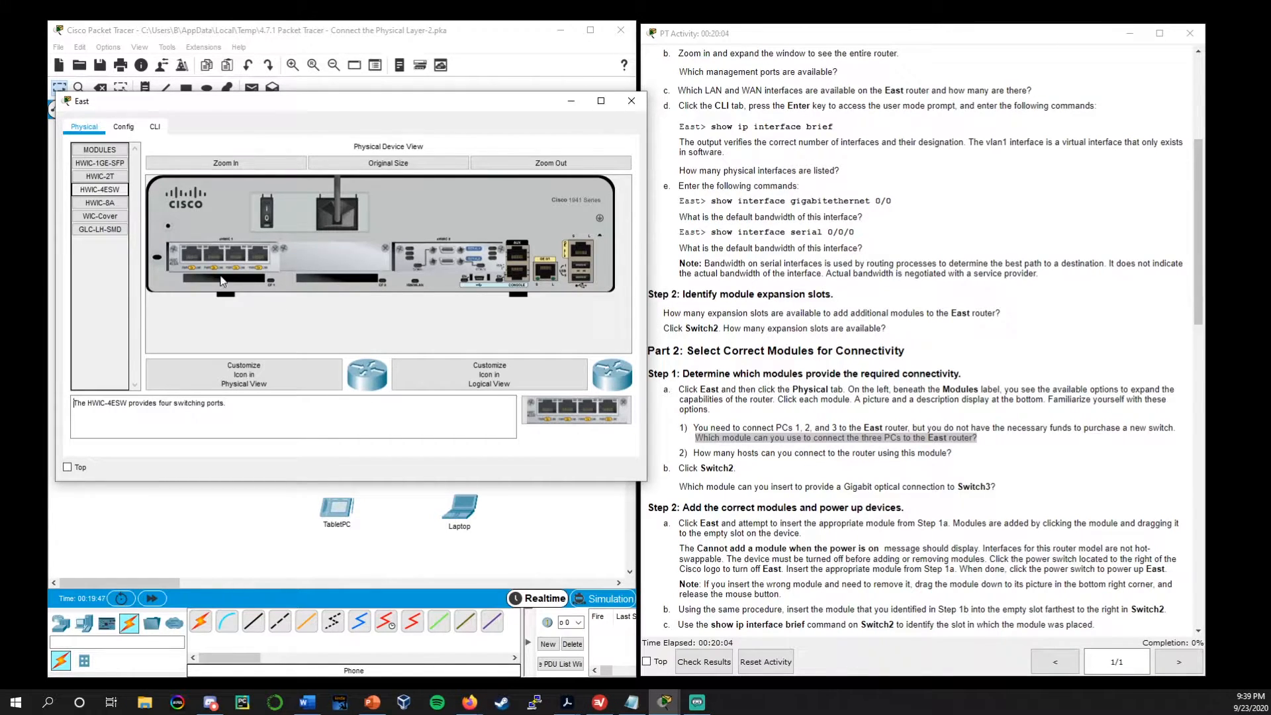
click(269, 214)
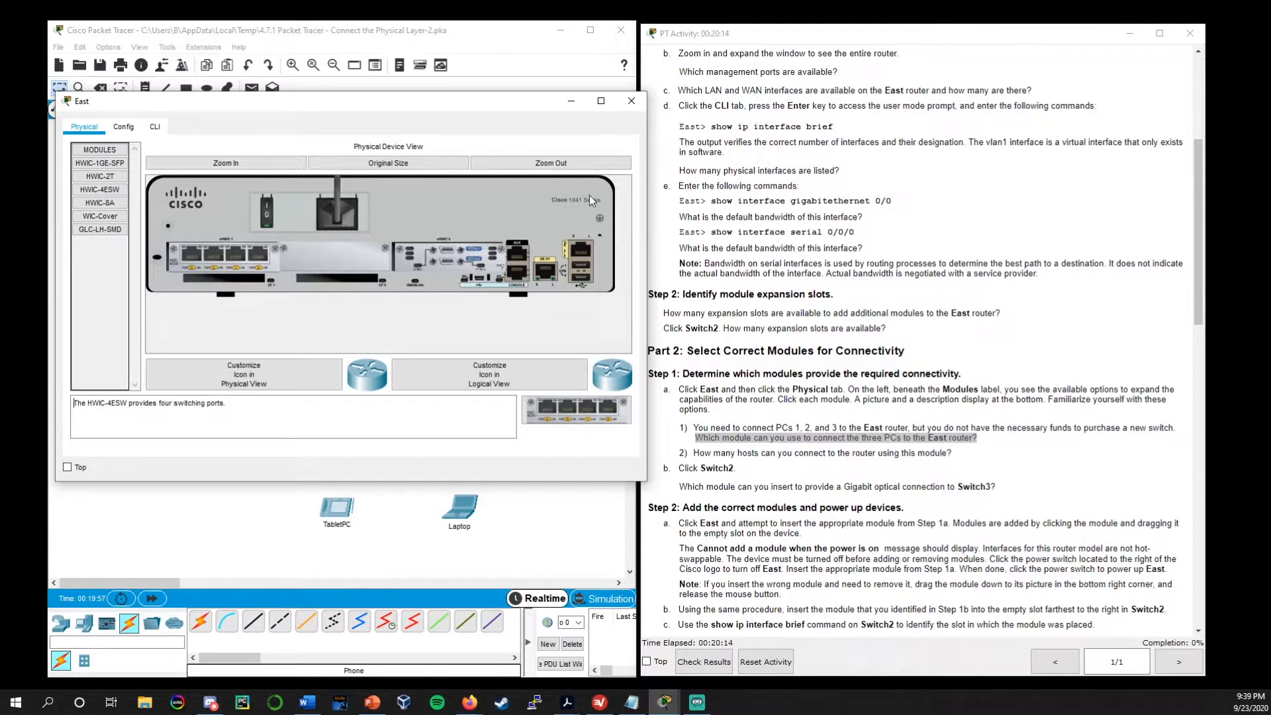
drag(537, 104, 624, 194)
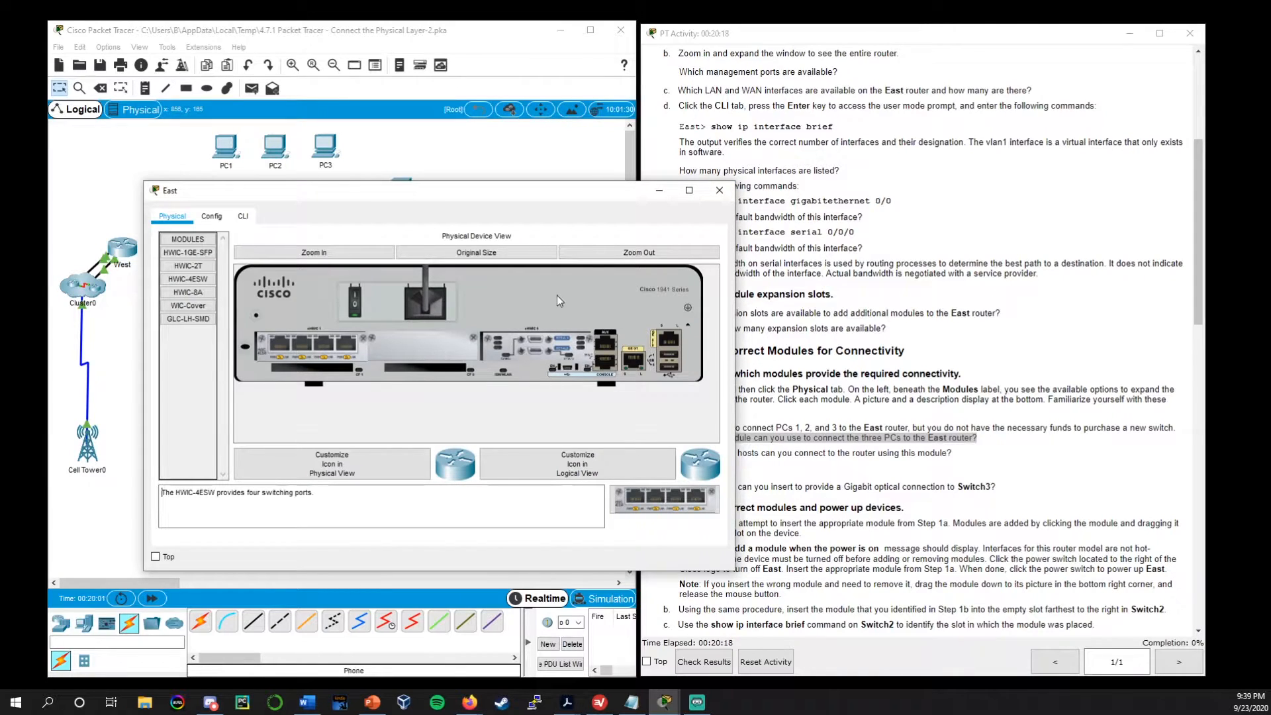
click(719, 190)
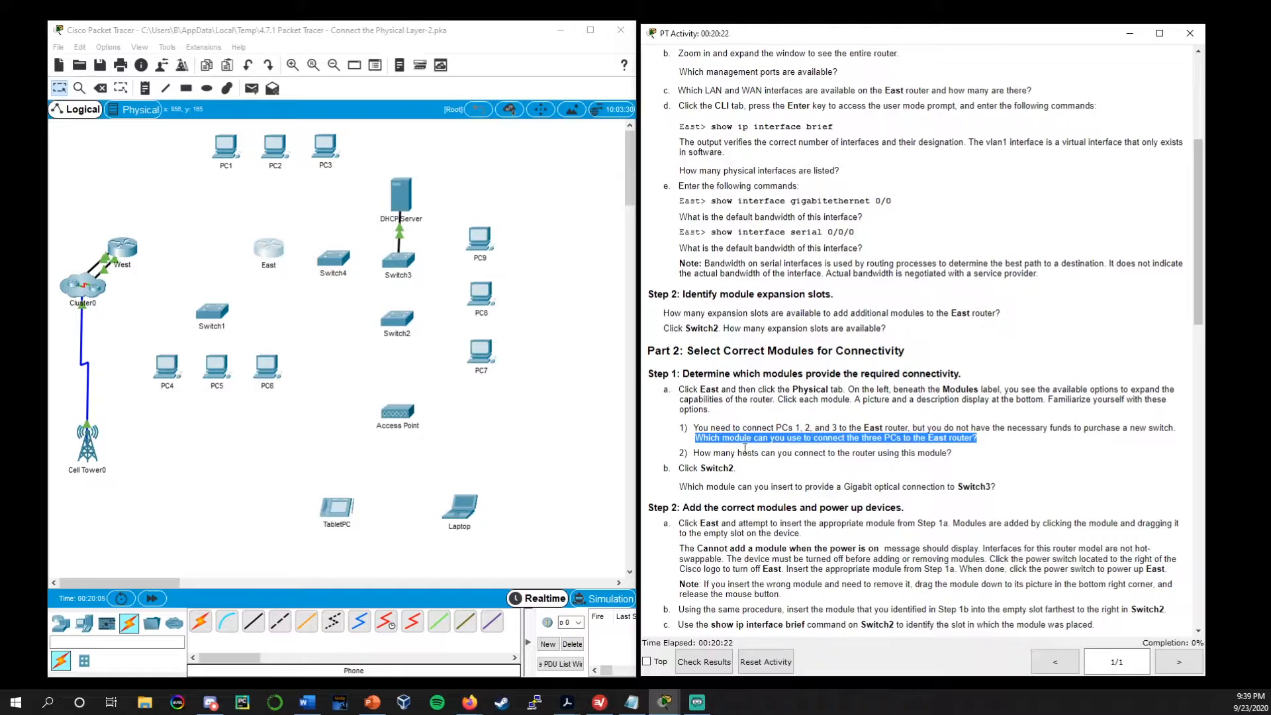
Open Switch2's physical view in an enlarged window and read the question about a Gigabit optical connection to Switch3
drag(736, 469, 693, 469)
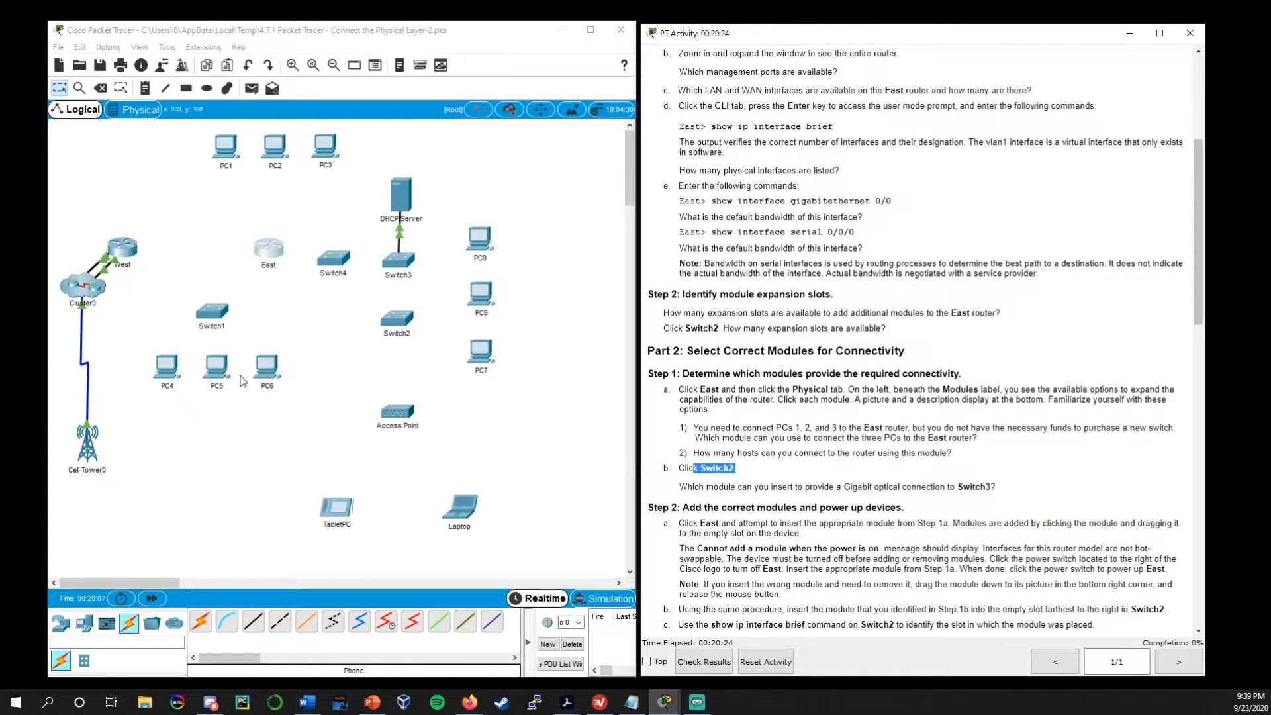
click(396, 320)
click(600, 212)
drag(595, 149, 199, 35)
drag(428, 147, 851, 189)
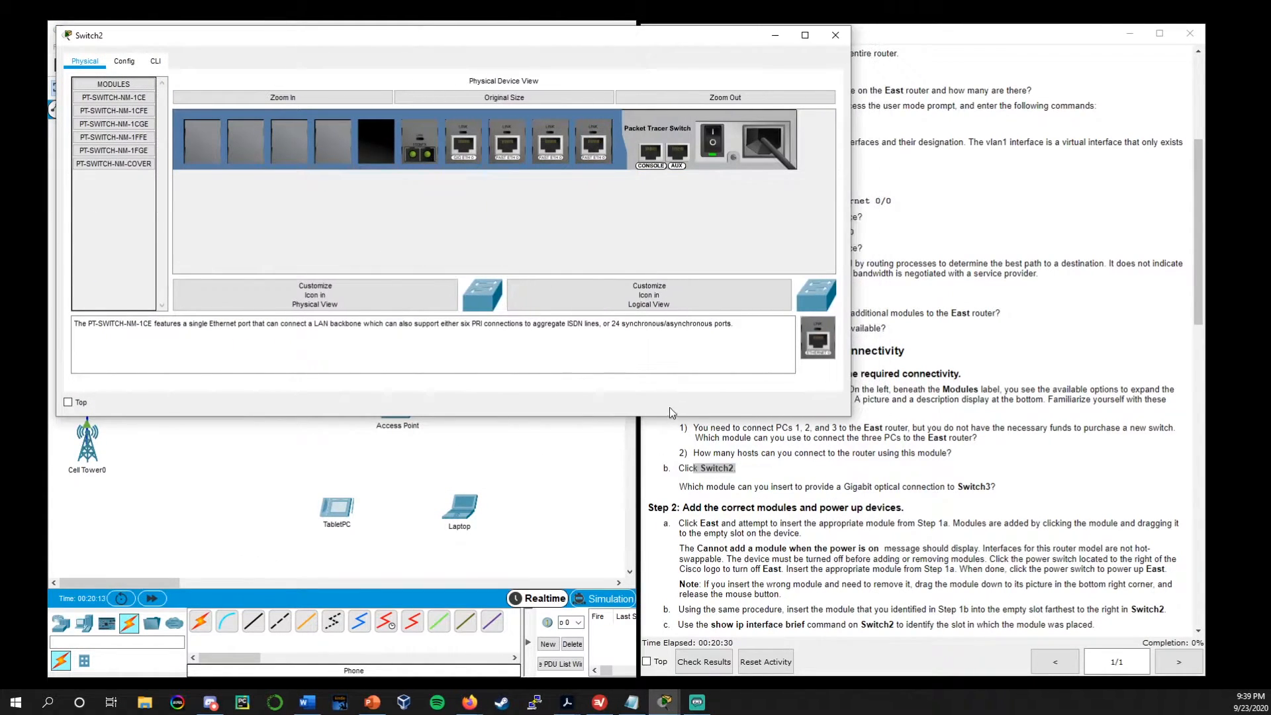
drag(669, 418, 670, 379)
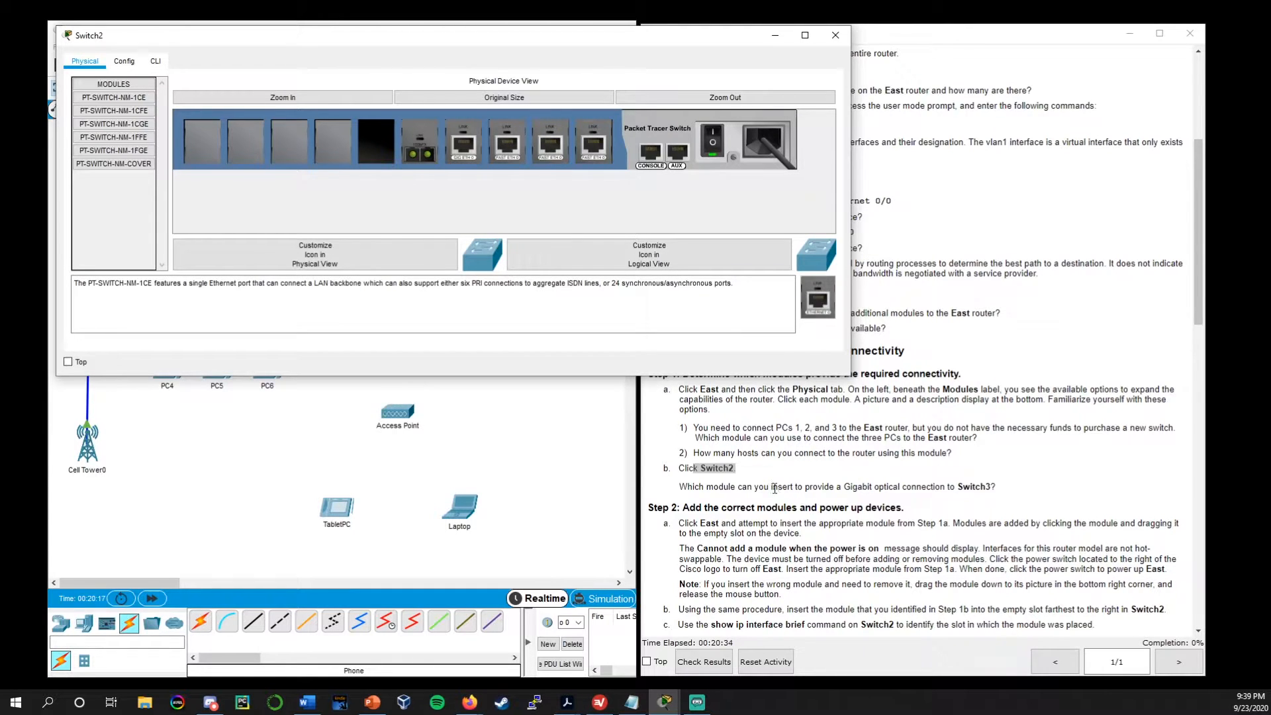
drag(681, 488, 1004, 494)
click(495, 330)
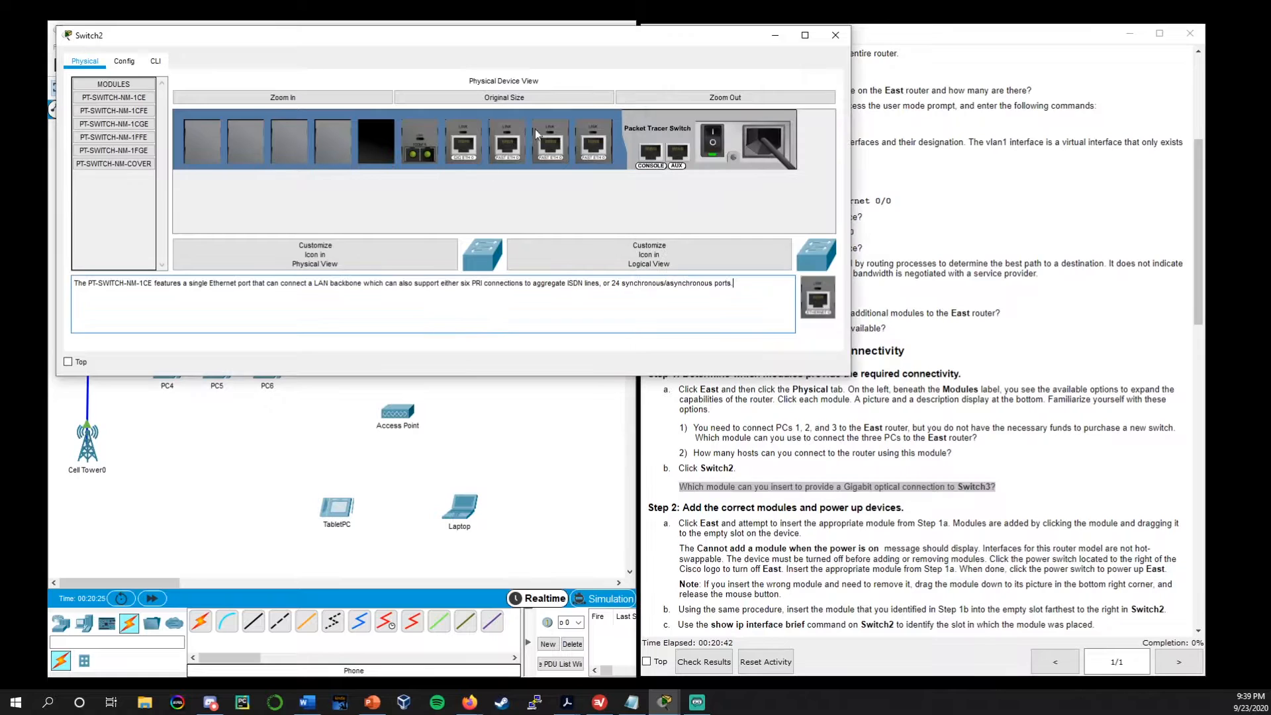
drag(578, 35, 650, 59)
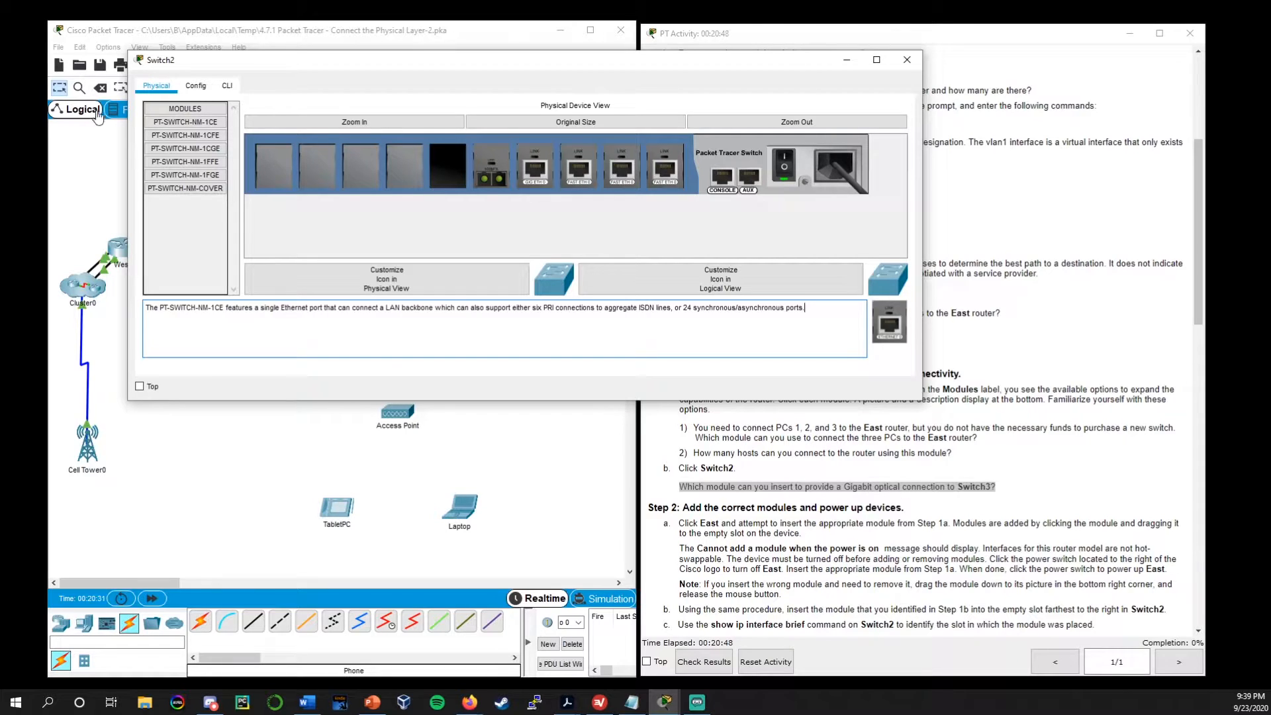
Compare Switch2's PT-SWITCH-NM-1CE, 1CFE, 1CGE, 1FFE and 1FGE modules, switching between the two fiber ones
click(185, 122)
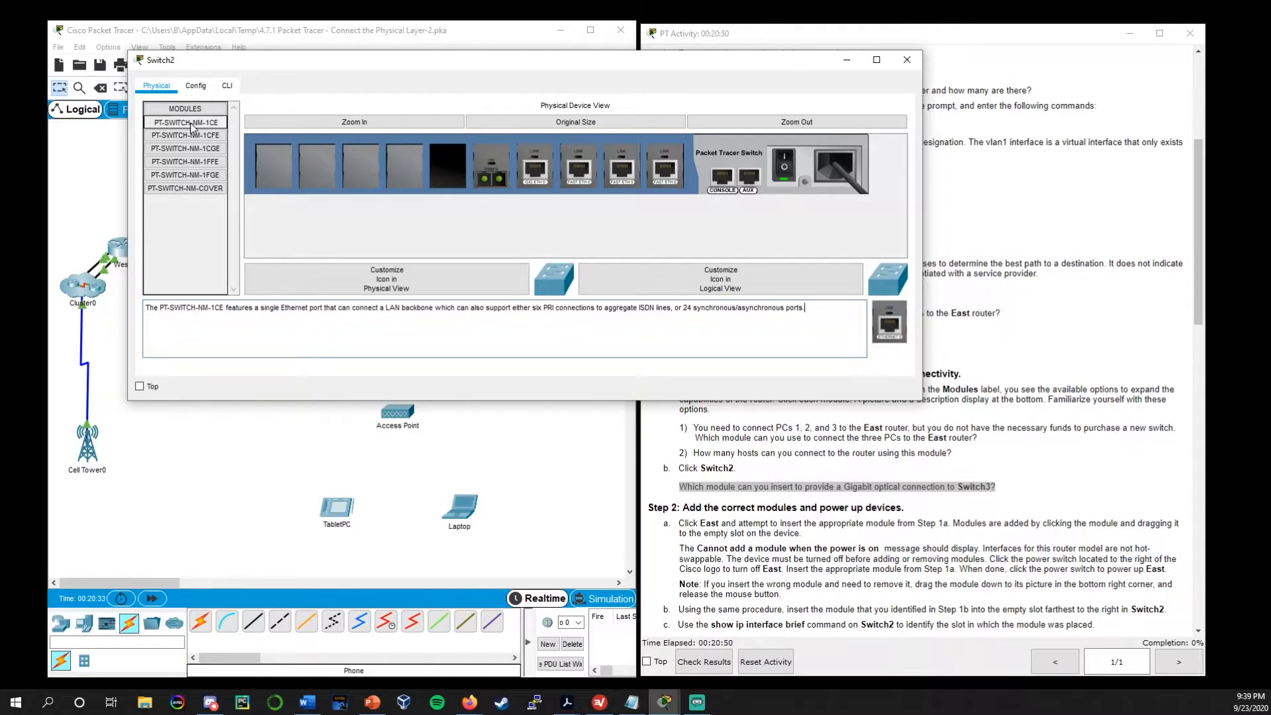
click(197, 136)
click(198, 149)
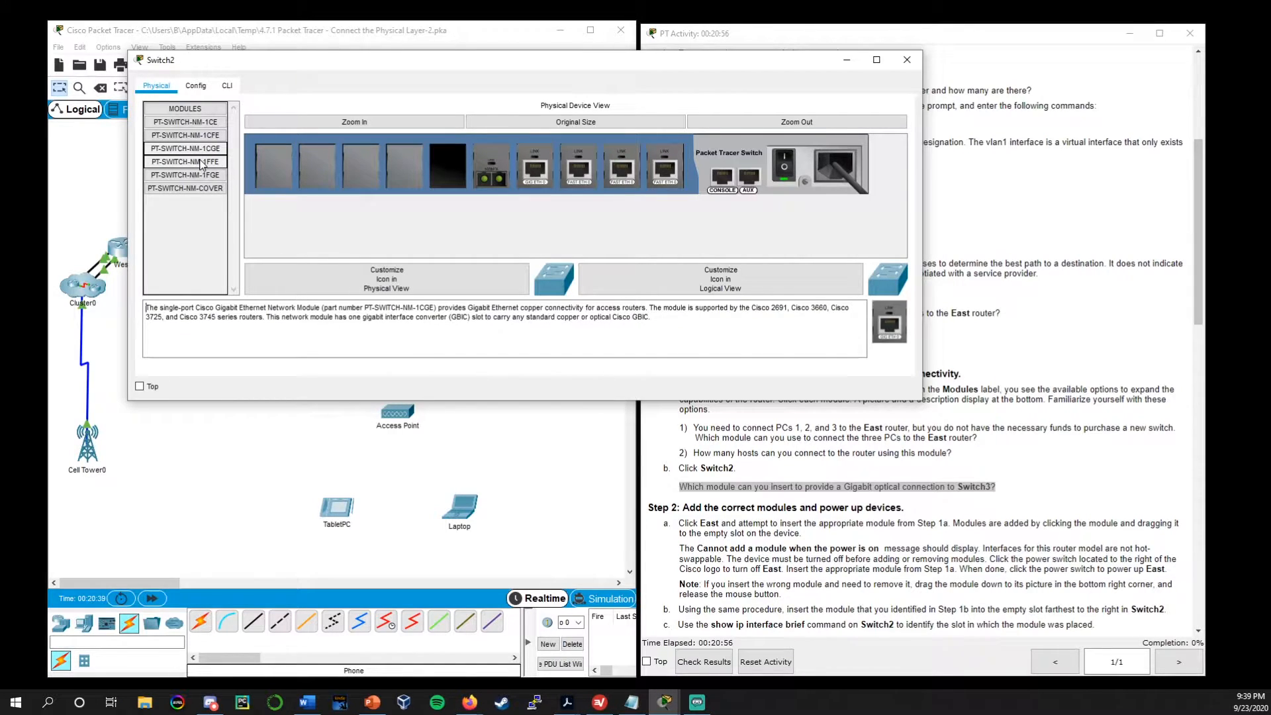
click(201, 163)
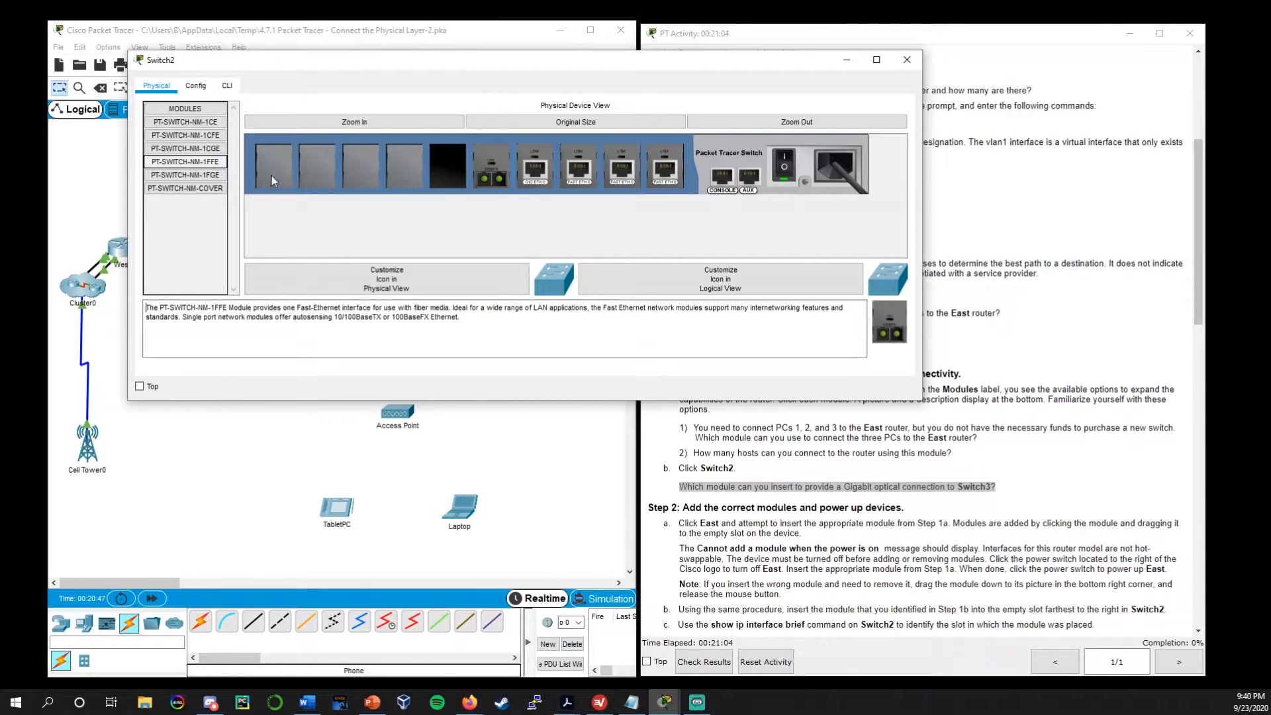
click(206, 176)
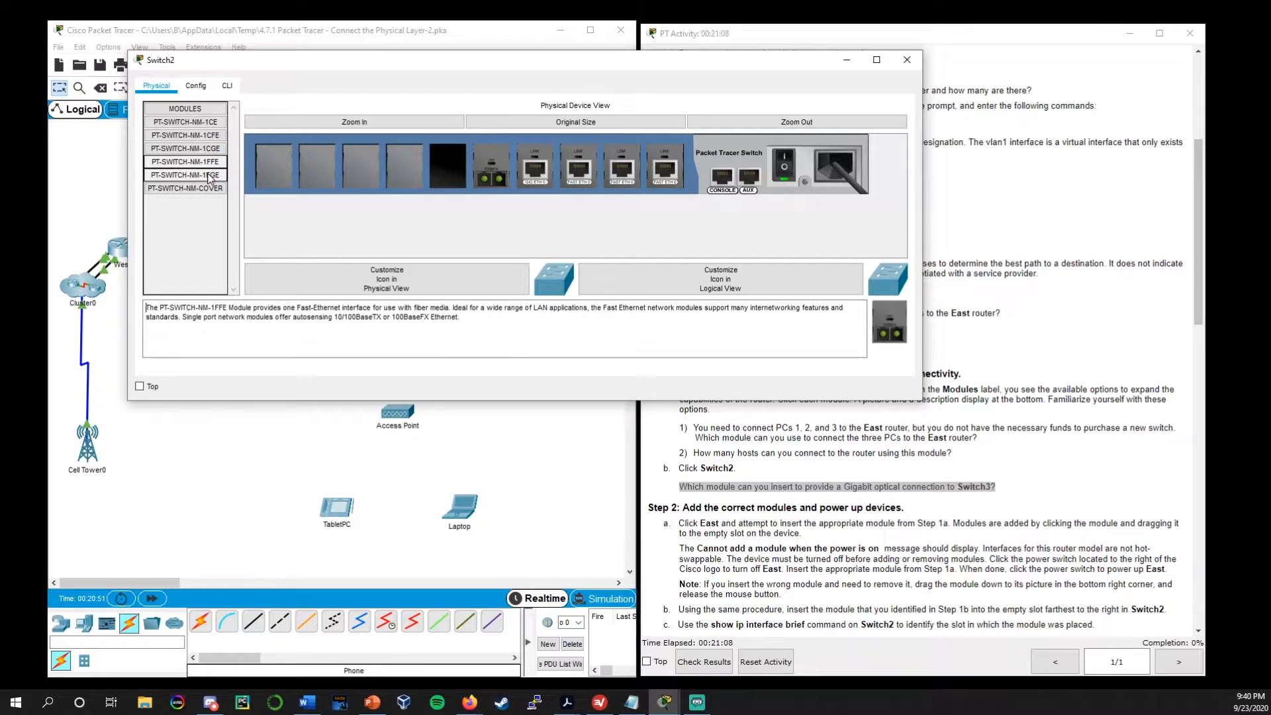
click(208, 162)
click(209, 176)
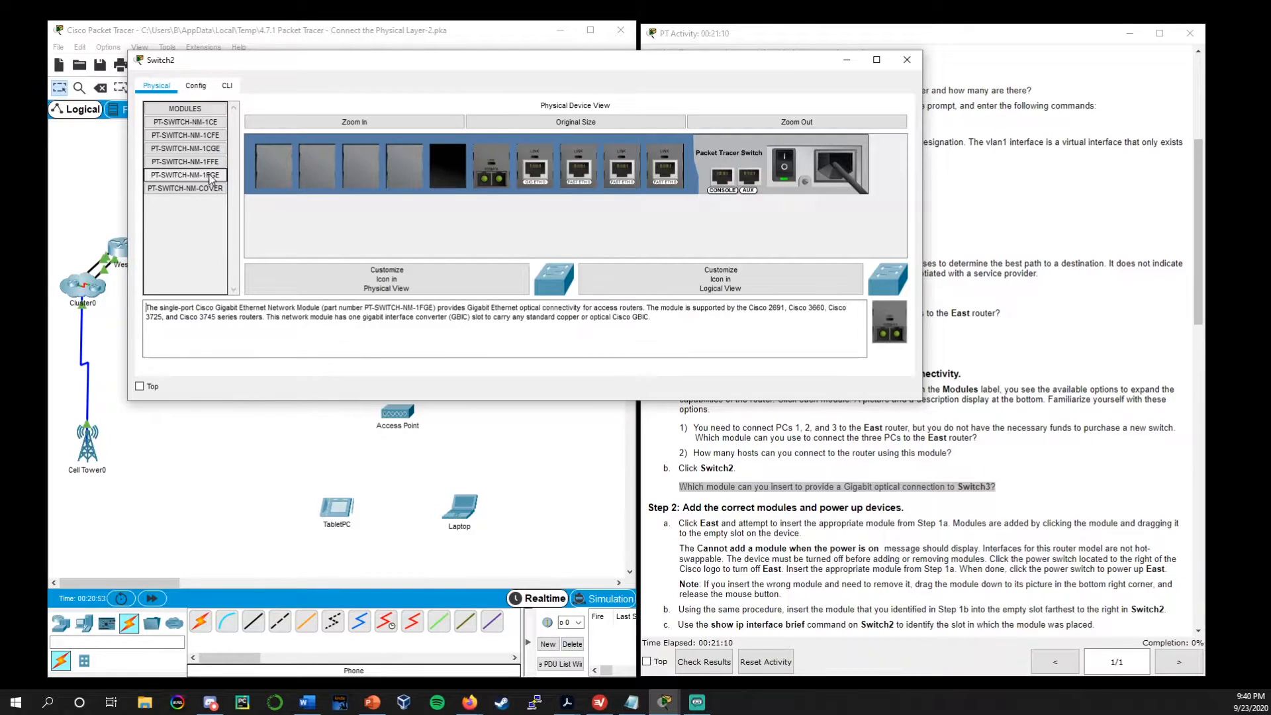
click(212, 164)
click(209, 176)
click(210, 163)
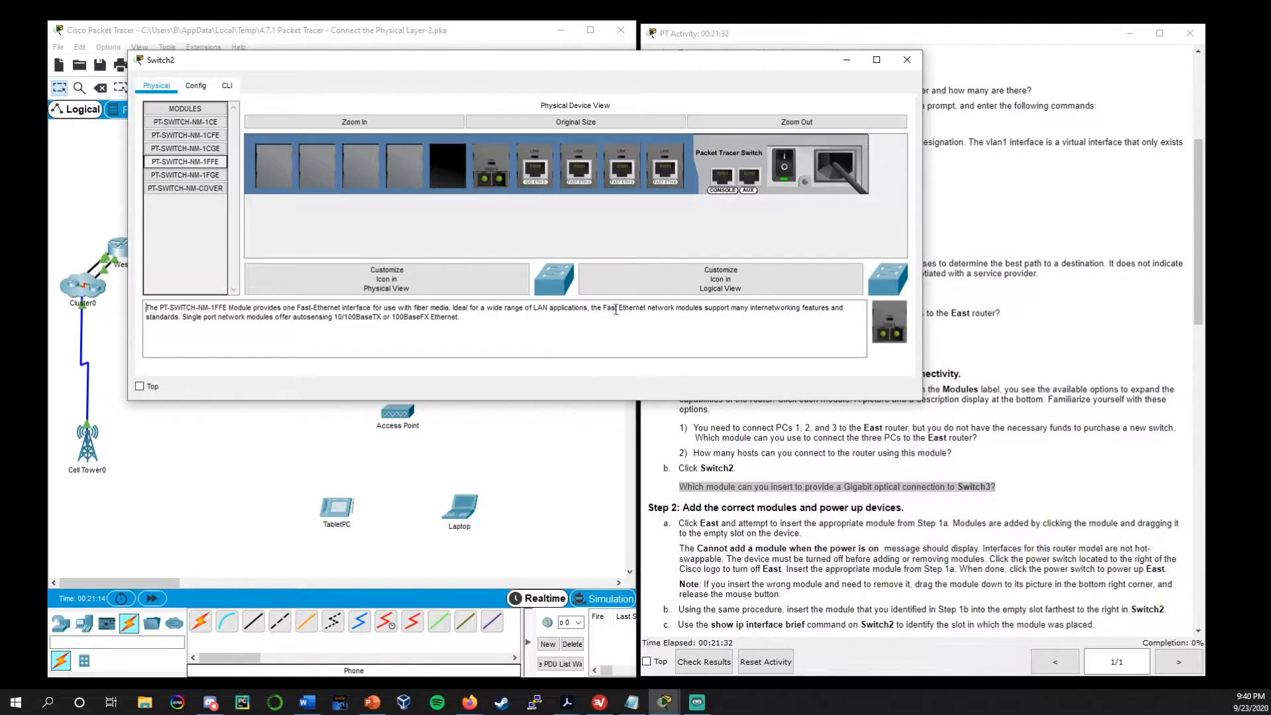
Examine the media and speed wording in the PT-SWITCH-NM-1FFE and PT-SWITCH-NM-1FGE descriptions
drag(146, 307, 444, 307)
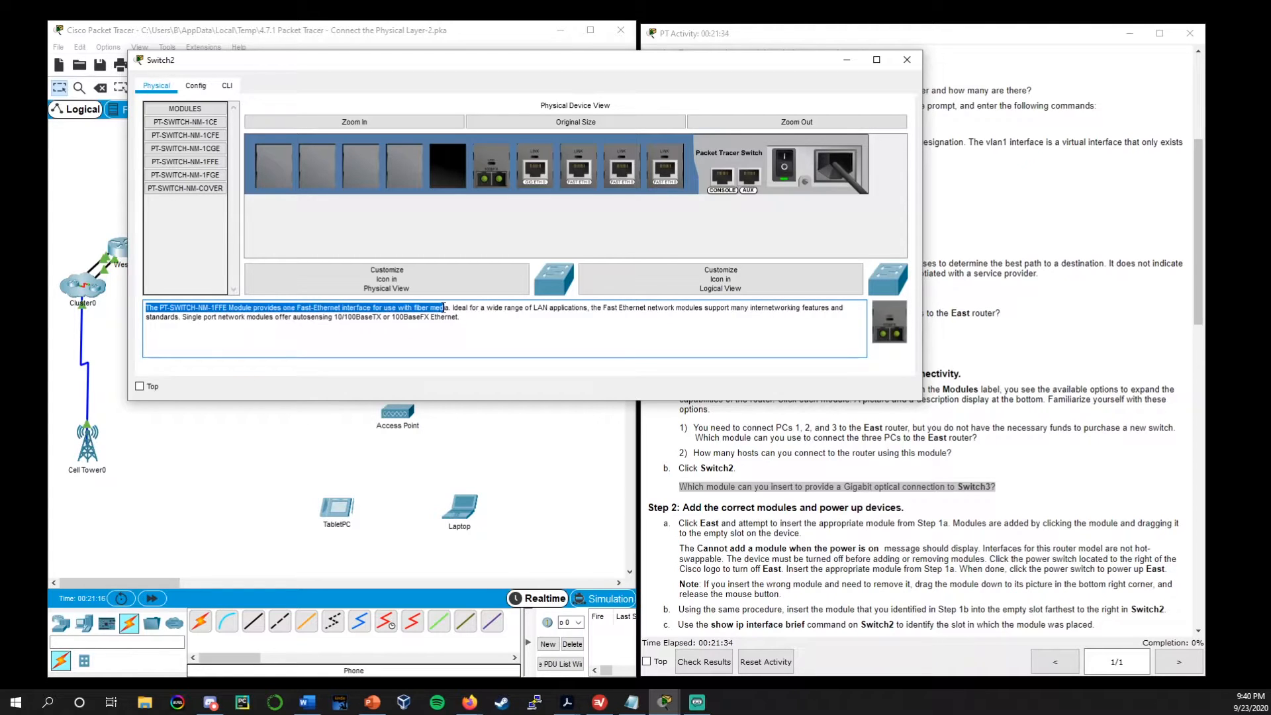
click(447, 322)
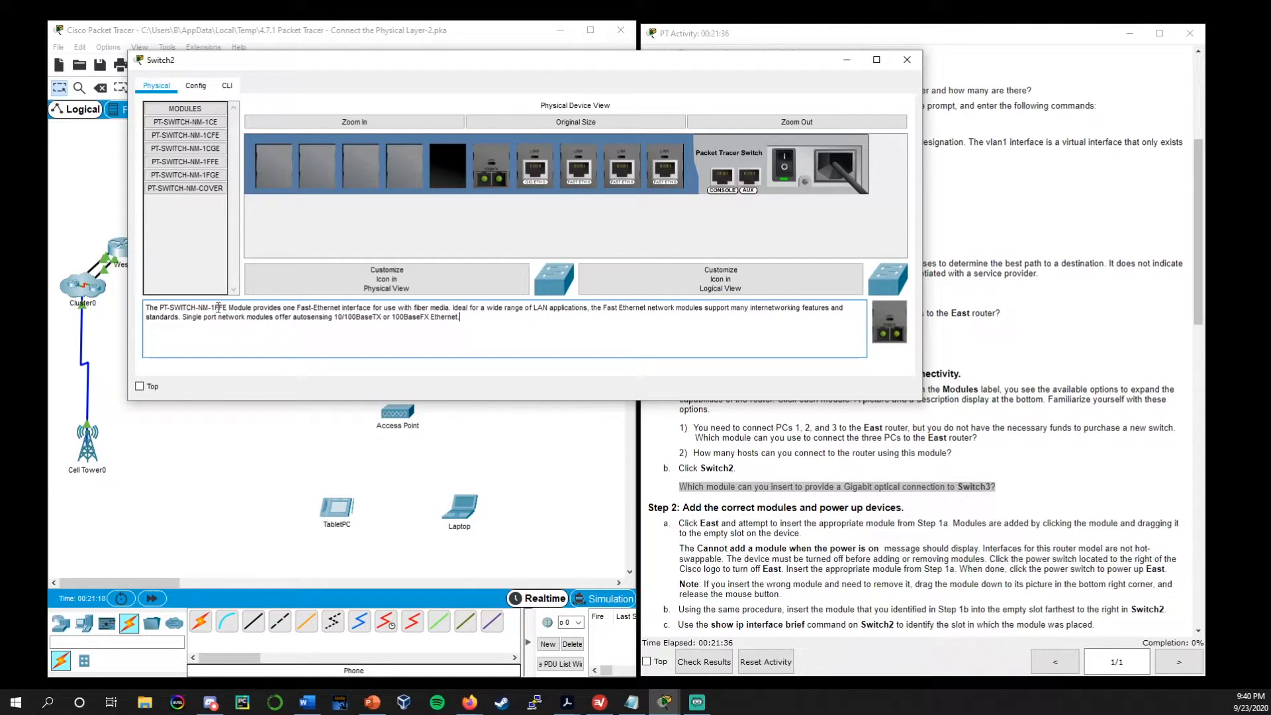
drag(272, 307, 441, 307)
click(439, 308)
click(195, 176)
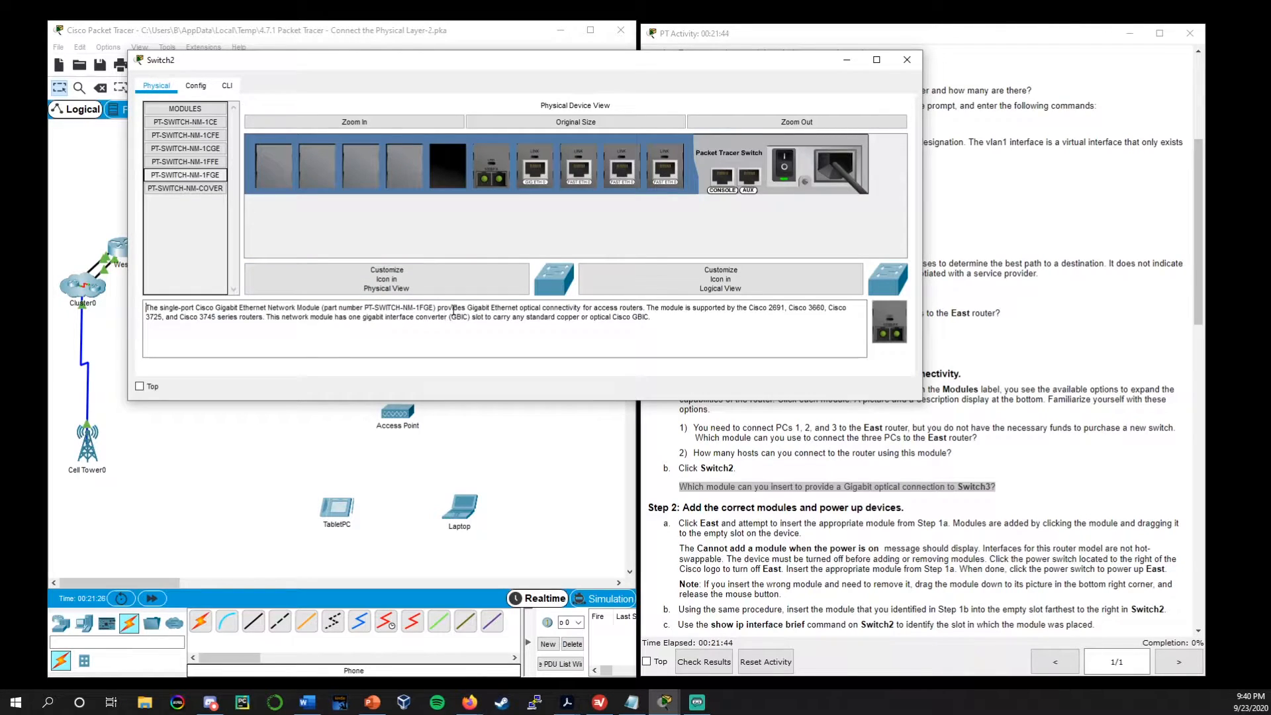
drag(435, 306, 635, 305)
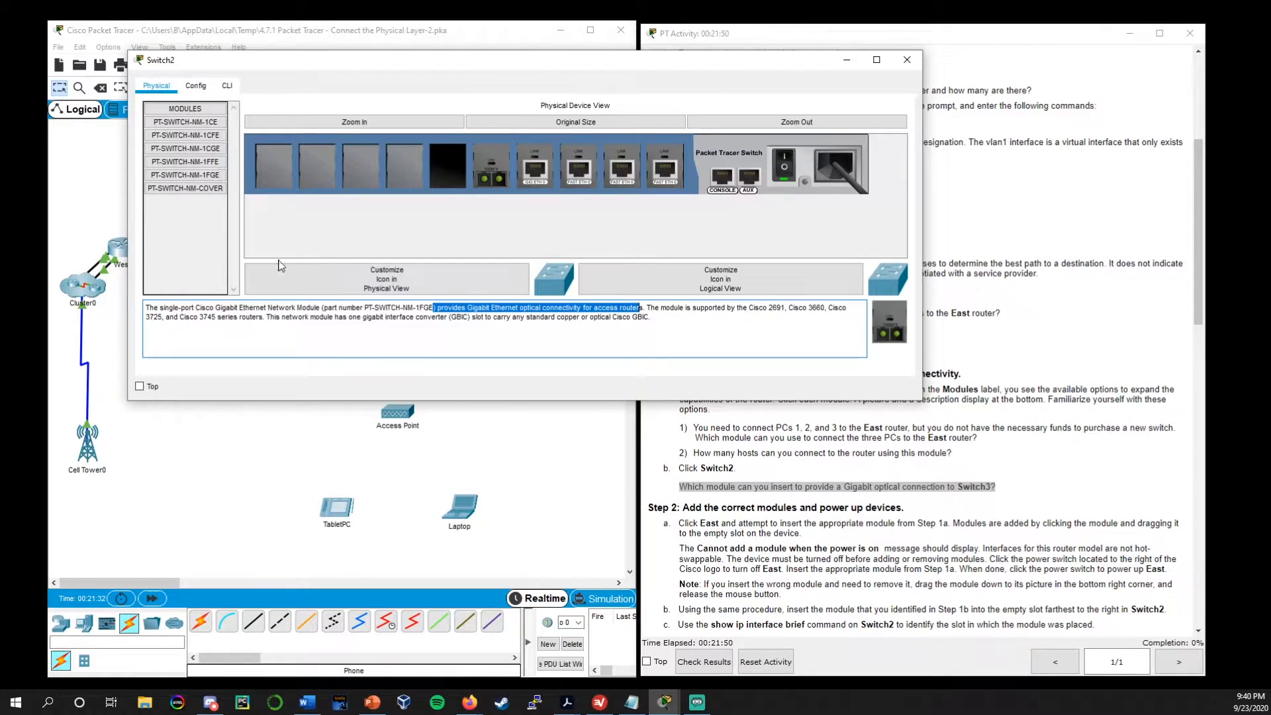
Power off Switch2, insert PT-SWITCH-NM-1FGE into its empty slot, power it back on and close its window
click(204, 177)
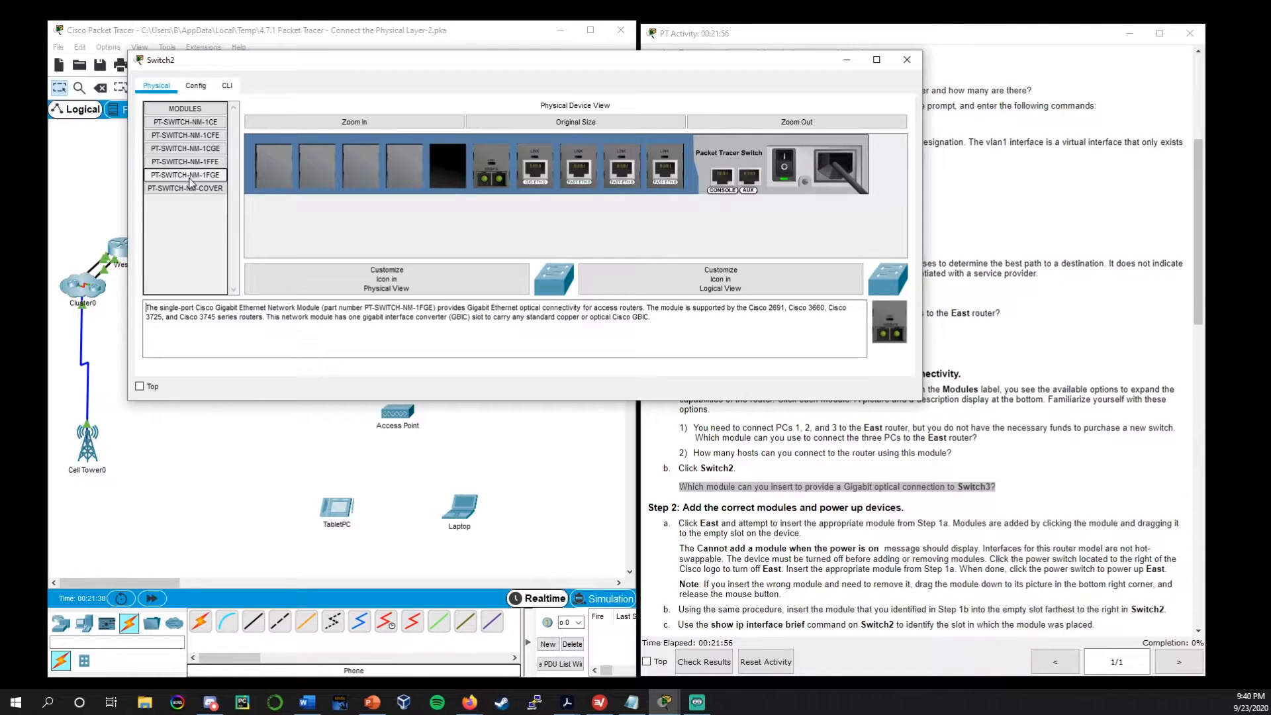
click(784, 163)
click(782, 154)
drag(185, 175, 454, 179)
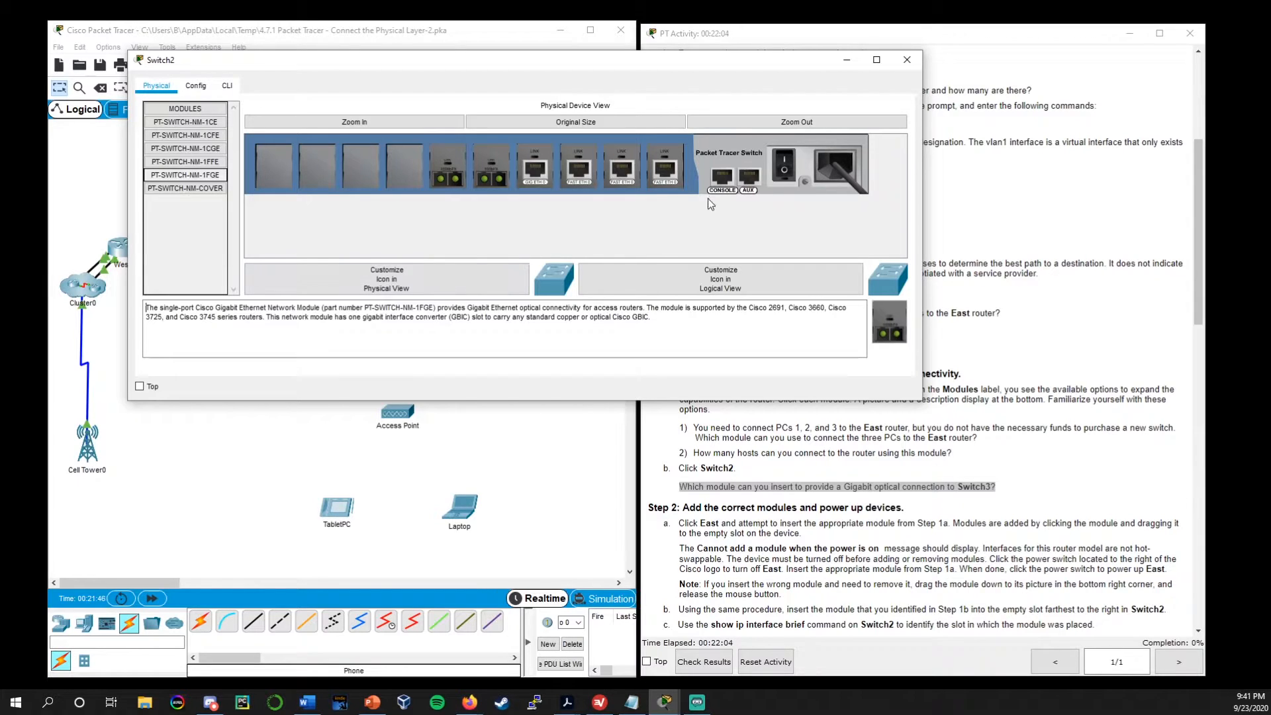
click(787, 154)
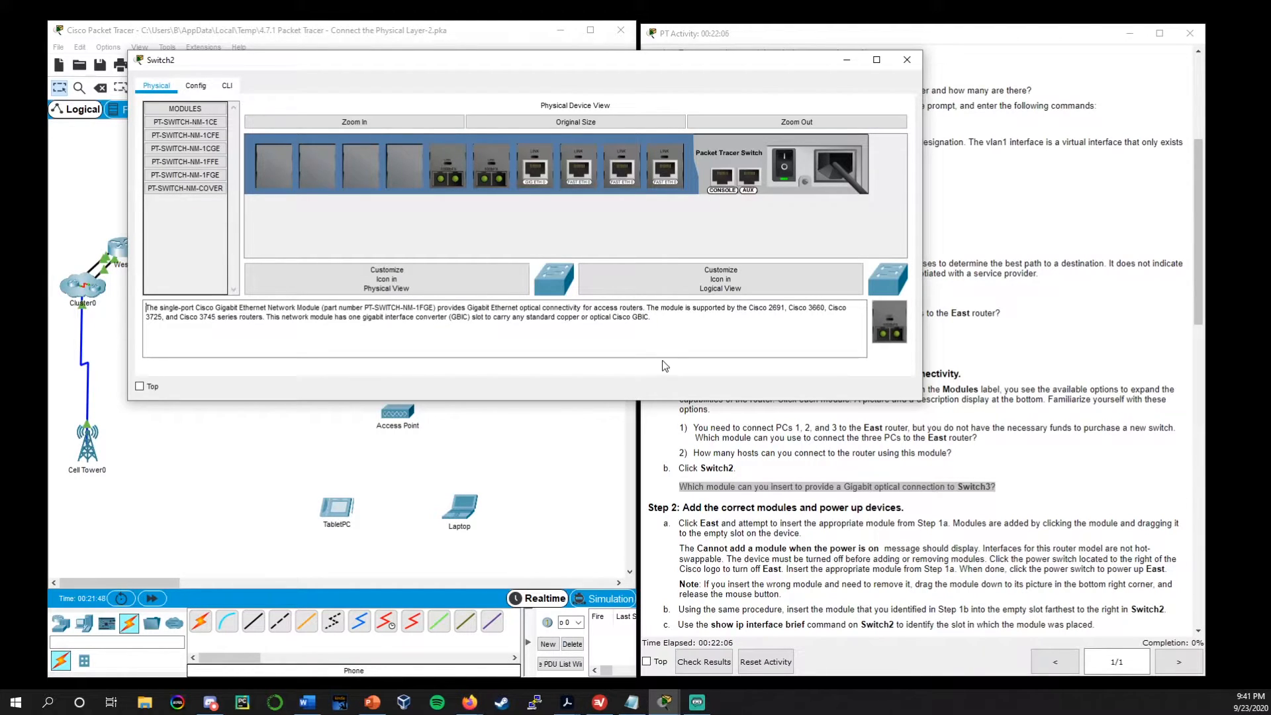
click(912, 60)
Go through the Part 2 Step 2 instructions and on to the Part 3 Connect Devices cabling table
click(796, 429)
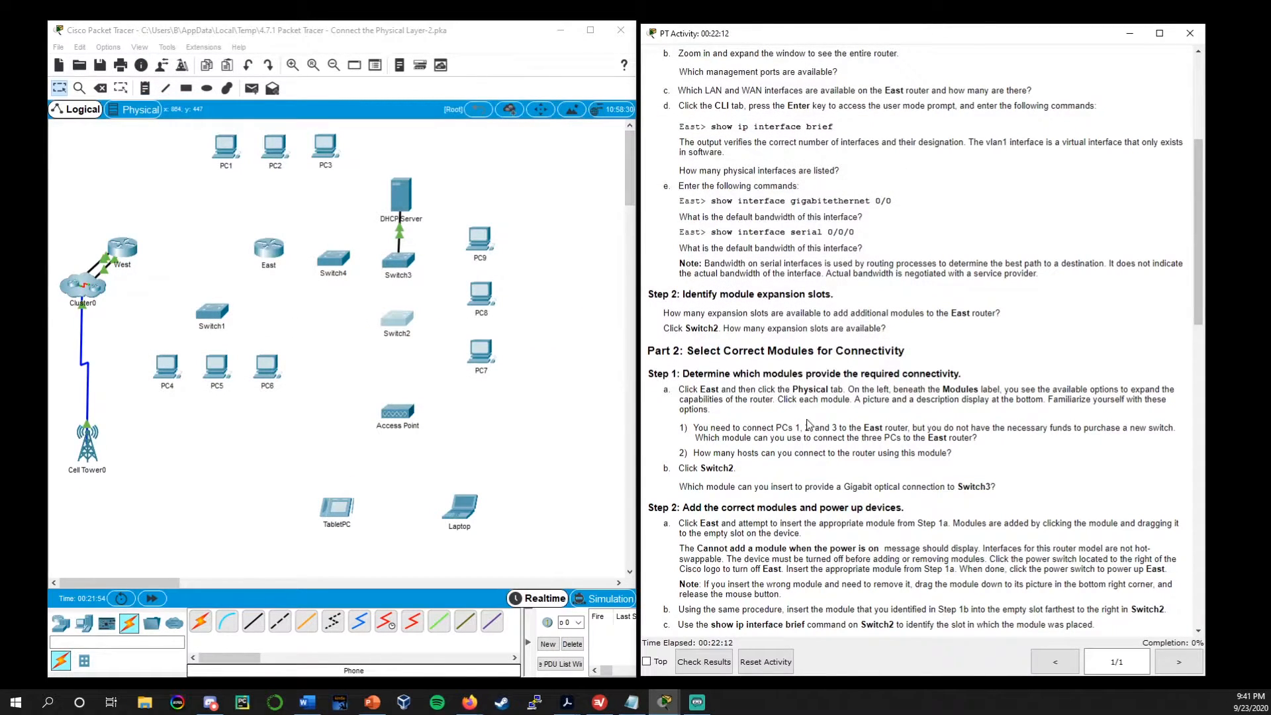
scroll(808, 428, down, 2)
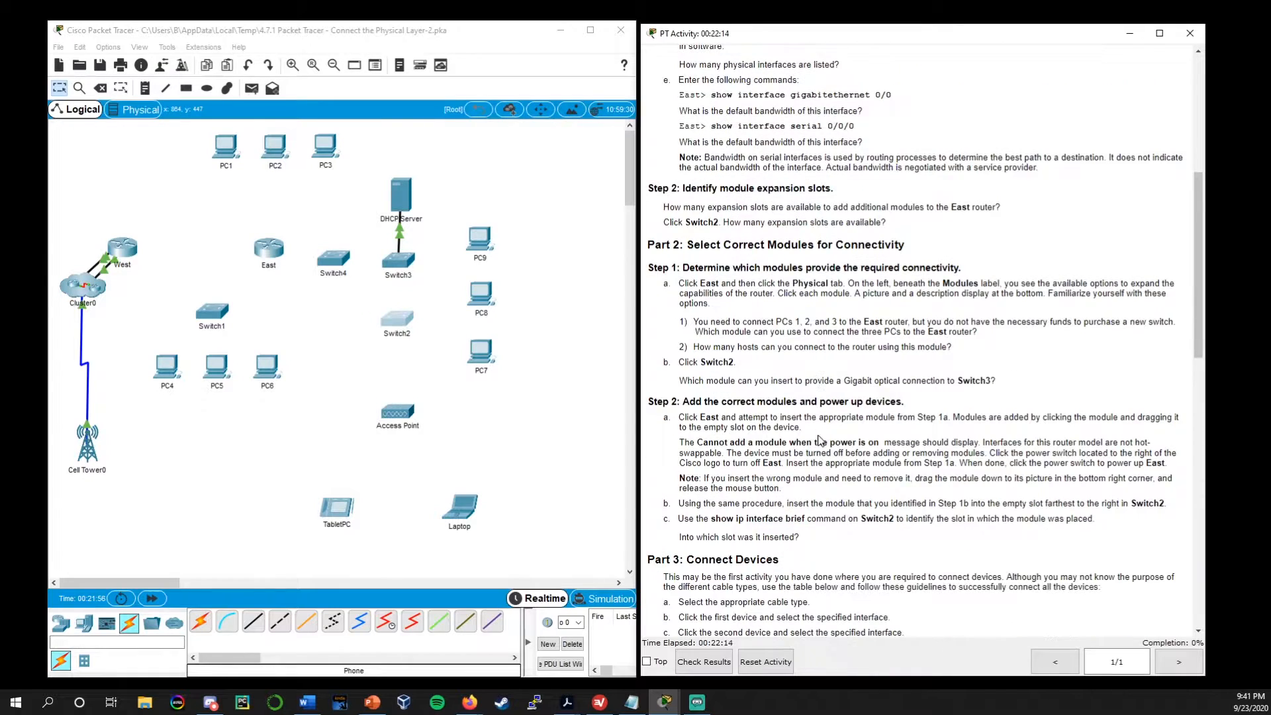
drag(905, 402, 647, 408)
click(742, 439)
scroll(744, 443, down, 5)
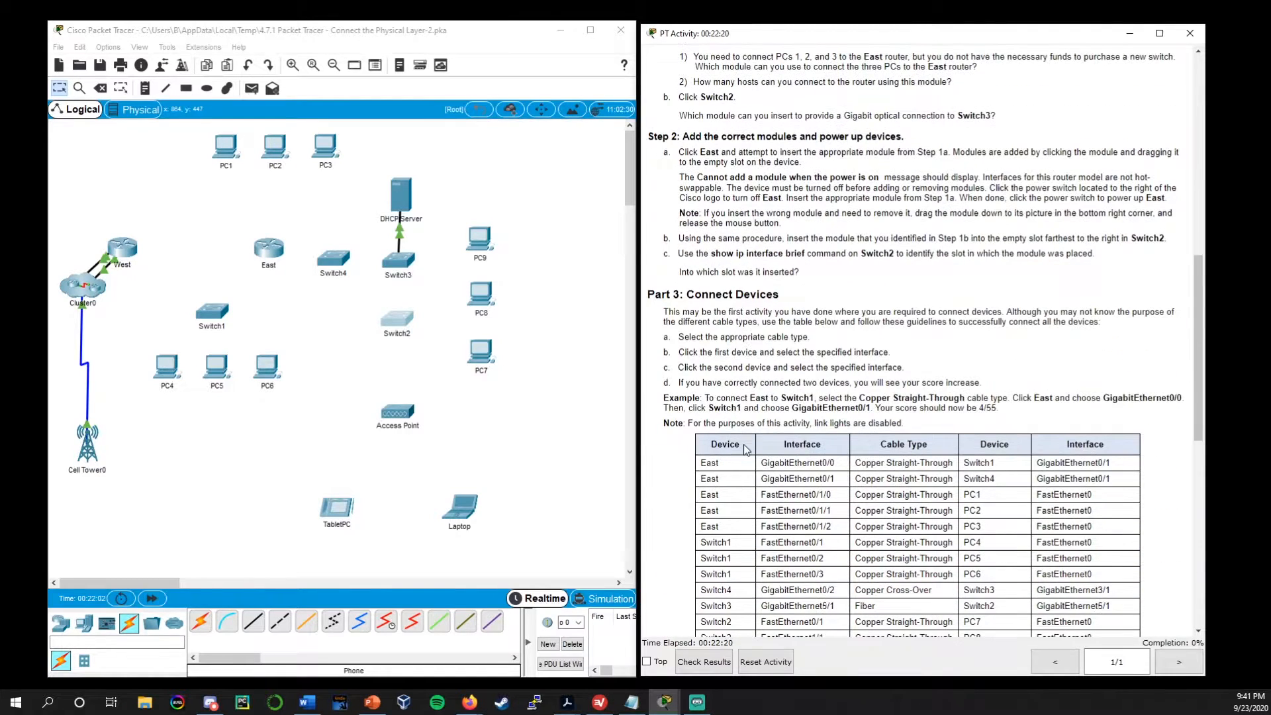
scroll(746, 450, down, 1)
drag(793, 242, 651, 241)
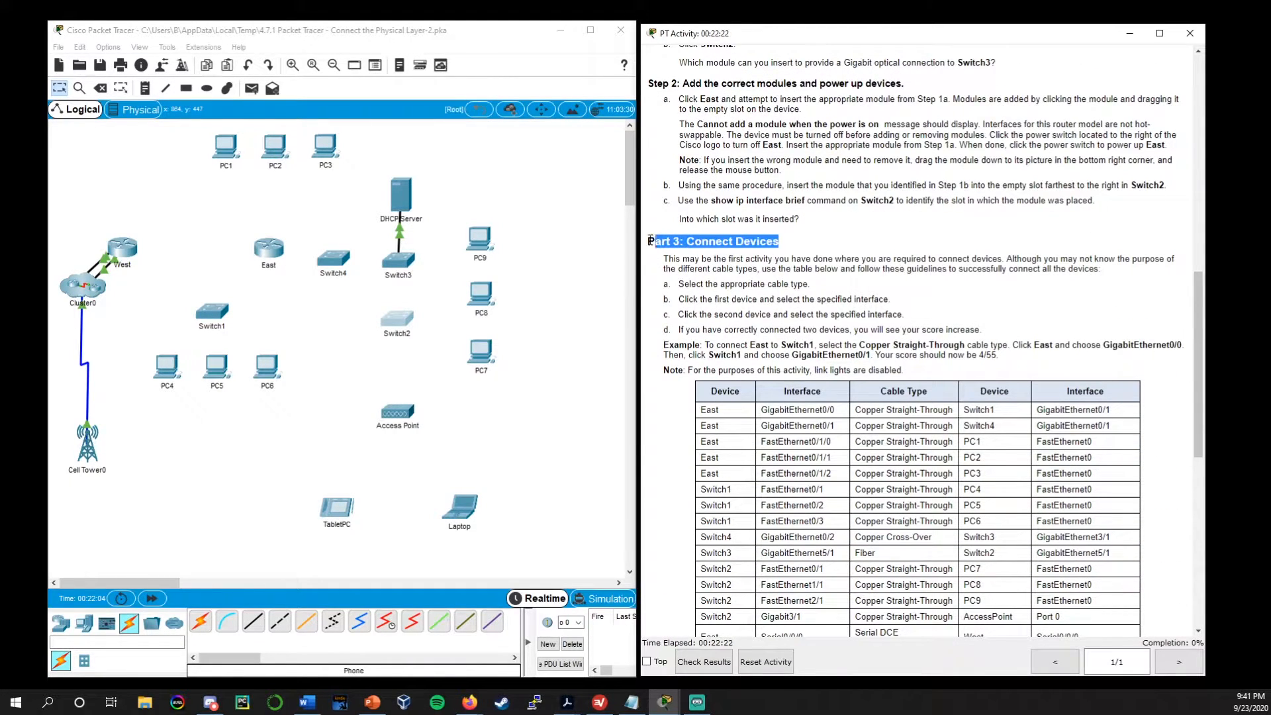
scroll(837, 359, down, 2)
scroll(836, 357, up, 1)
scroll(834, 354, down, 1)
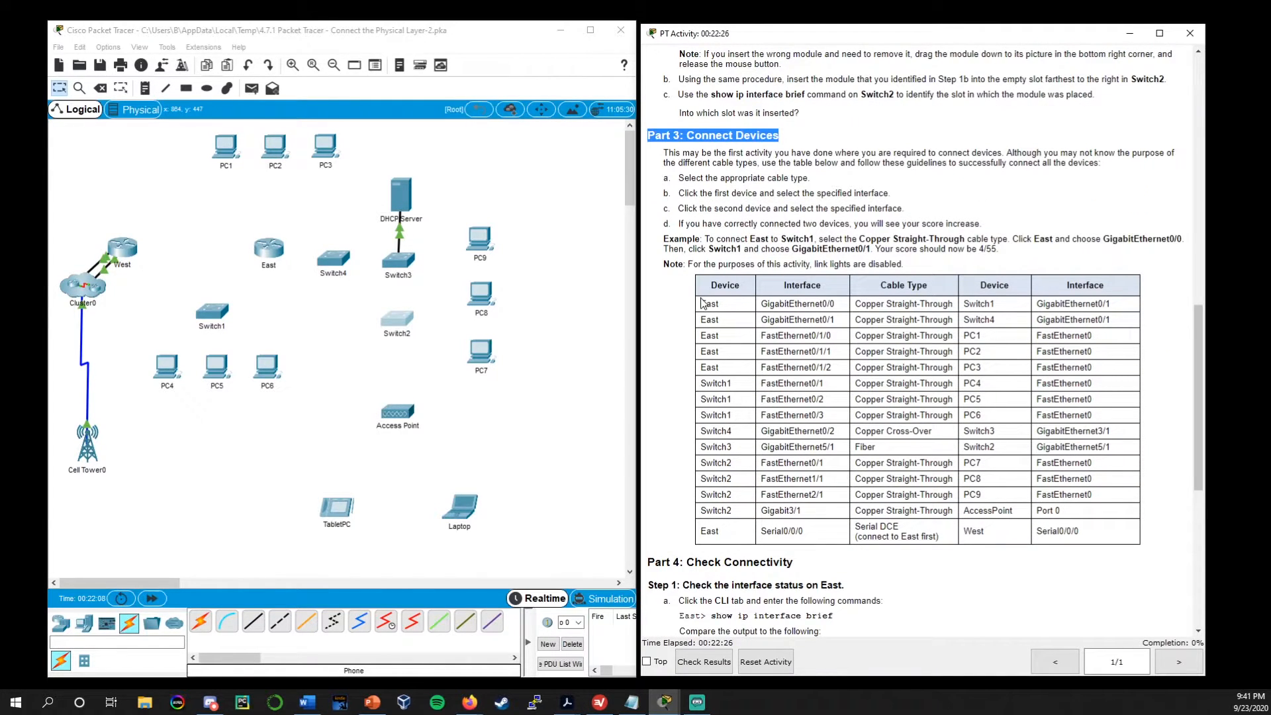
Examine the five East rows of the Part 3 cabling table and the cable type they require
drag(702, 305, 1108, 359)
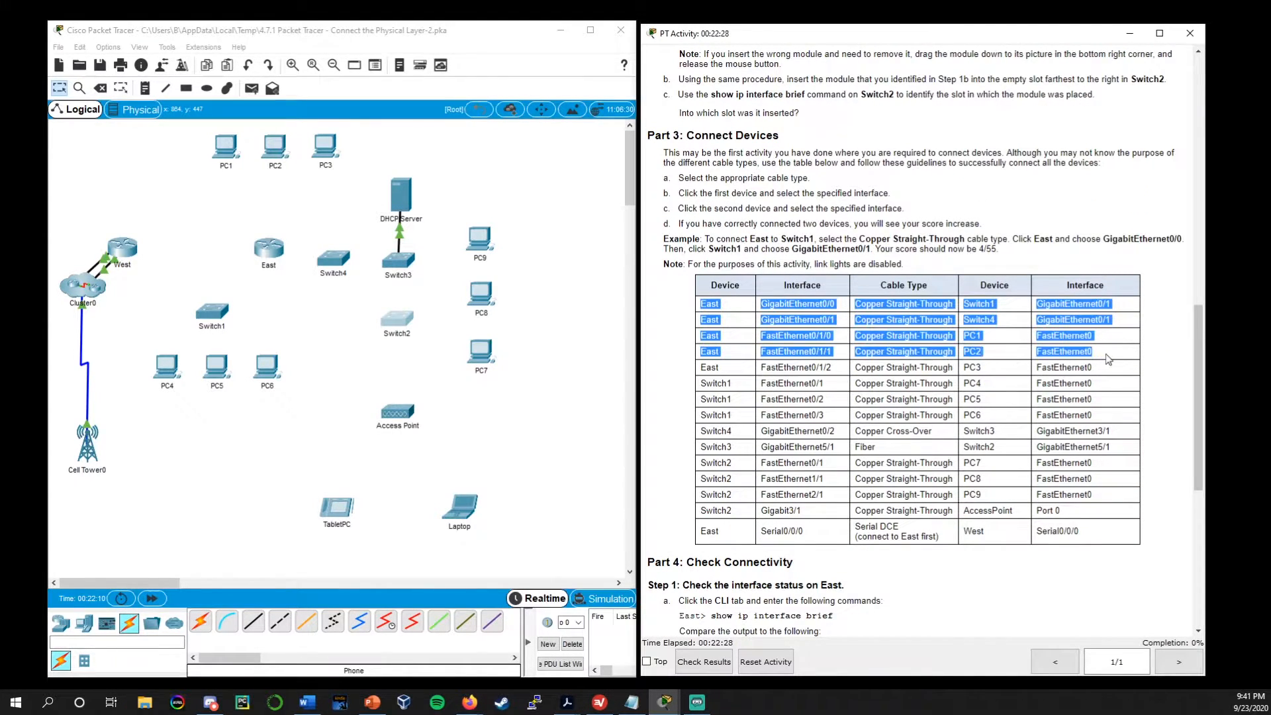
click(966, 329)
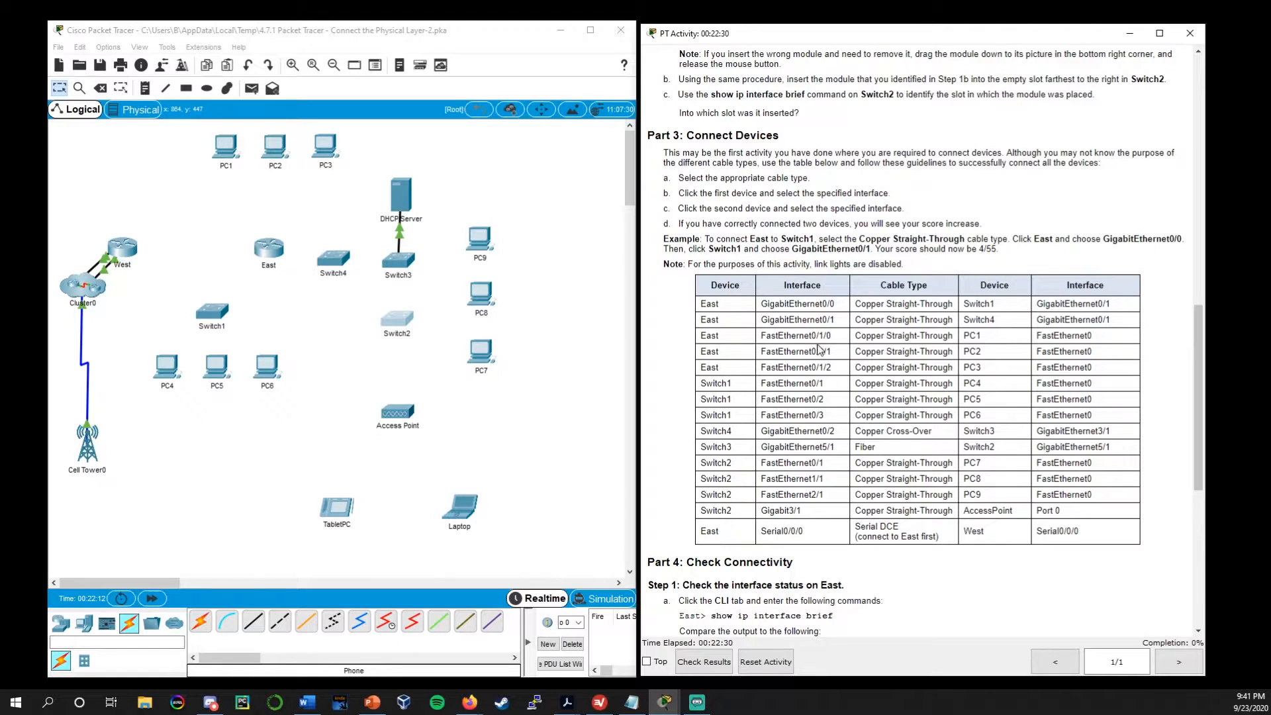
drag(700, 307, 1098, 370)
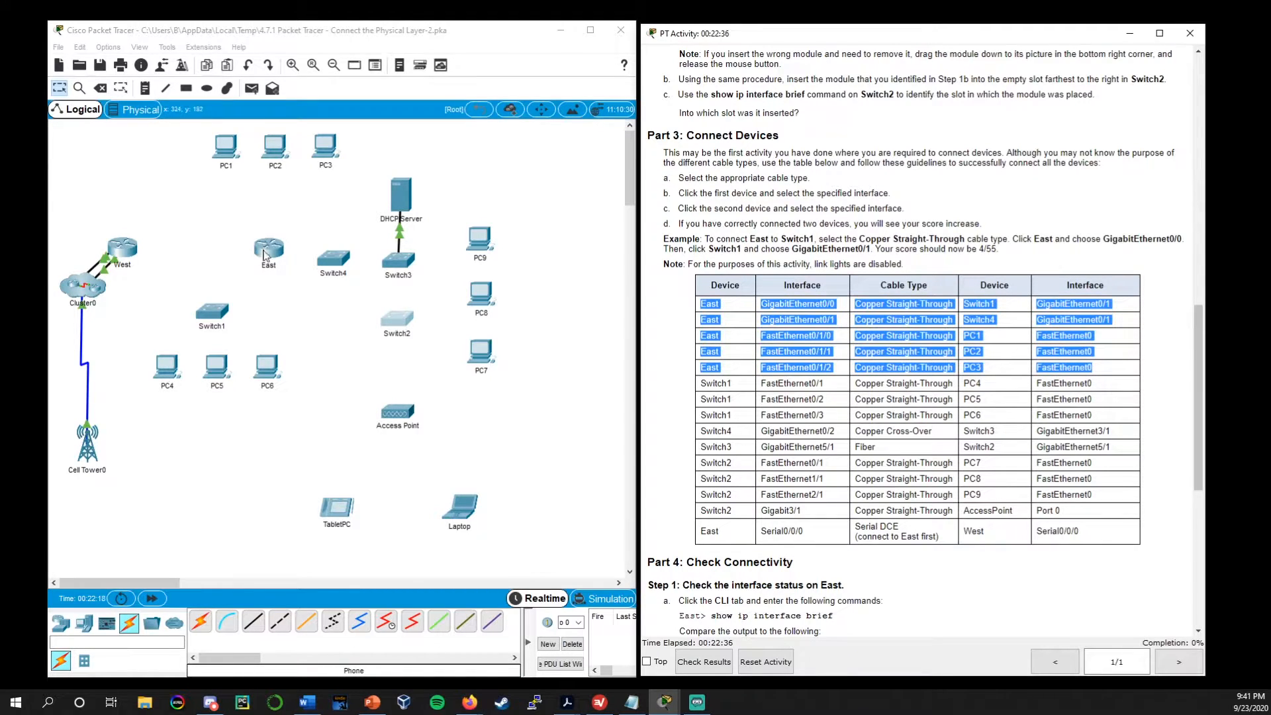
click(839, 361)
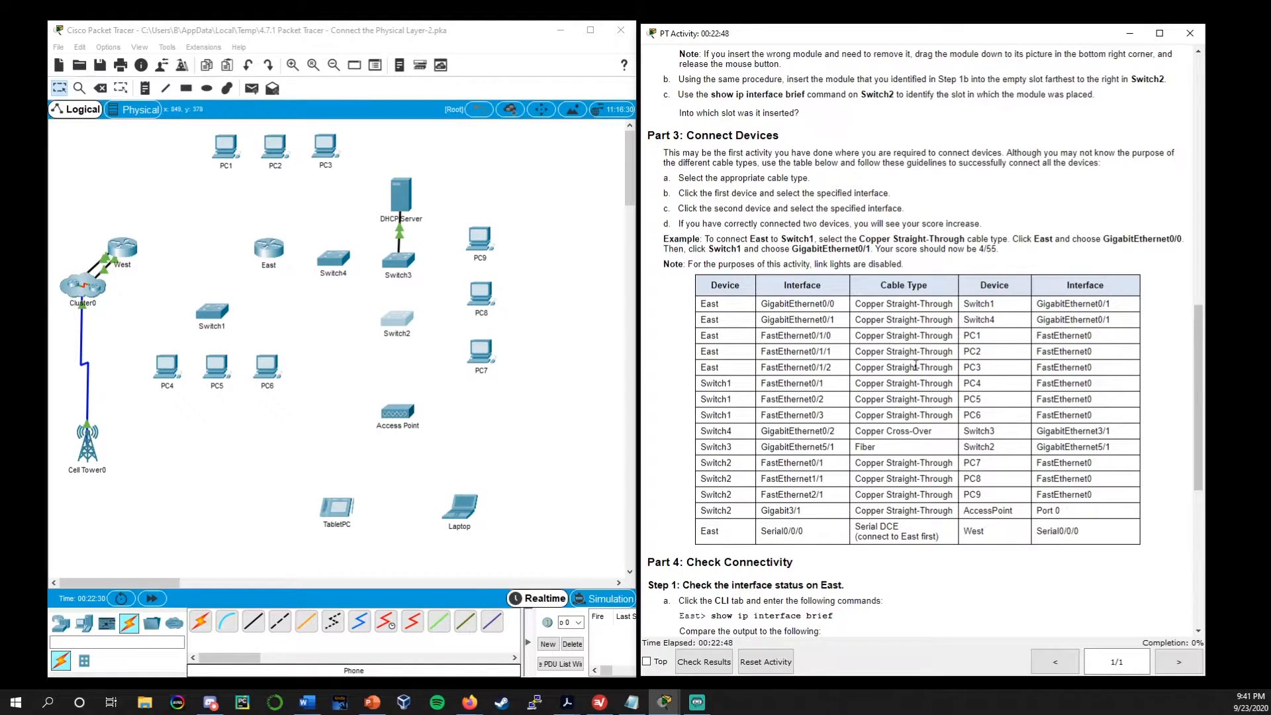
drag(857, 305, 954, 306)
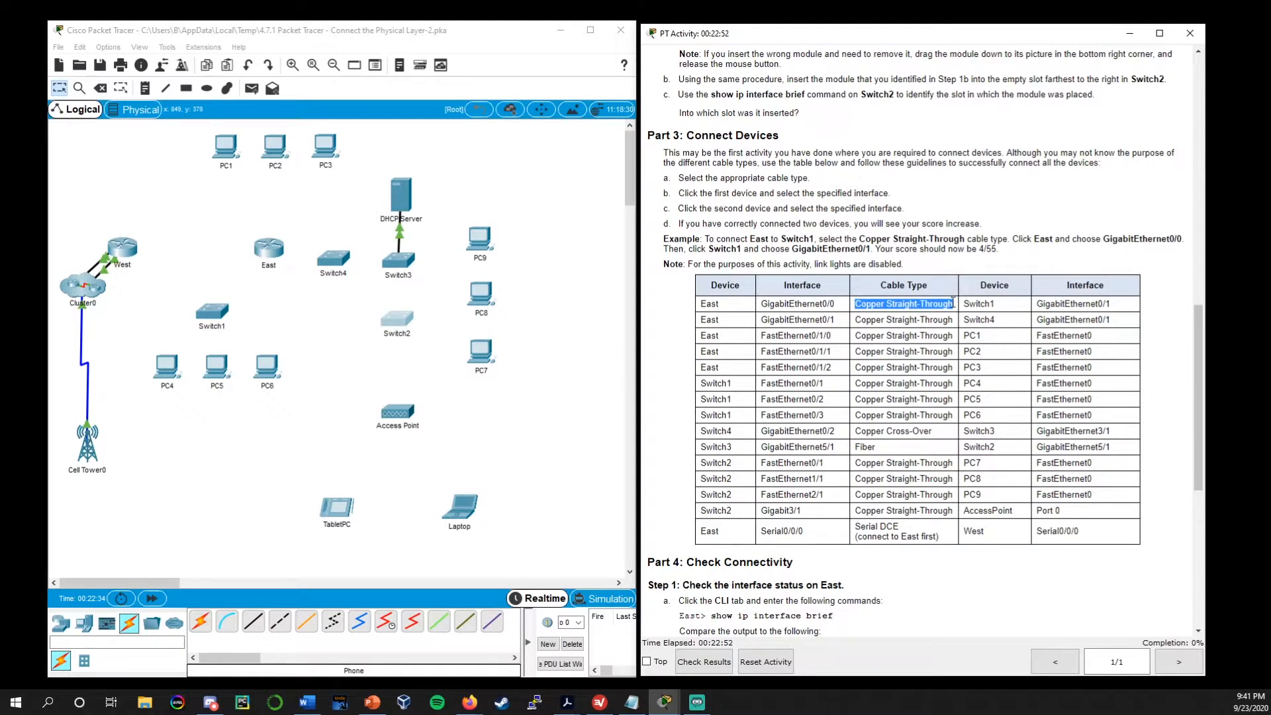
click(953, 304)
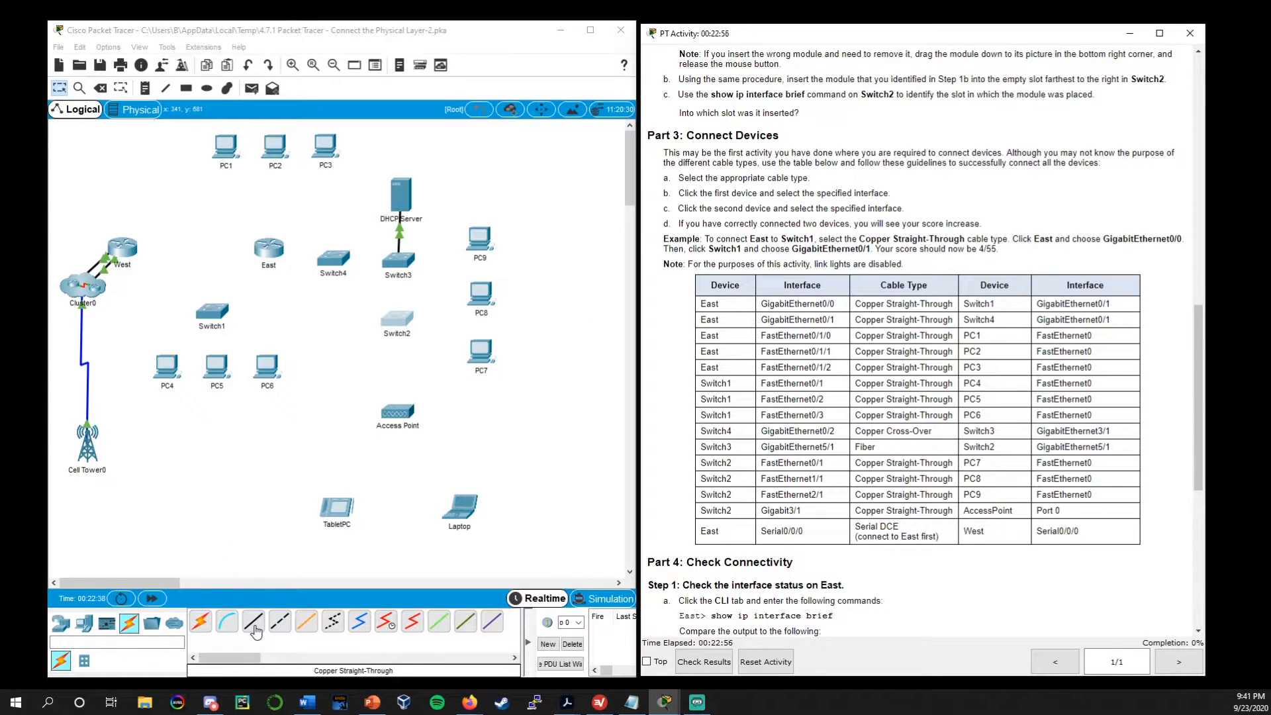
Connect East GigabitEthernet0/0 to Switch1 GigabitEthernet0/1 with a Copper Straight-Through cable, and fast-forward the network time
click(256, 629)
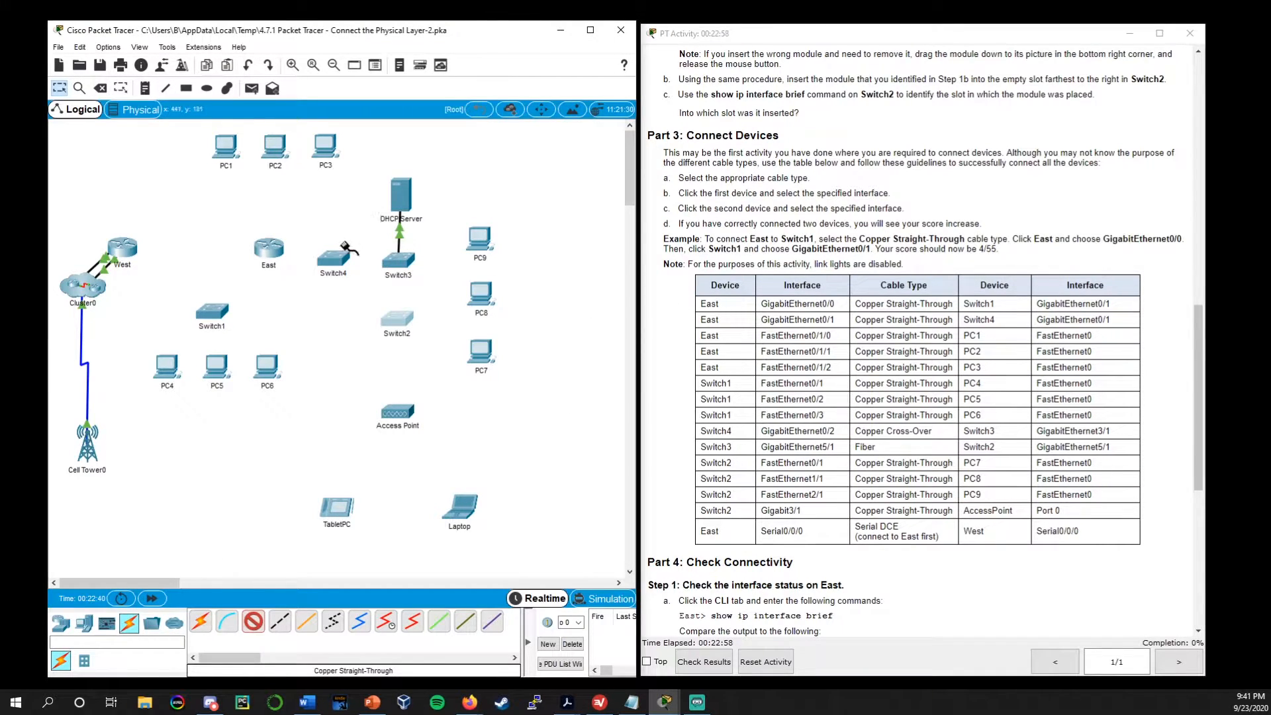
click(268, 246)
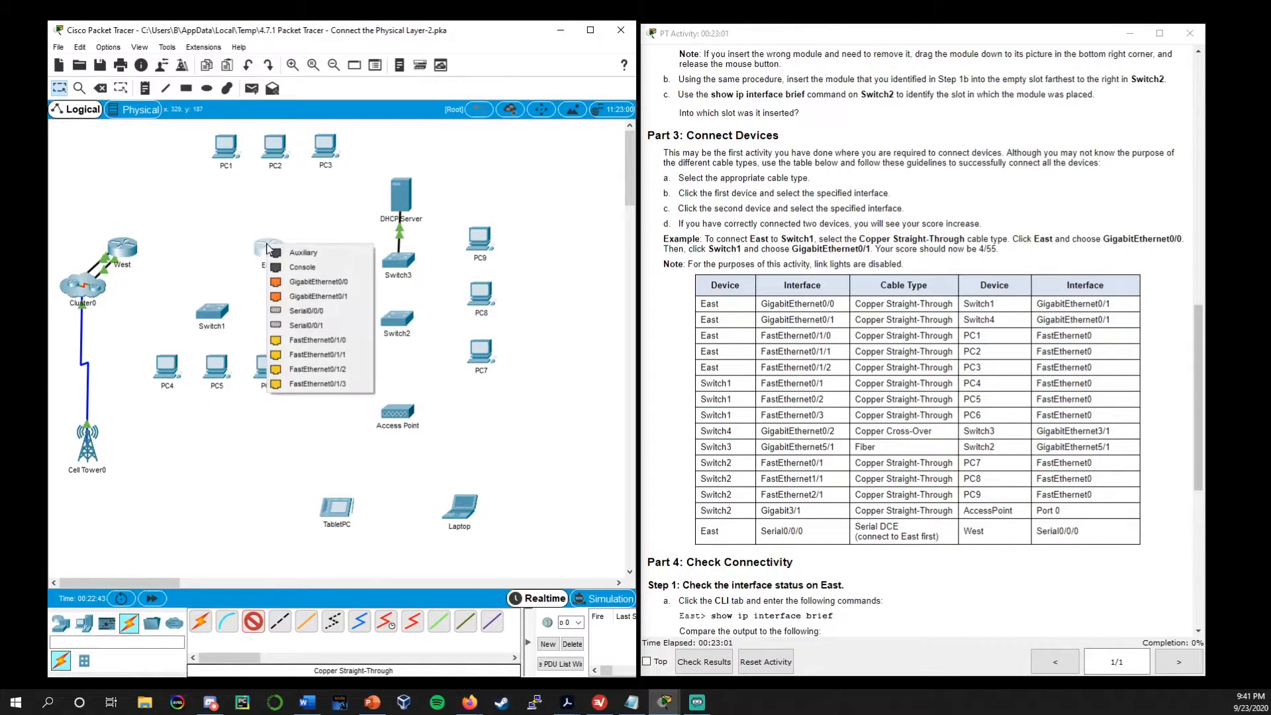
click(308, 284)
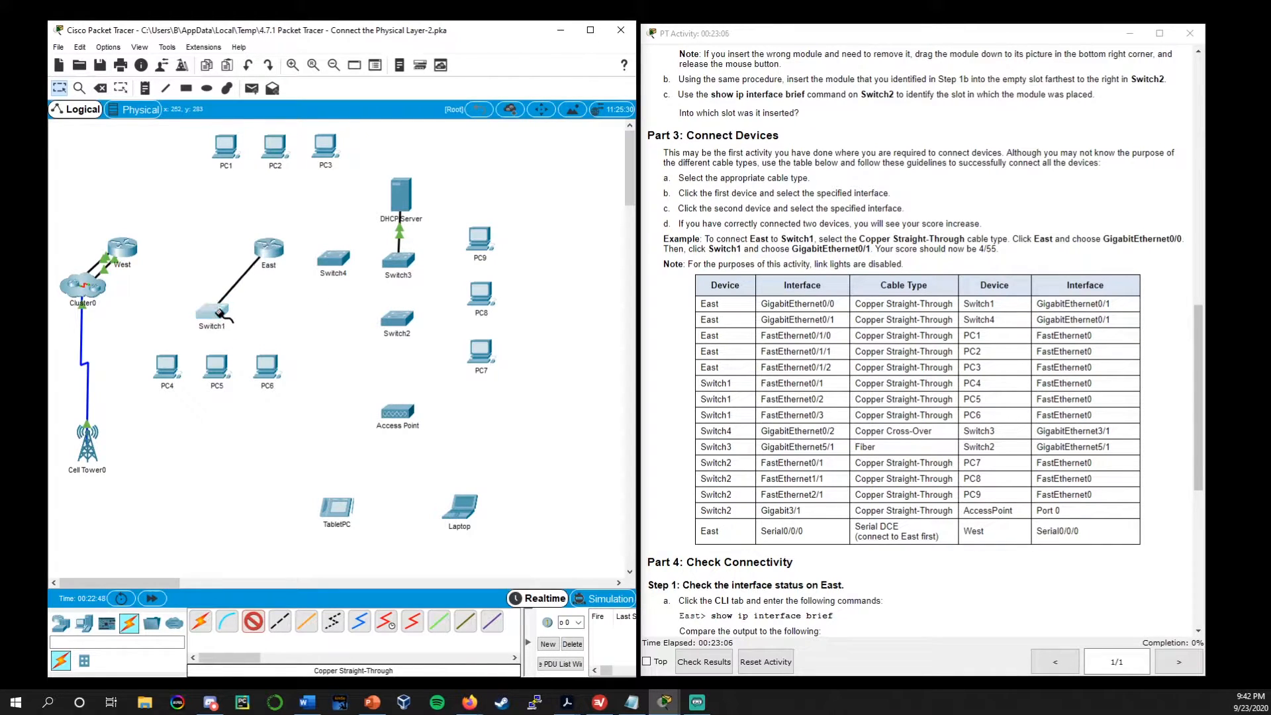
click(219, 313)
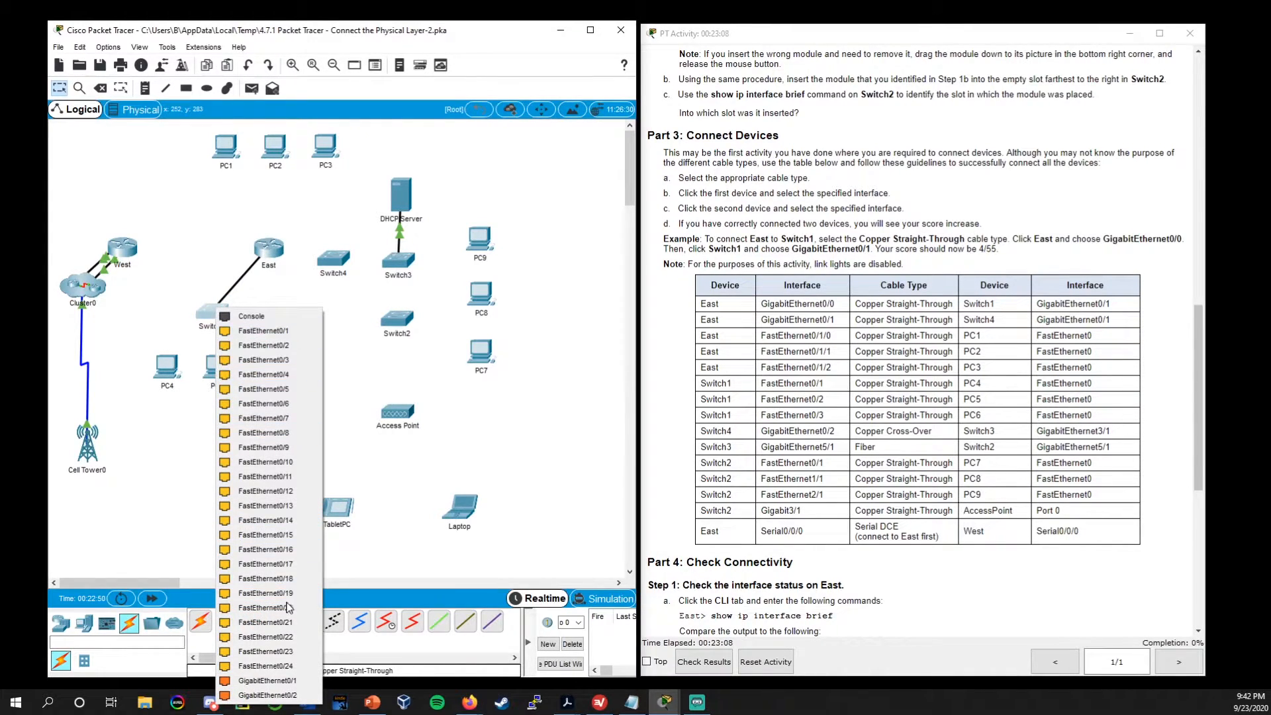
click(299, 682)
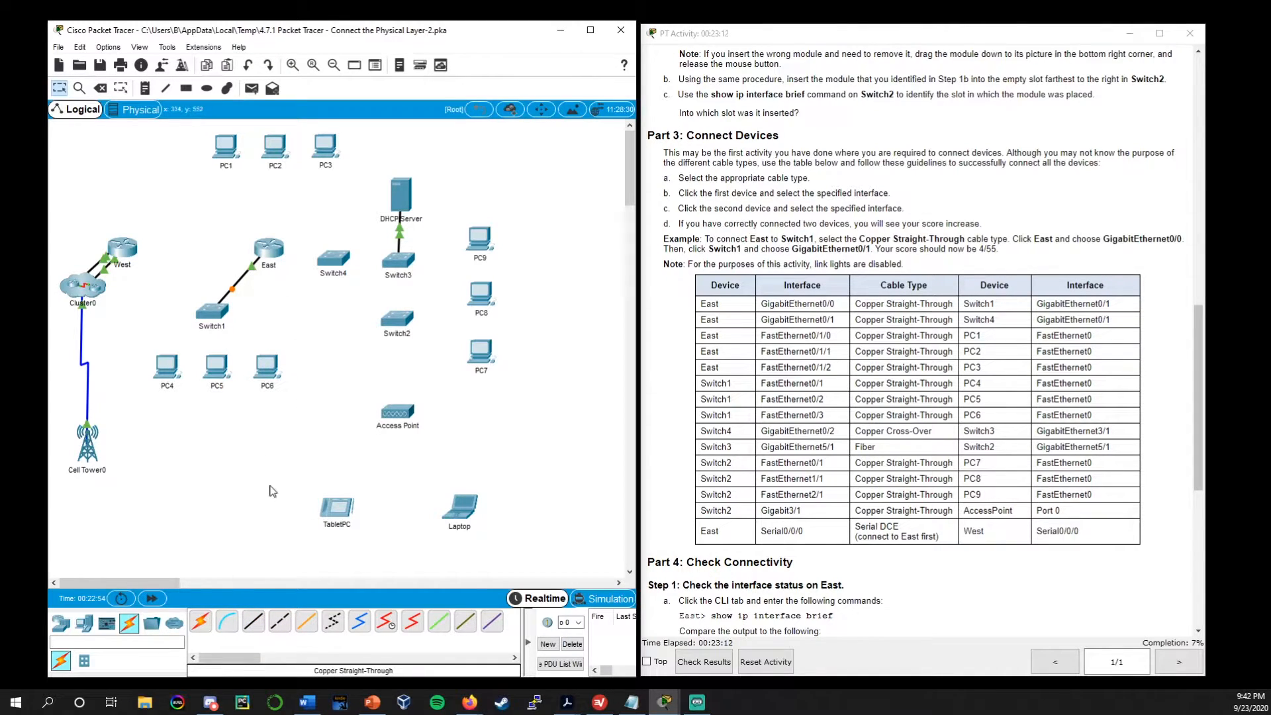
click(152, 599)
Connect East GigabitEthernet0/1 to Switch4 GigabitEthernet0/1 with a Copper Straight-Through cable, and fast-forward the network time
click(255, 622)
click(269, 248)
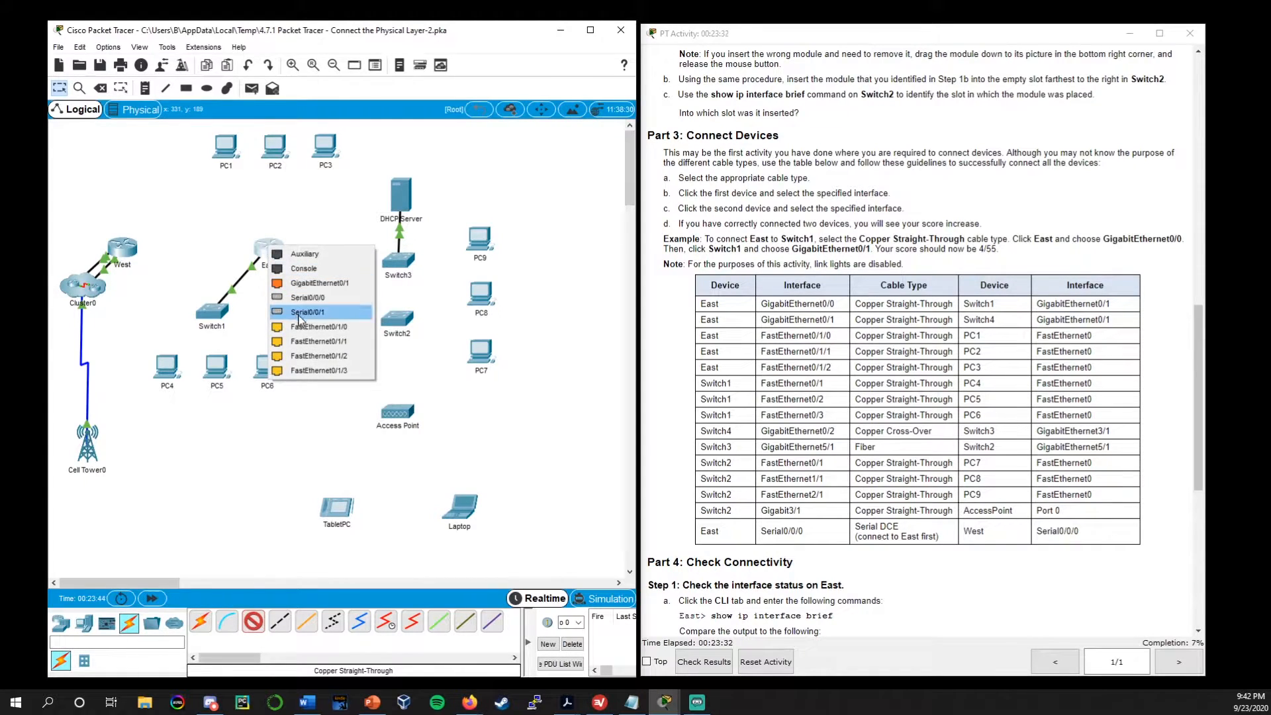
click(320, 284)
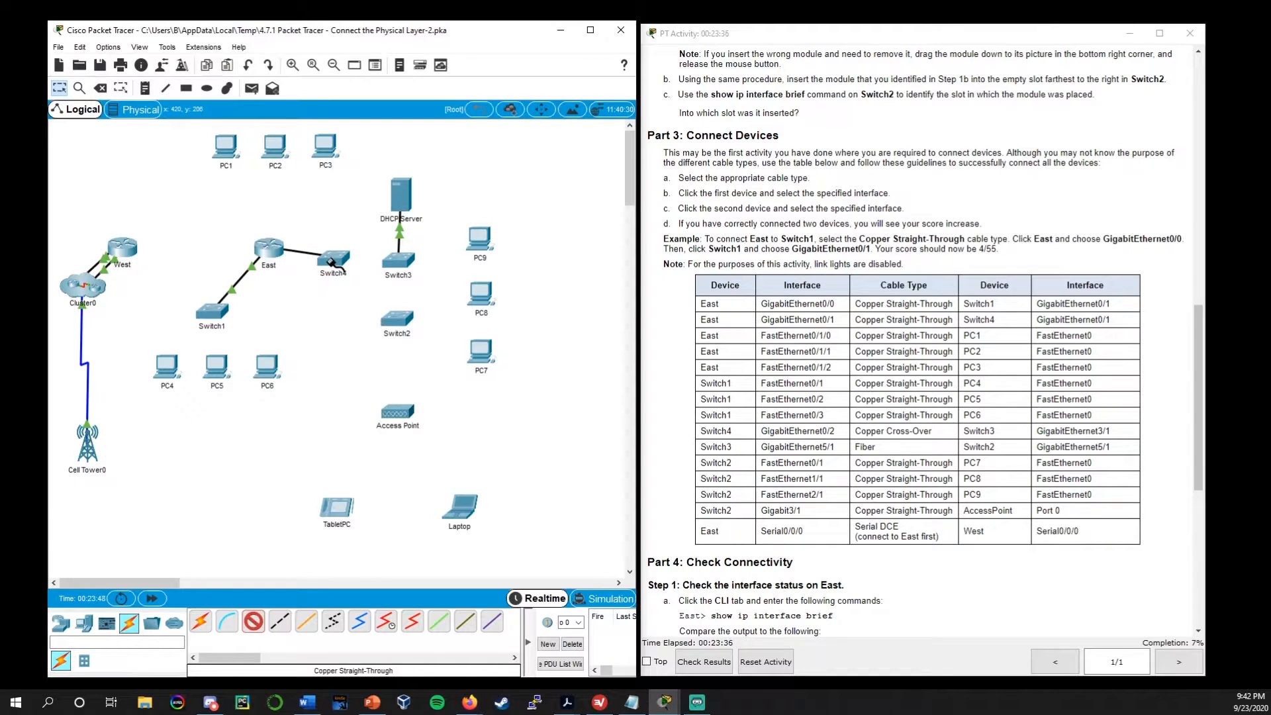
click(331, 262)
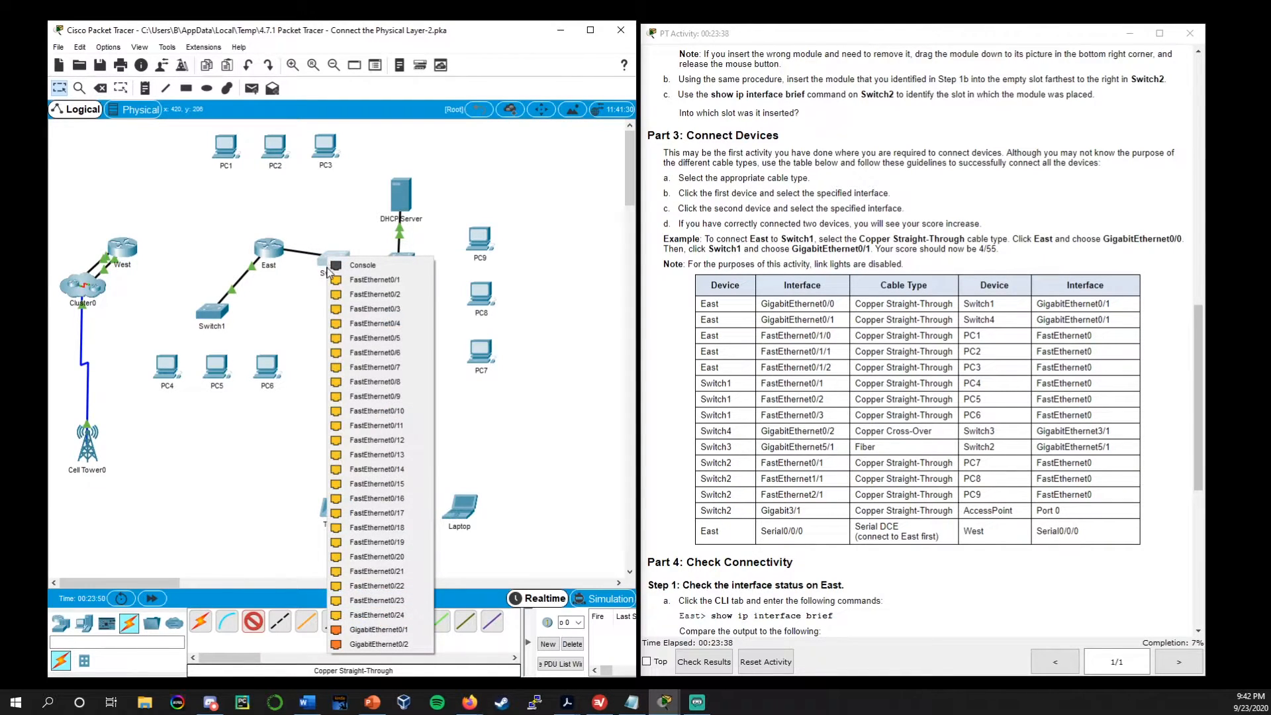
click(405, 630)
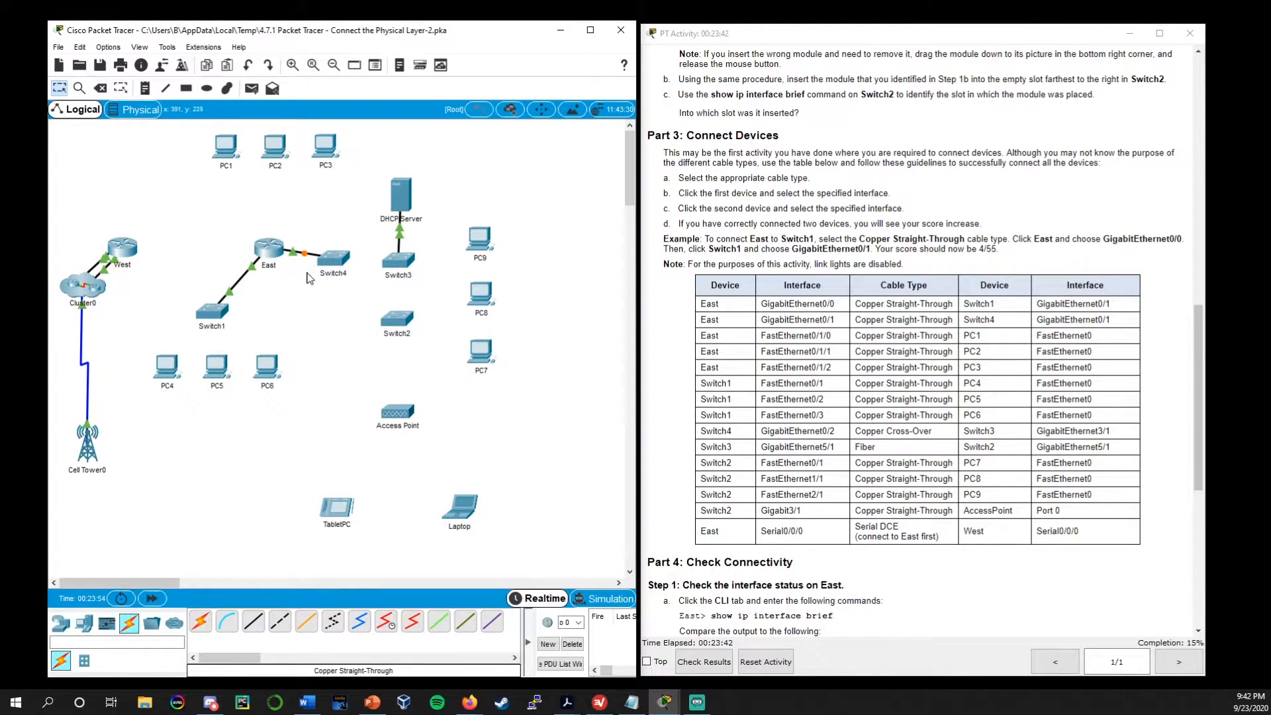
click(151, 597)
Connect East FastEthernet0/1/0 to PC1 FastEthernet0 with a Copper Straight-Through cable
click(256, 625)
click(267, 249)
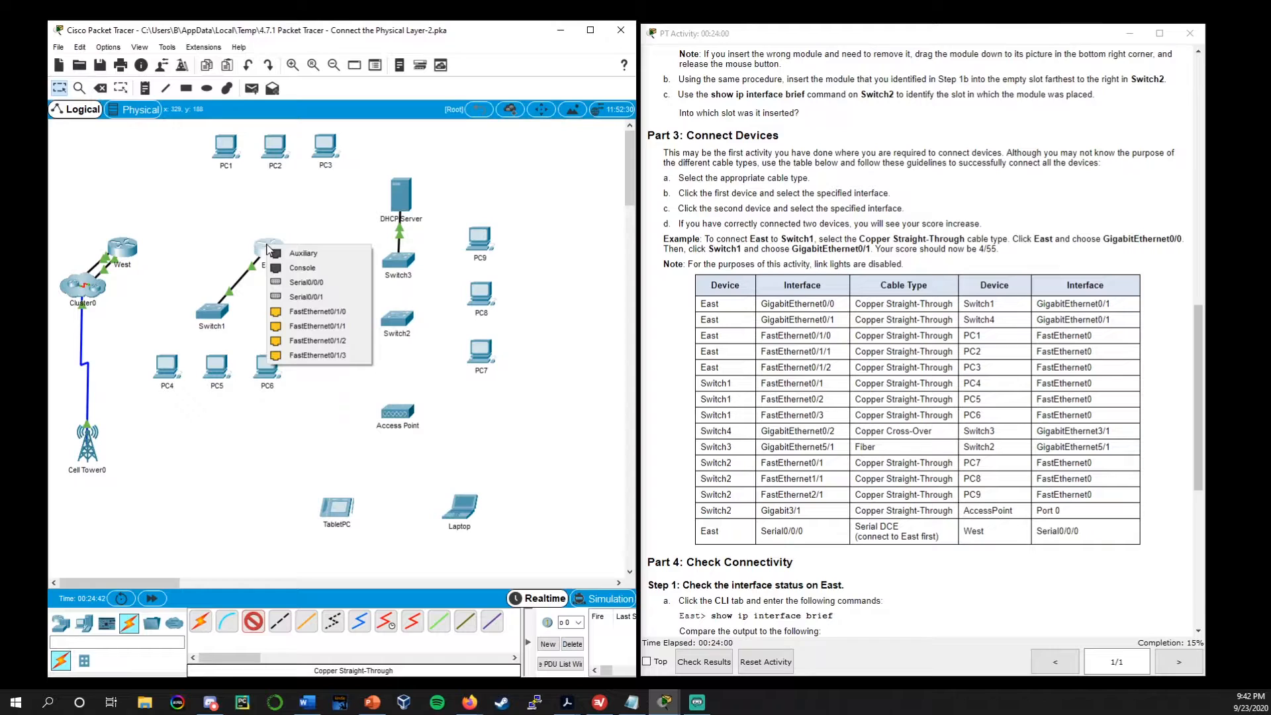
click(322, 314)
click(227, 149)
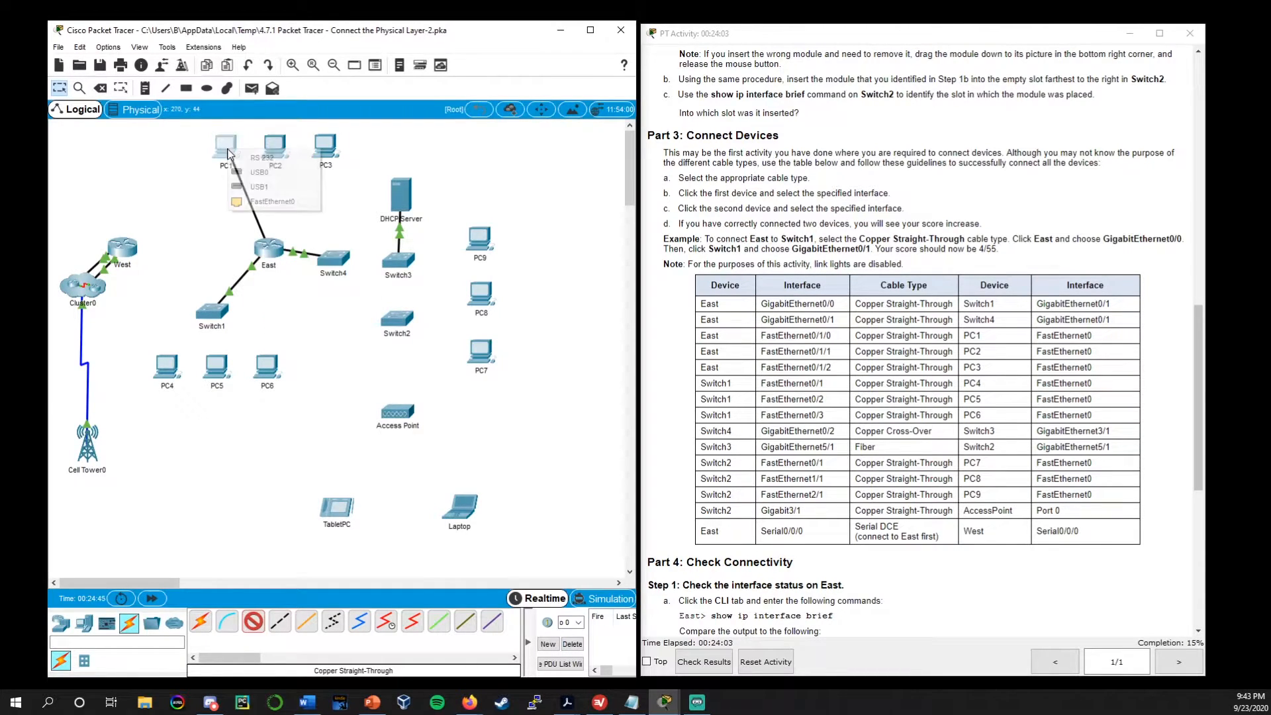
click(283, 203)
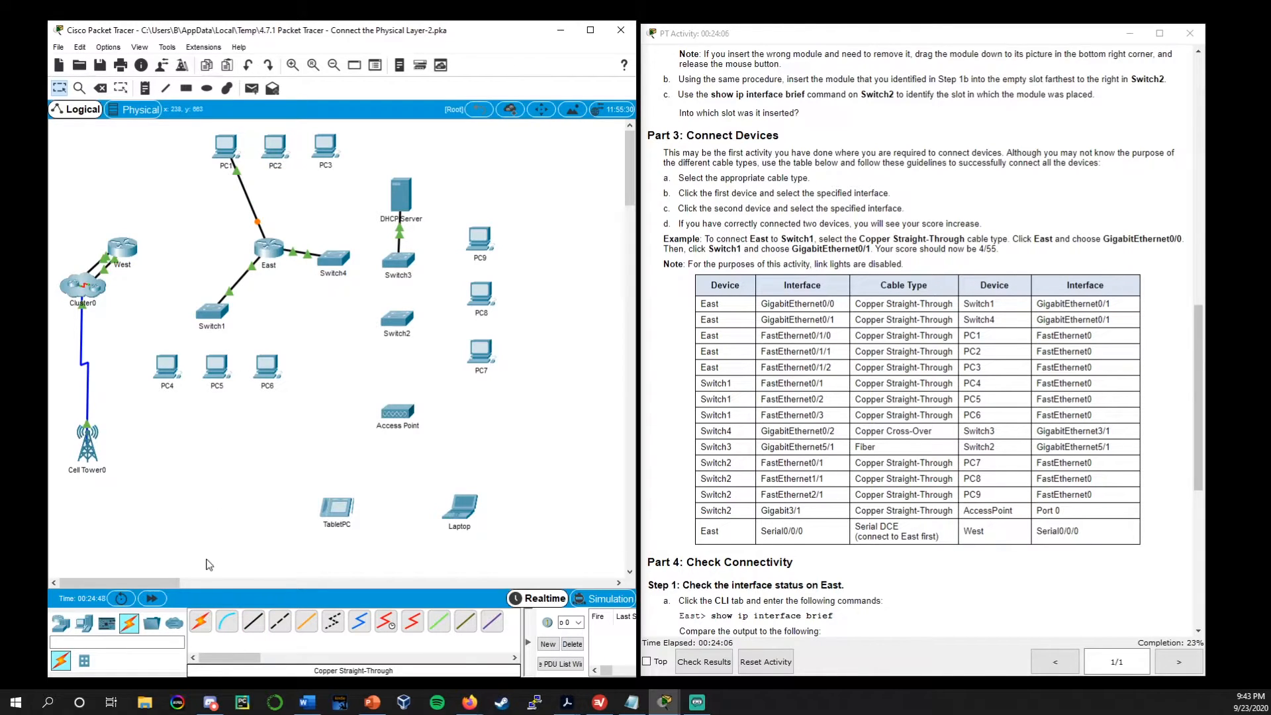
Connect East FastEthernet0/1/1 to PC2 FastEthernet0 with a Copper Straight-Through cable
click(259, 627)
click(270, 250)
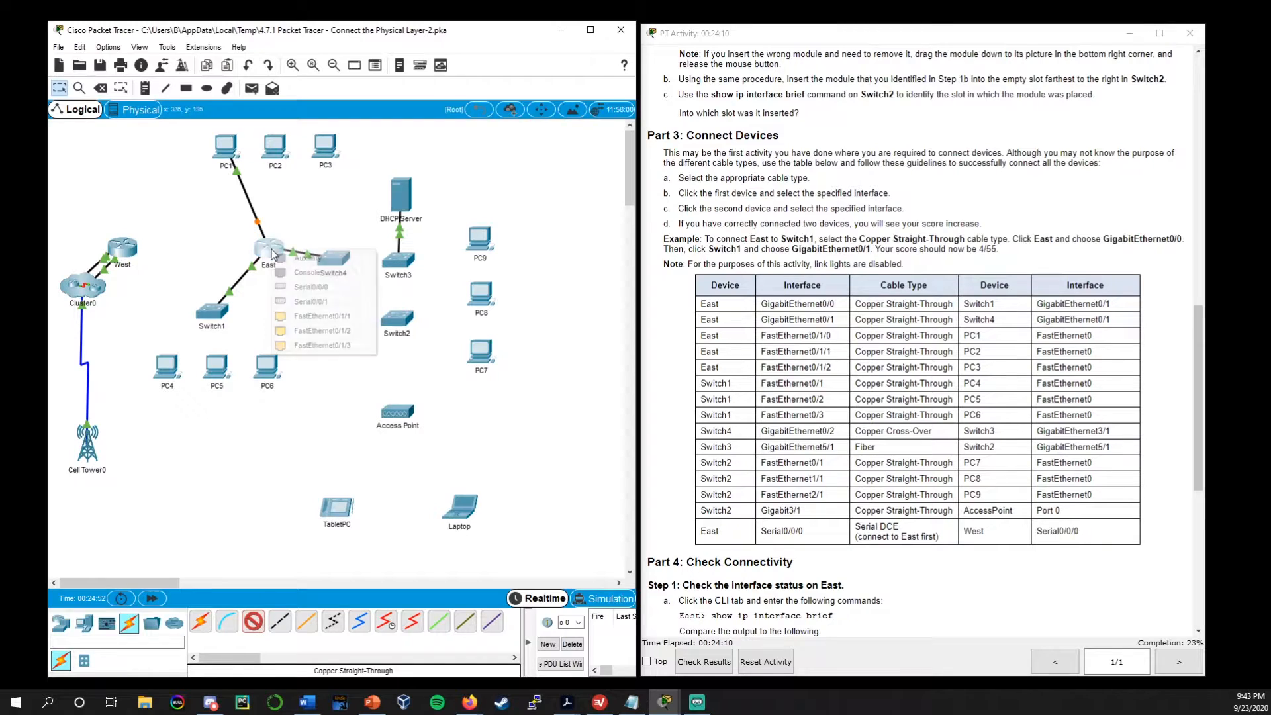
click(355, 316)
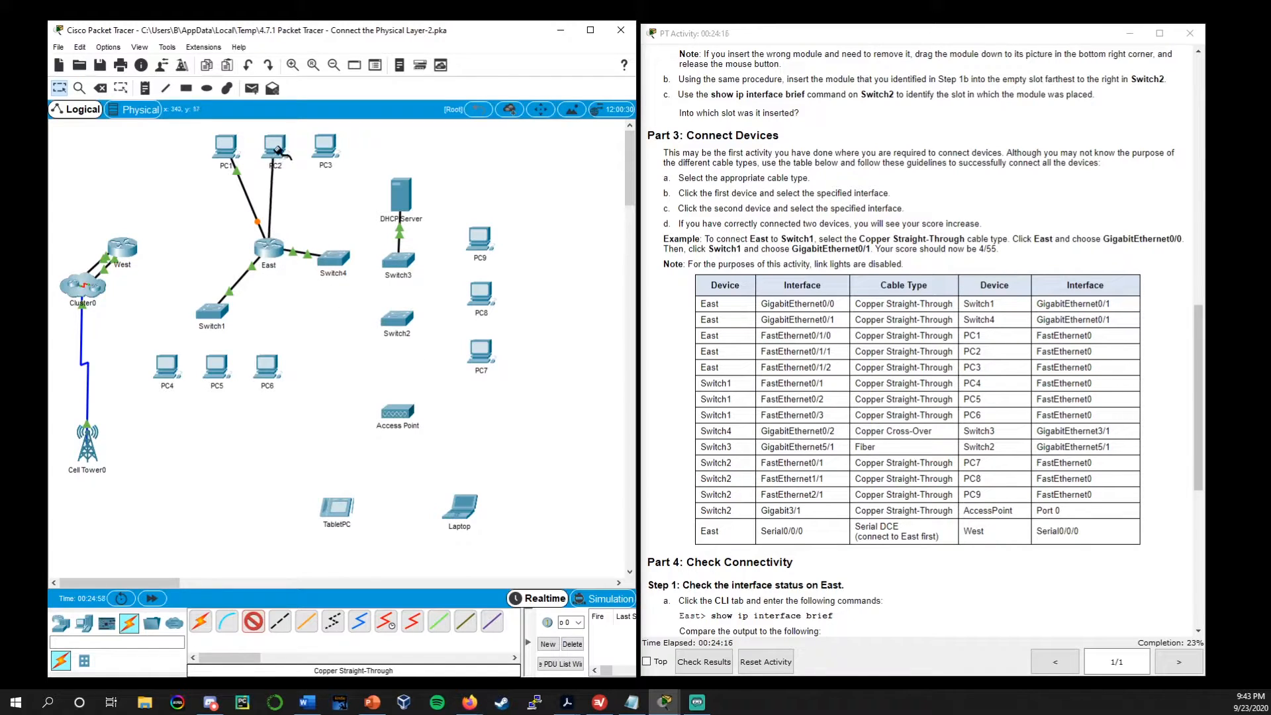
click(277, 148)
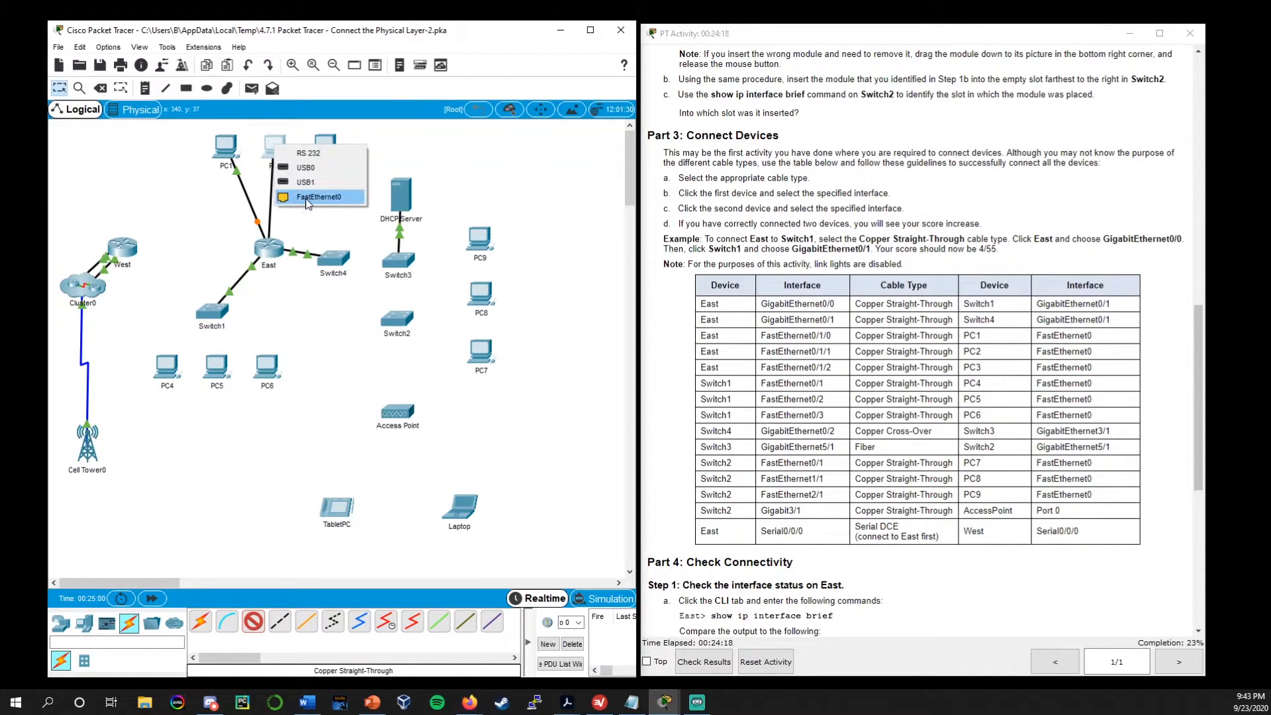
click(308, 201)
Connect East FastEthernet0/1/2 to PC3 FastEthernet0 with a Copper Straight-Through cable, and fast-forward the network time
click(254, 623)
click(271, 248)
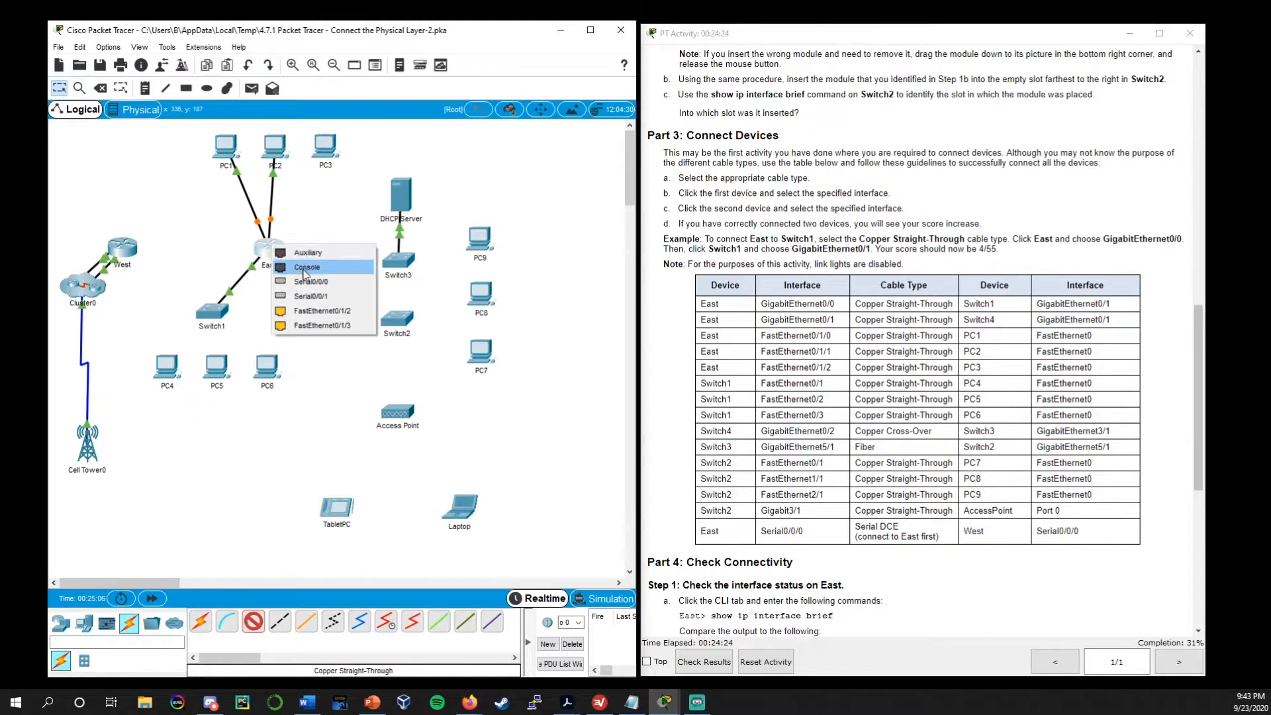
click(326, 315)
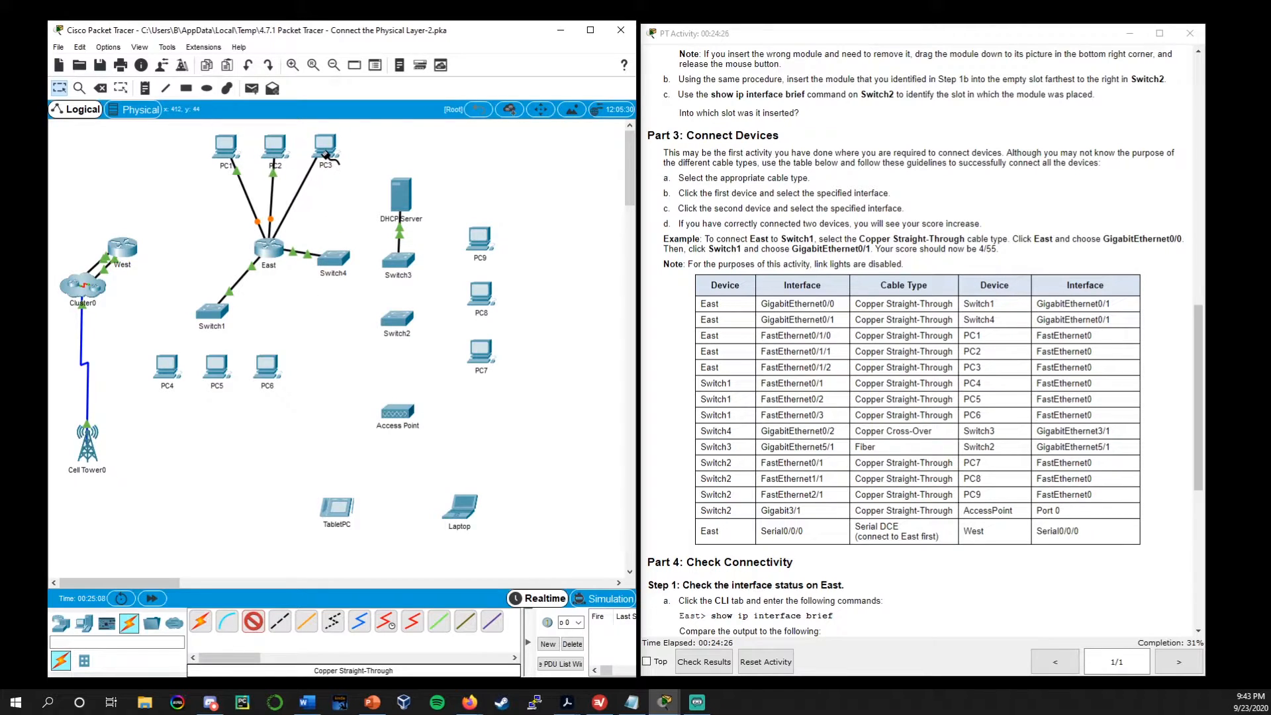
click(325, 154)
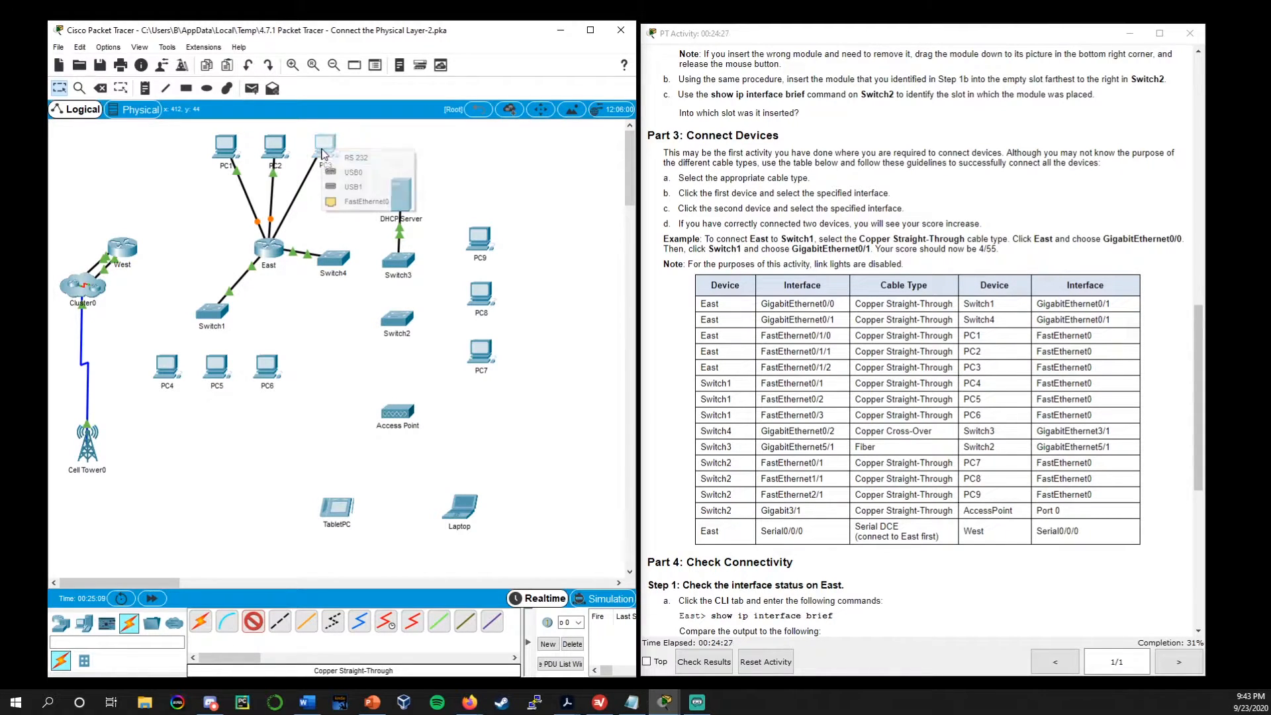
click(361, 200)
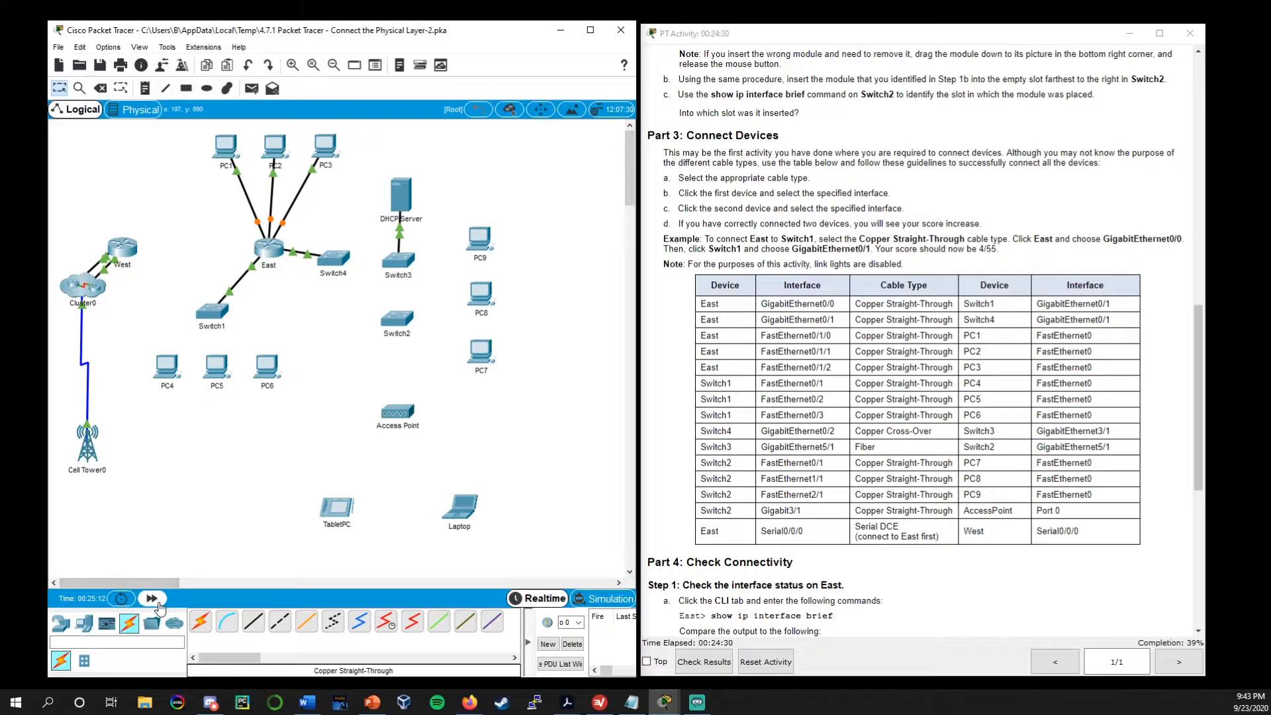
click(159, 604)
Connect Switch1 FastEthernet0/1 to PC4 FastEthernet0 with a Copper Straight-Through cable
click(208, 315)
click(805, 149)
click(250, 624)
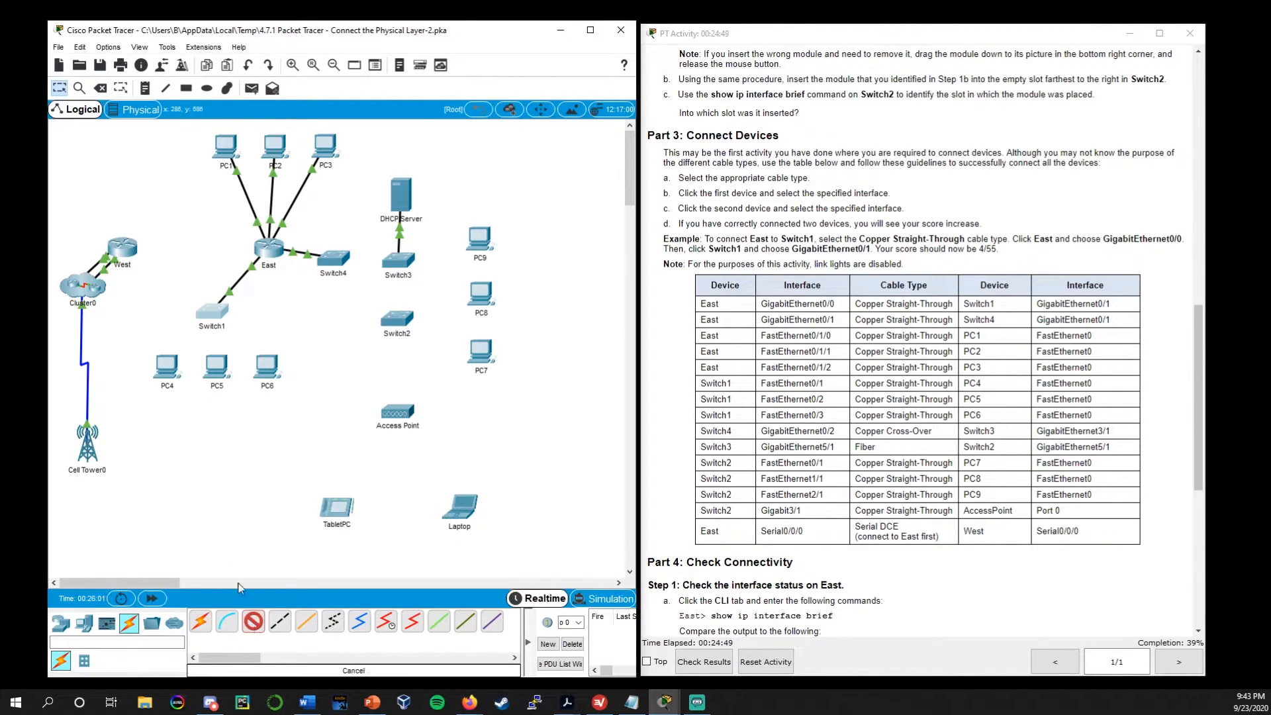
click(211, 314)
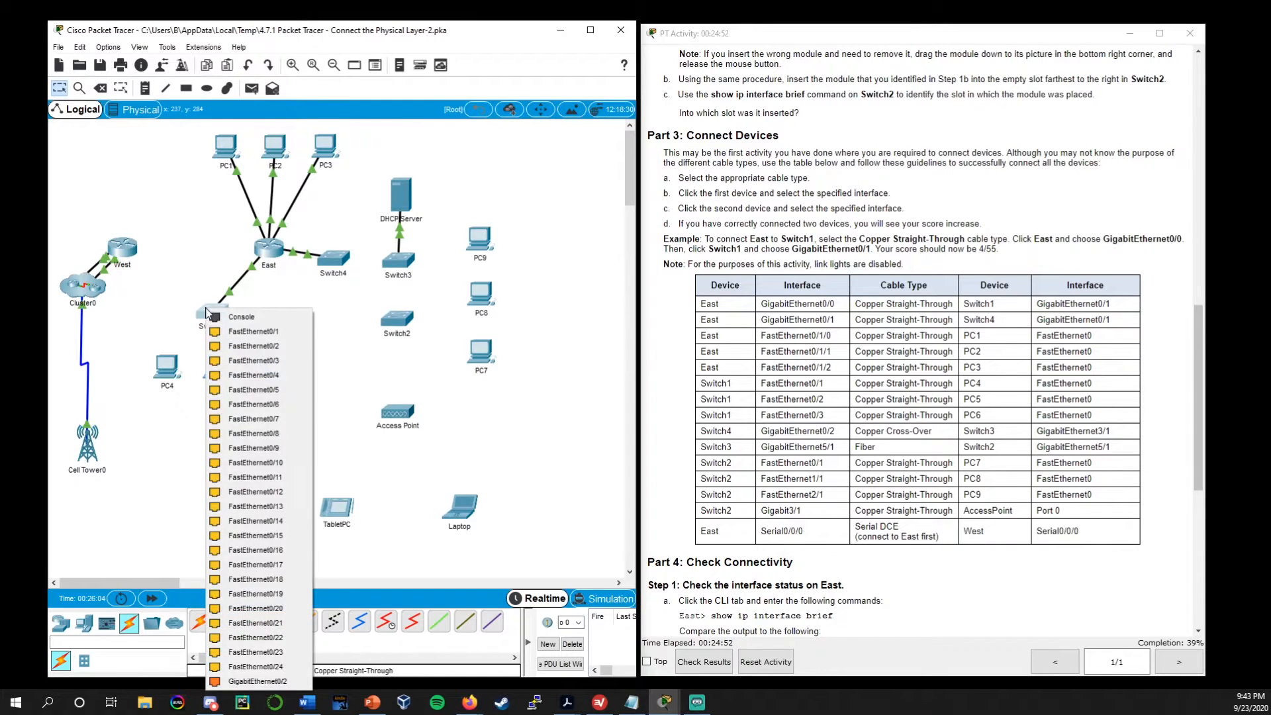
click(255, 332)
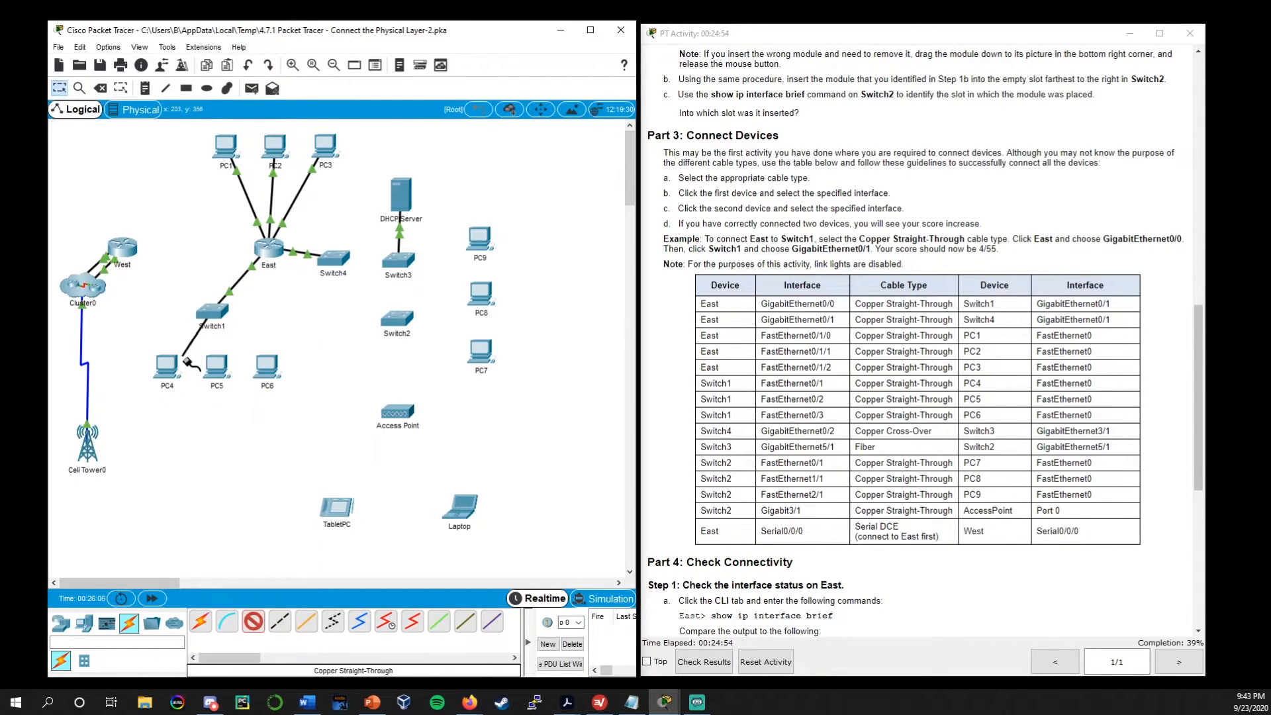
click(169, 367)
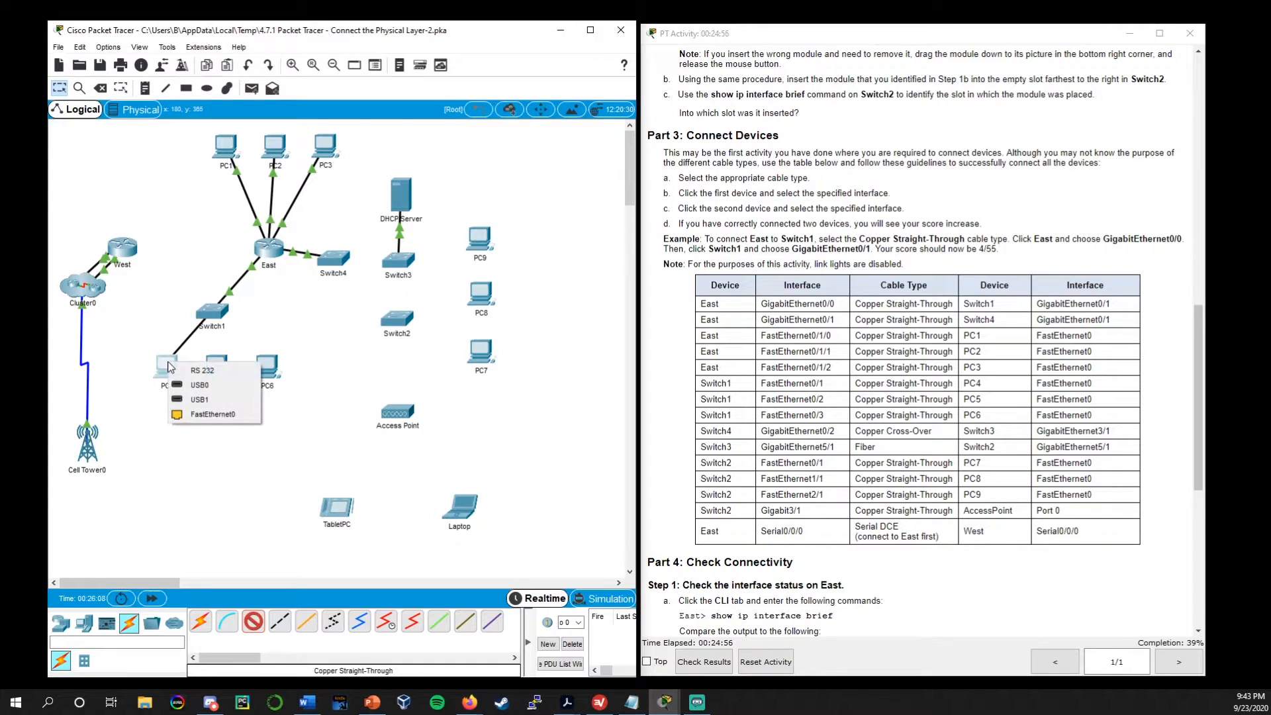
click(211, 414)
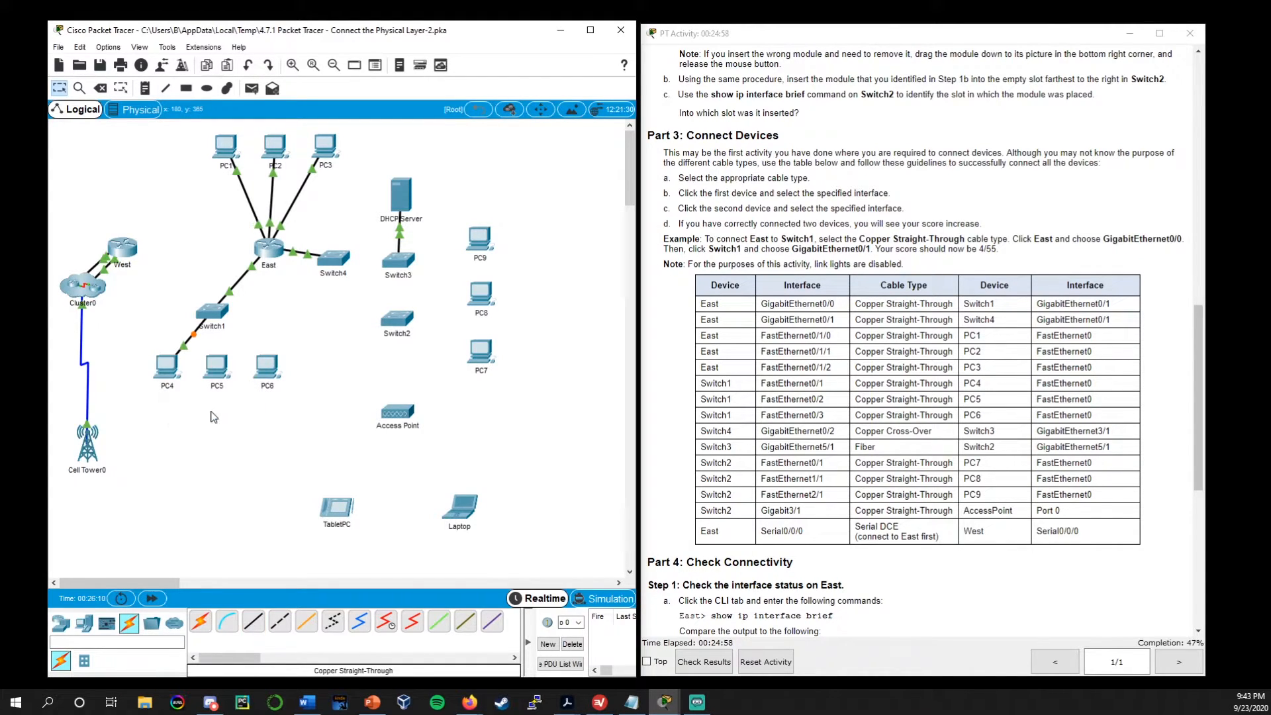
Connect Switch1 FastEthernet0/2 to PC5 FastEthernet0 with a Copper Straight-Through cable
click(253, 621)
click(212, 311)
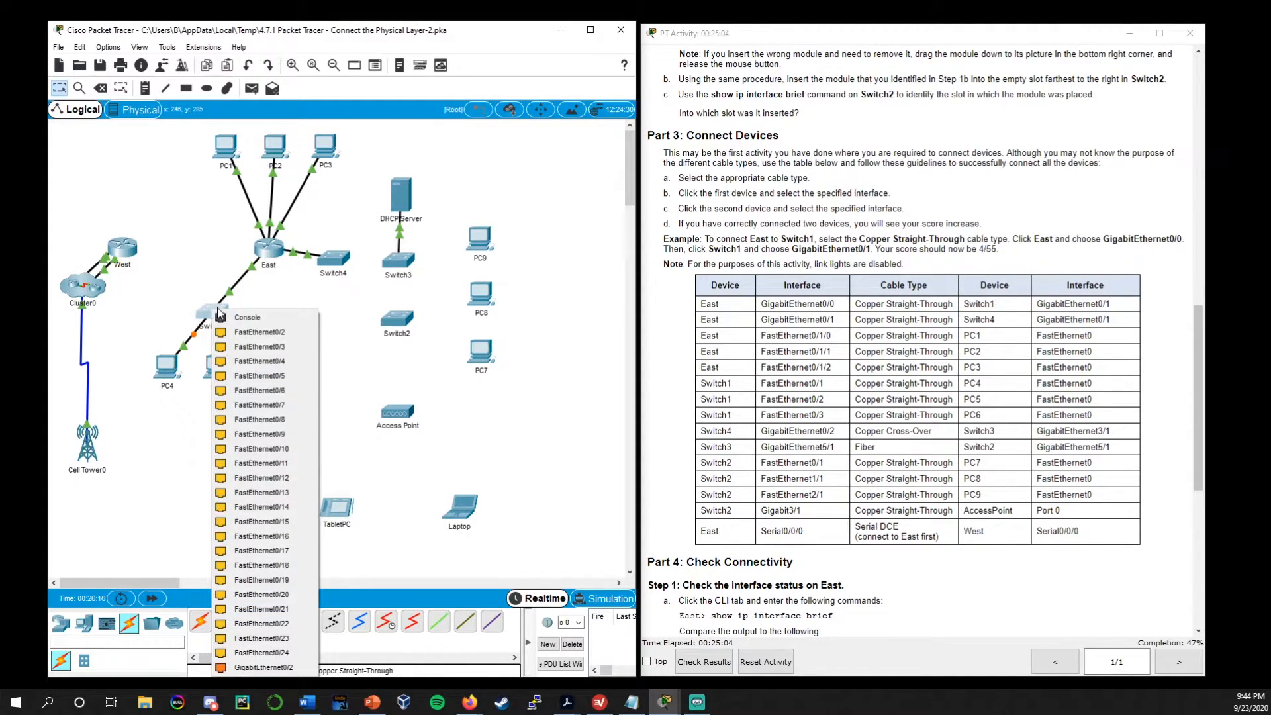
click(282, 333)
click(219, 367)
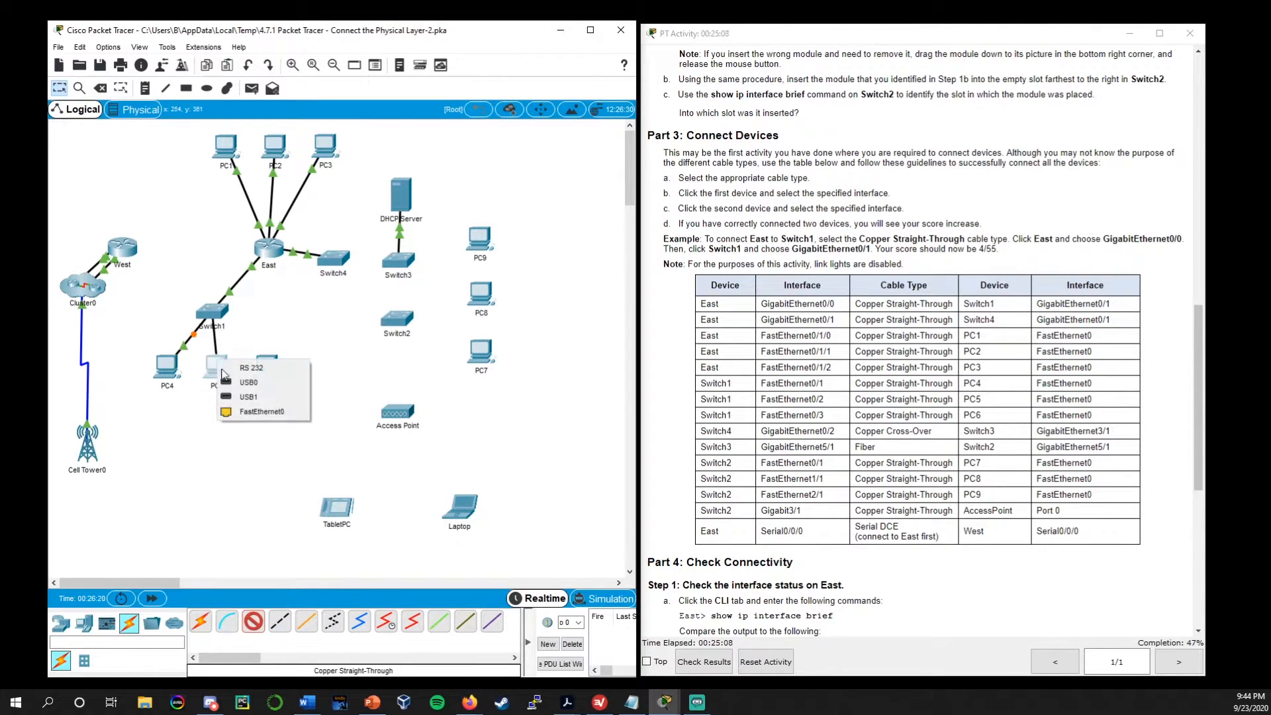
click(245, 411)
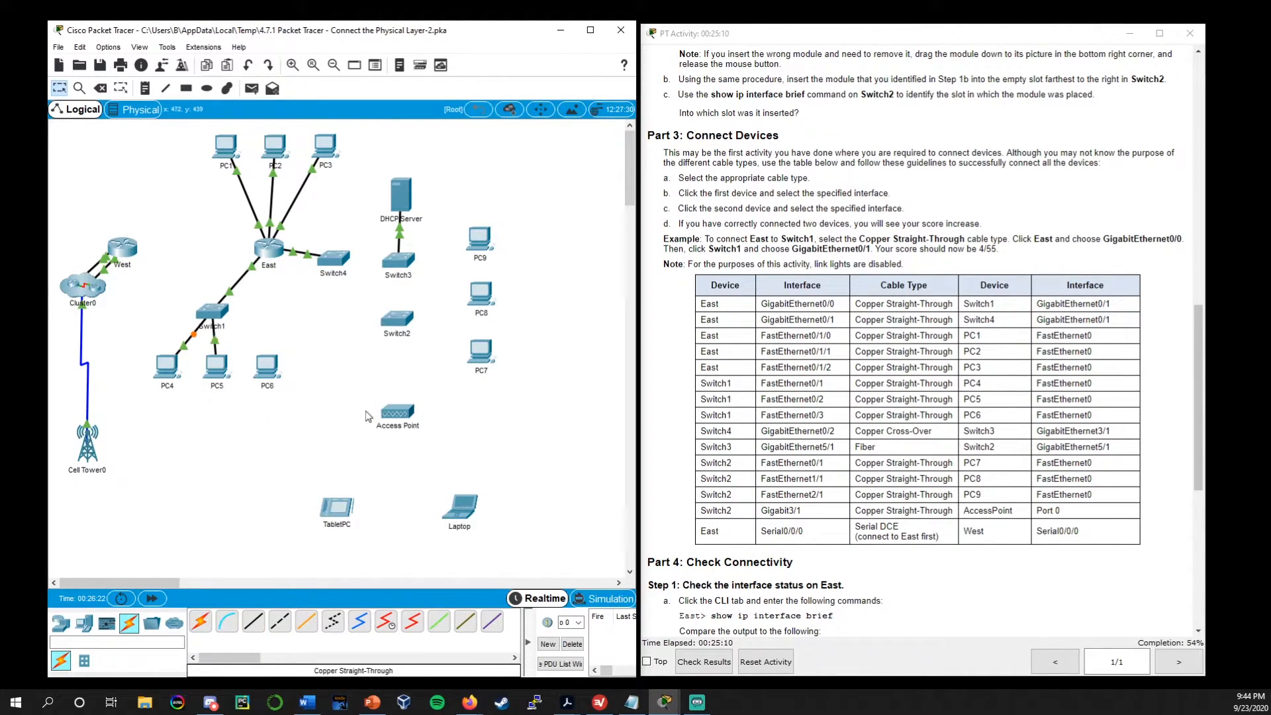
Connect Switch1 FastEthernet0/3 to PC6 FastEthernet0 with a Copper Straight-Through cable
drag(698, 389, 1058, 400)
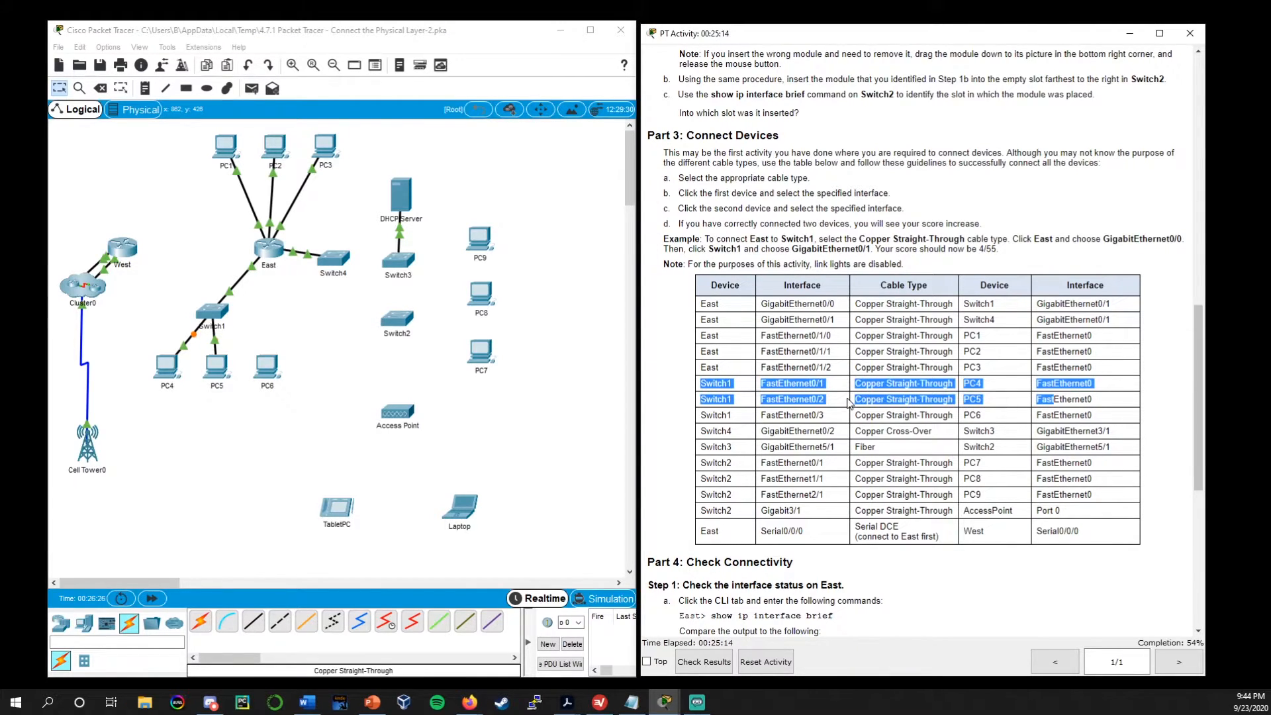
drag(706, 382, 824, 382)
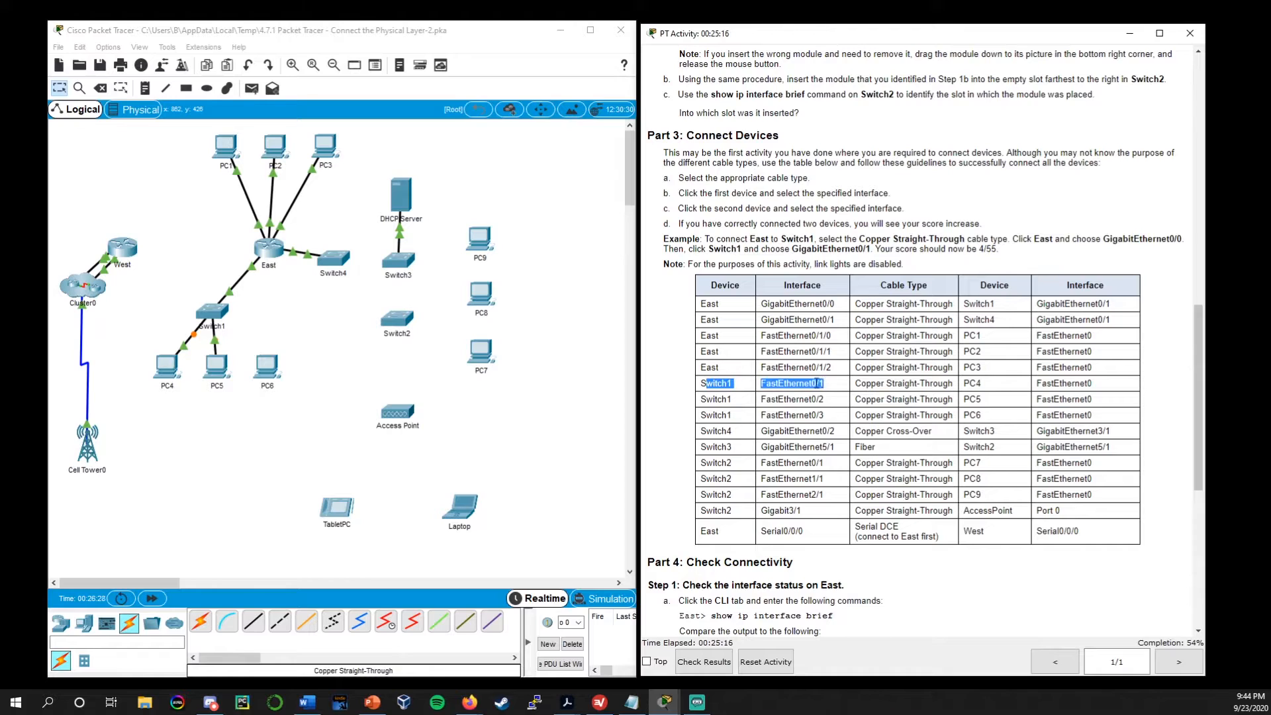
drag(700, 398, 986, 404)
click(706, 413)
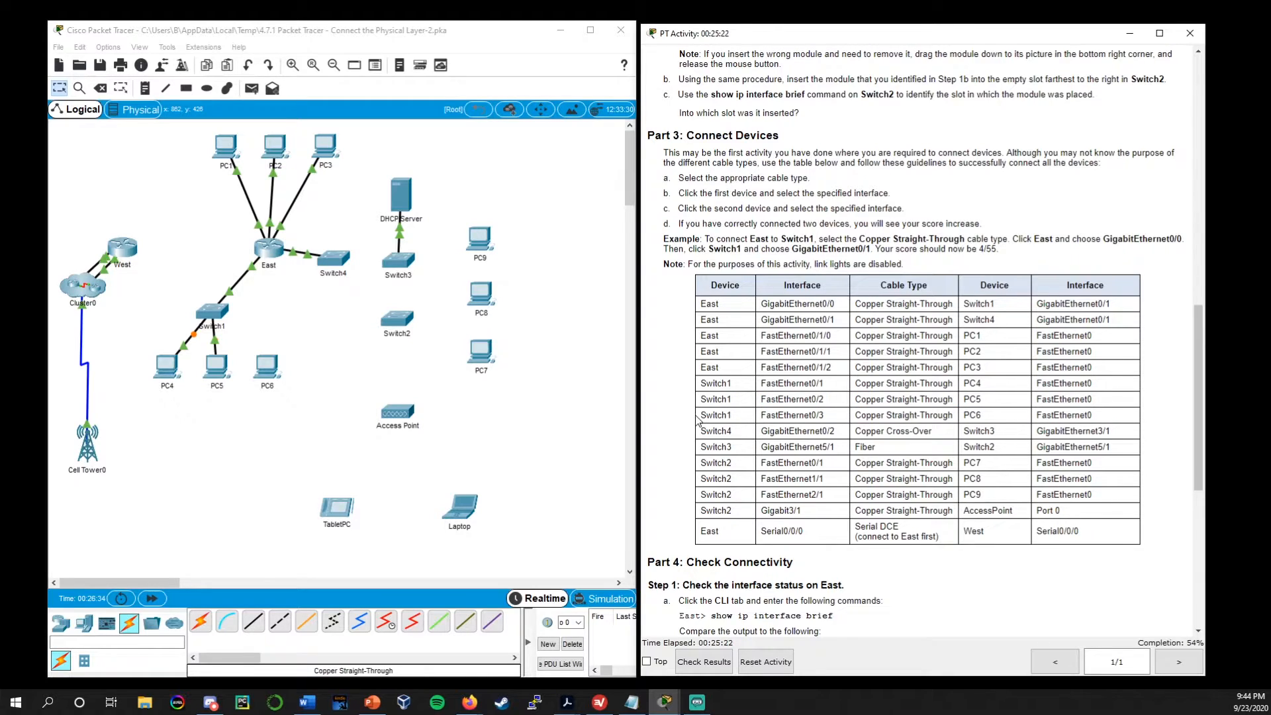
drag(707, 415, 993, 420)
click(724, 426)
click(253, 621)
click(209, 311)
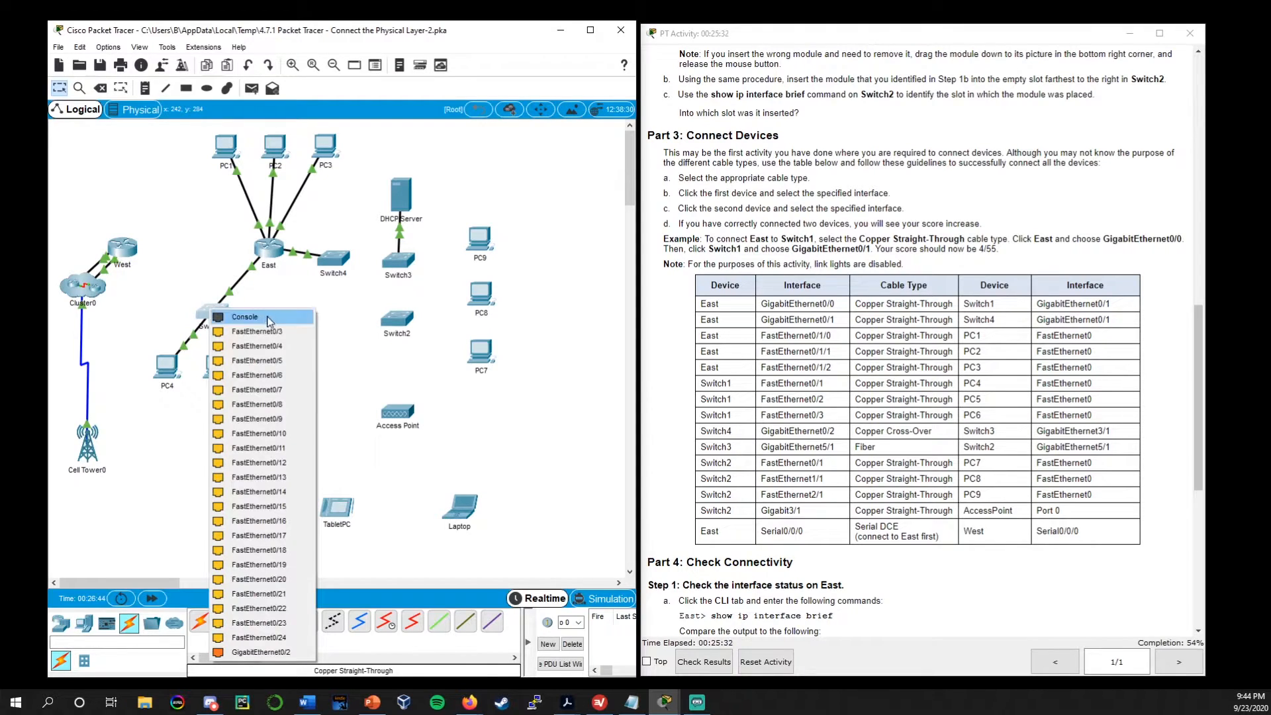
click(293, 331)
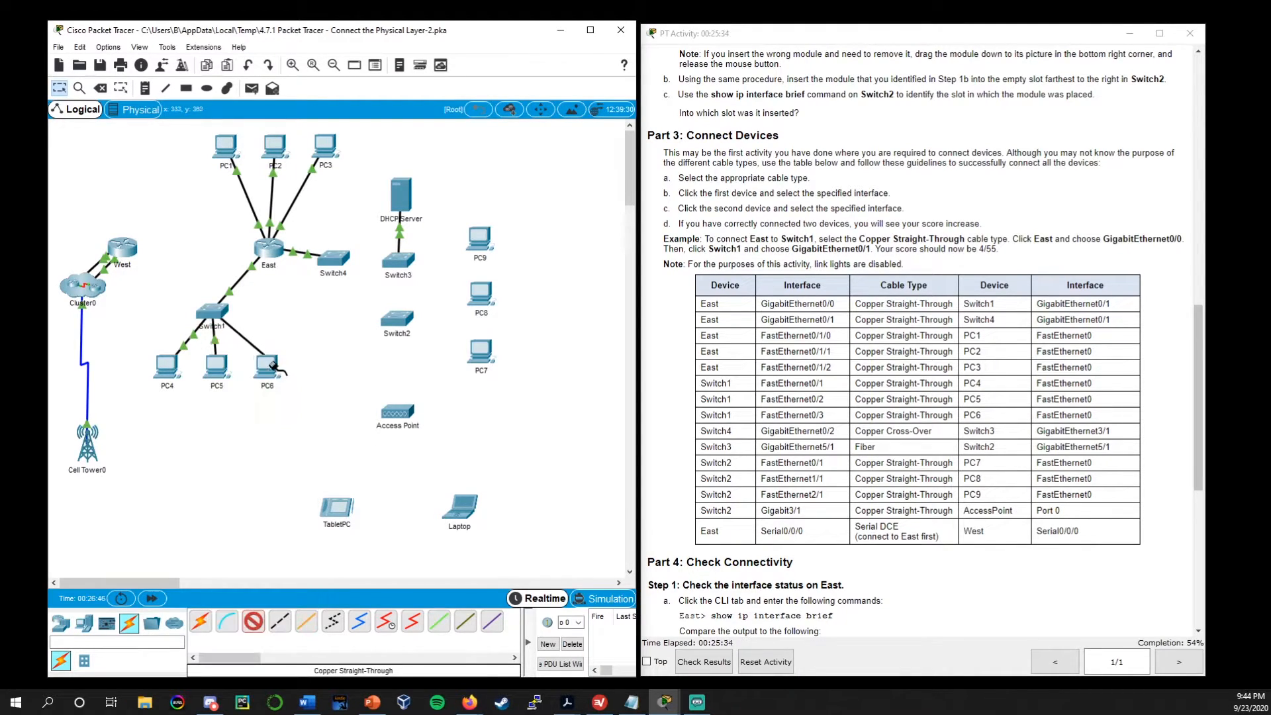
click(267, 364)
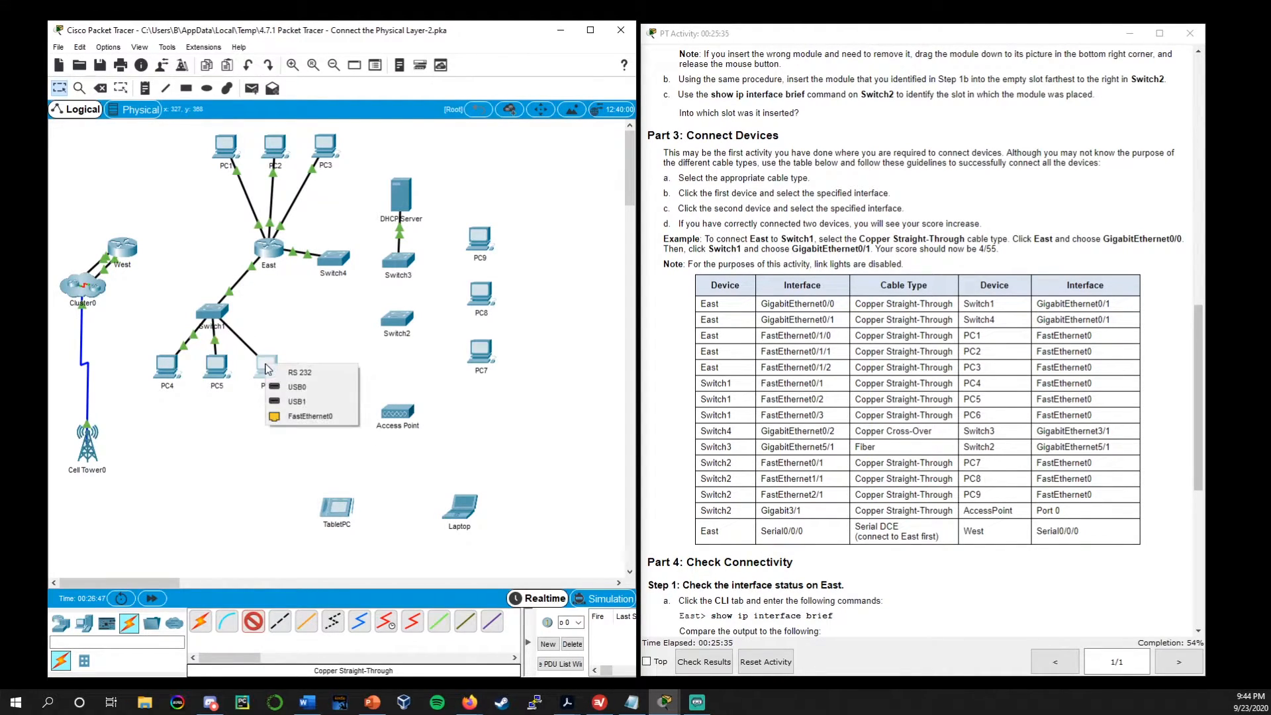
click(320, 417)
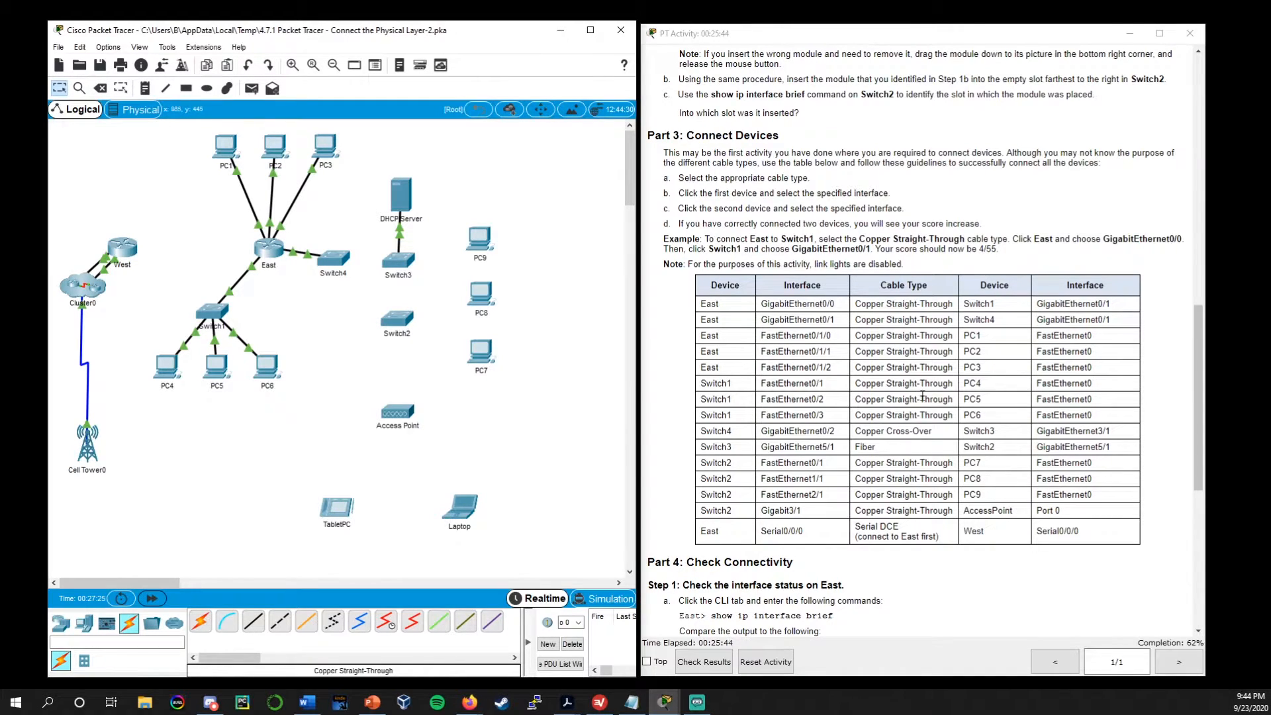
Connect Switch4 GigabitEthernet0/2 to Switch3 GigabitEthernet3/1 with a Copper Cross-Over cable, and fast-forward the network time
scroll(896, 415, down, 1)
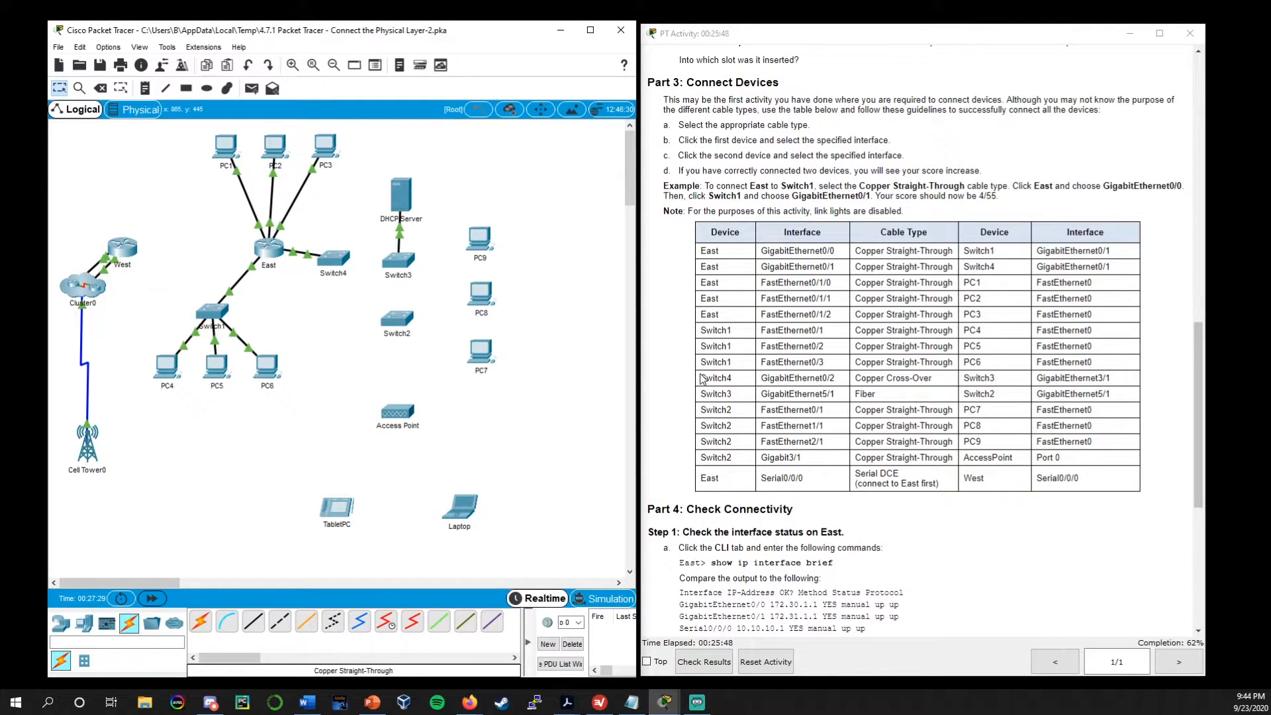
drag(700, 382, 1134, 378)
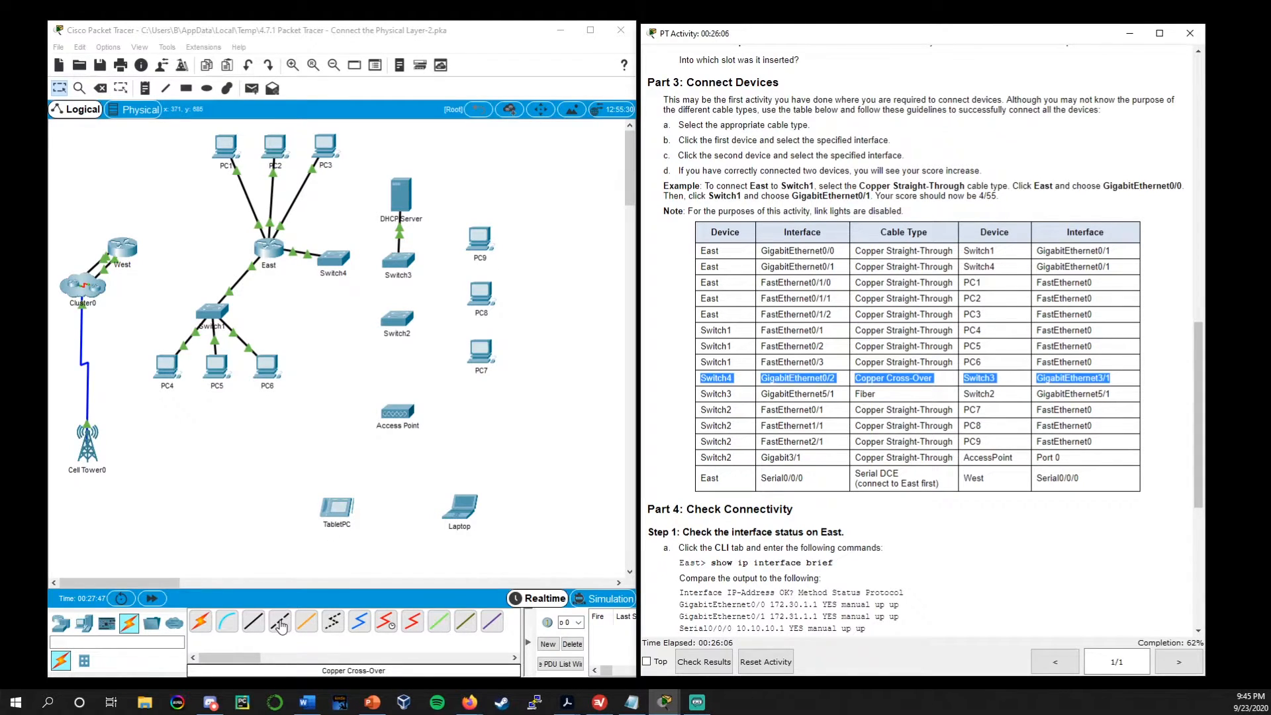
click(281, 625)
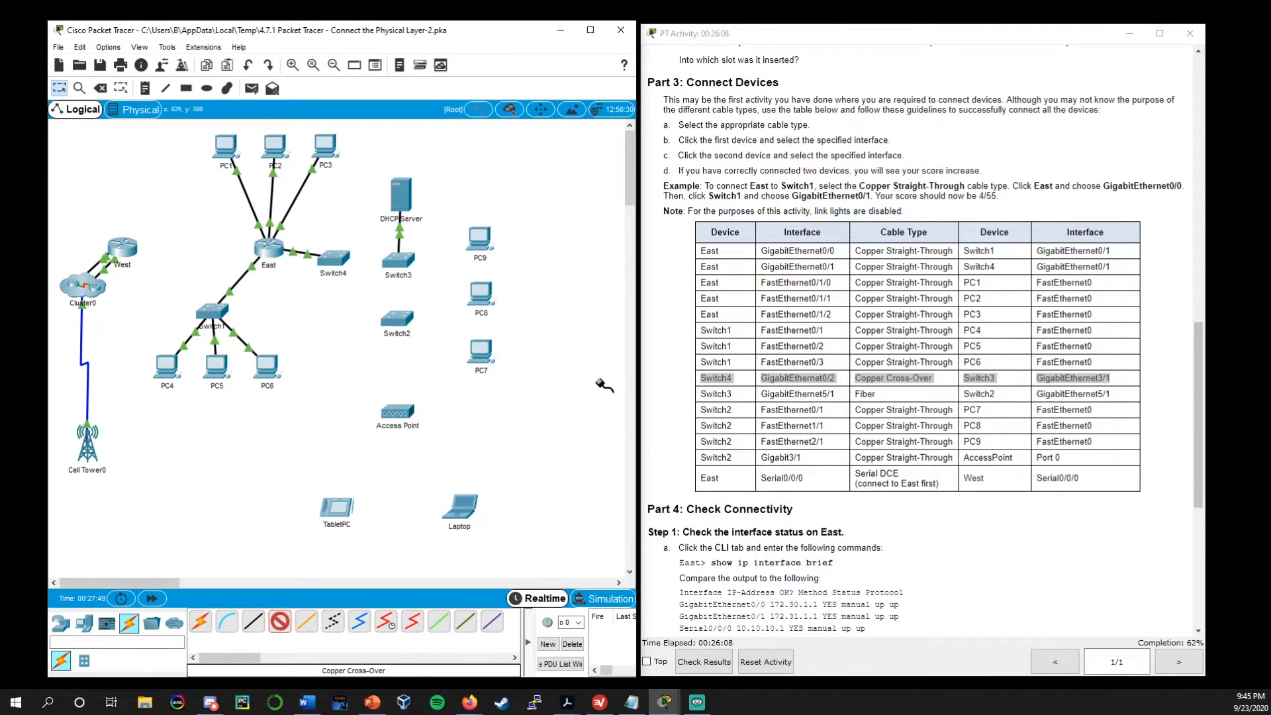
click(331, 258)
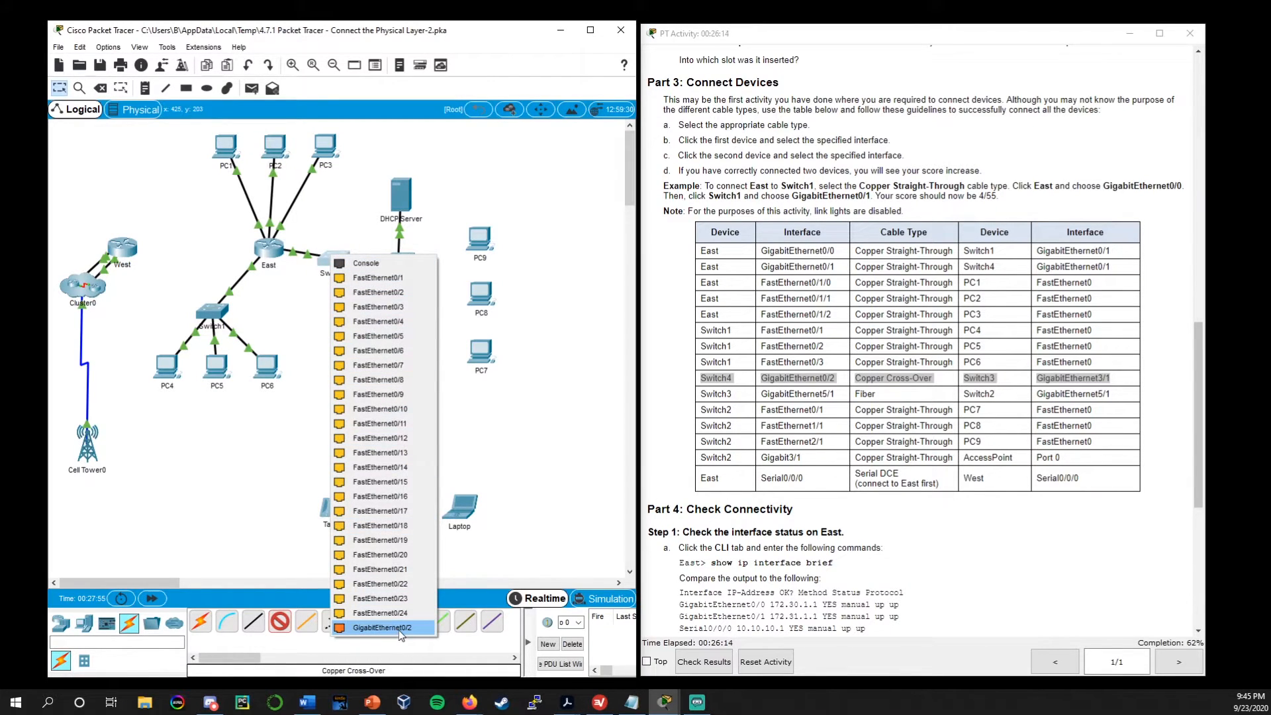
click(400, 629)
click(395, 262)
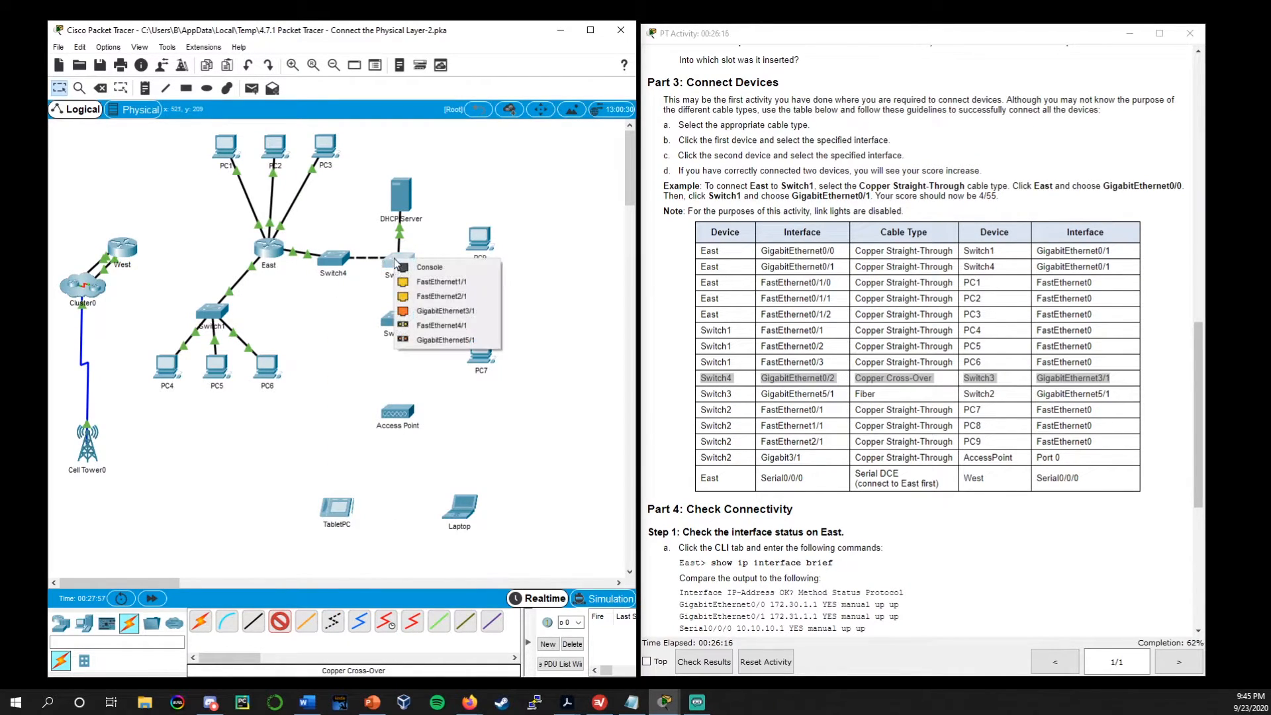
click(431, 312)
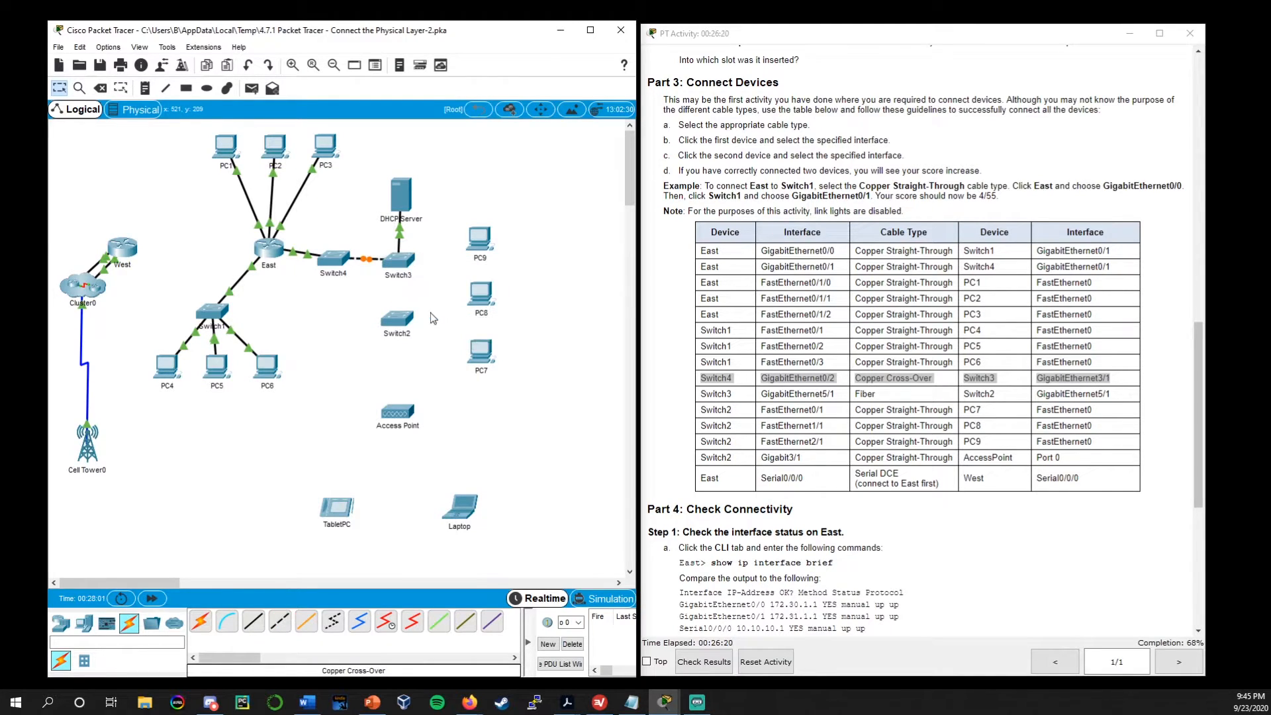
click(152, 598)
Connect Switch3 GigabitEthernet5/1 to Switch2 GigabitEthernet5/1 with a Fiber cable, and fast-forward the network time
drag(703, 395, 997, 396)
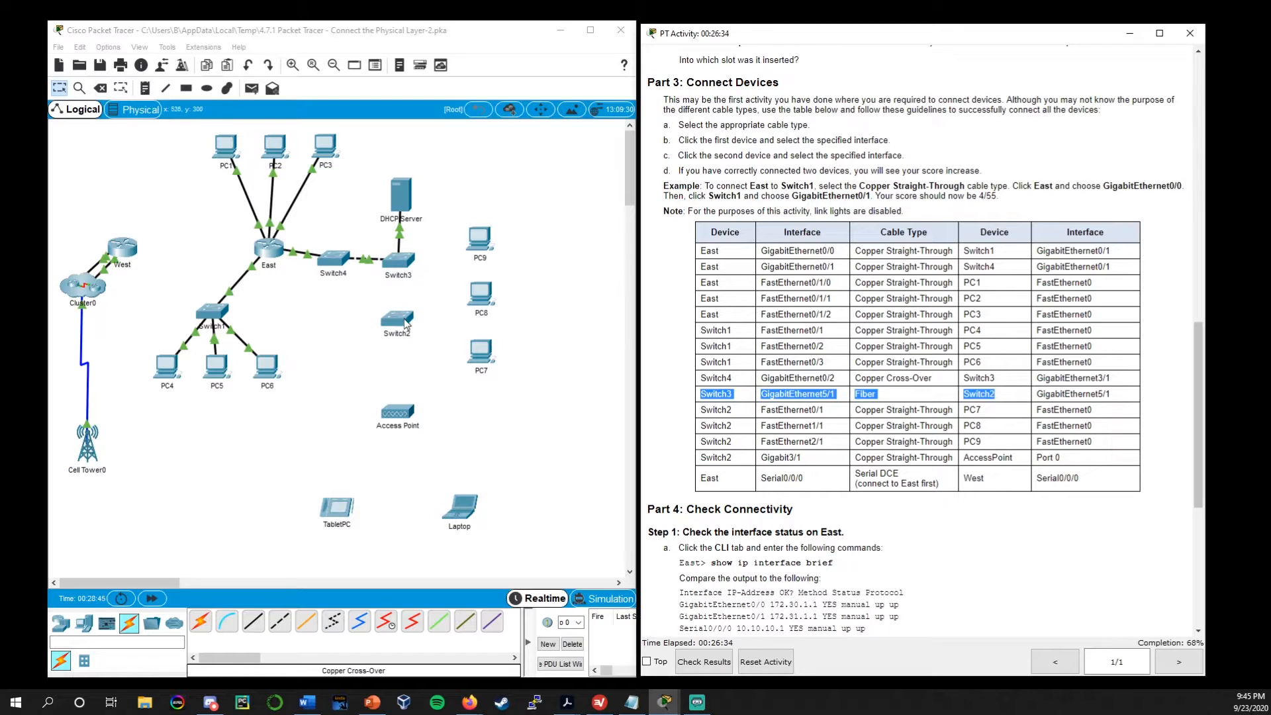
click(309, 627)
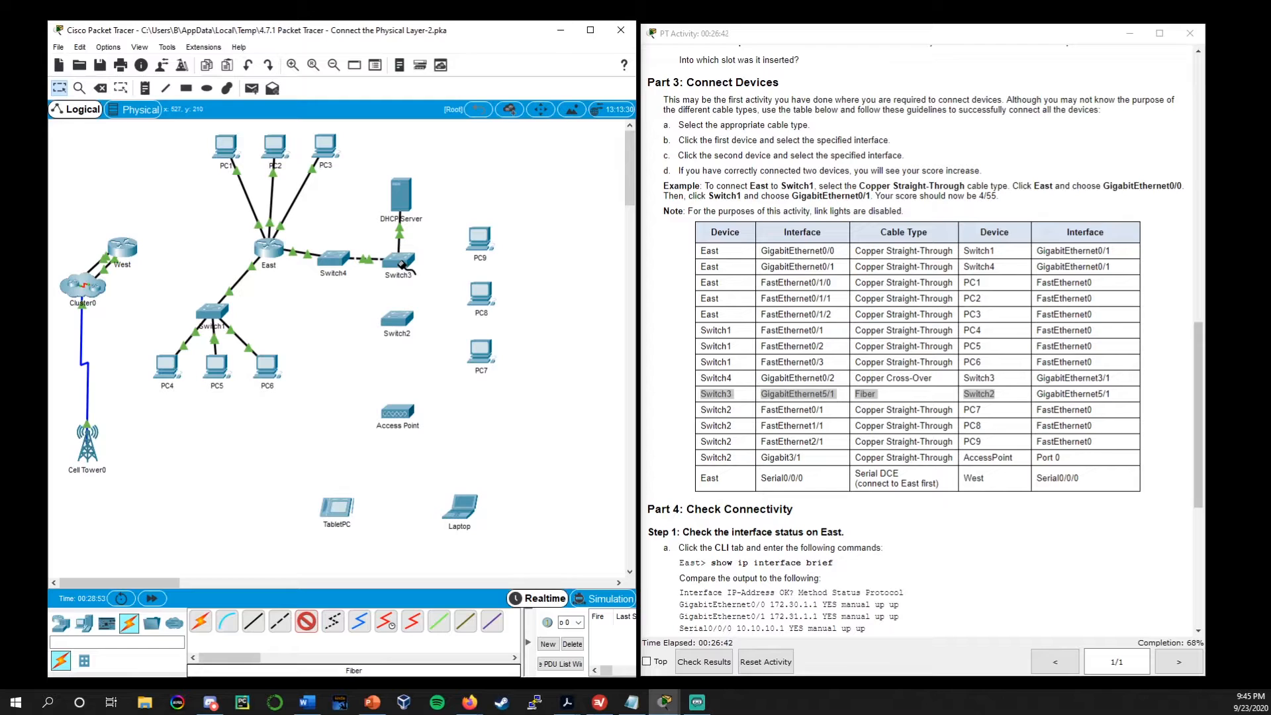
click(399, 263)
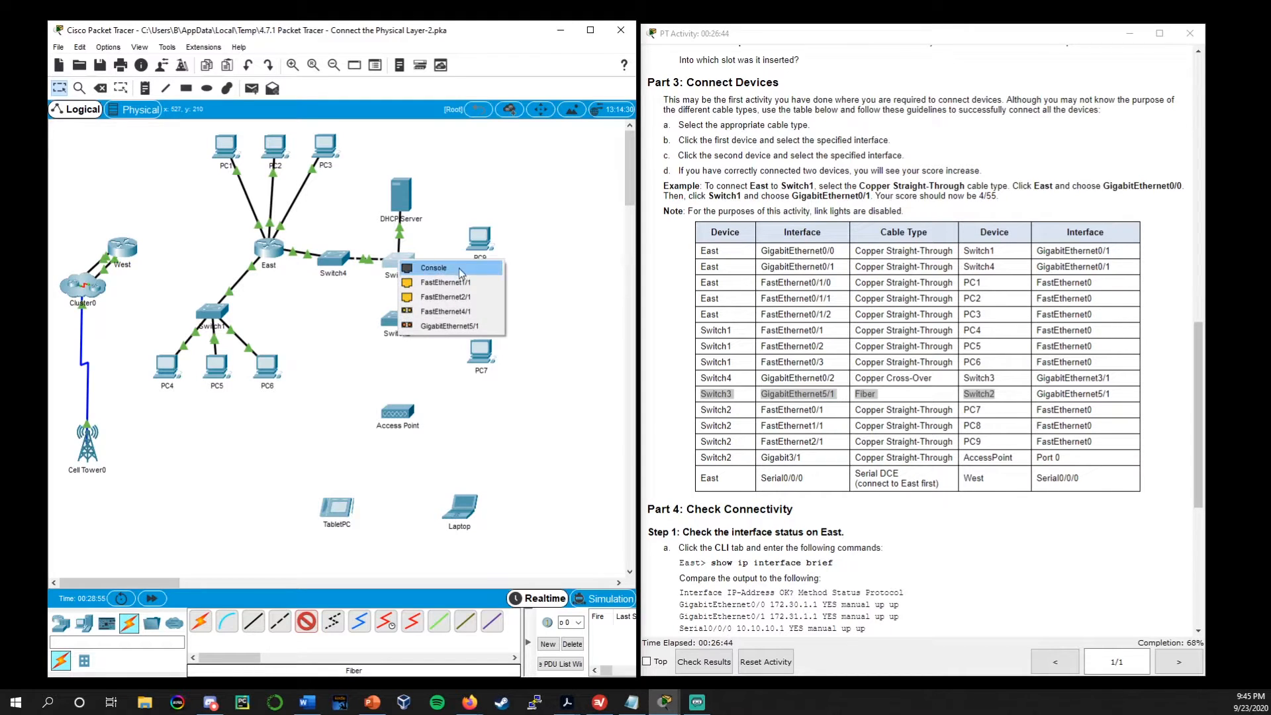
click(474, 327)
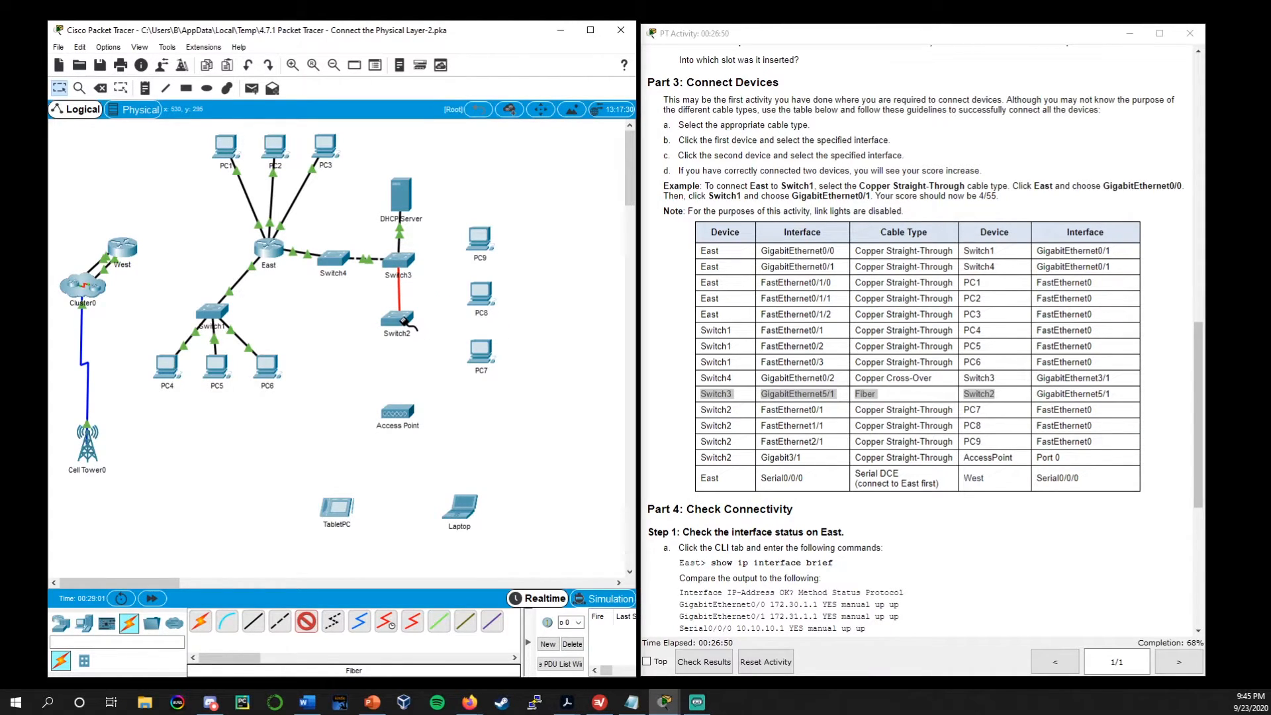
click(402, 321)
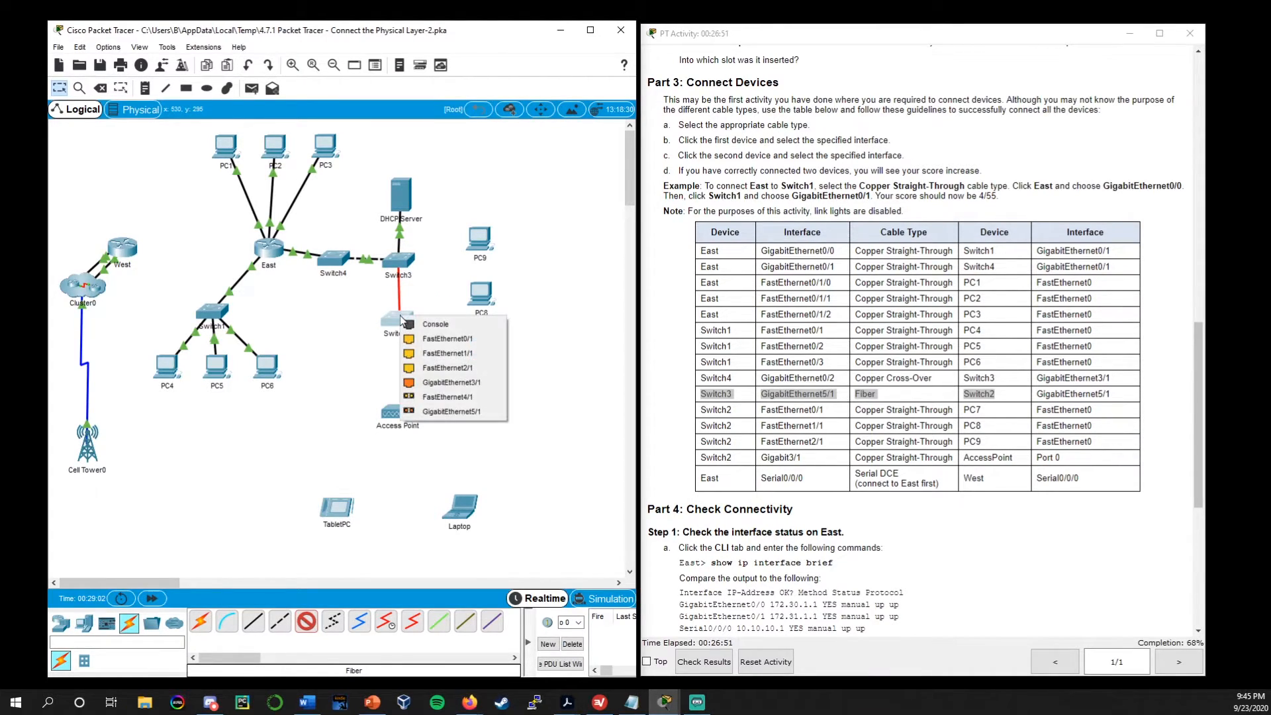
click(451, 412)
click(407, 321)
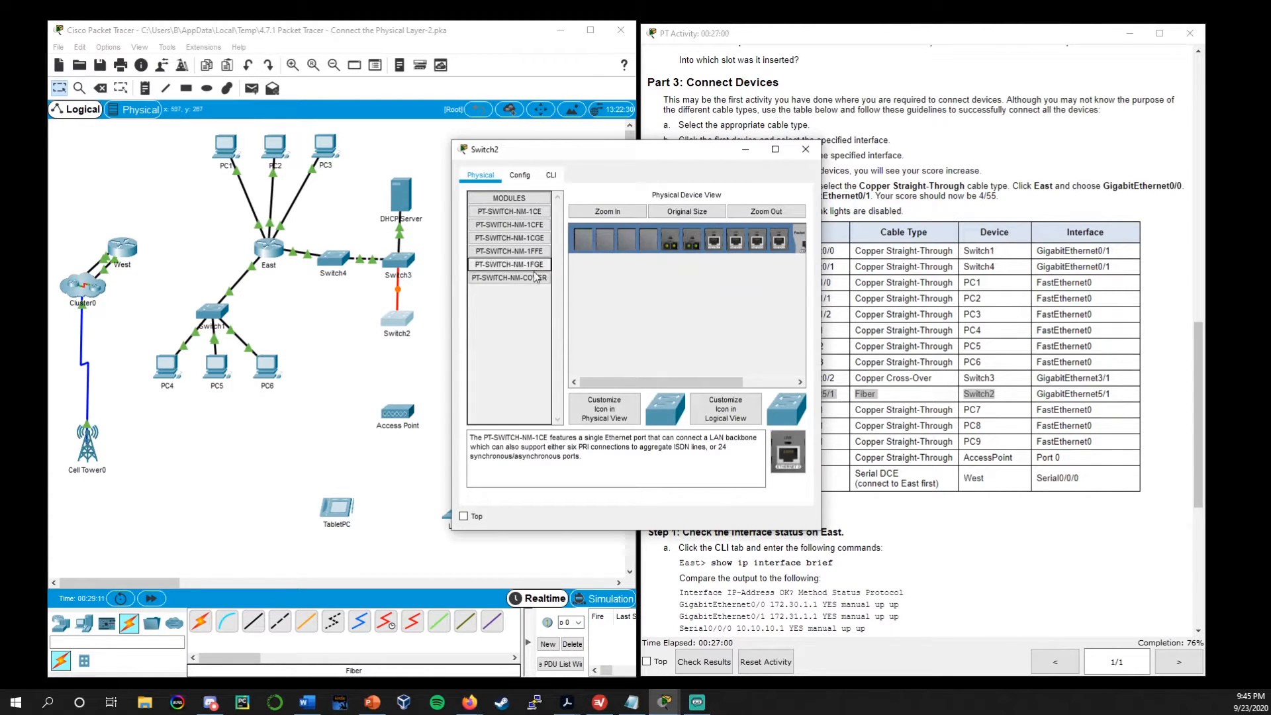
click(806, 149)
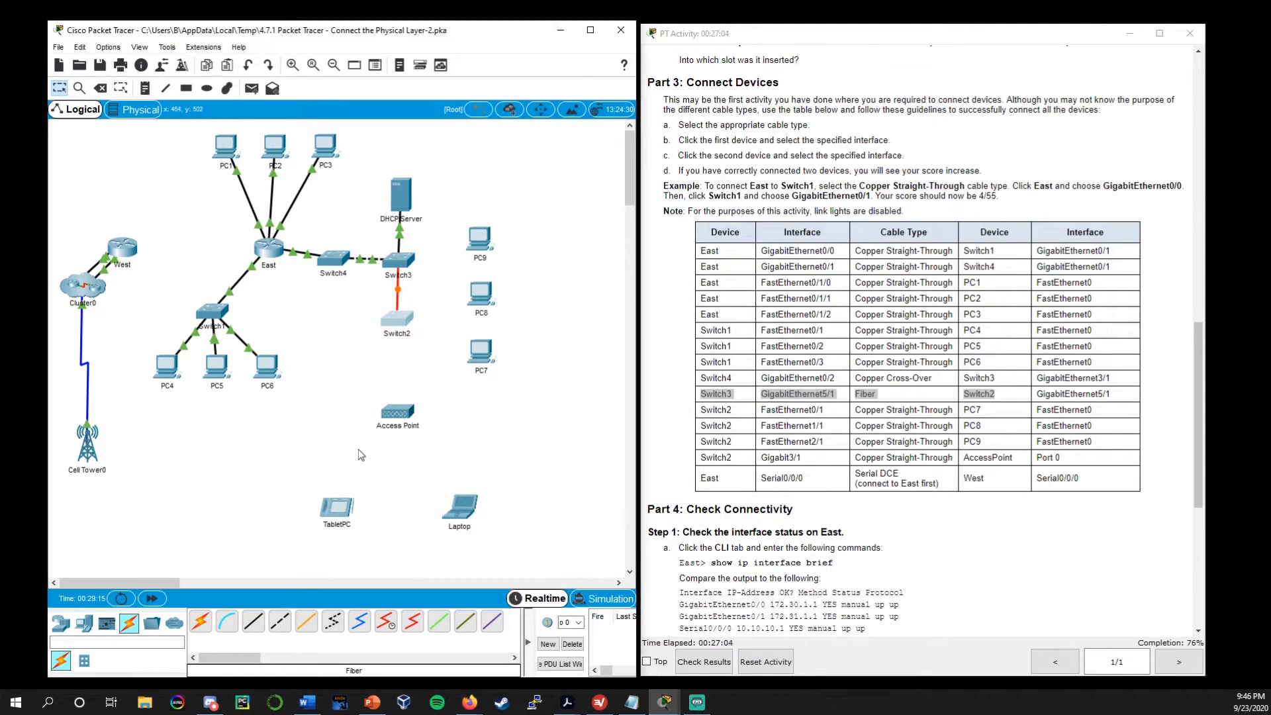
click(322, 431)
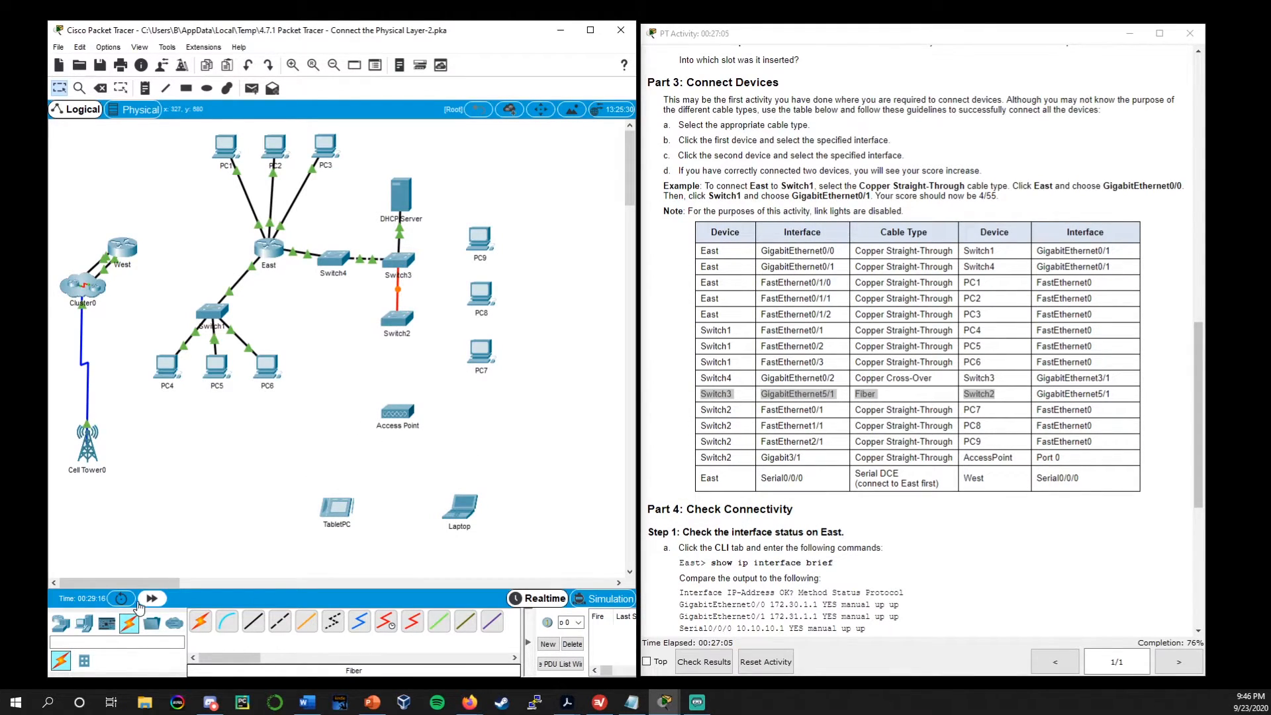
click(162, 600)
Connect Switch2 FastEthernet0/1 to PC7 FastEthernet0 with a Copper Straight-Through cable
drag(721, 408, 1105, 450)
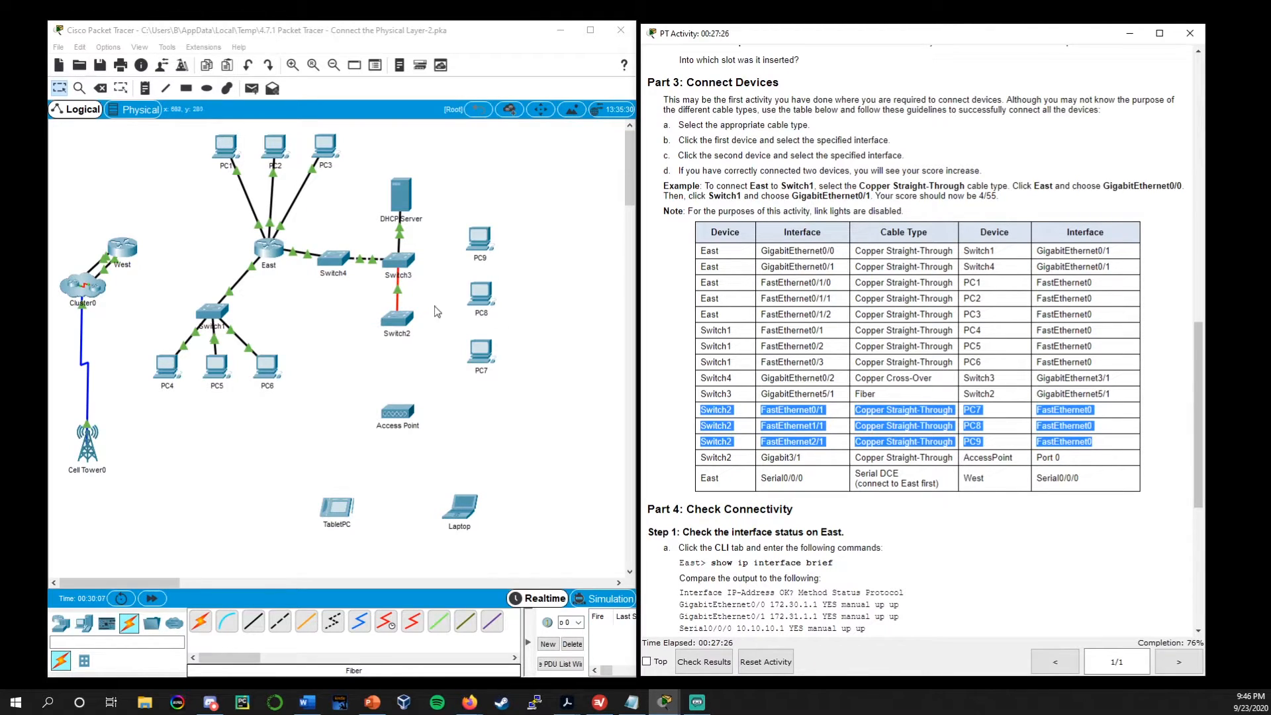
click(764, 423)
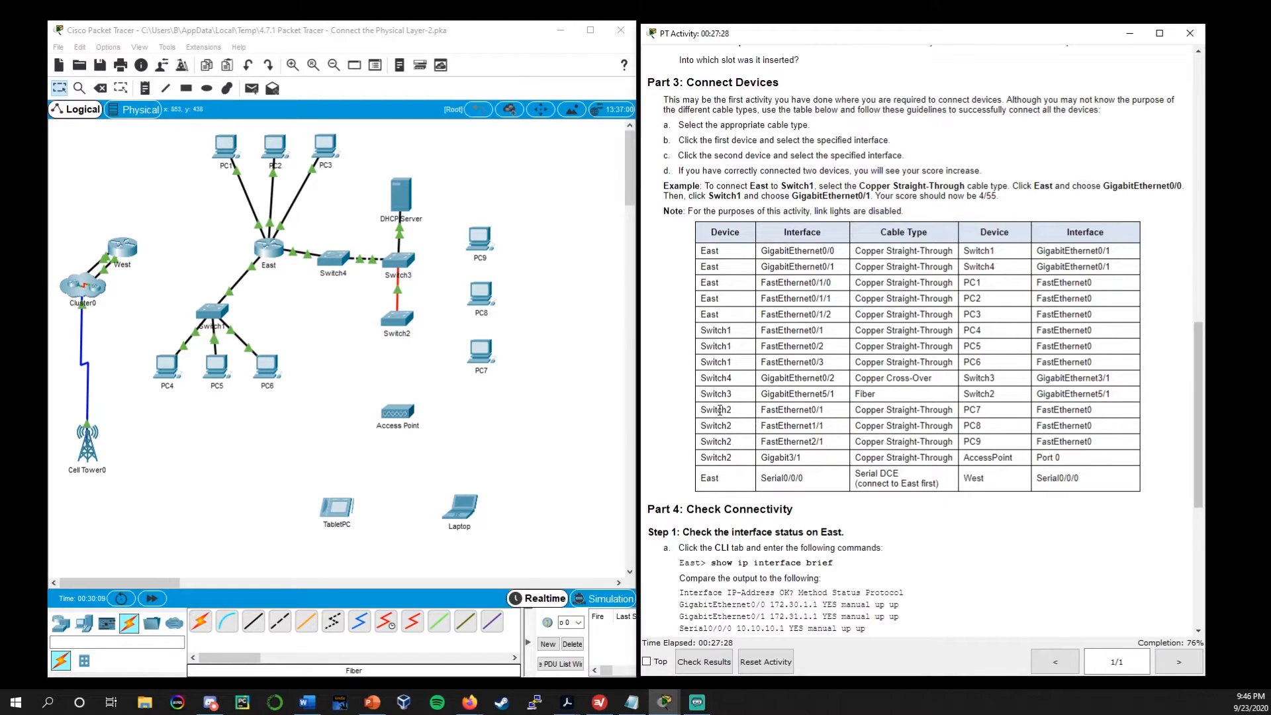
click(251, 626)
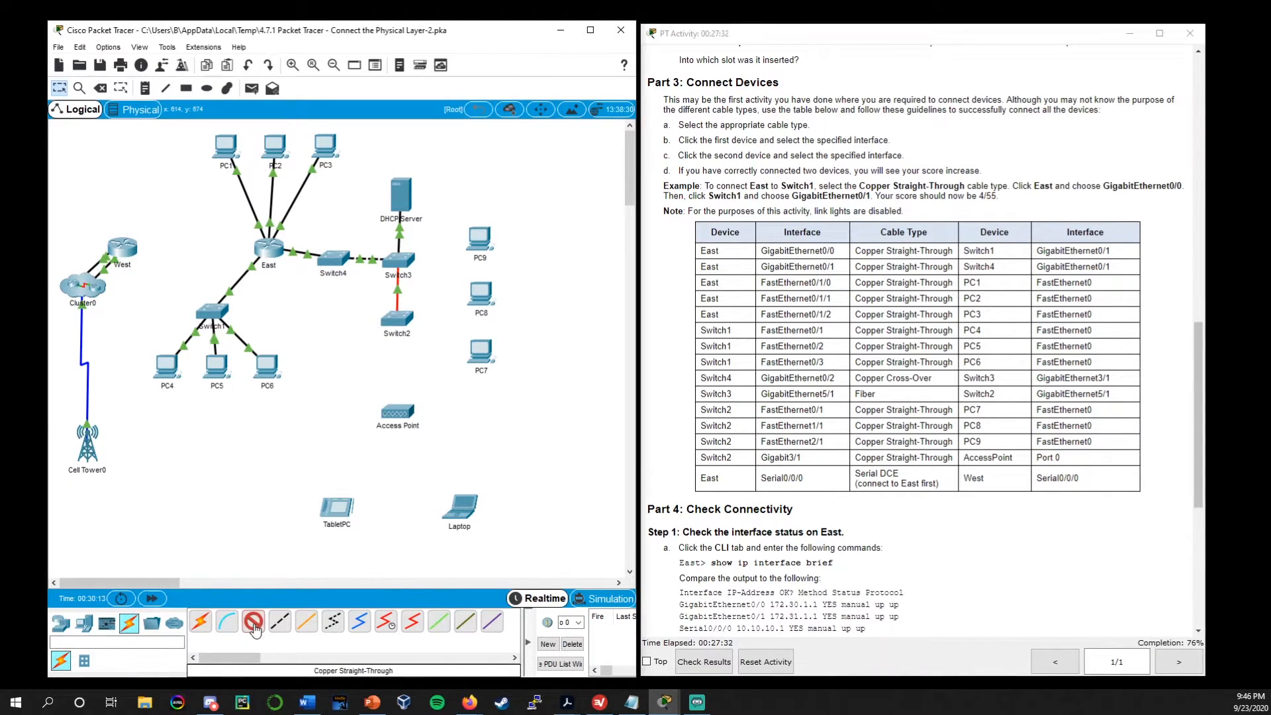
click(400, 317)
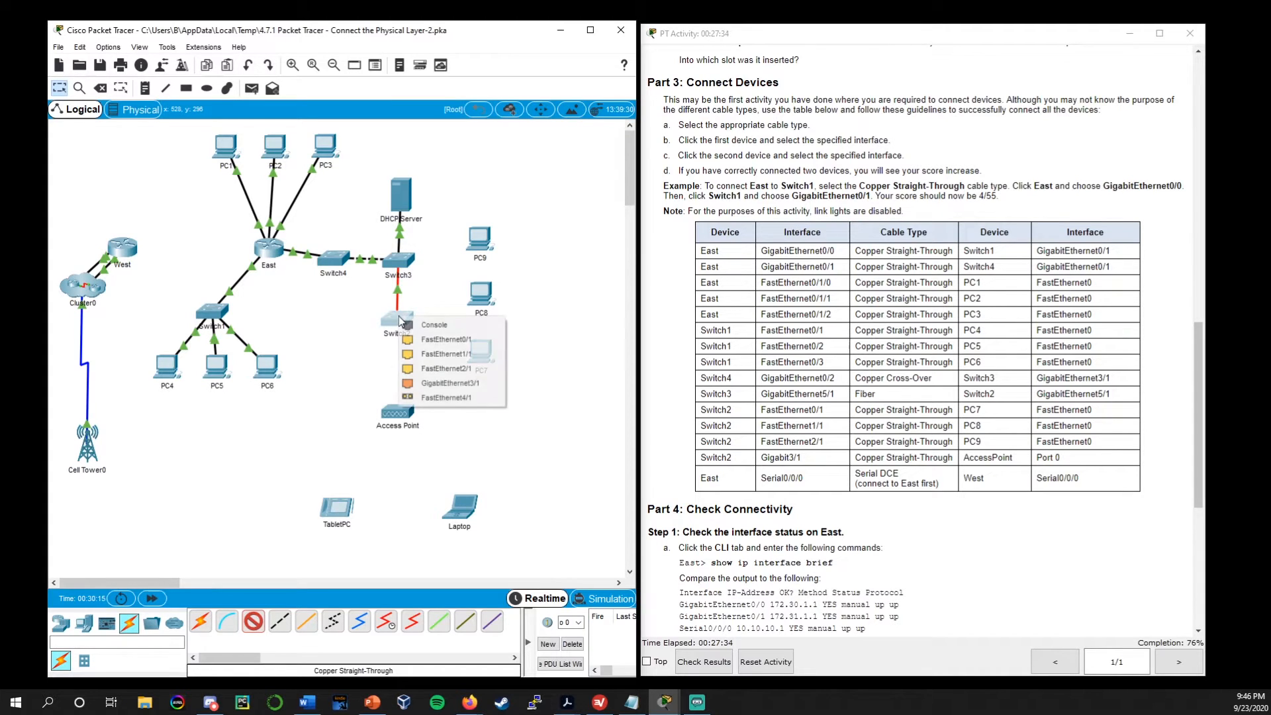
click(446, 339)
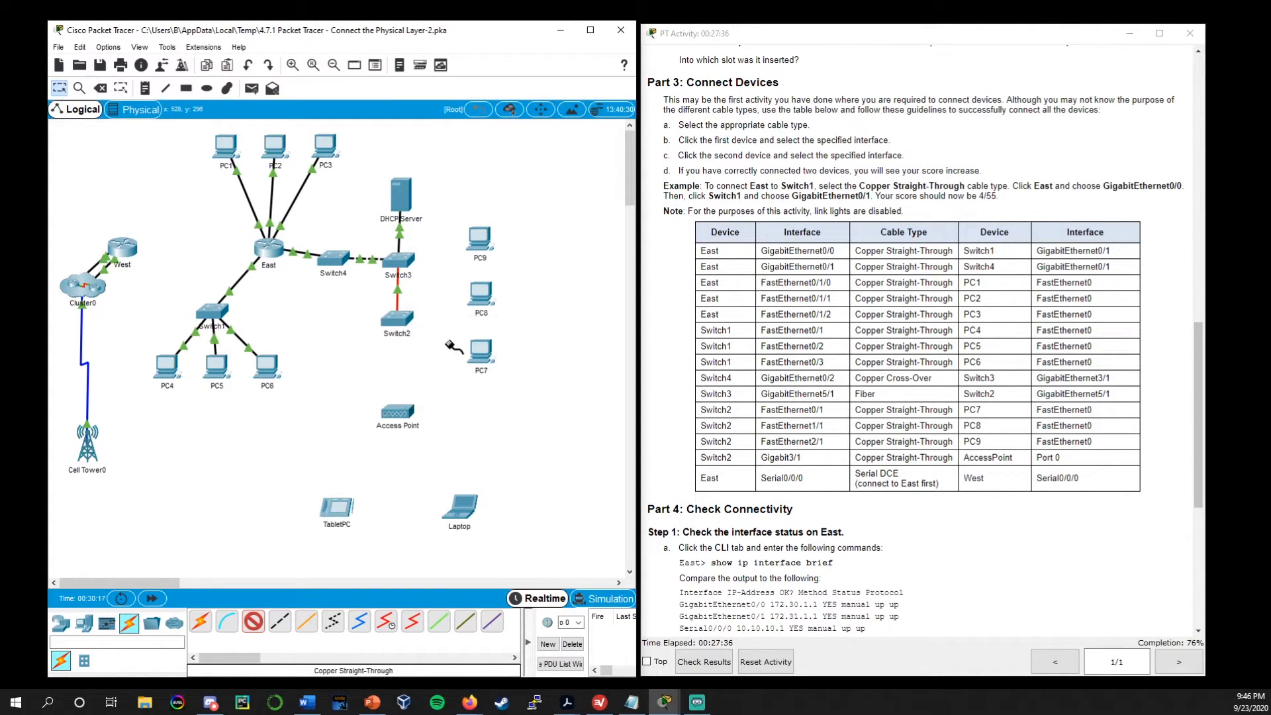
click(479, 351)
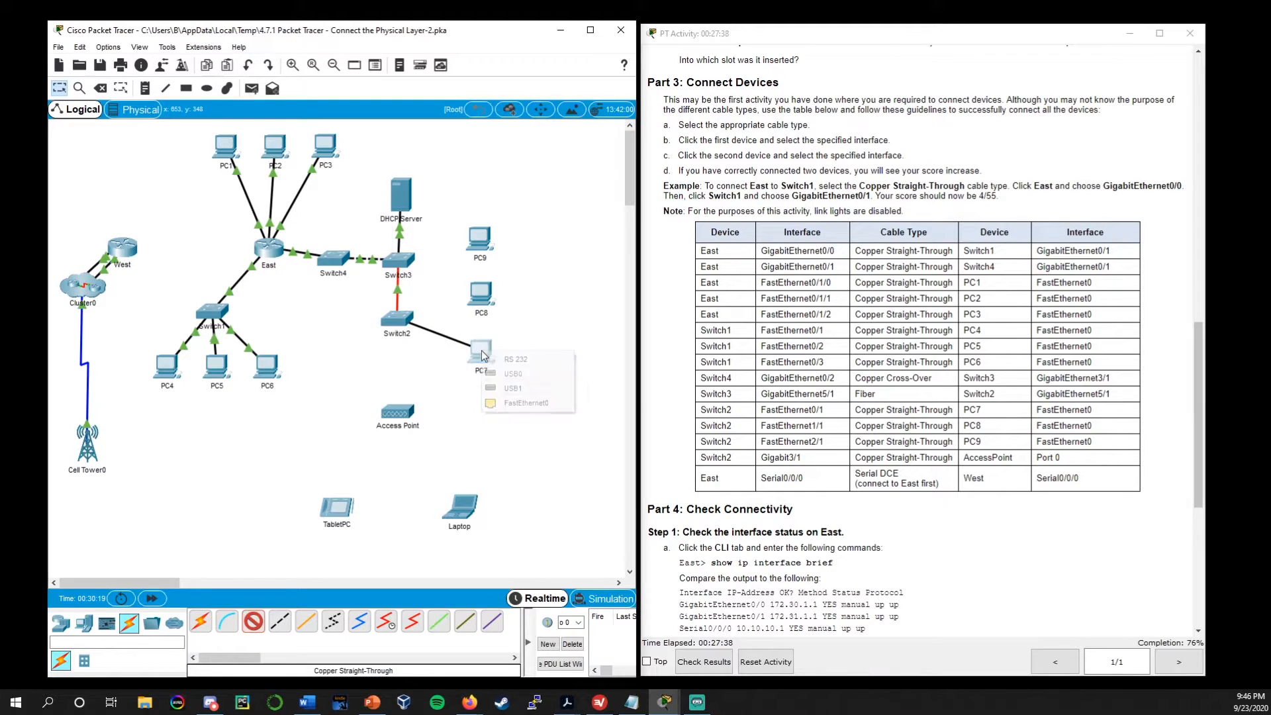
click(550, 407)
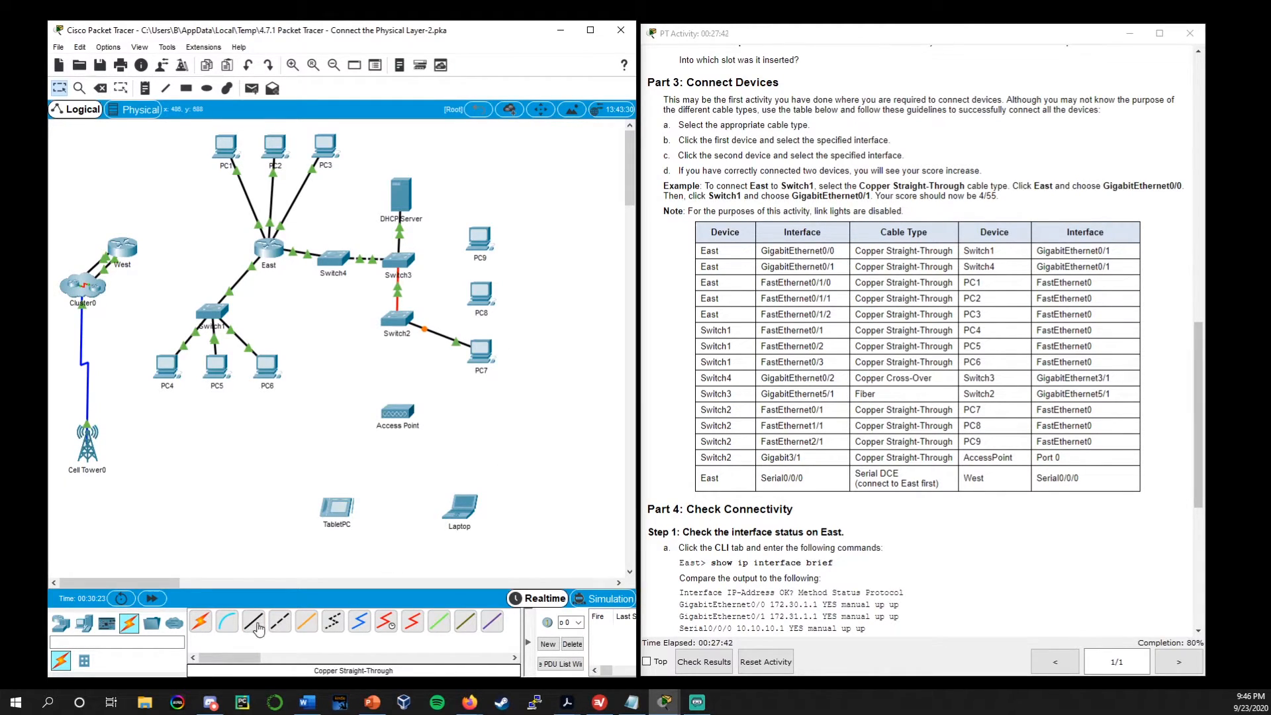
Connect Switch2 FastEthernet1/1 to PC8 FastEthernet0 with a Copper Straight-Through cable
click(279, 620)
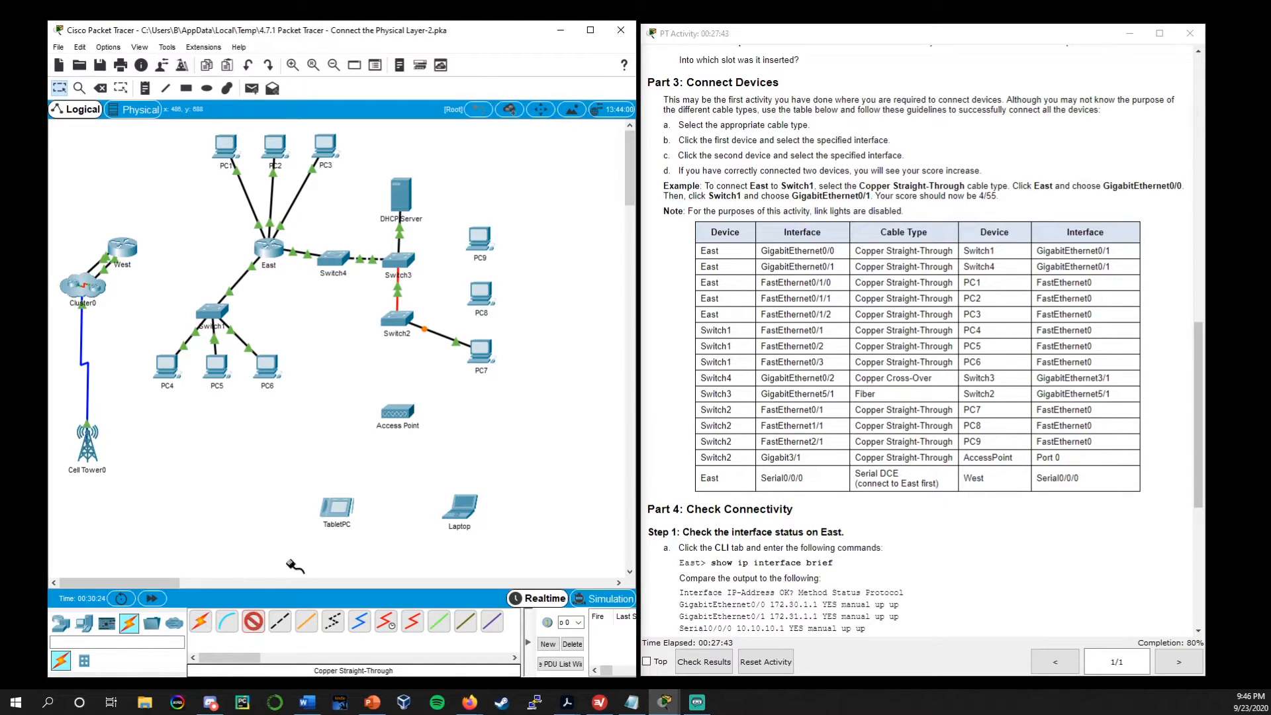
click(404, 318)
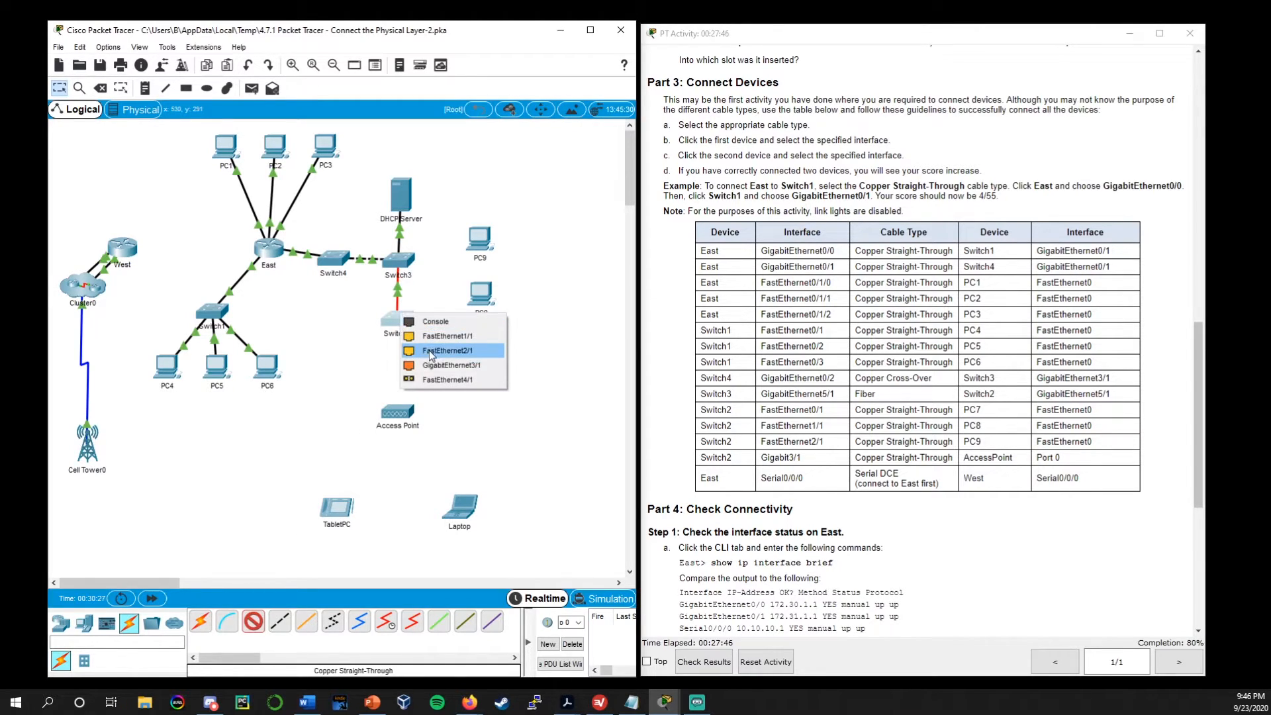
click(454, 338)
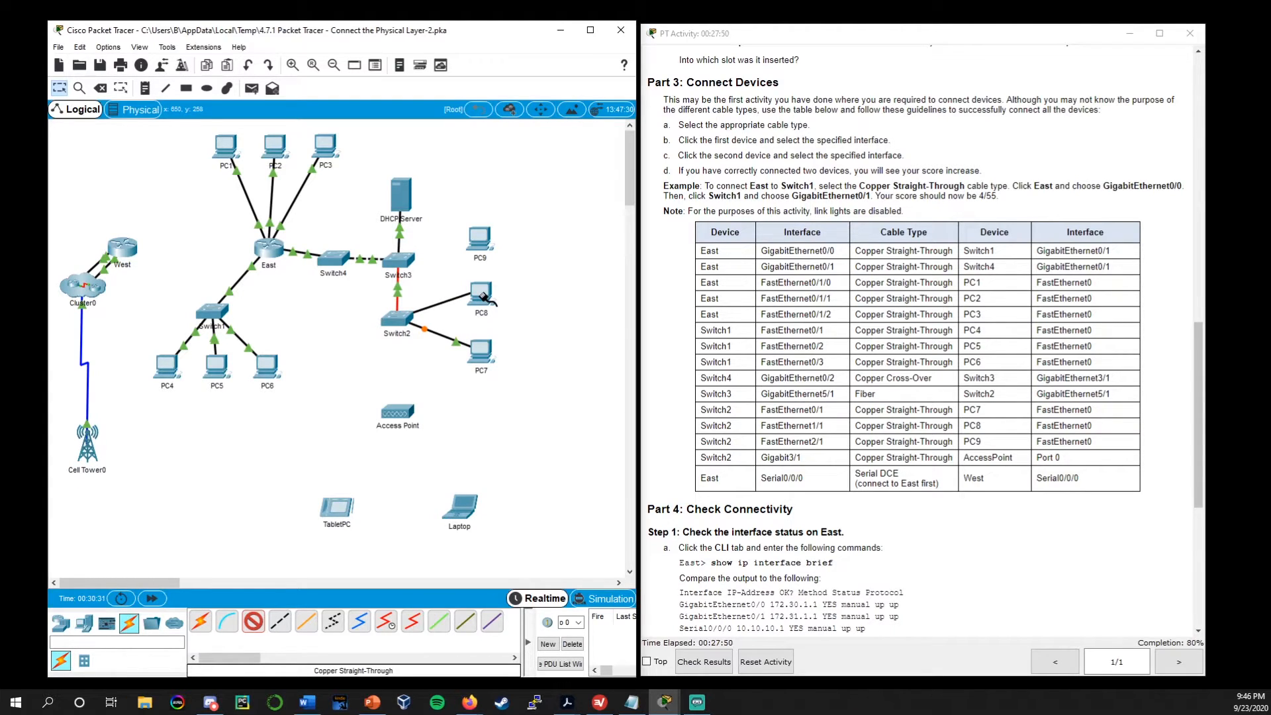
click(482, 295)
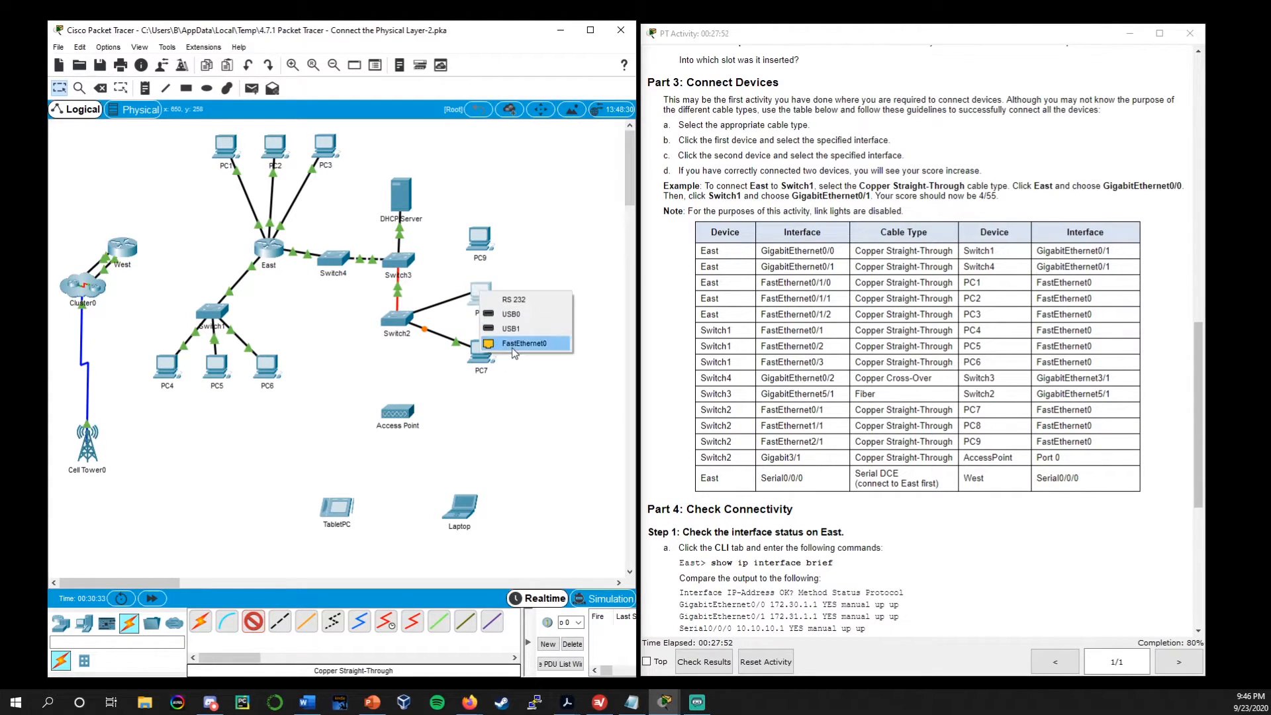
click(511, 347)
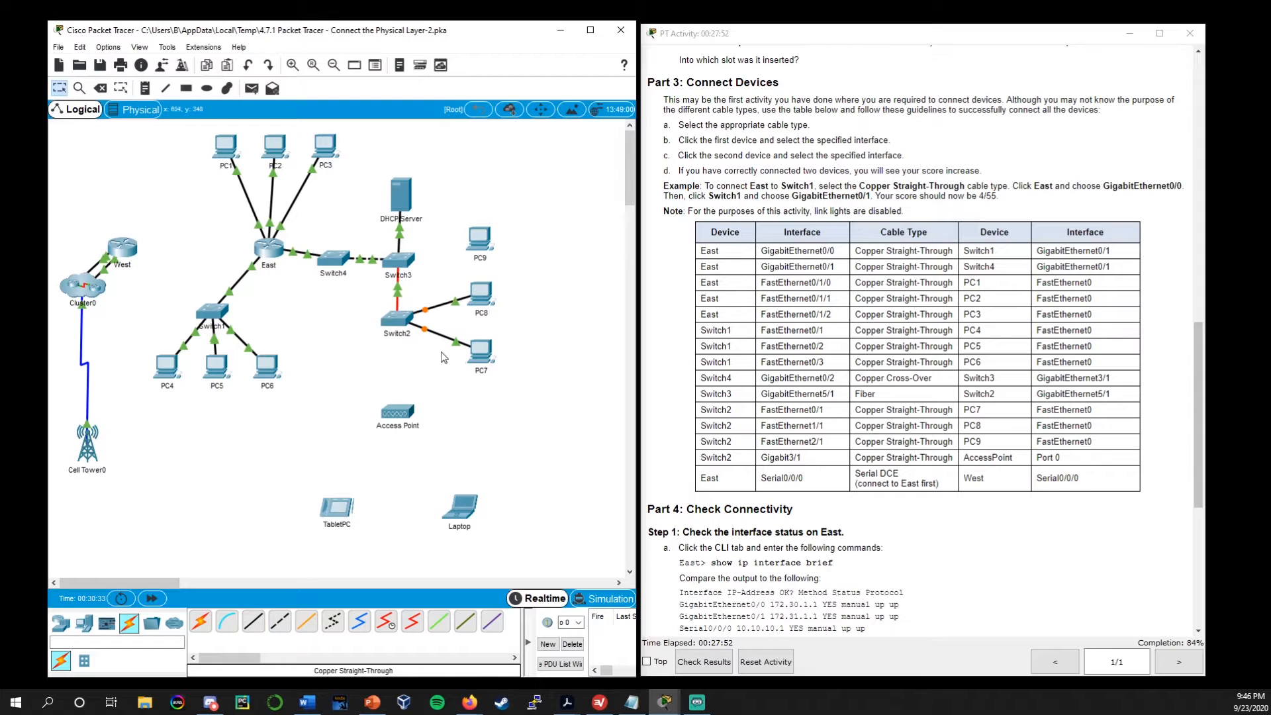
Connect Switch2 FastEthernet2/1 to PC9 FastEthernet0 with a Copper Straight-Through cable
click(255, 622)
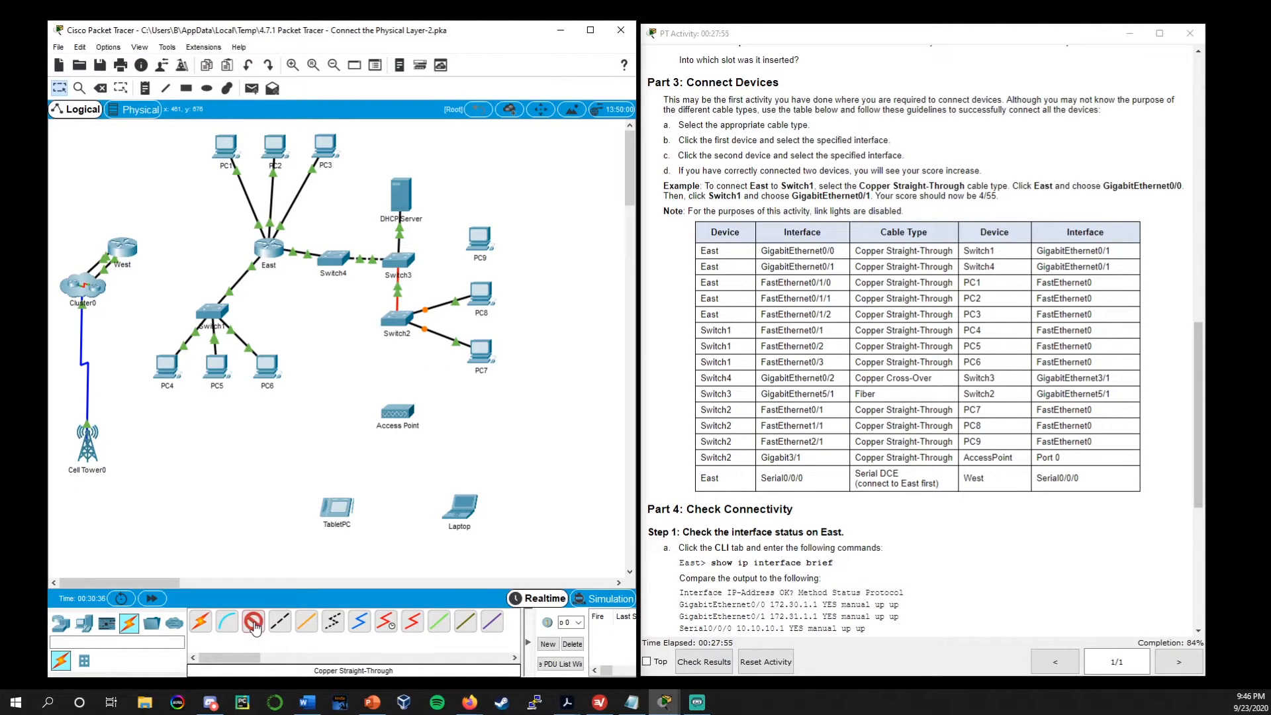
click(397, 319)
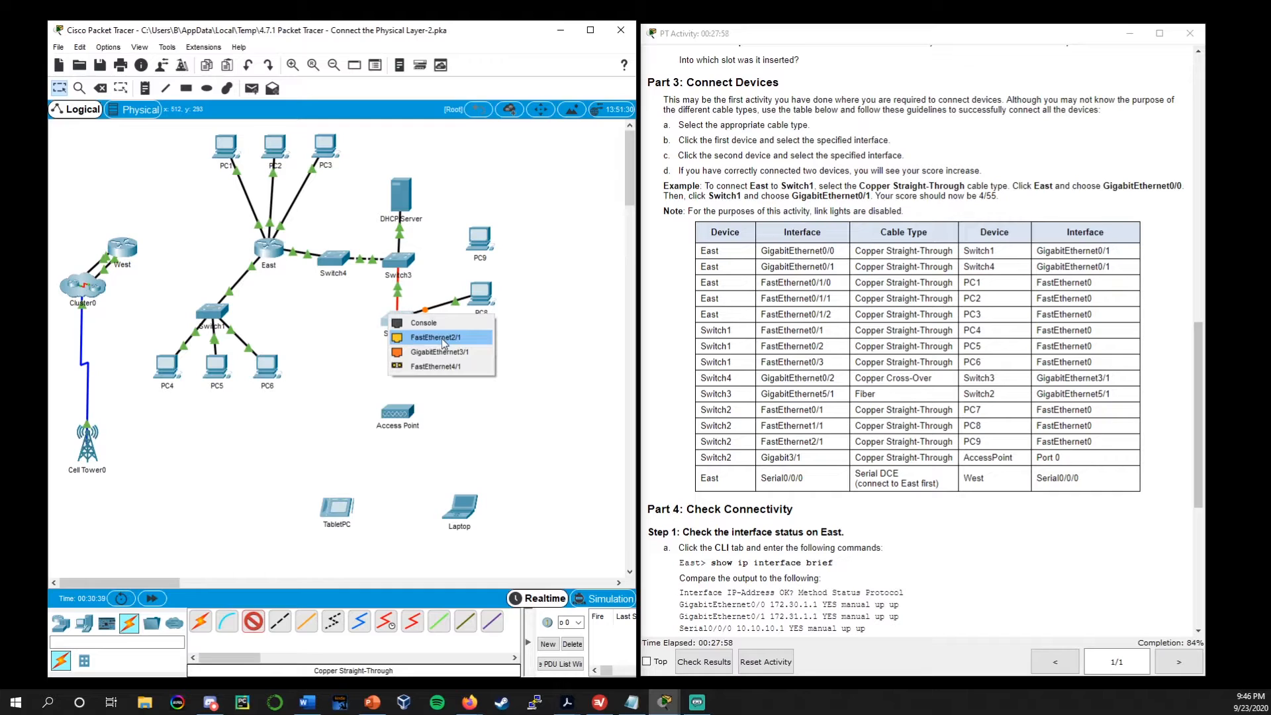
click(442, 338)
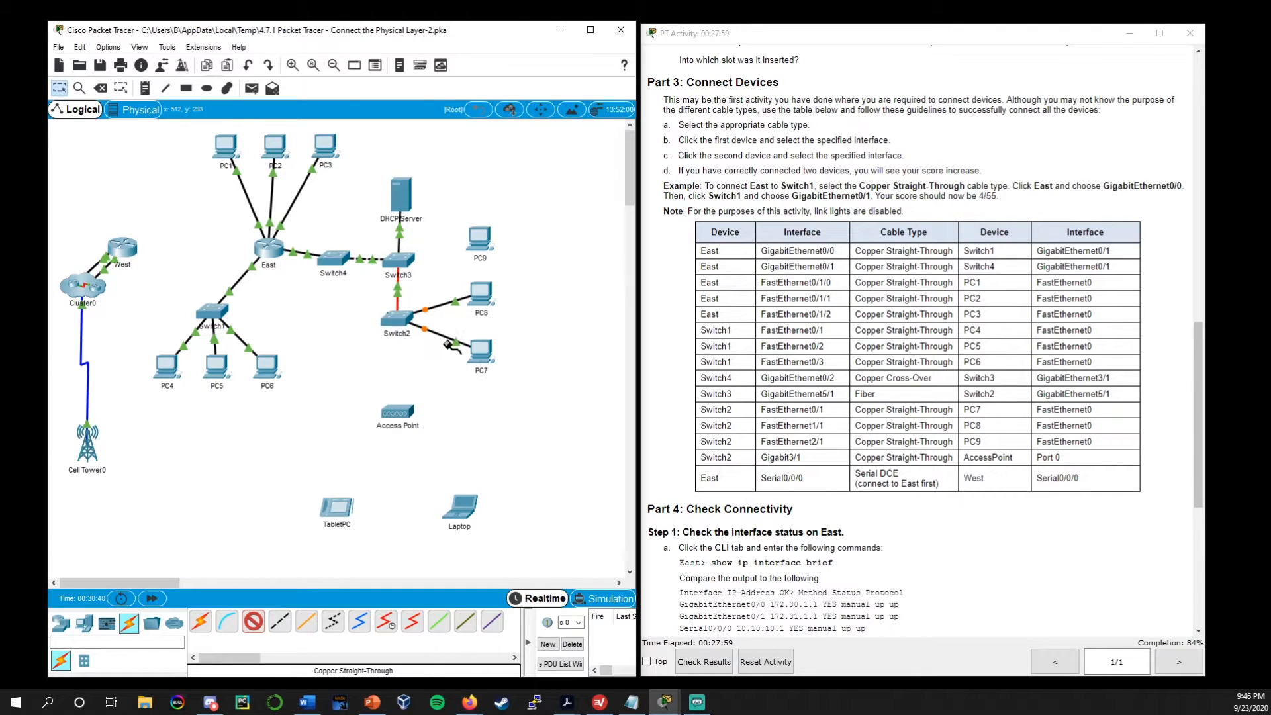
click(484, 247)
click(515, 292)
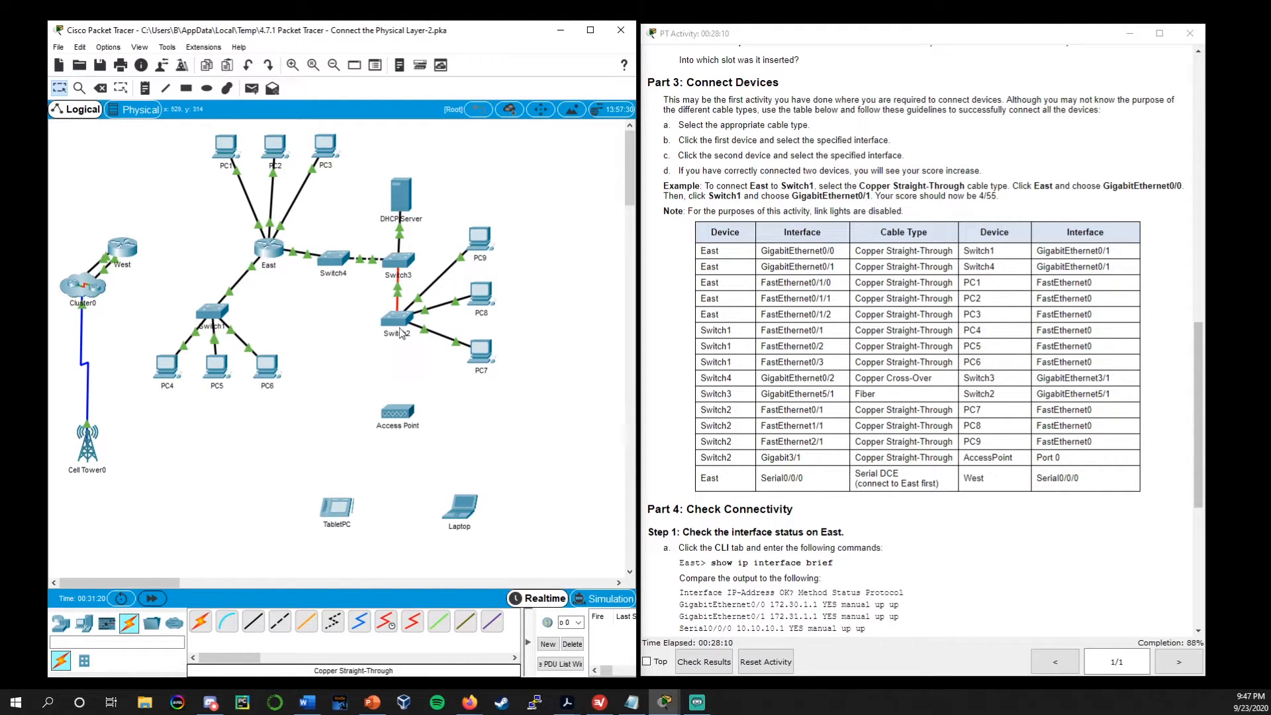
Connect Switch2 GigabitEthernet3/1 to Access Point Port 0 with a Copper Straight-Through cable
click(251, 627)
click(397, 318)
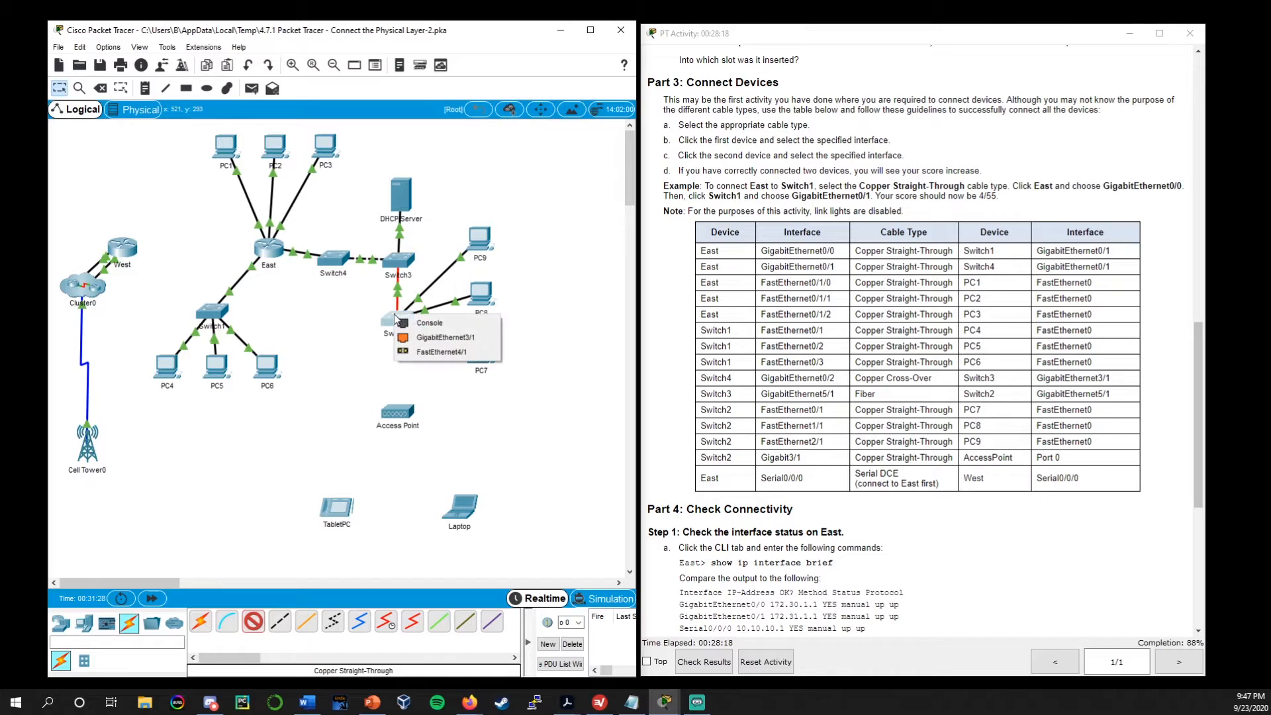
click(469, 336)
click(405, 419)
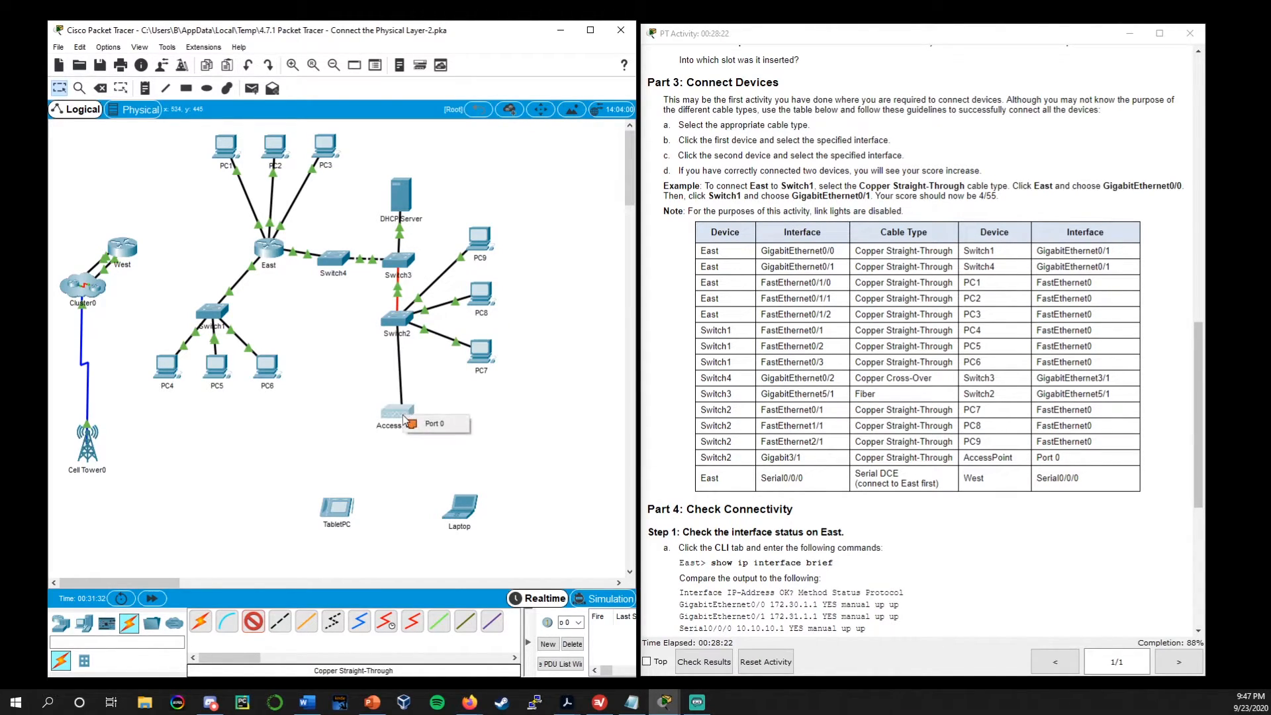
click(454, 427)
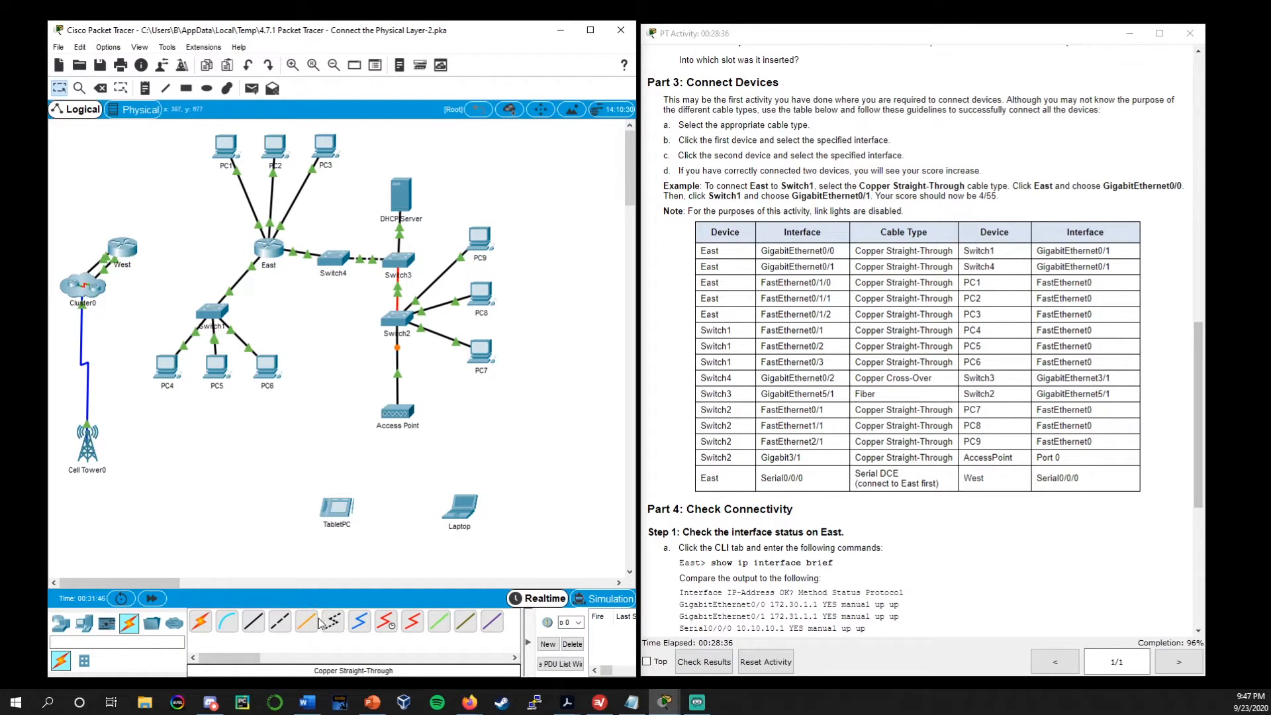
Connect East Serial0/0/0 to West Serial0/0/0 with a Serial DCE cable, starting from East
click(386, 622)
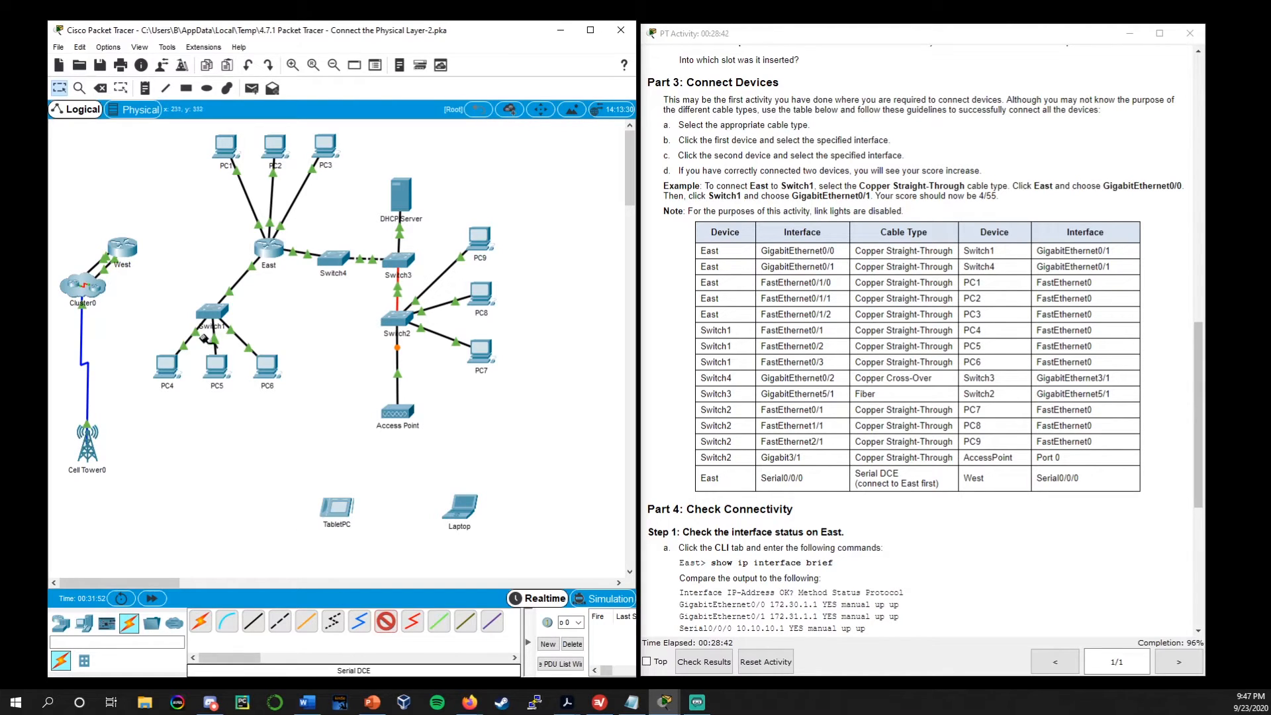
click(273, 250)
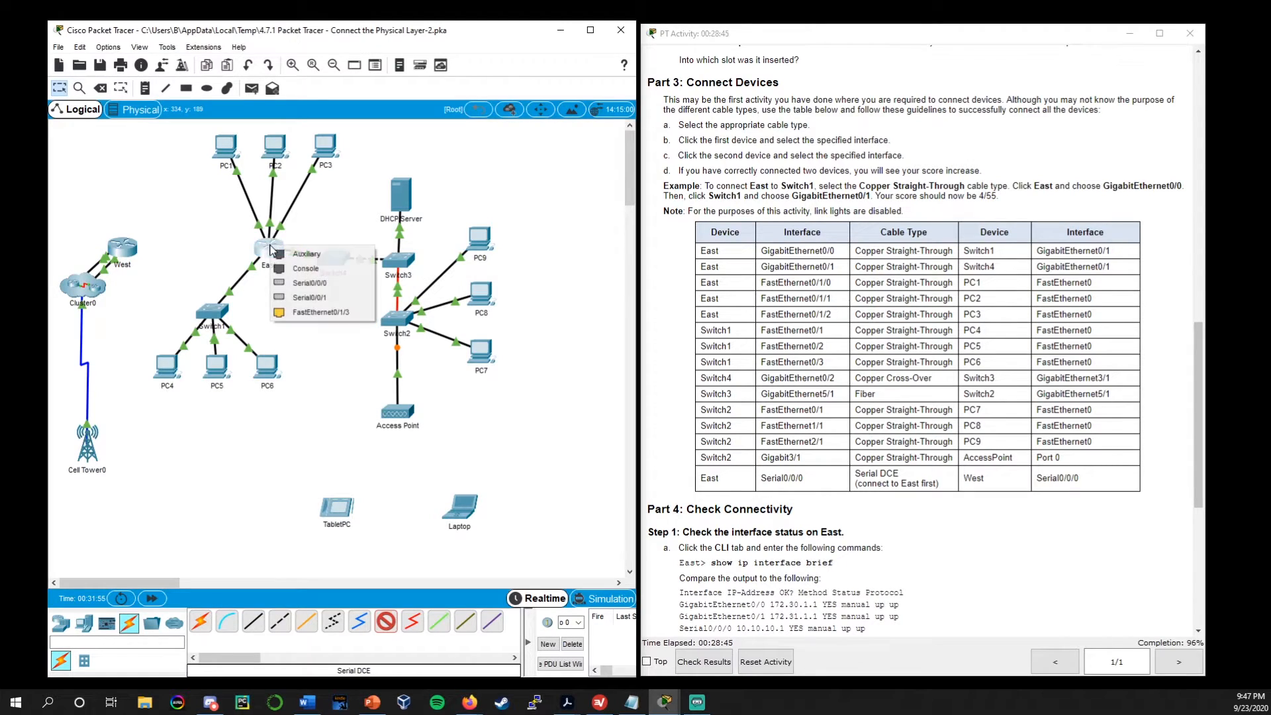
click(344, 285)
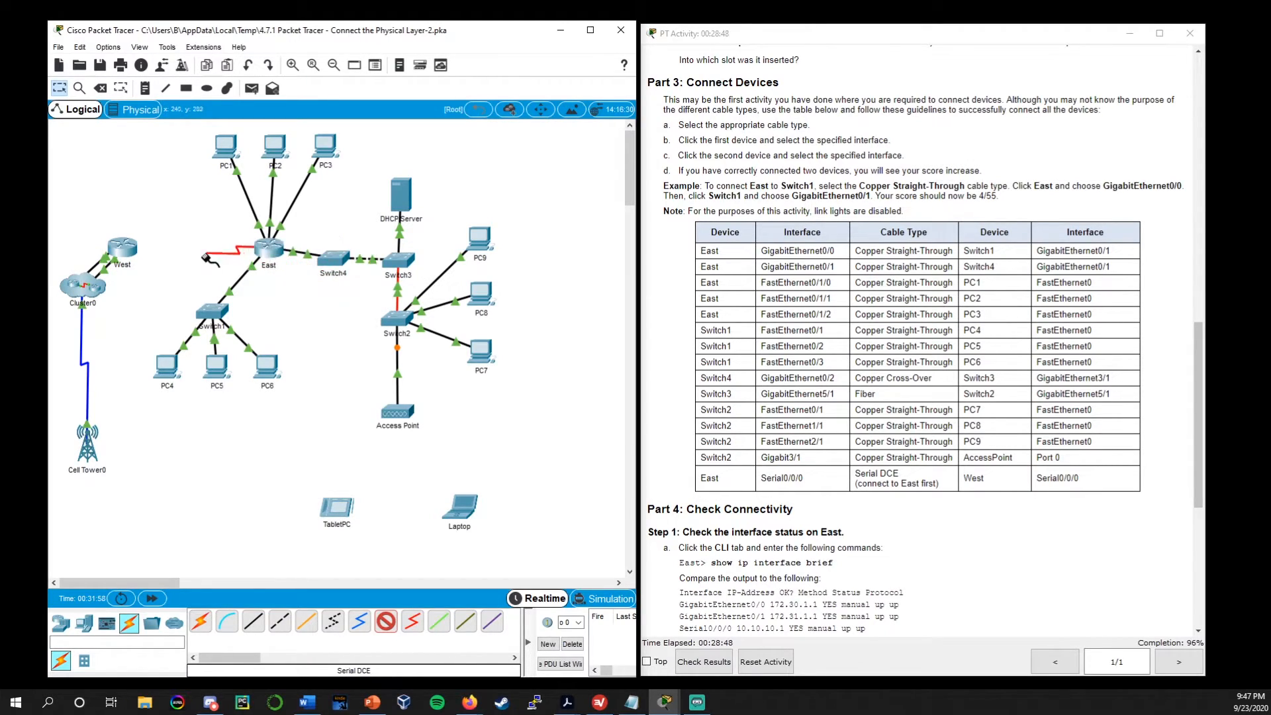
click(127, 252)
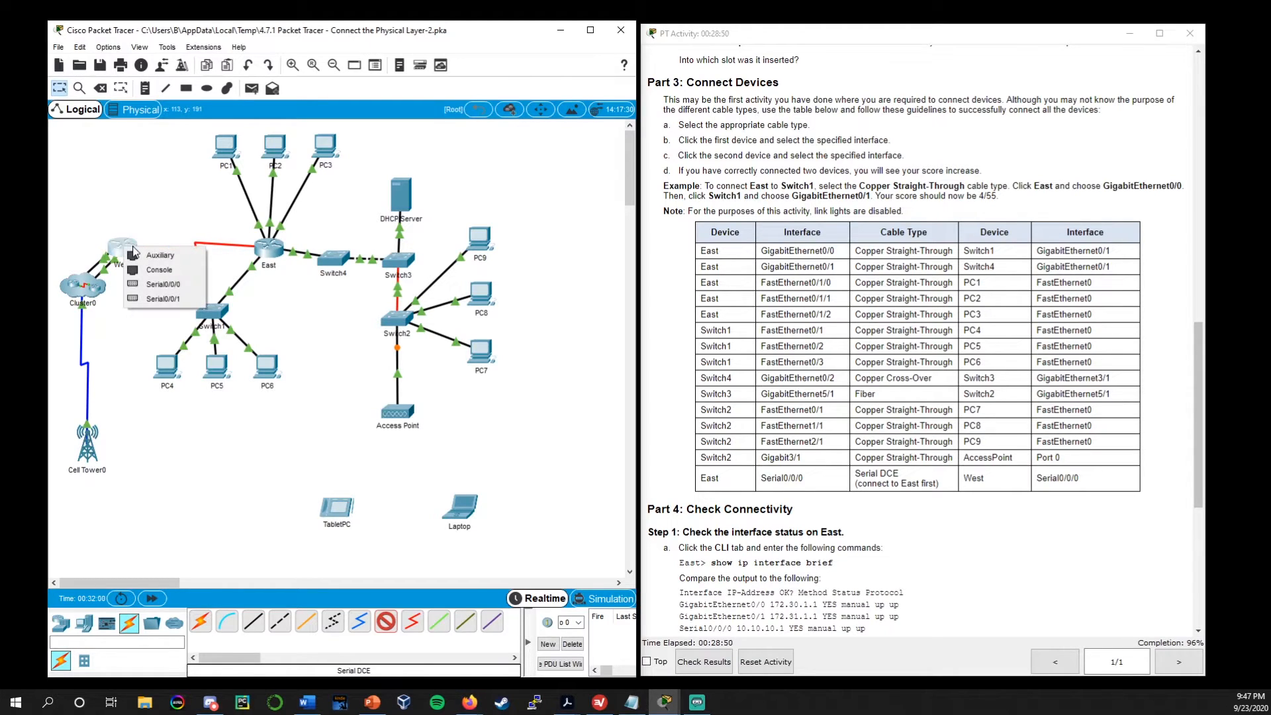
click(174, 286)
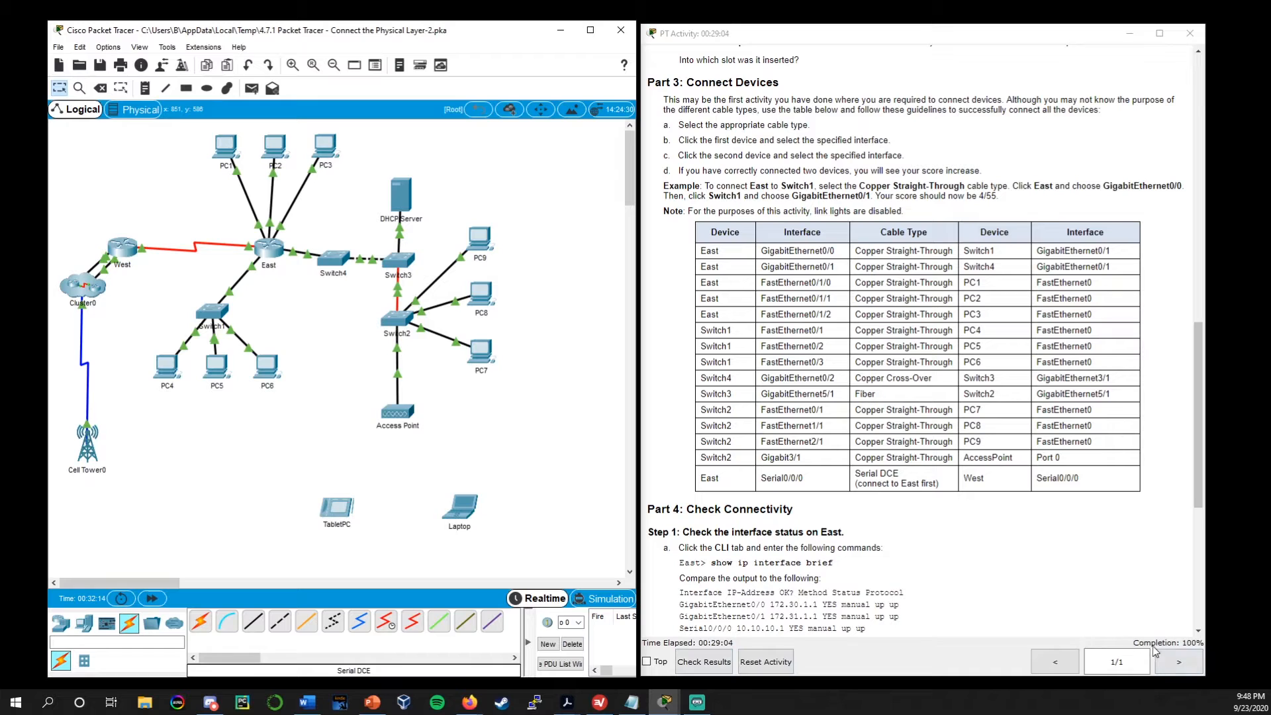
Check the activity results, review the full list of assessment items, and return to the topology with the instructions beside it
click(699, 662)
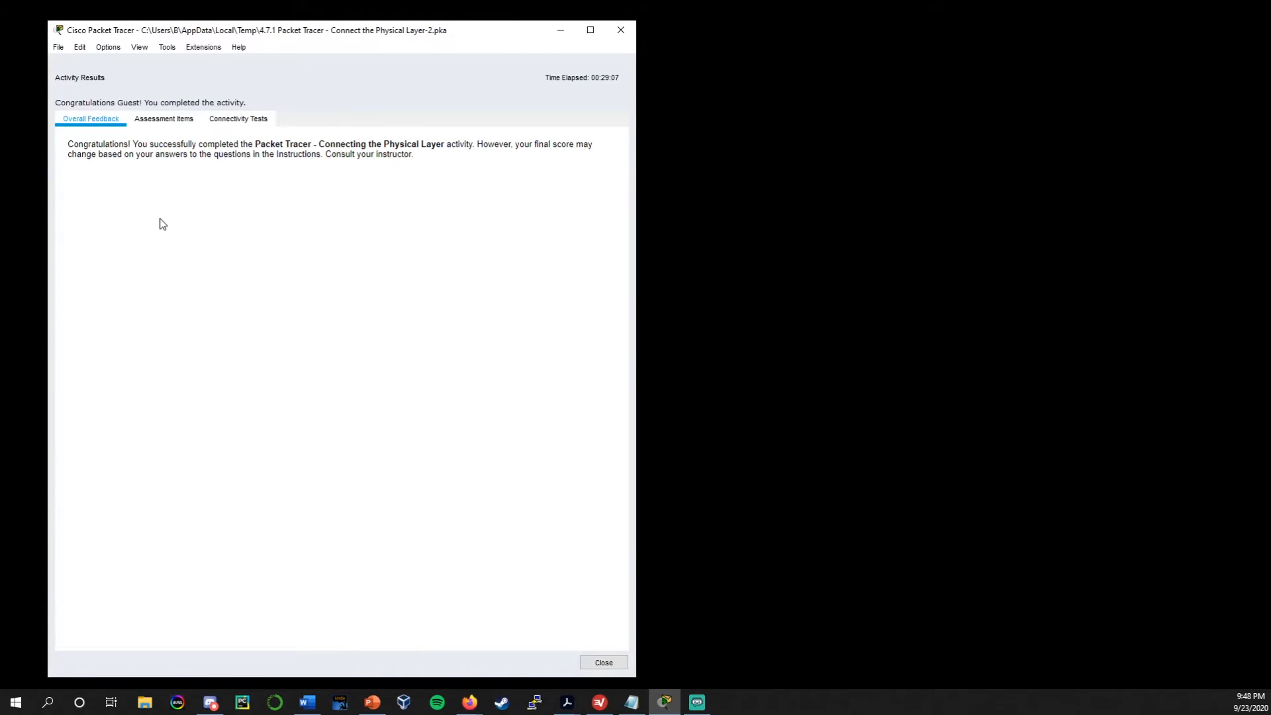
click(165, 122)
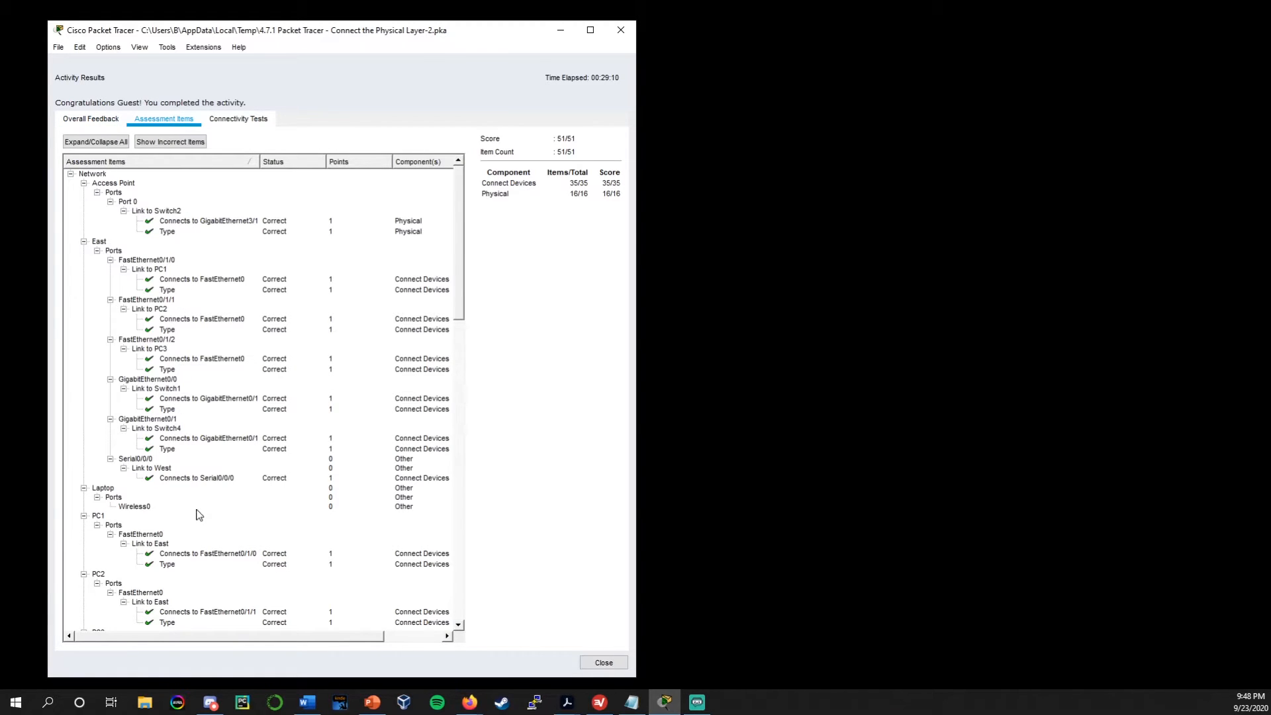
scroll(186, 375, down, 14)
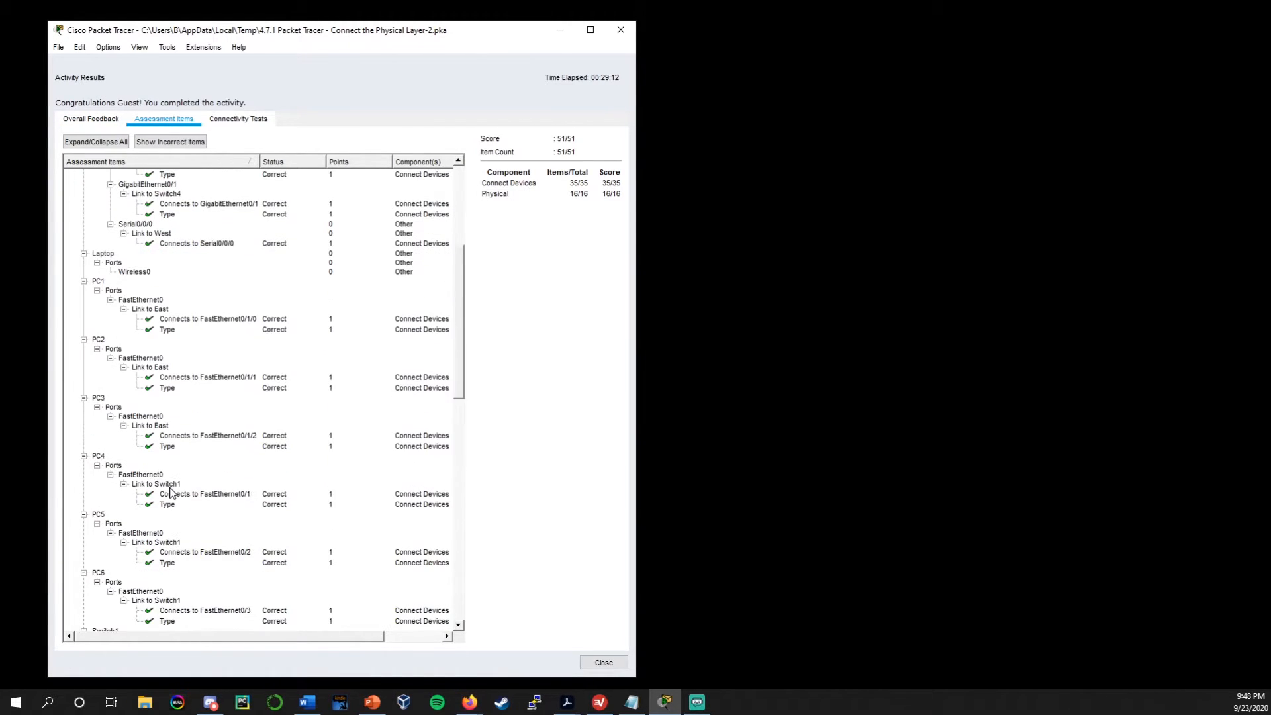
scroll(160, 508, down, 15)
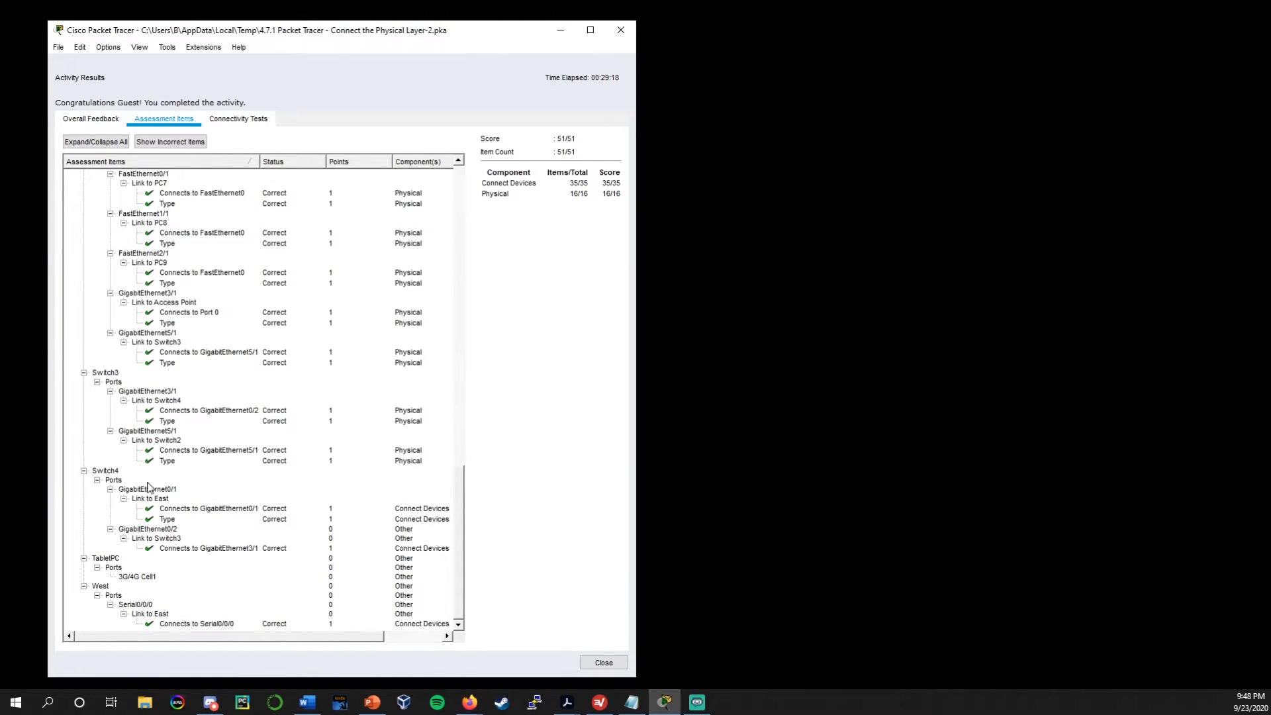
scroll(149, 507, up, 19)
scroll(150, 506, up, 10)
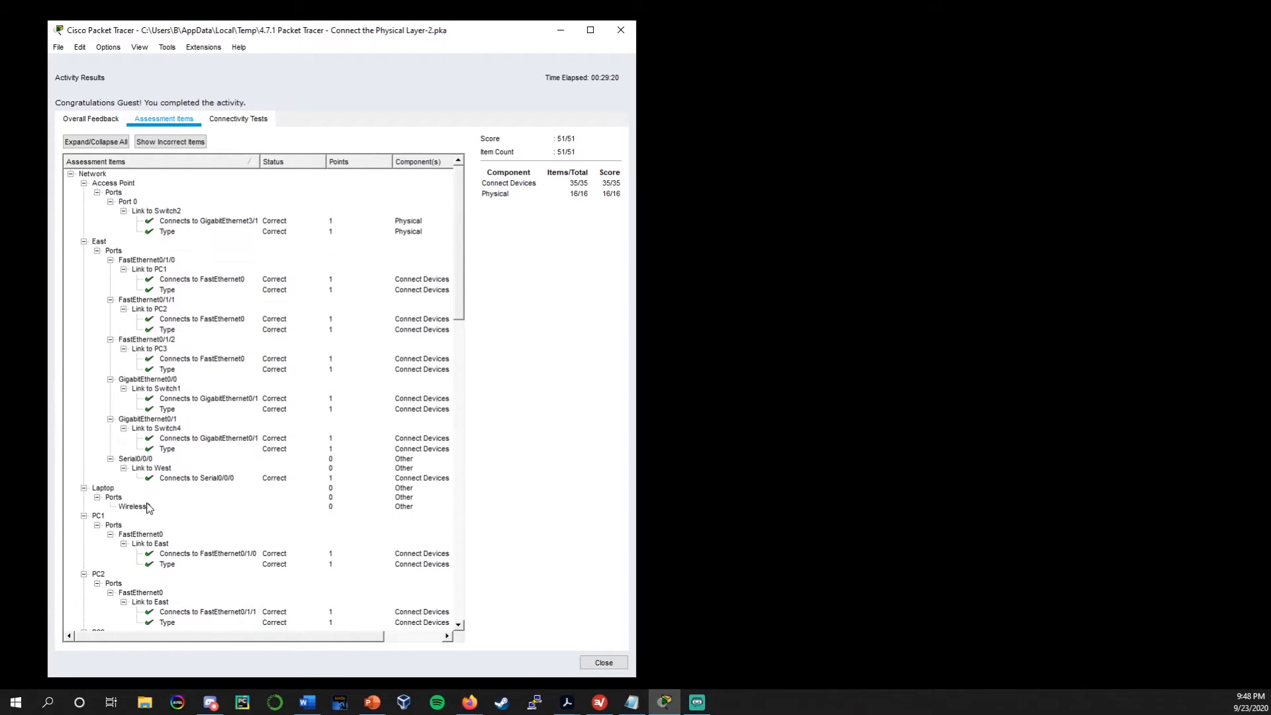
click(604, 663)
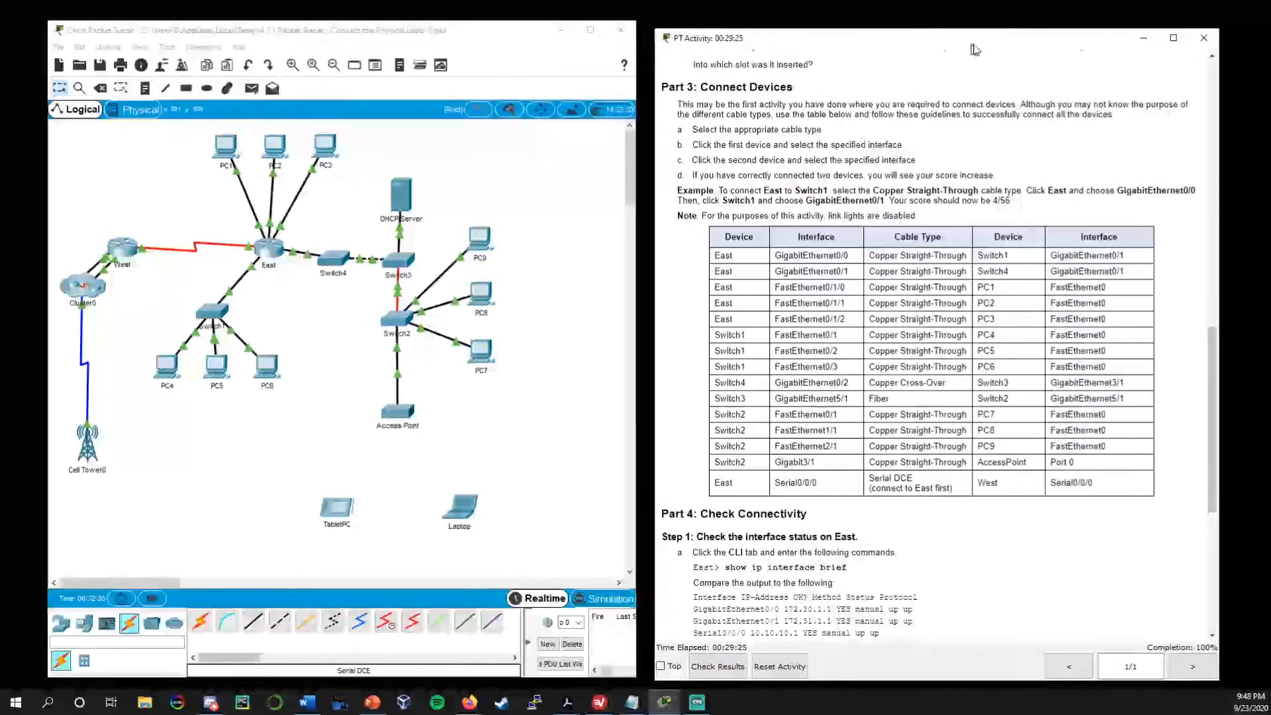
drag(972, 50, 966, 46)
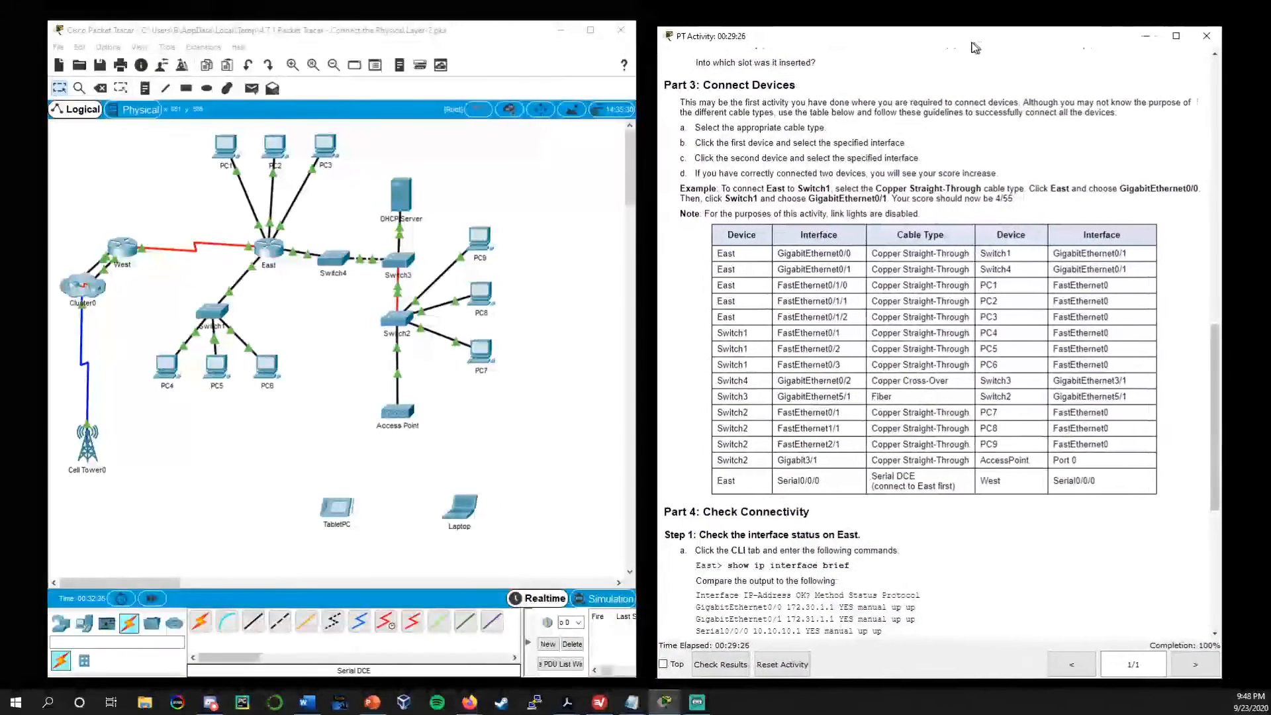
Run show ip interface brief in the East router's command line, as Part 4 Step 1 of the instructions asks
scroll(901, 308, down, 3)
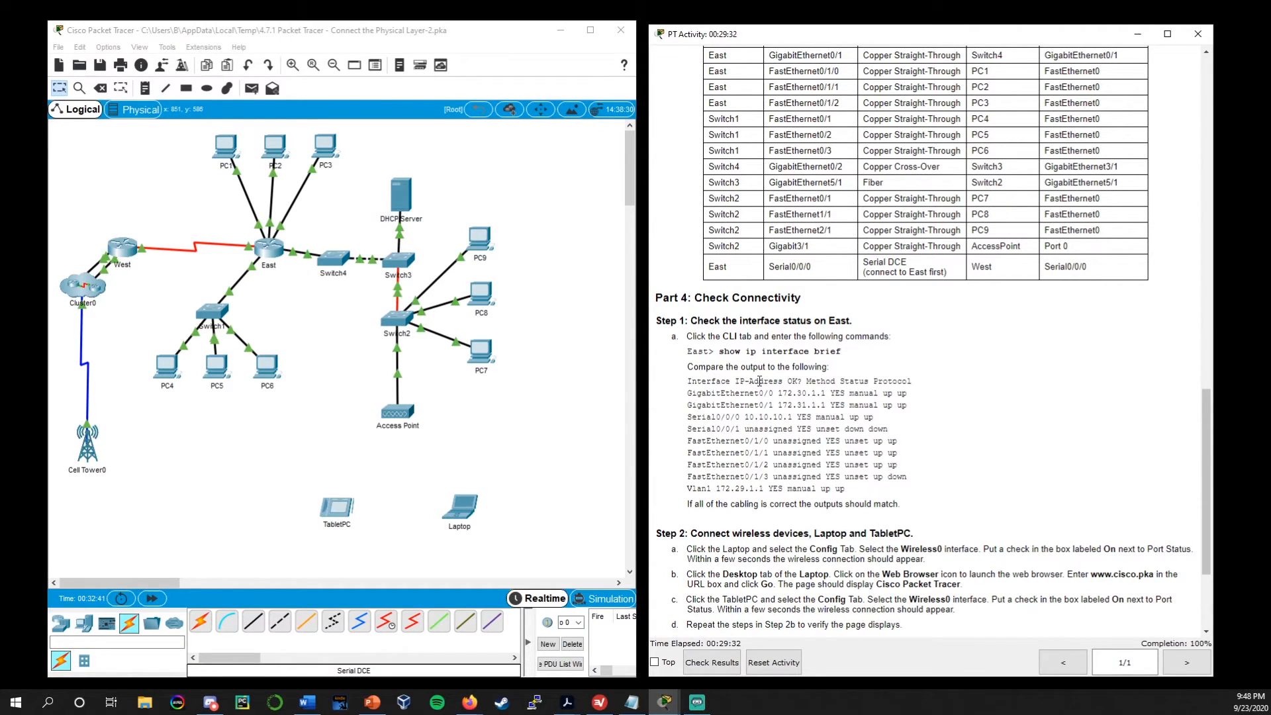
drag(691, 322, 869, 320)
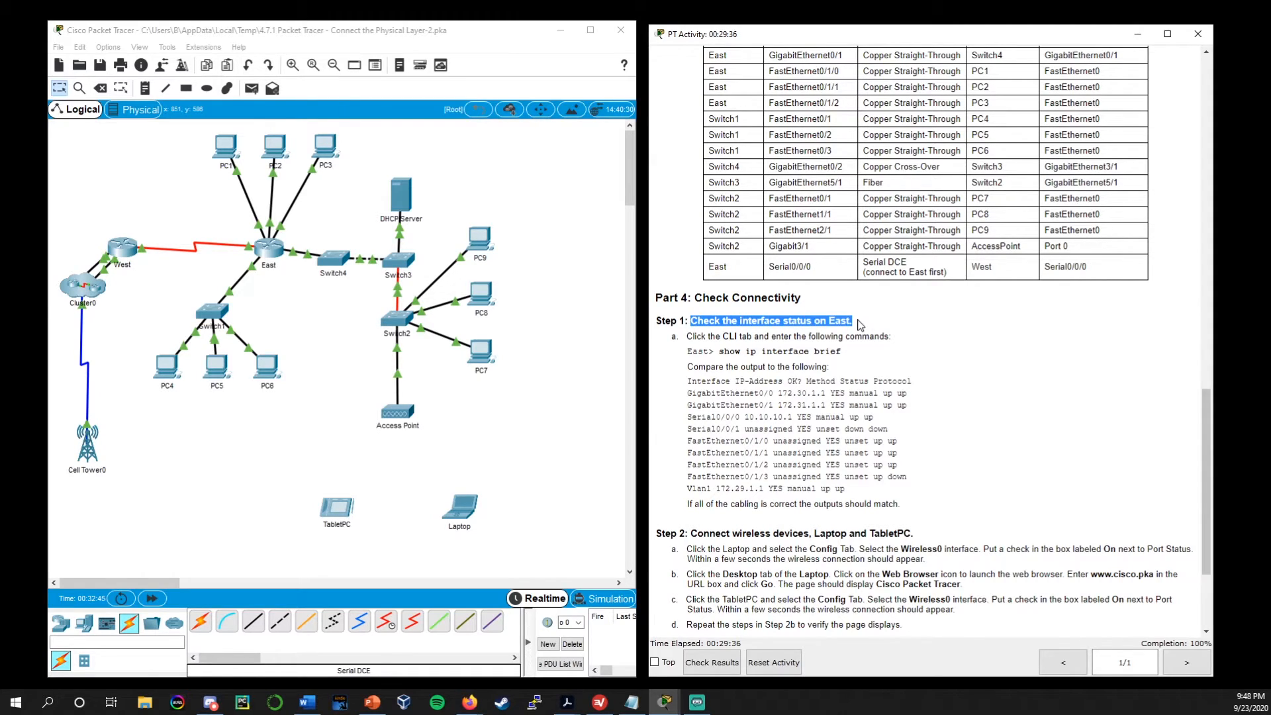
click(860, 325)
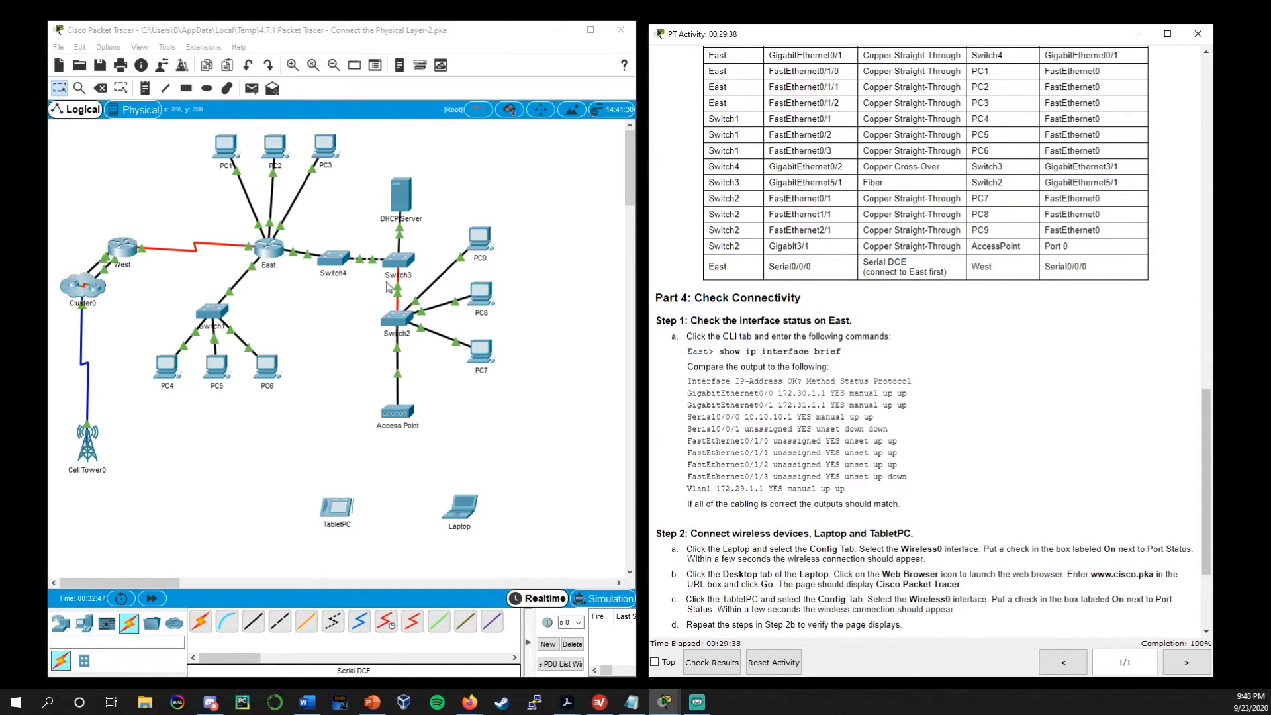
click(271, 250)
click(550, 175)
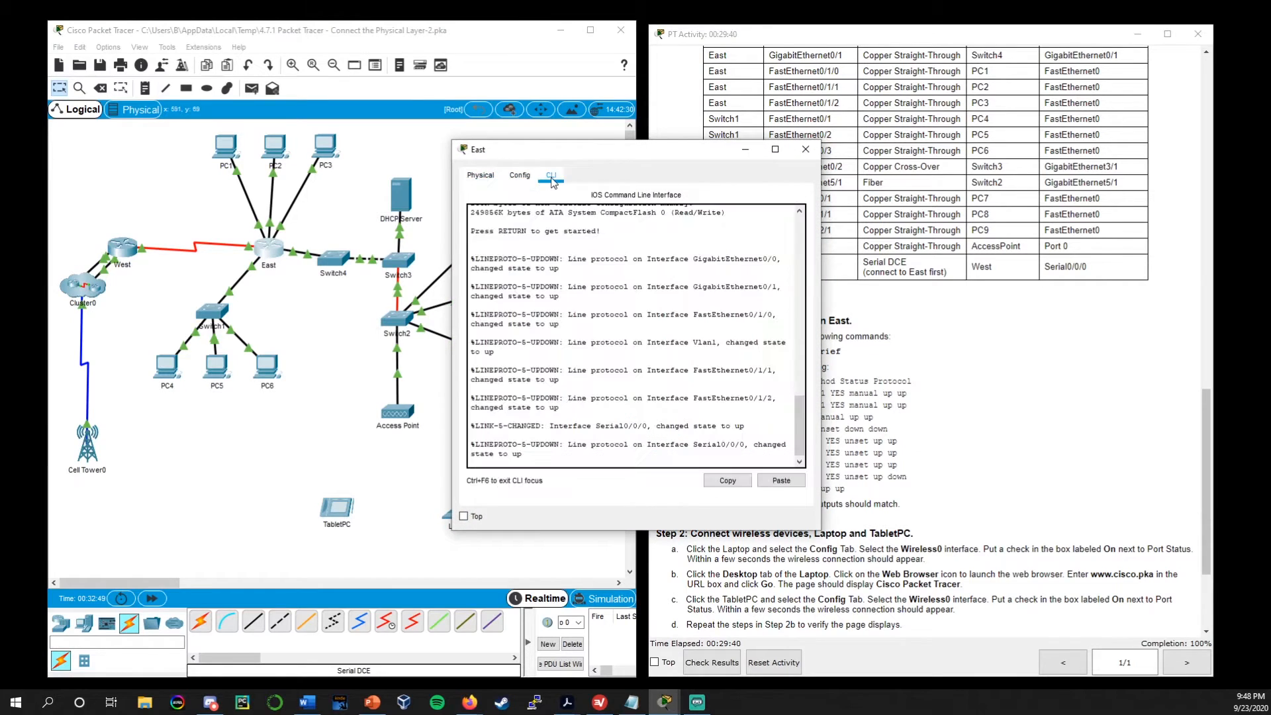
drag(599, 151, 341, 103)
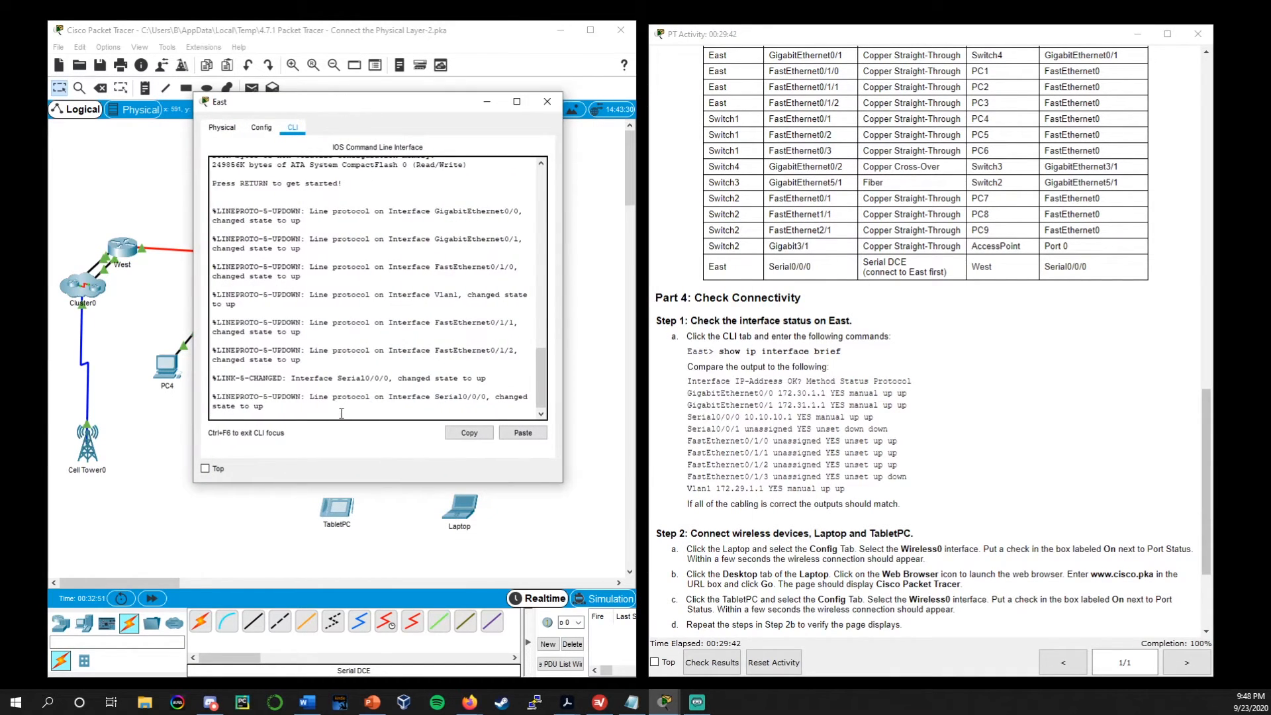
key(Return)
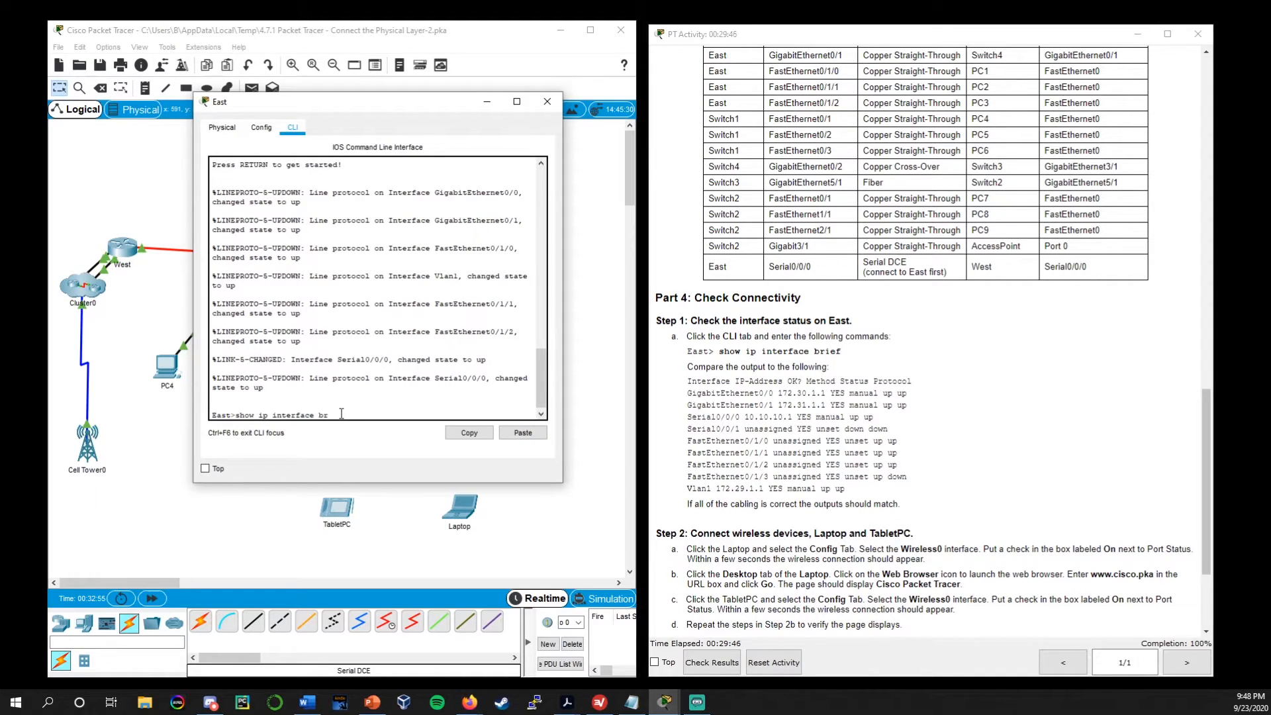
text(show ip interface brief)
key(Return)
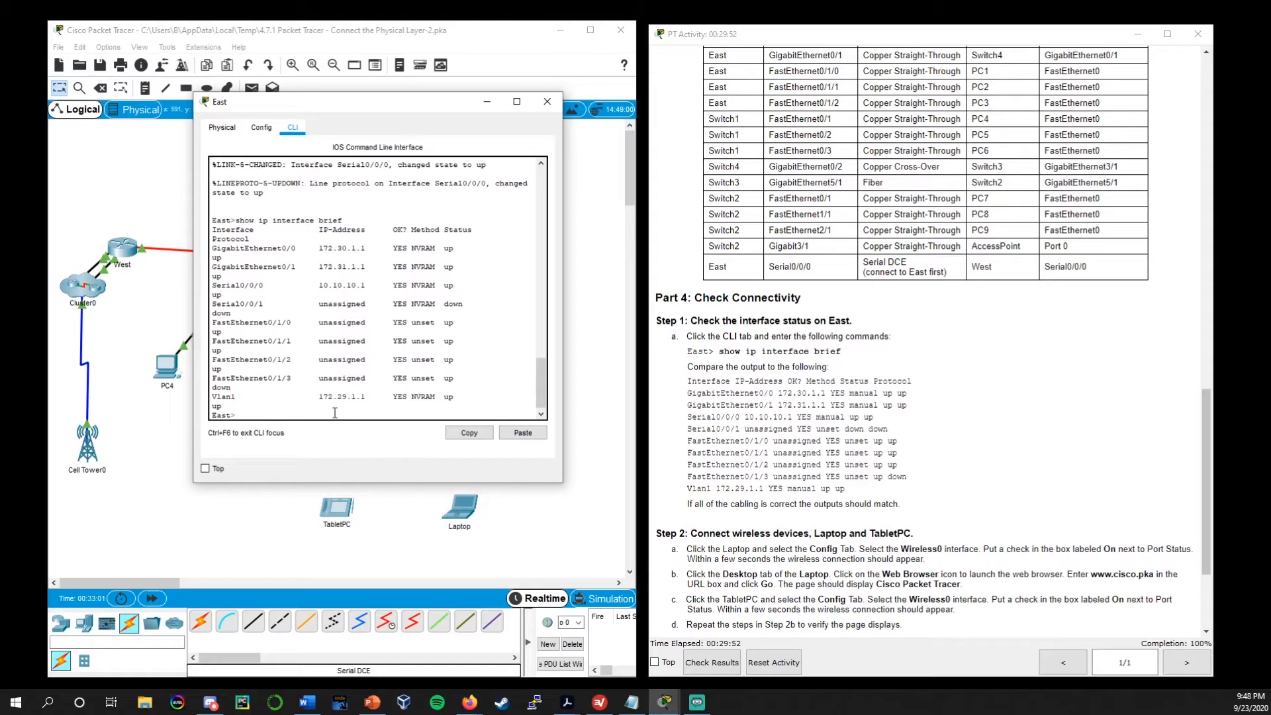
Compare East's interface addresses and statuses with the expected output in the instructions, and close the router's window
drag(463, 375, 312, 318)
click(460, 338)
drag(460, 288, 203, 247)
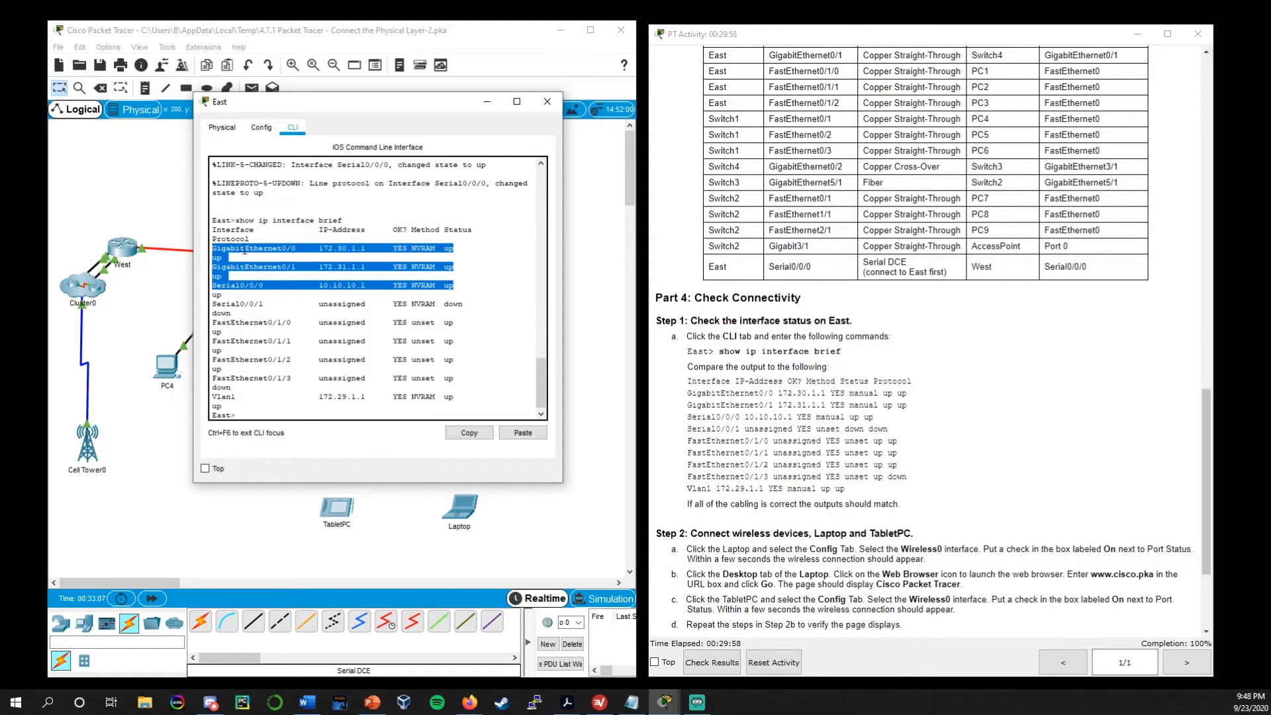
click(303, 256)
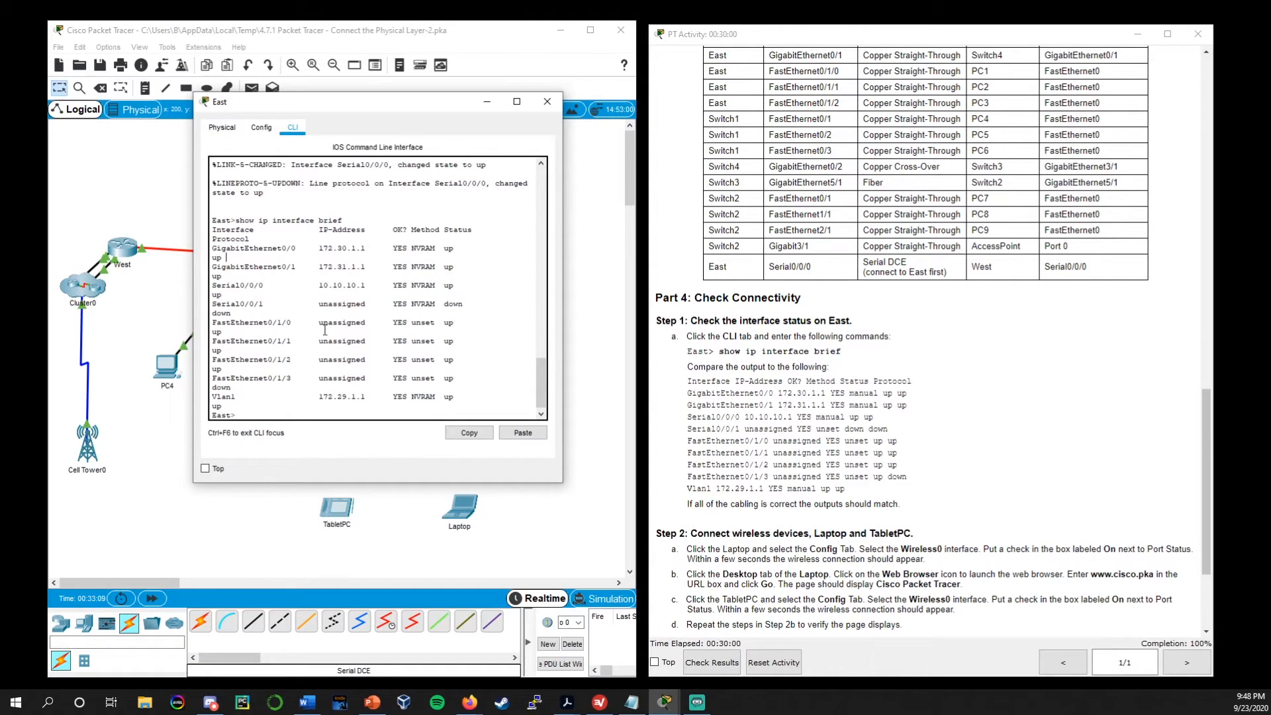
scroll(1025, 278, up, 2)
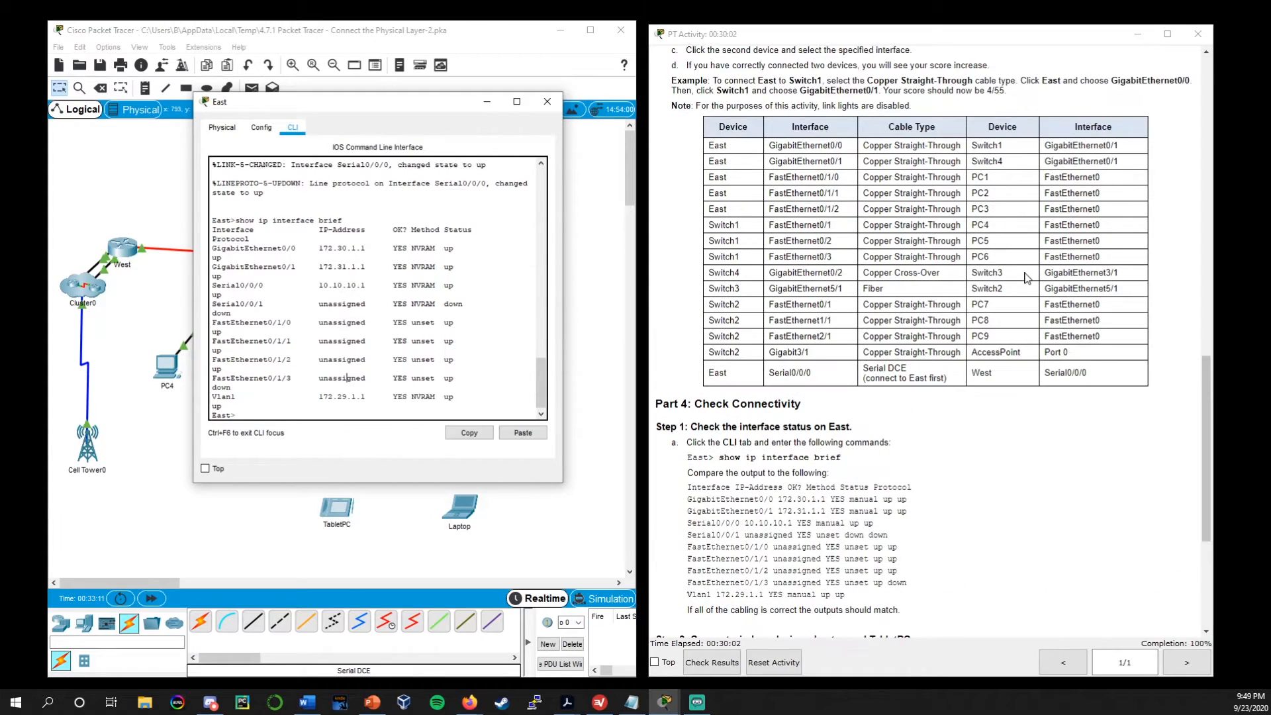
click(541, 413)
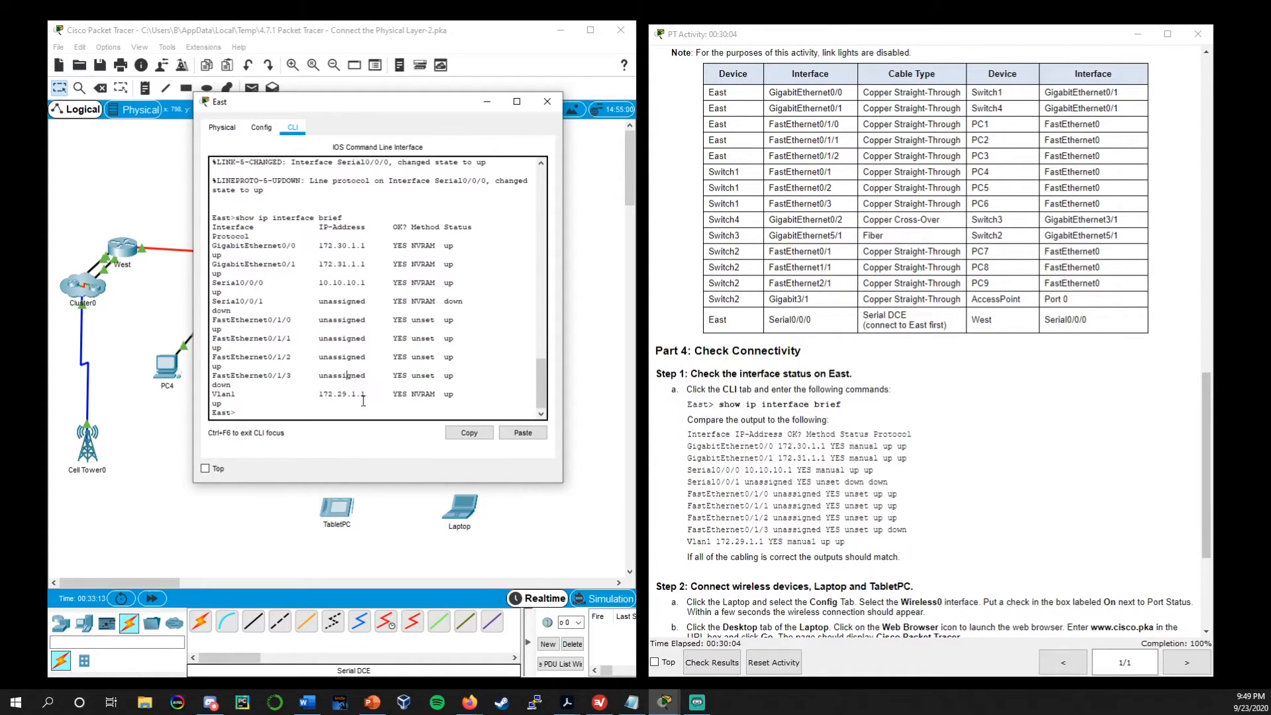
scroll(841, 413, down, 3)
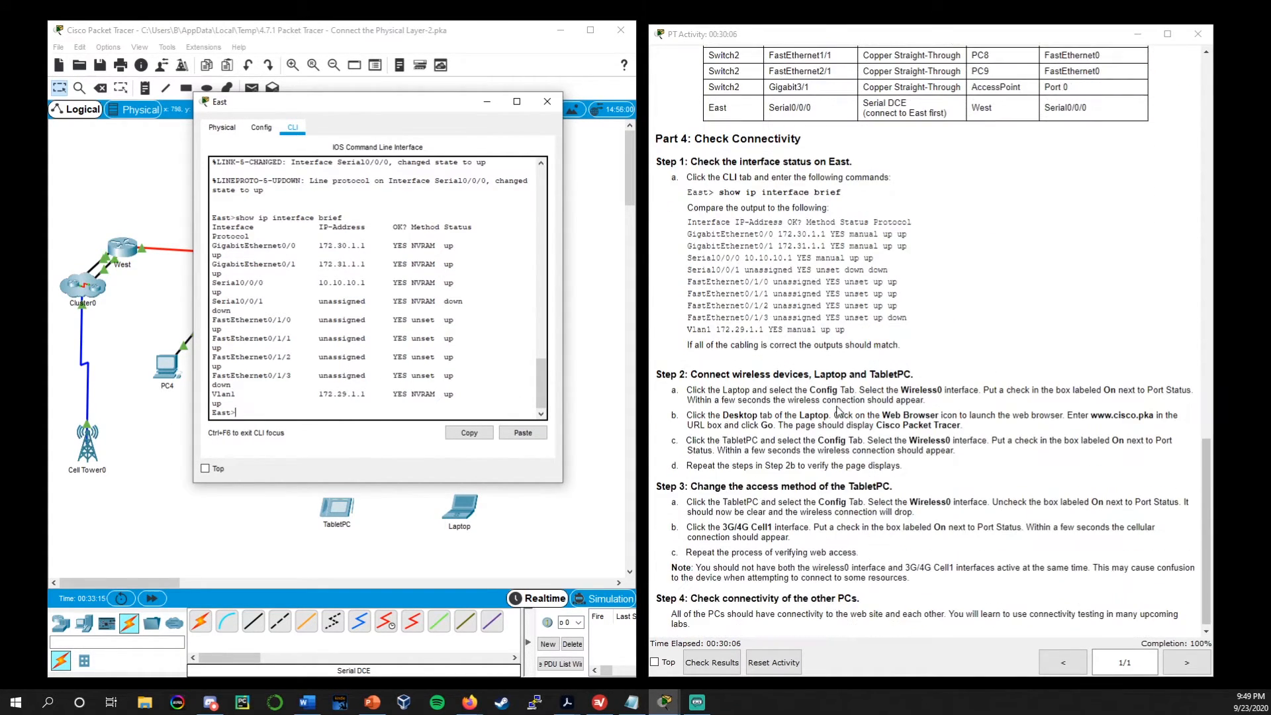
click(547, 101)
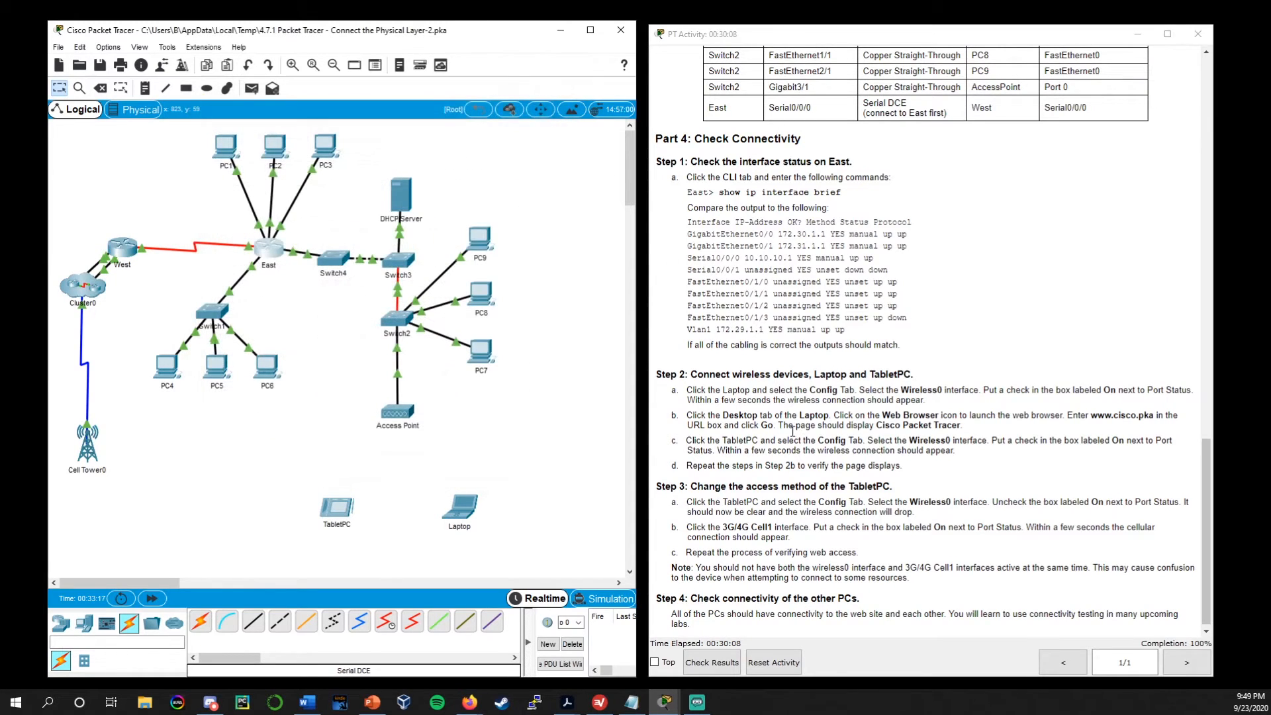
Turn on the Laptop's Wireless0 port as described in Part 4 Step 2, and move its window clear of the topology
scroll(712, 434, up, 1)
drag(692, 427, 912, 429)
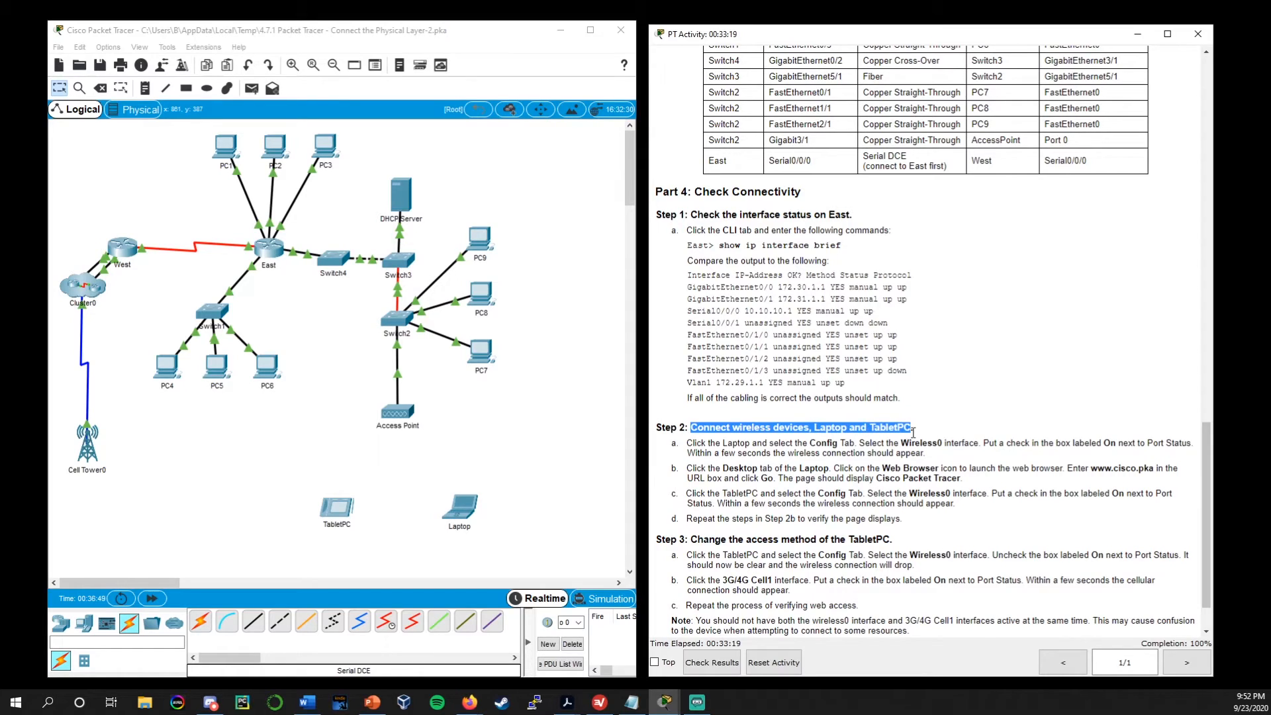
click(772, 444)
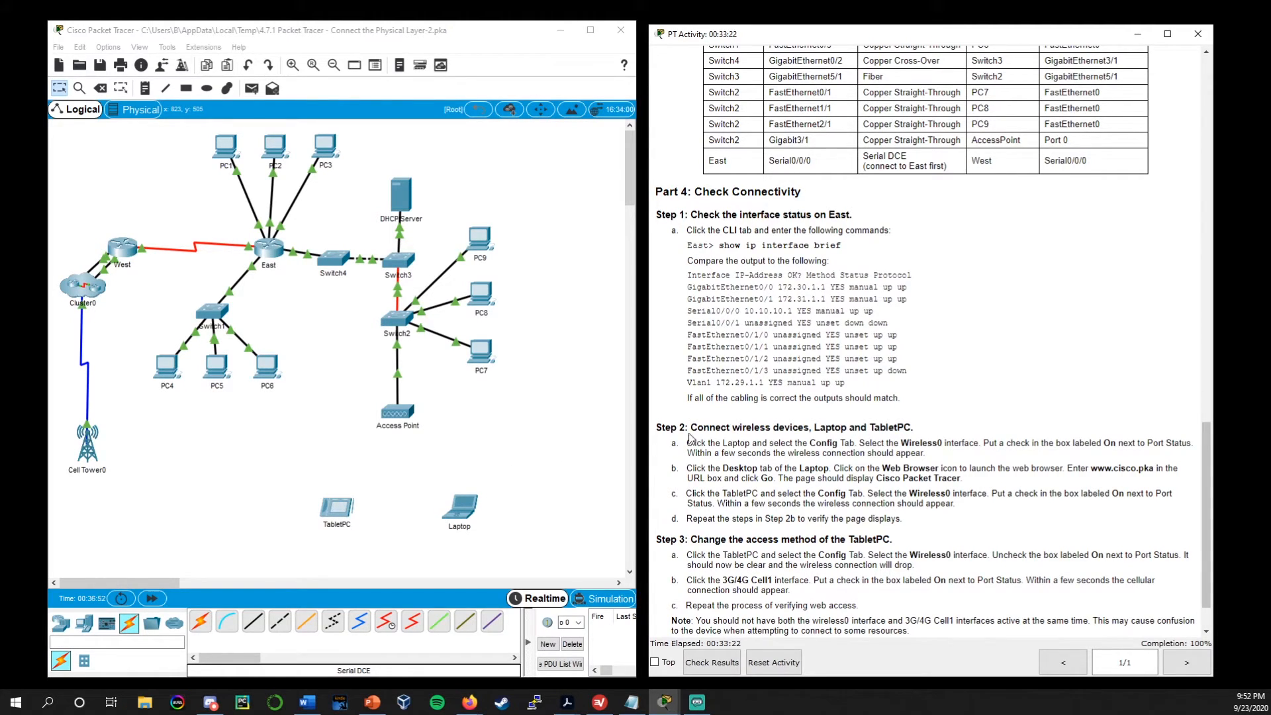
click(466, 514)
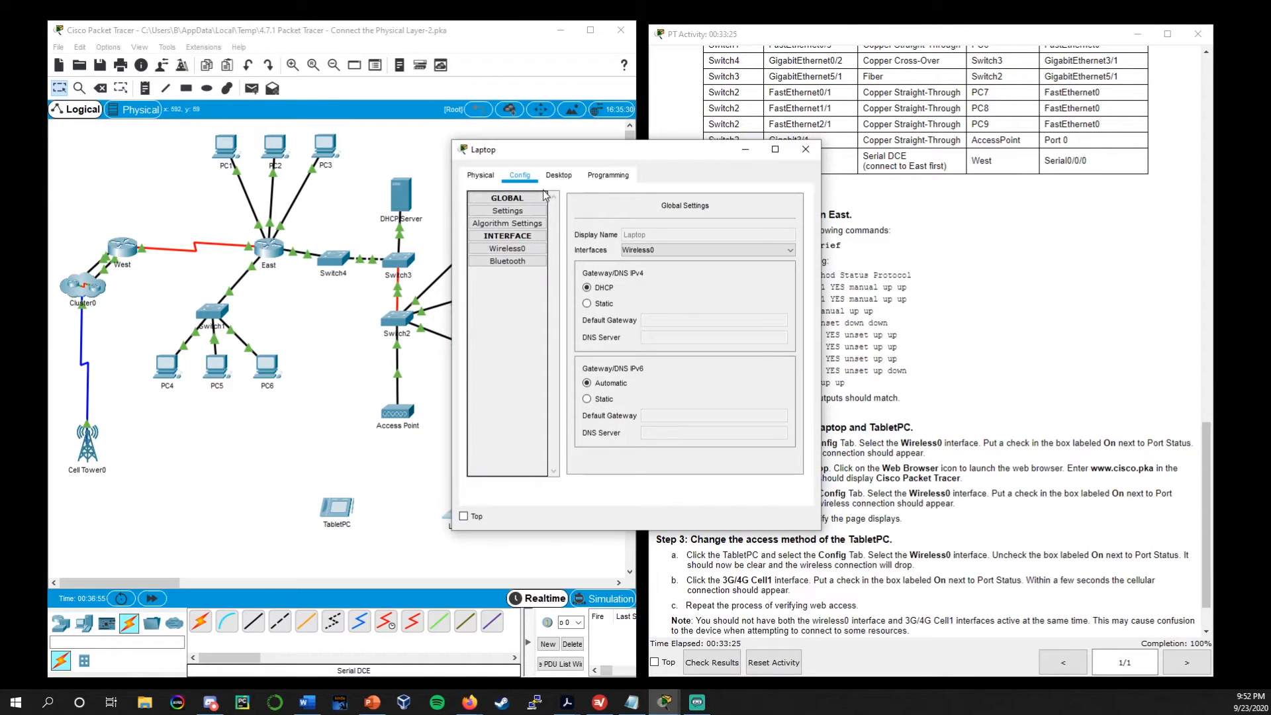
drag(579, 157, 493, 154)
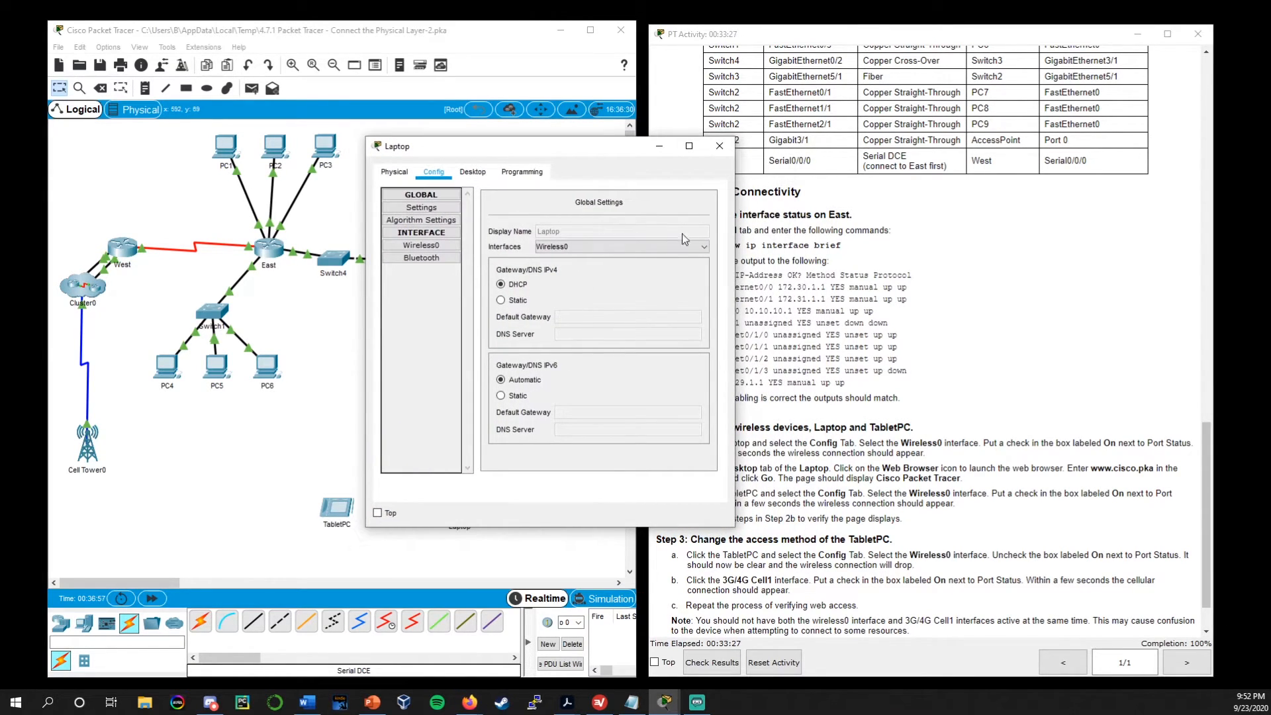
drag(734, 221, 869, 220)
click(431, 246)
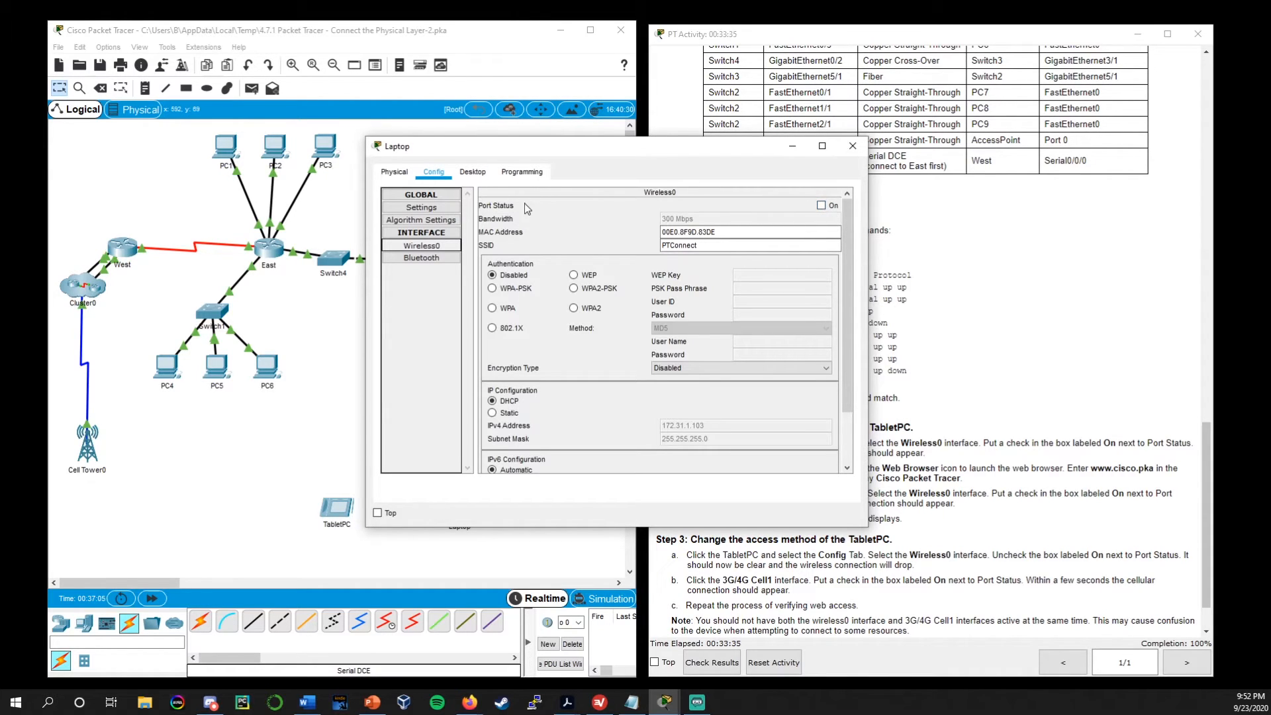
click(820, 206)
drag(737, 148, 945, 148)
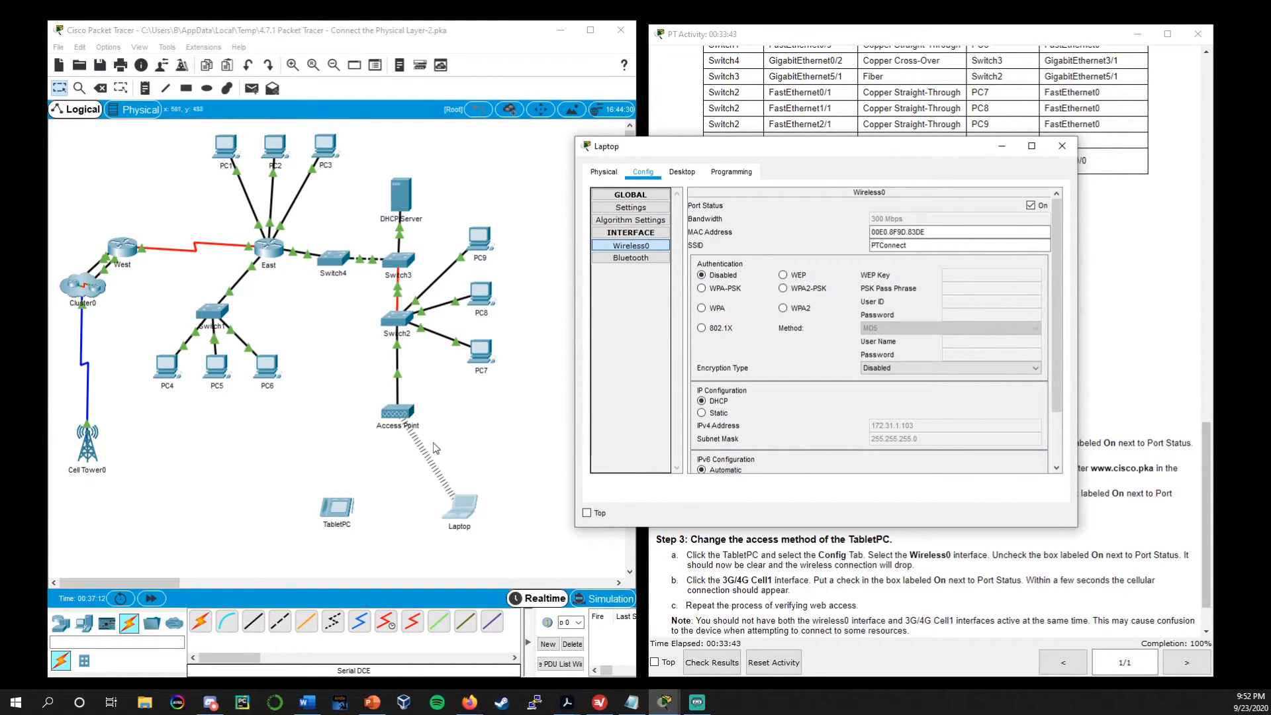
Close the Laptop's configuration window and fast-forward the simulation time
drag(840, 144, 540, 82)
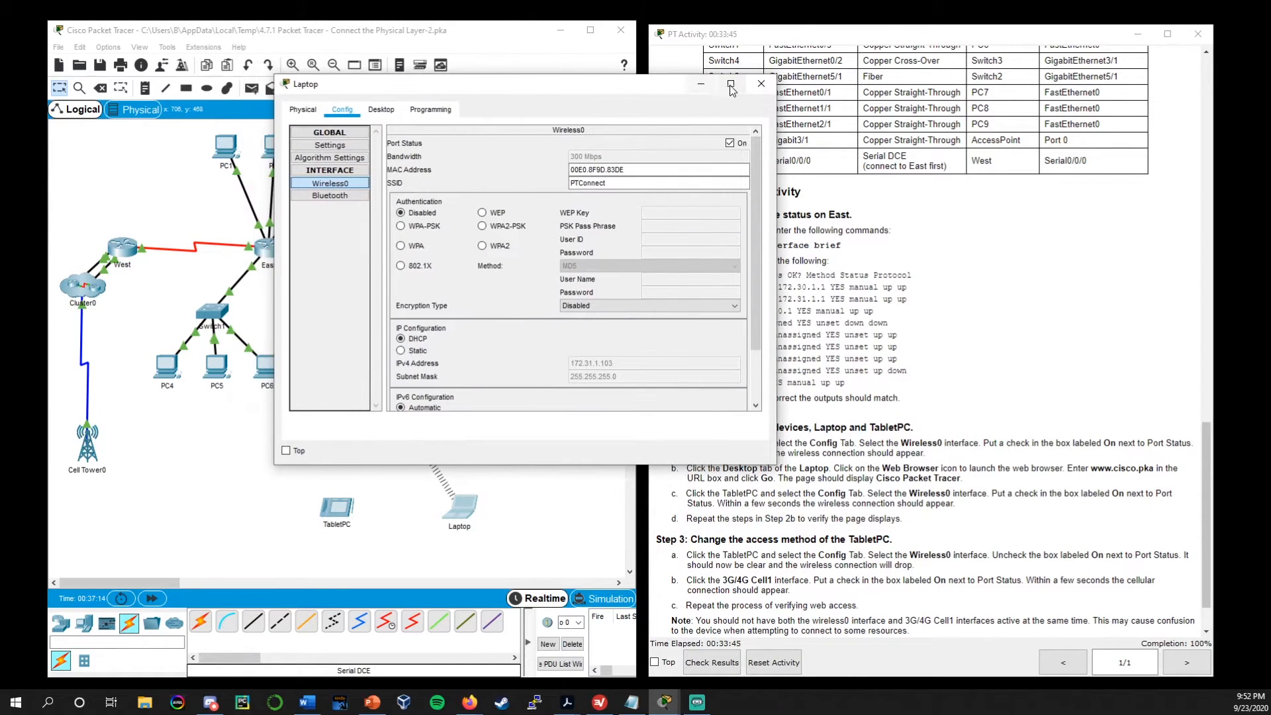
click(761, 85)
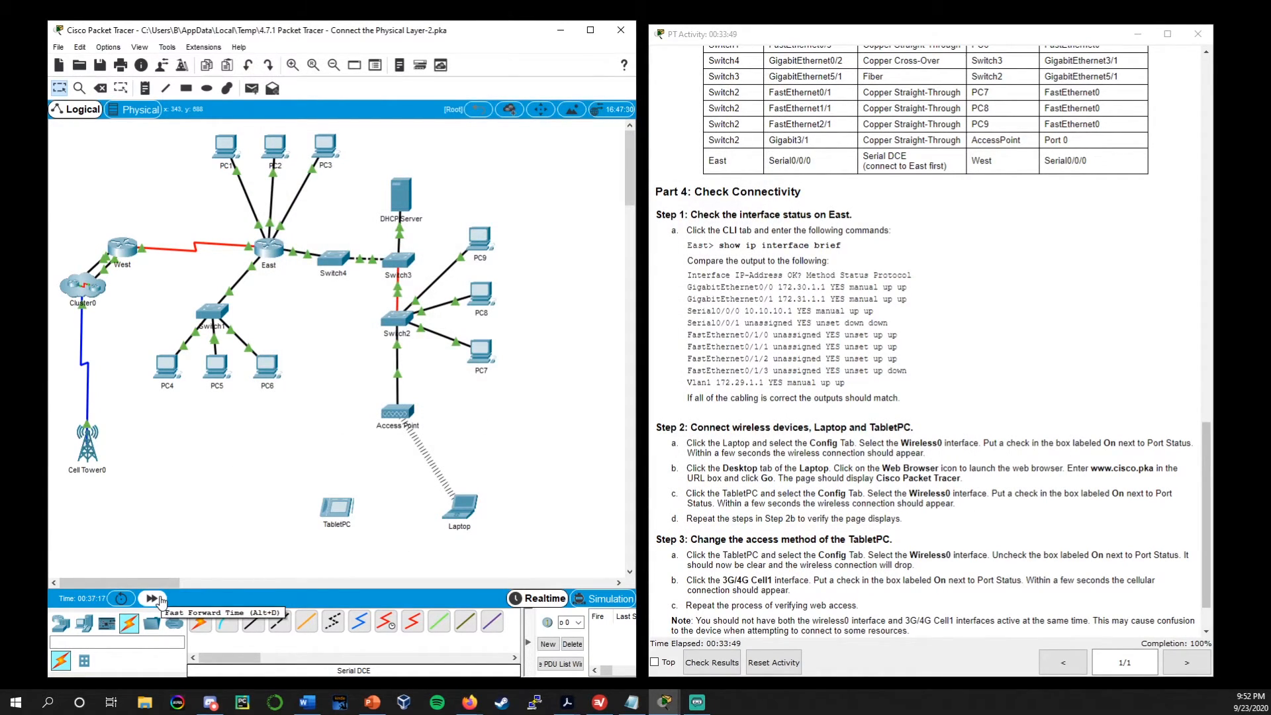
click(161, 599)
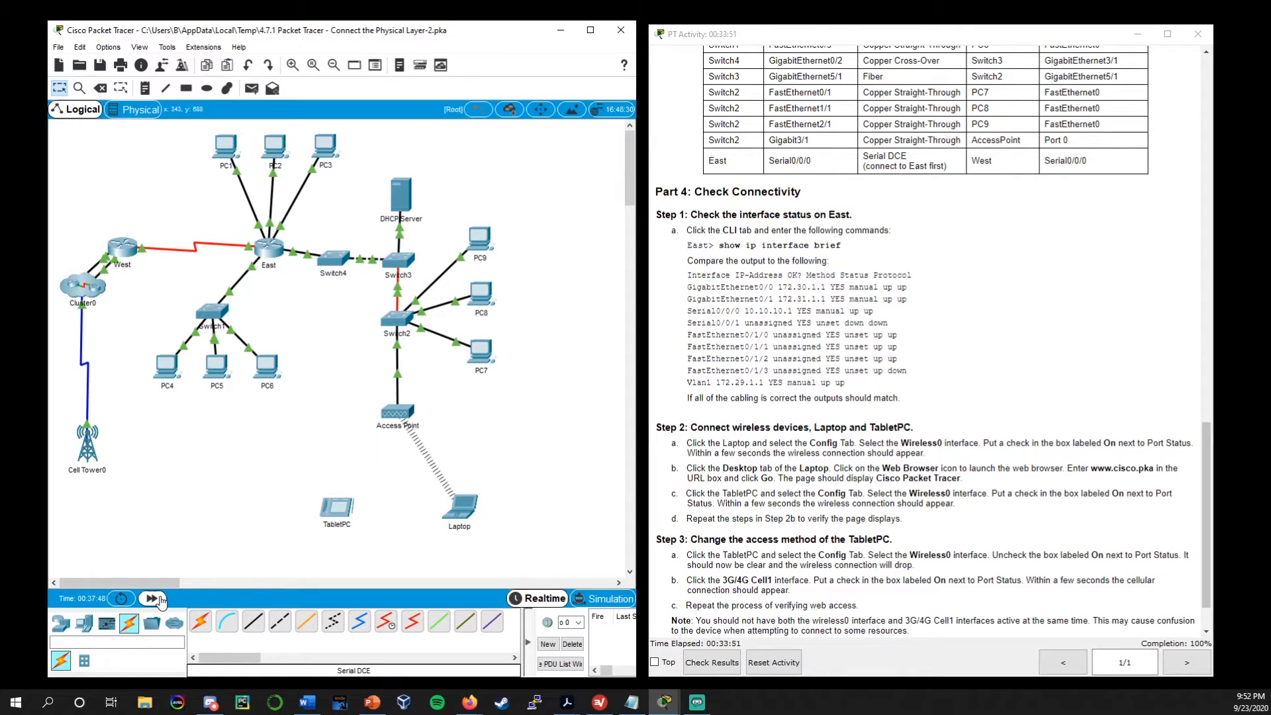
click(160, 600)
click(466, 511)
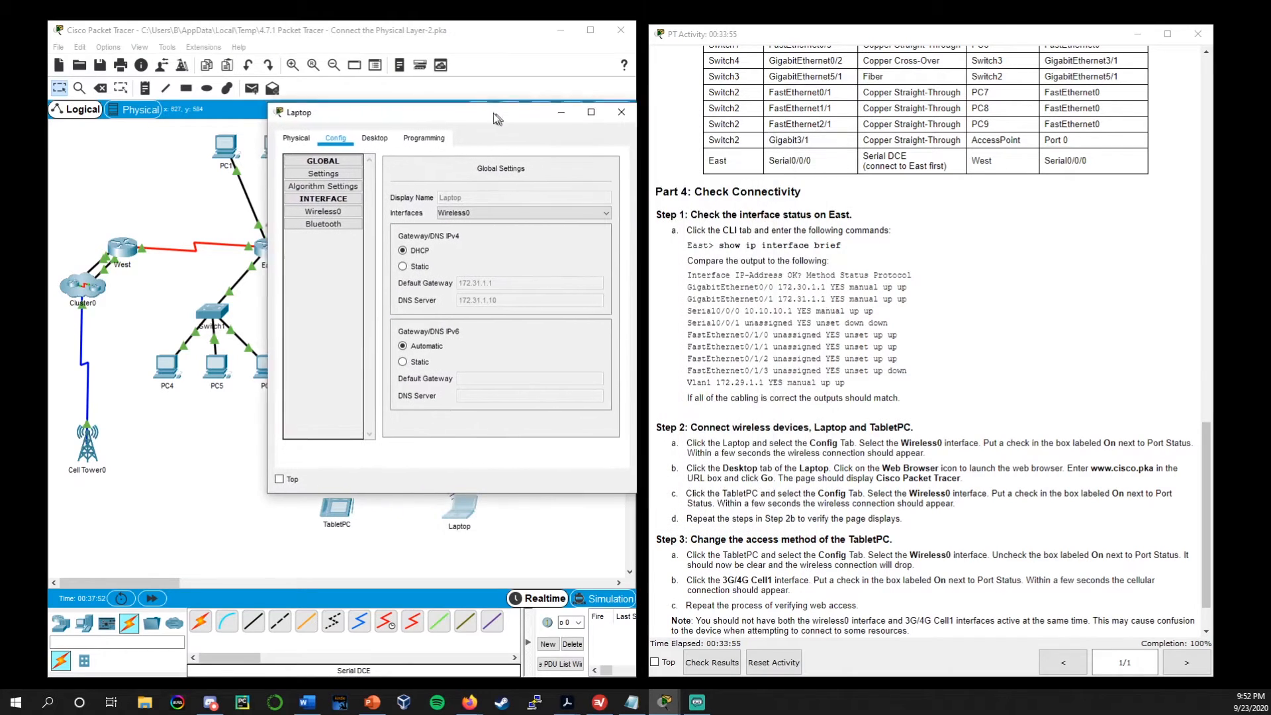
click(365, 137)
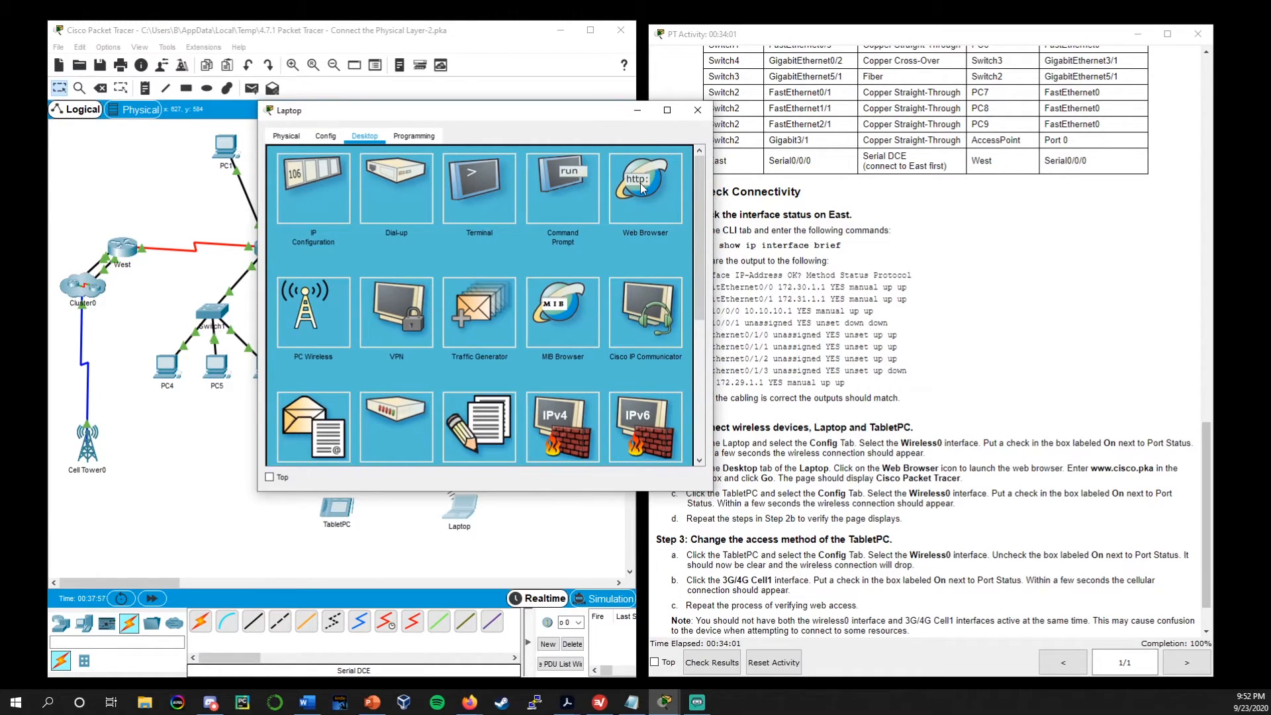
click(641, 184)
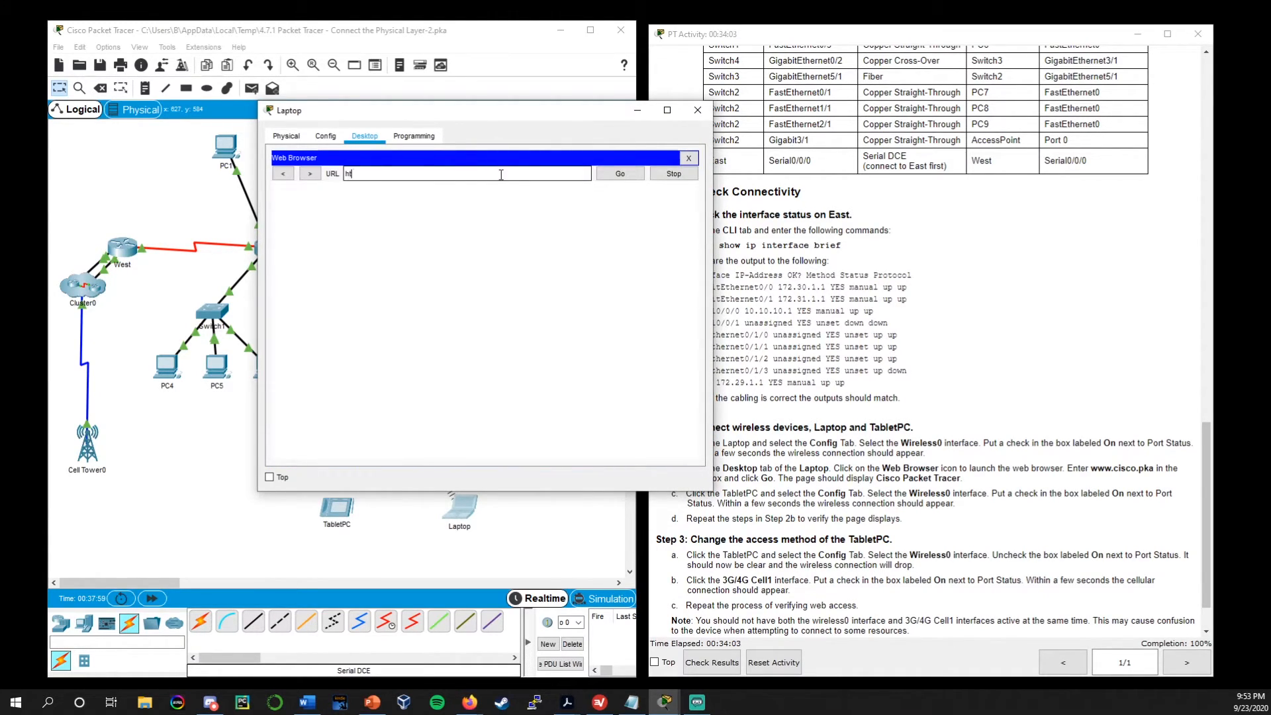
text(www.cisco.pka)
key(Return)
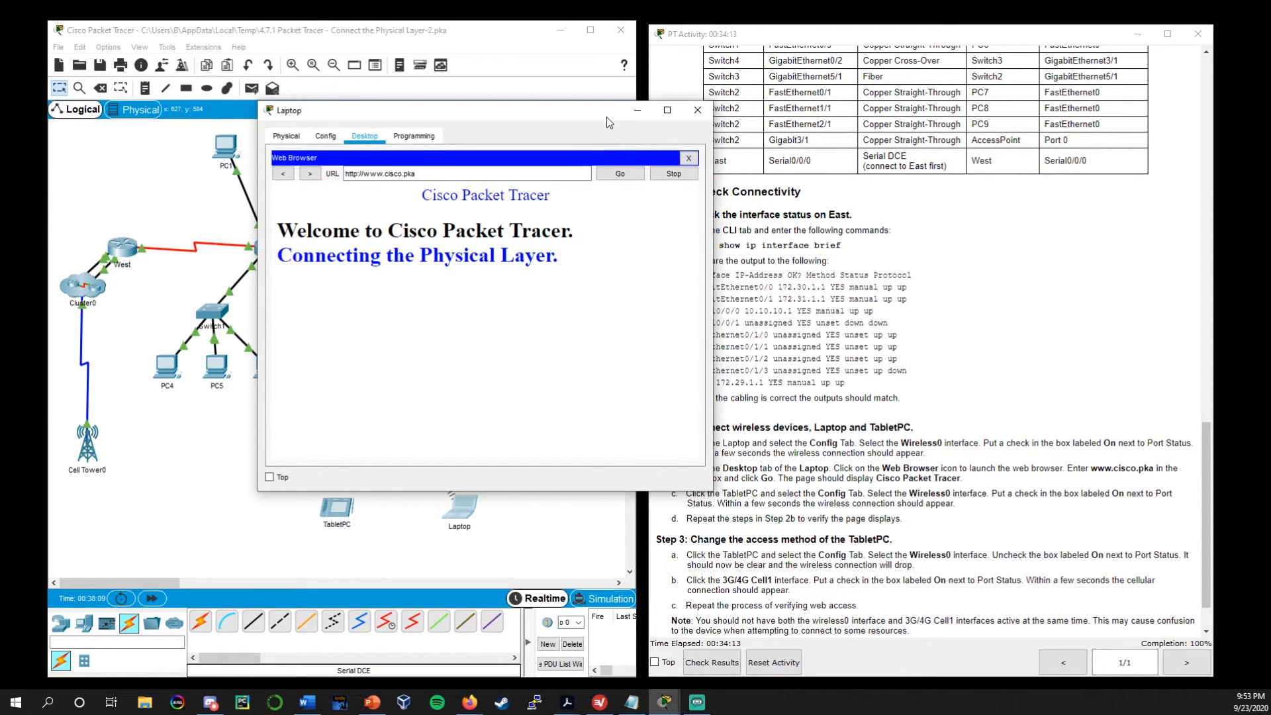
drag(606, 111, 618, 148)
click(717, 155)
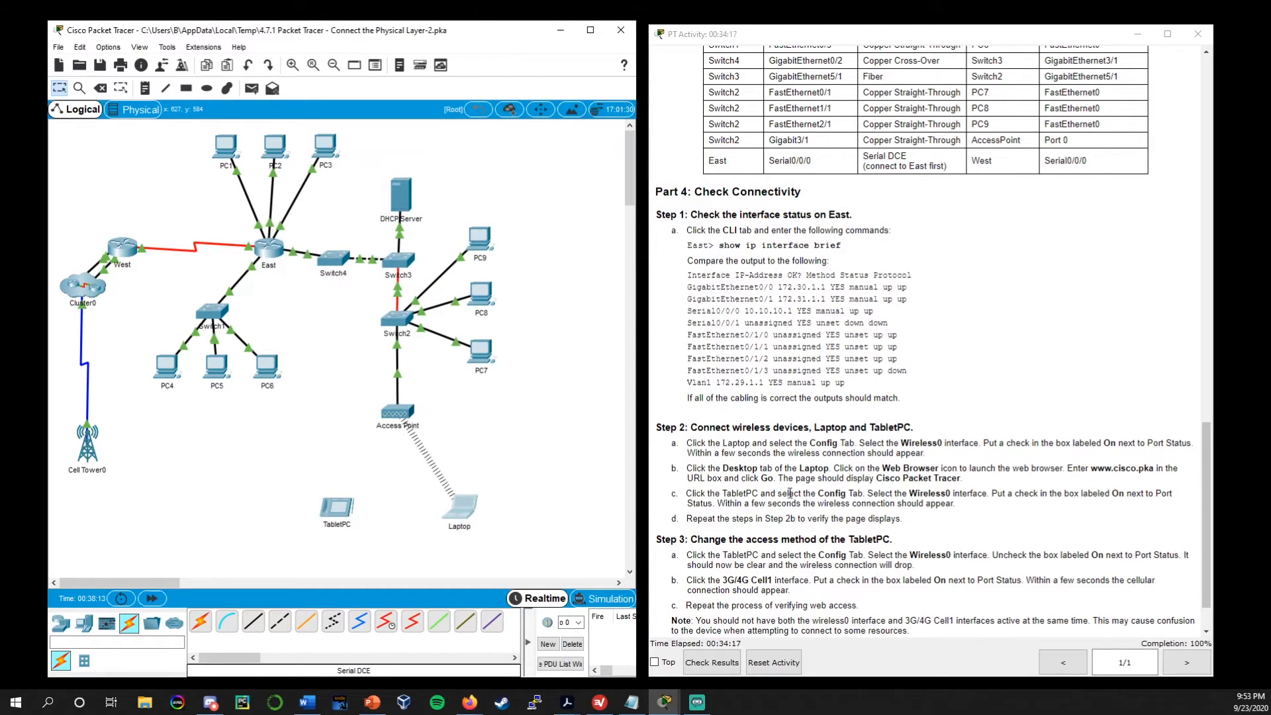
Turn on the TabletPC's Wireless0 port as described in Part 4 Step 2, and close its window
scroll(818, 488, down, 1)
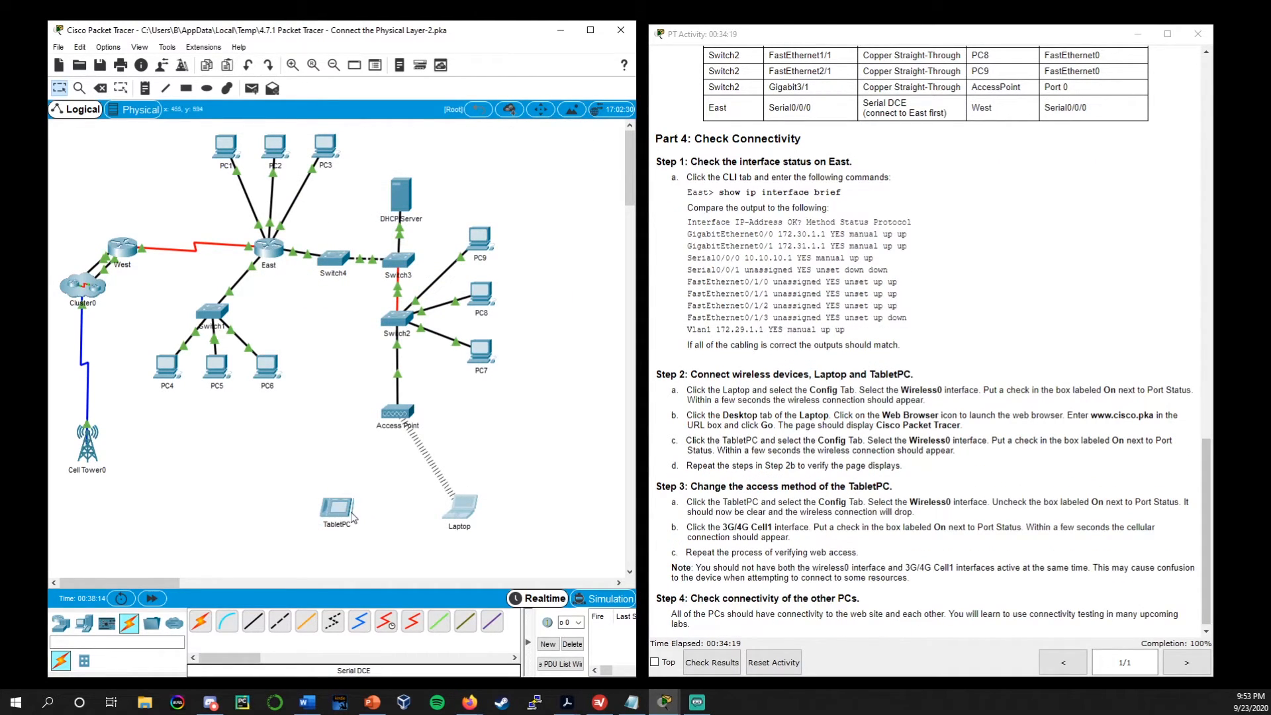
click(334, 512)
drag(614, 151, 436, 122)
click(339, 137)
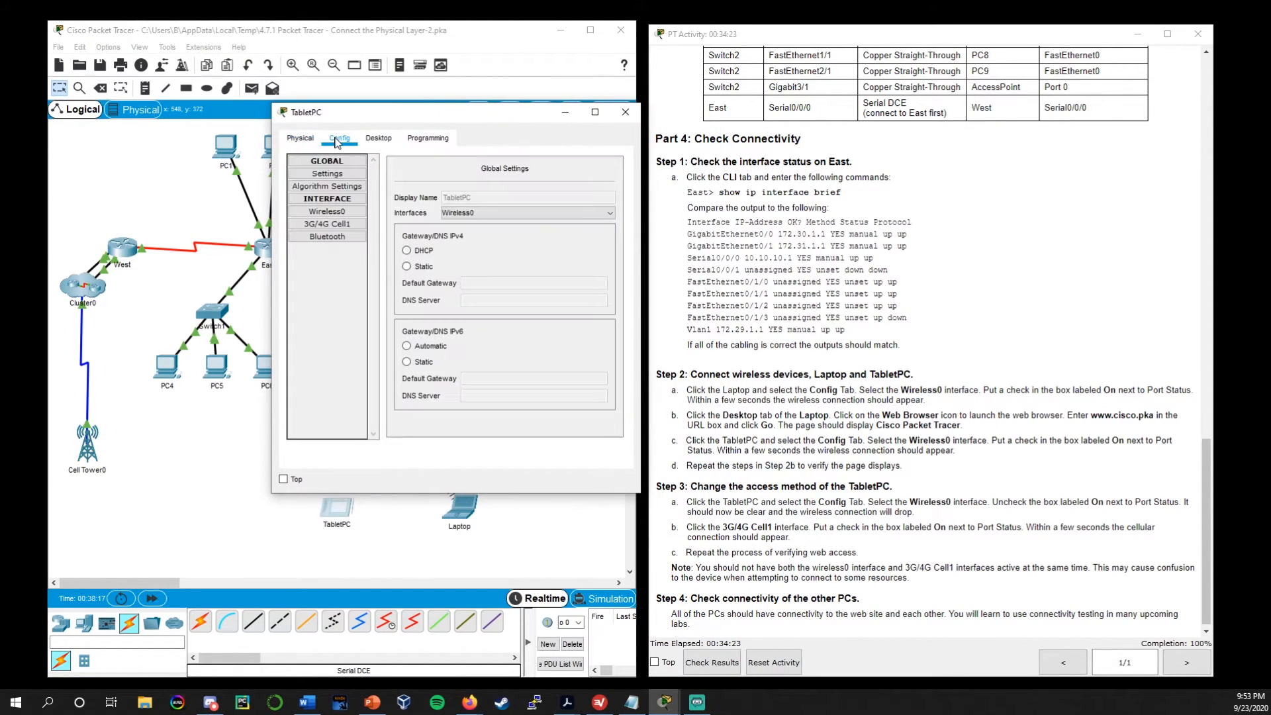
click(328, 213)
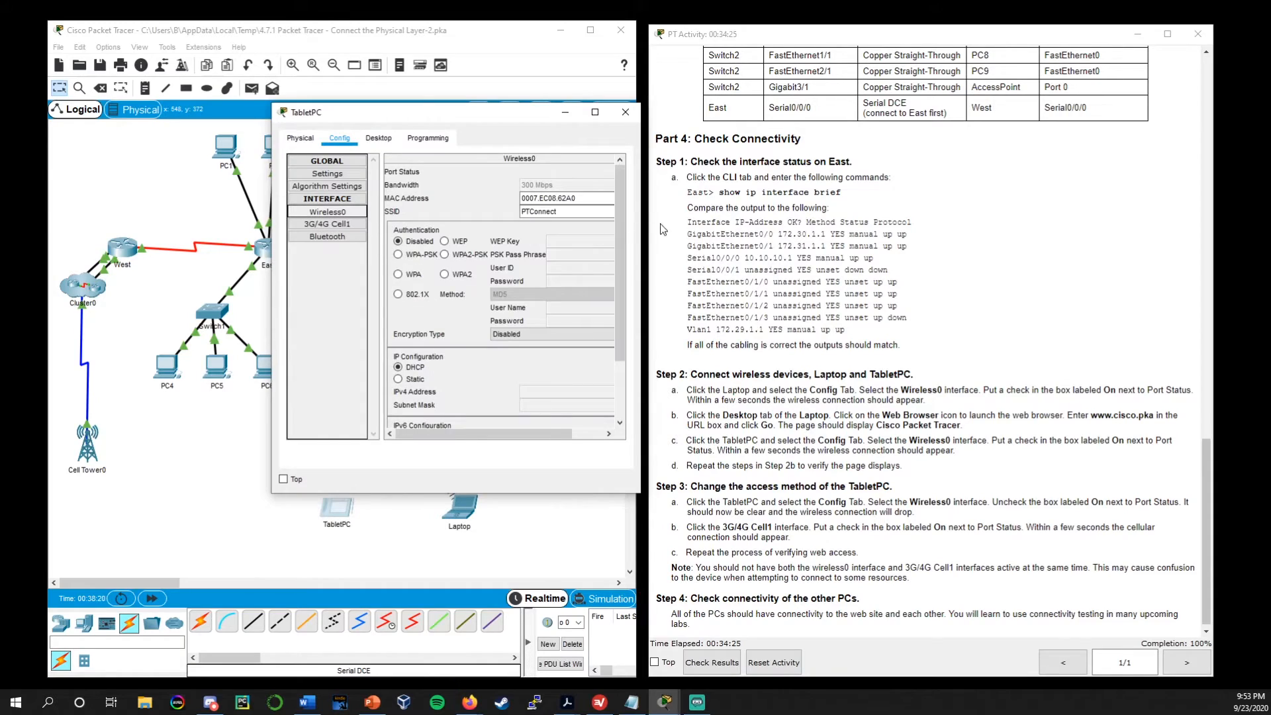
drag(642, 229, 731, 230)
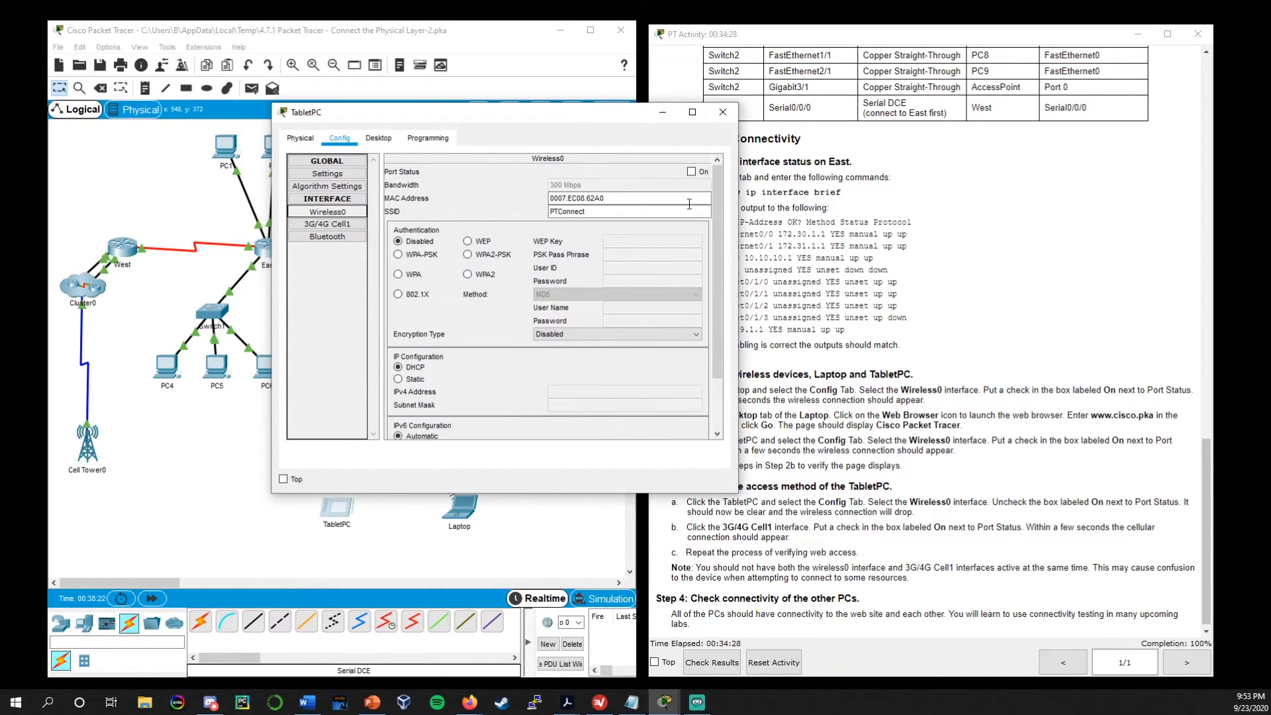
click(690, 170)
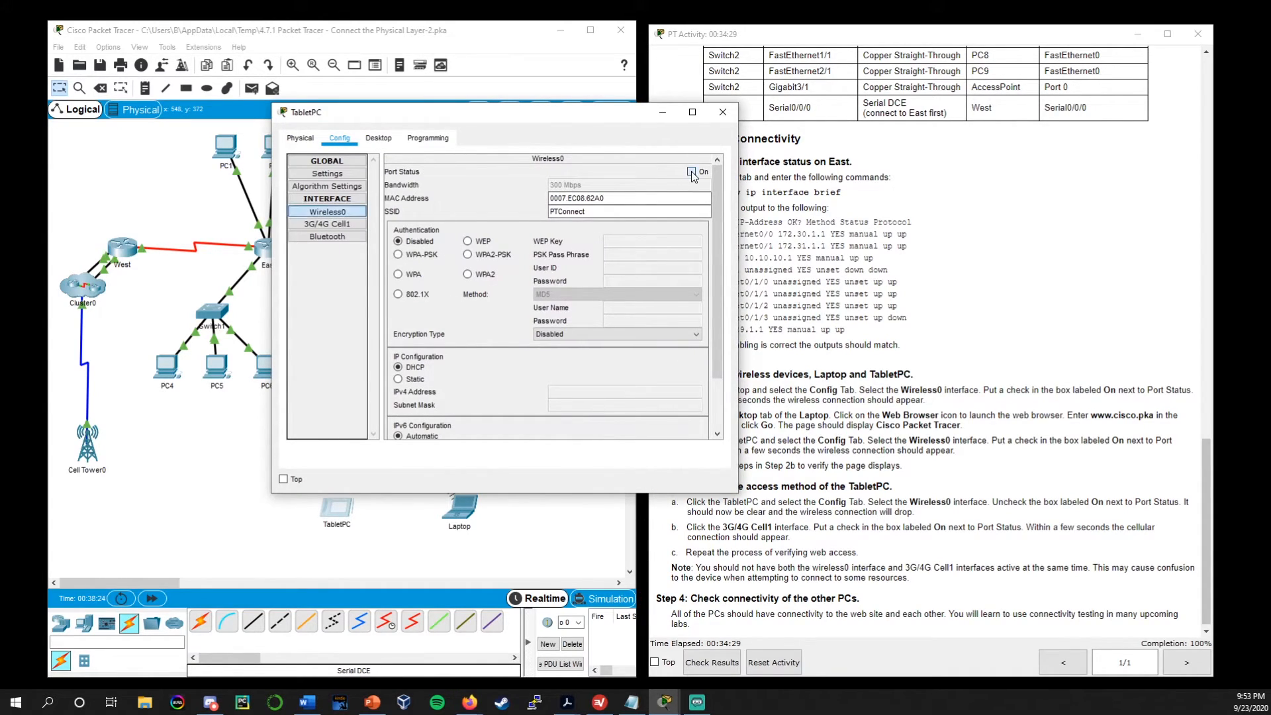
drag(636, 120, 847, 118)
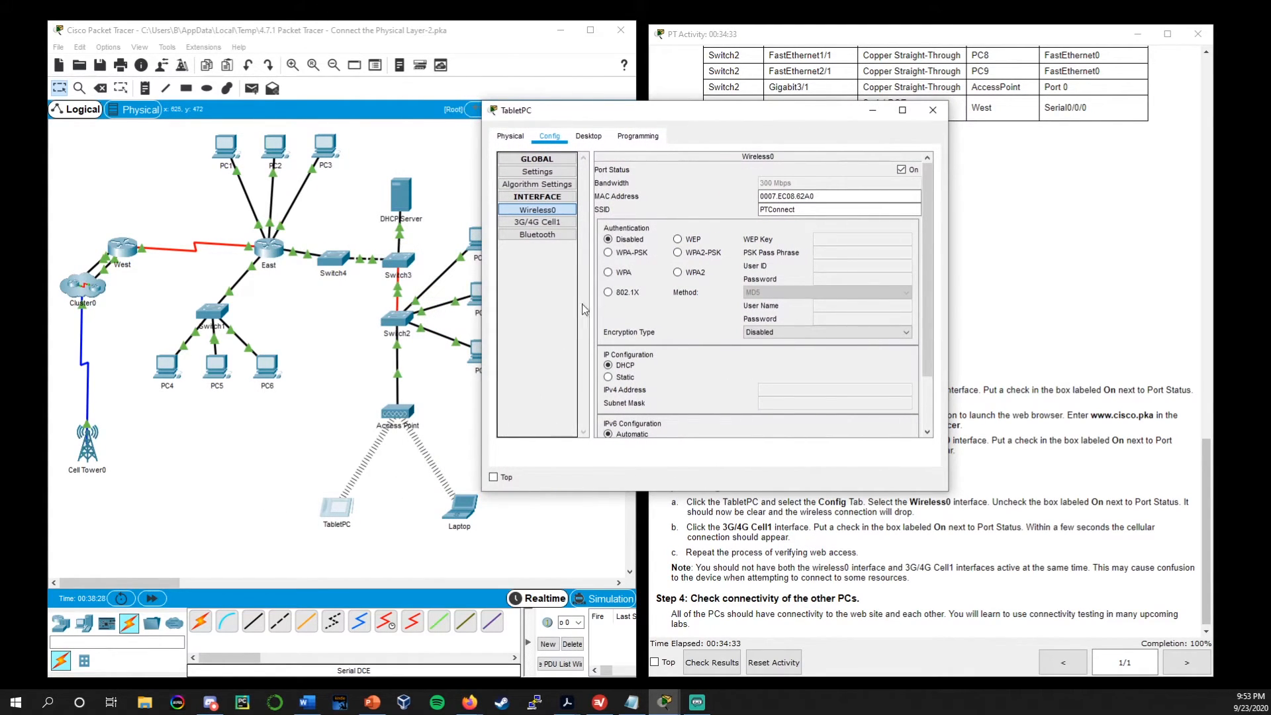
click(932, 110)
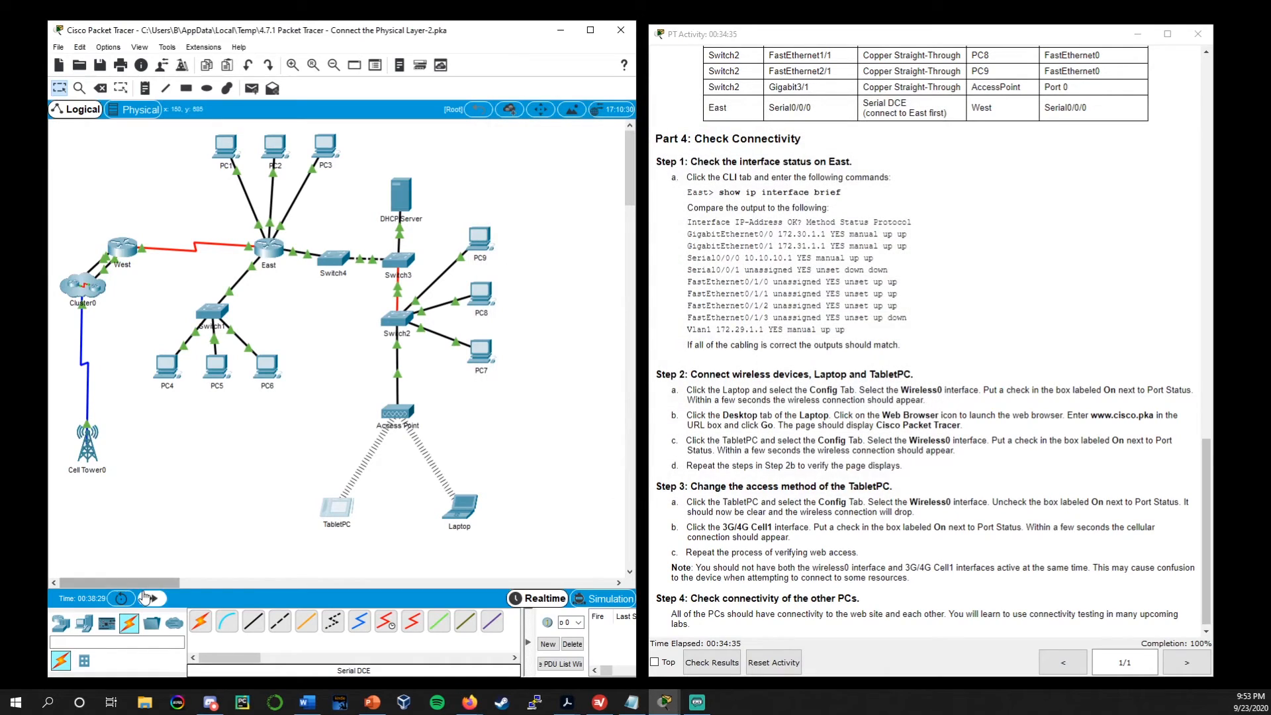
click(153, 599)
click(152, 599)
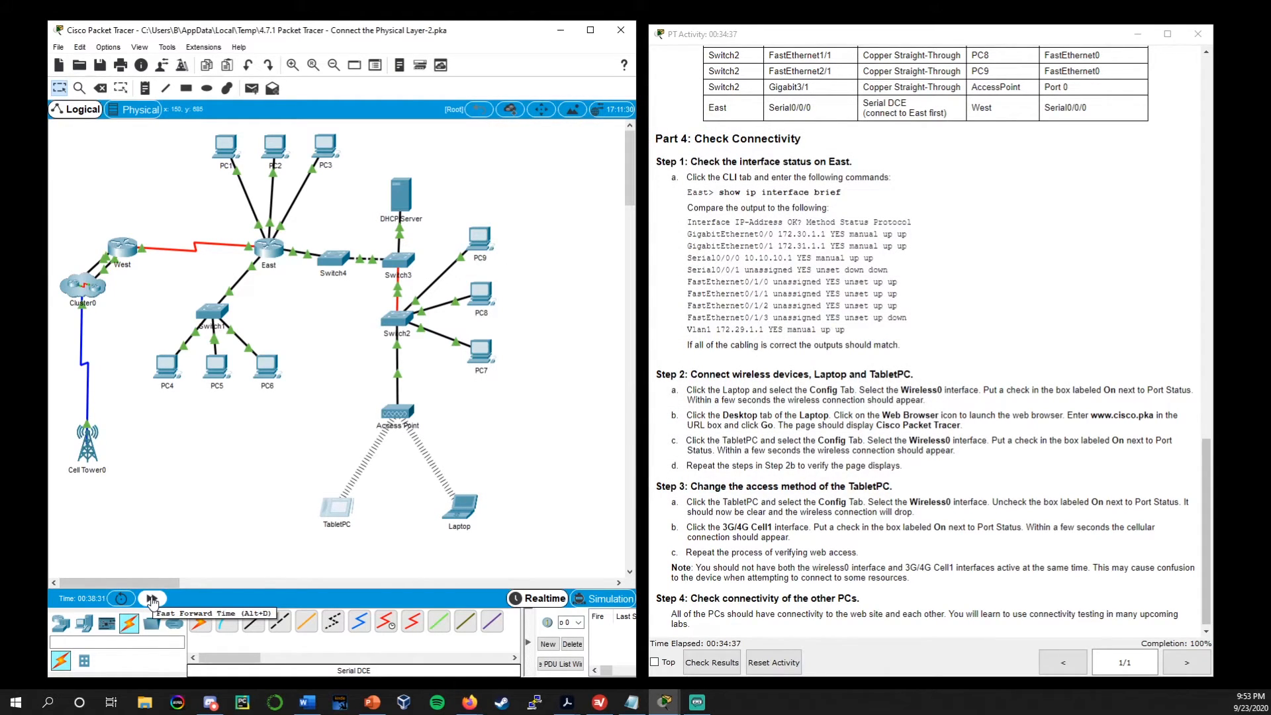
click(152, 599)
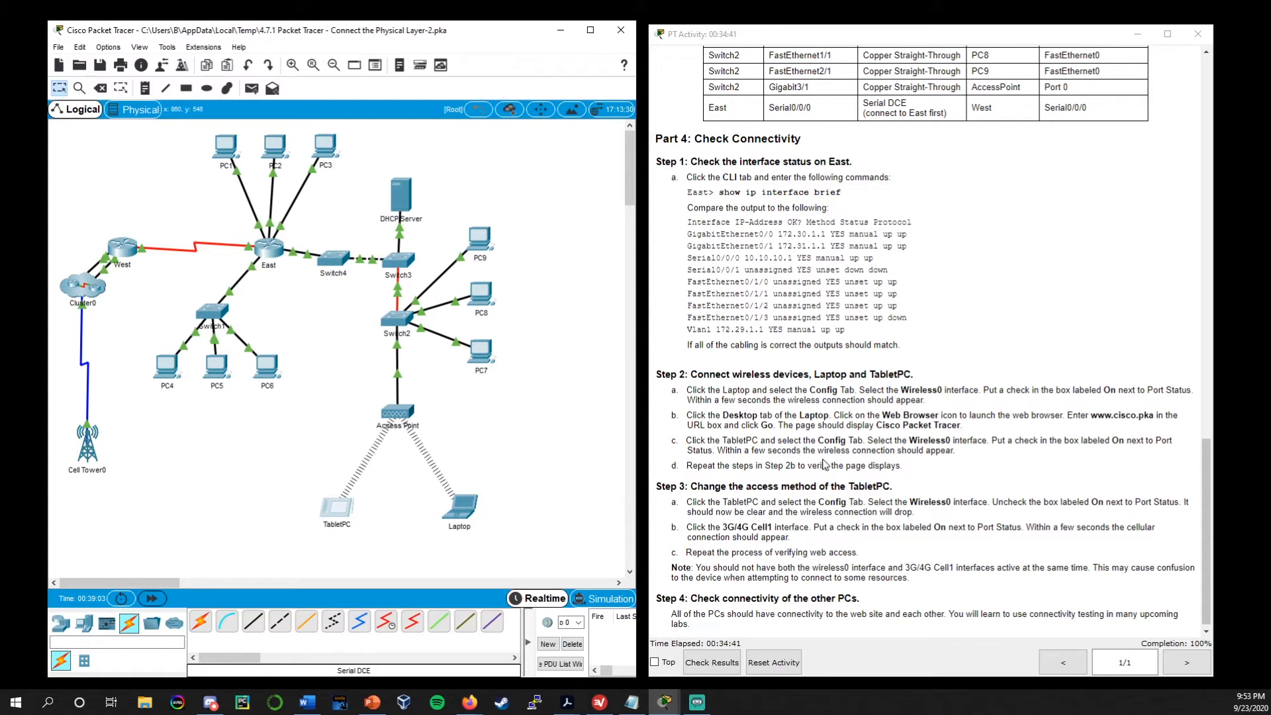
click(339, 509)
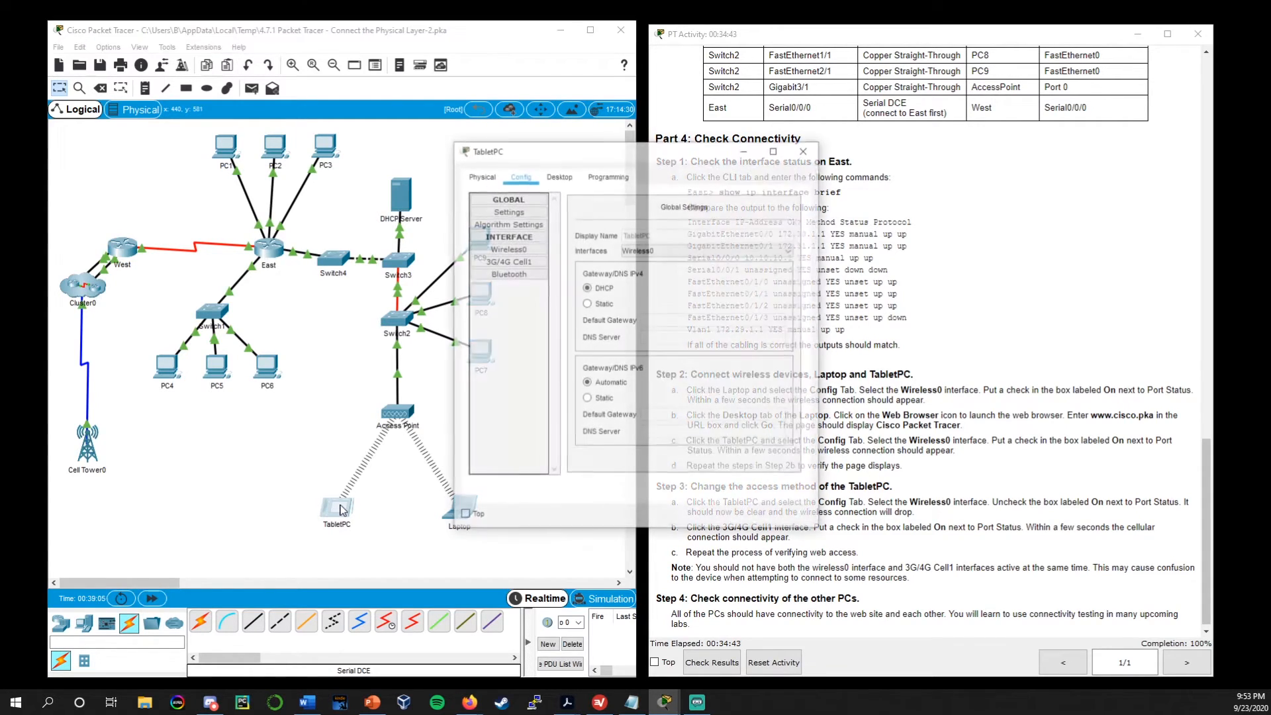
click(559, 175)
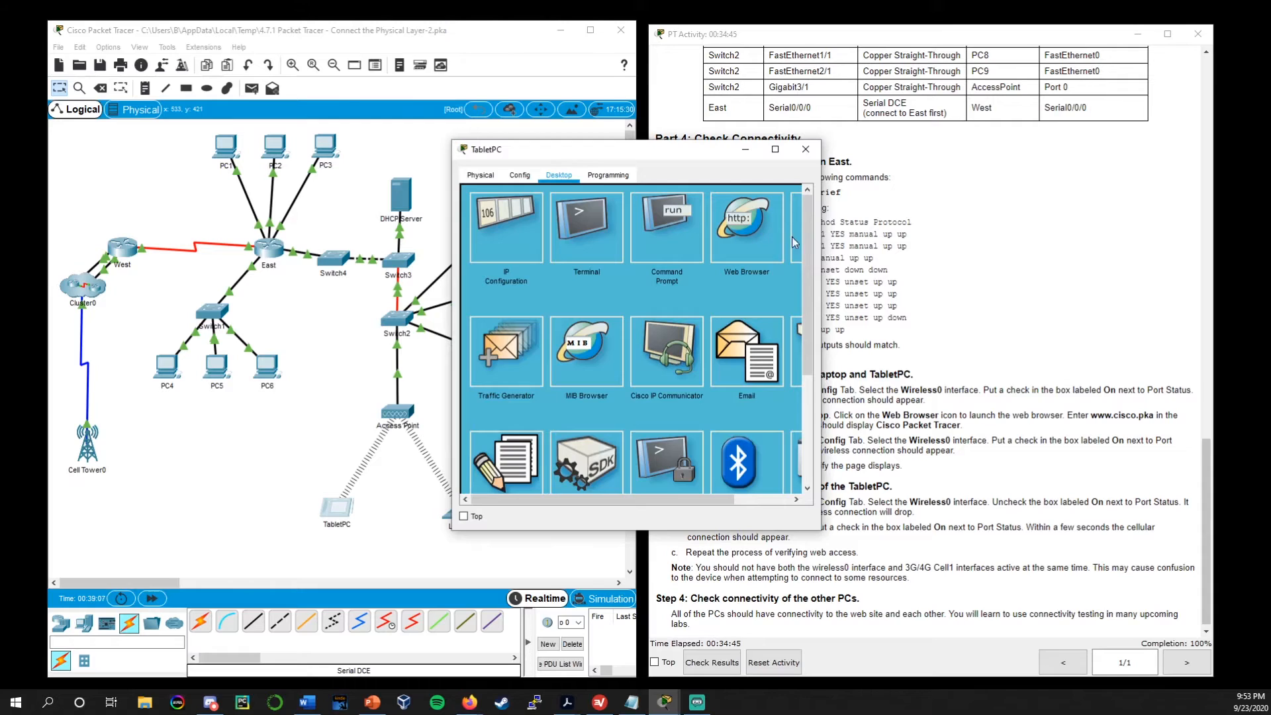
click(748, 225)
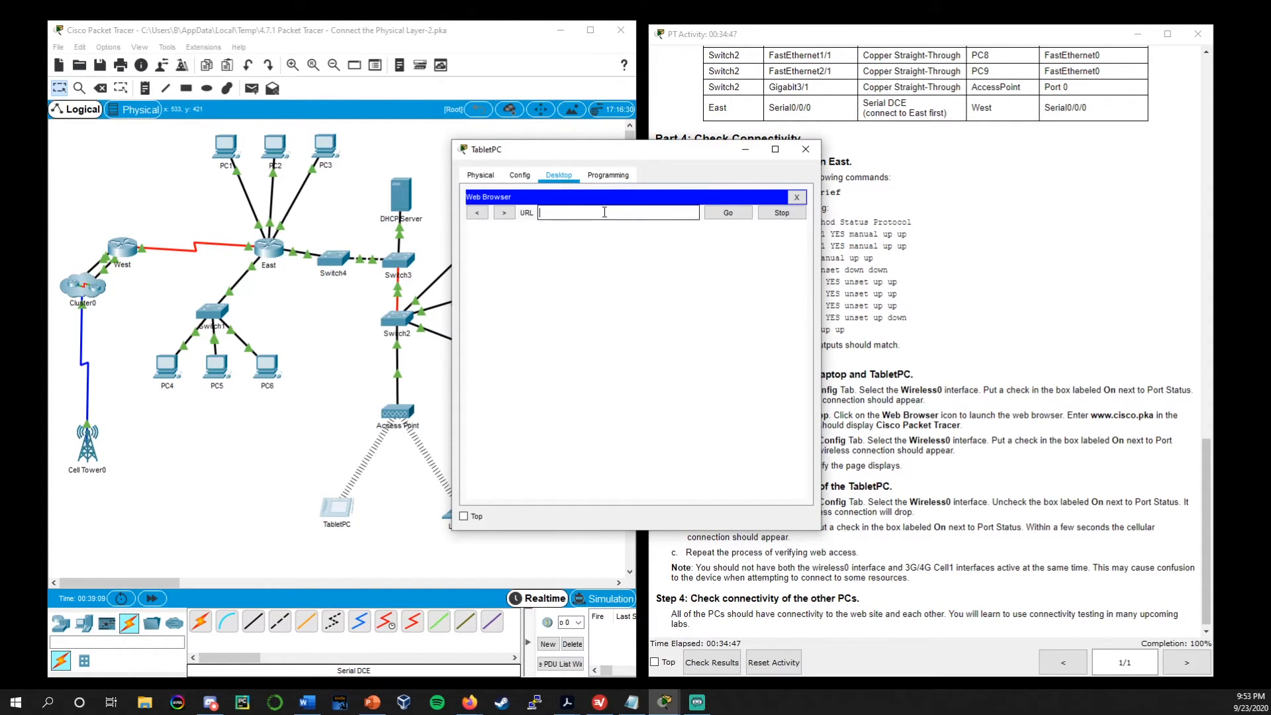
text(http://www.cisco.pka)
key(Return)
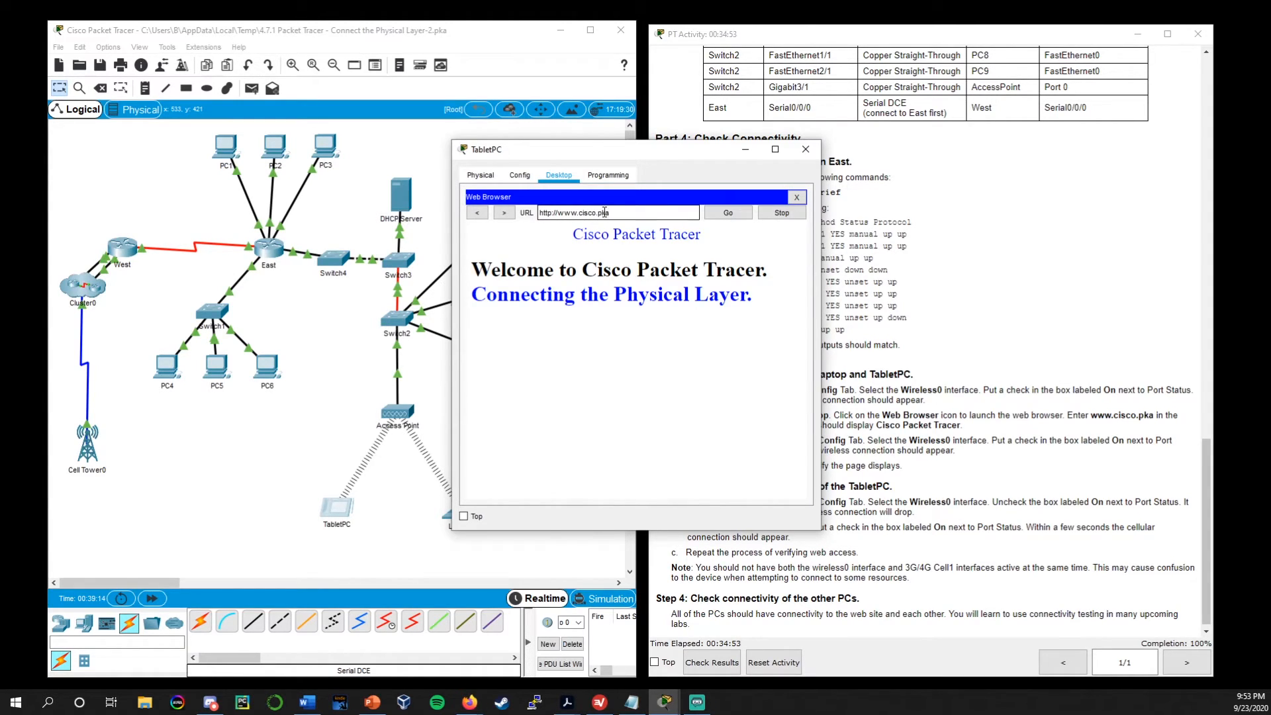
click(805, 149)
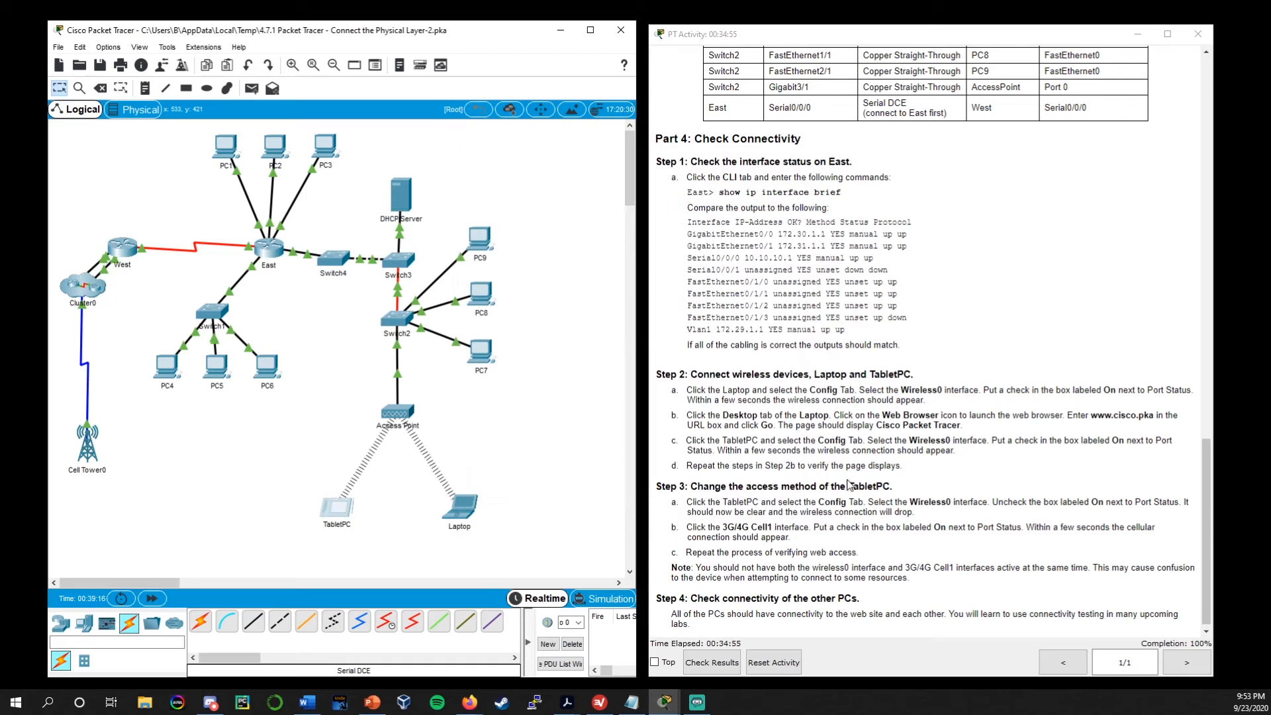
Turn off the TabletPC's Wireless0 port, as Part 4 Step 3 of the instructions asks
scroll(848, 482, down, 1)
click(695, 477)
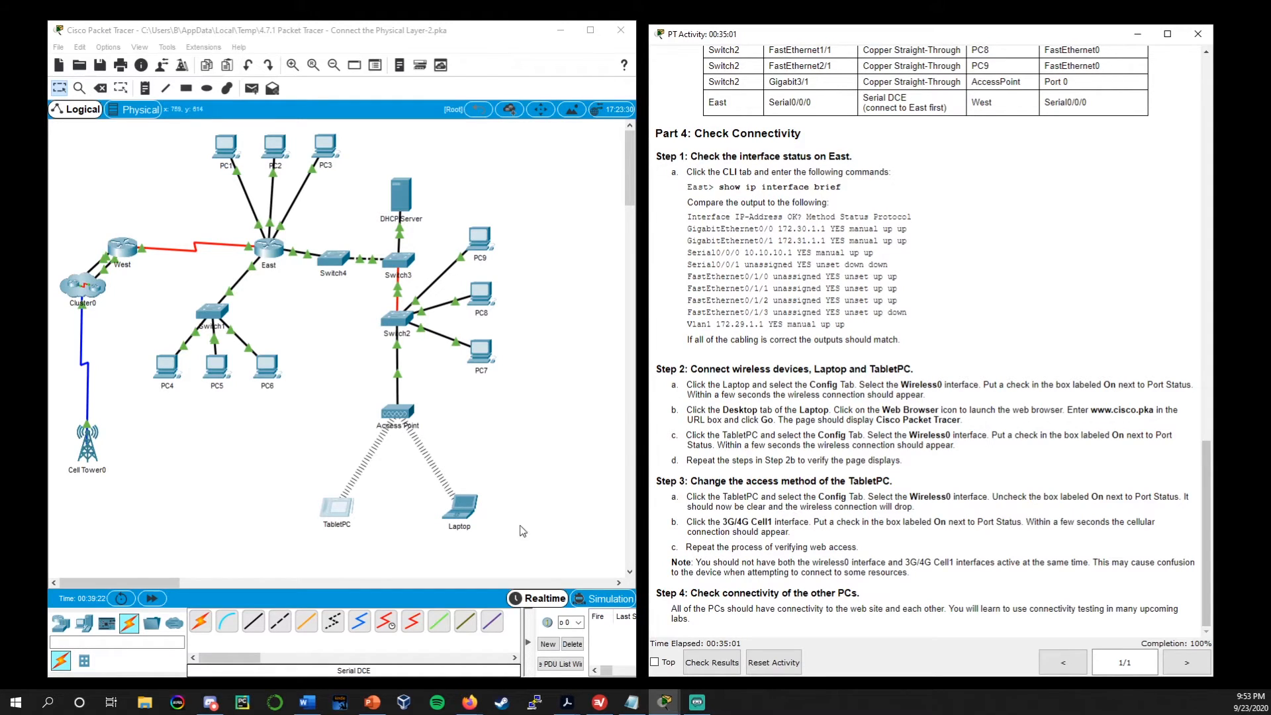
click(337, 511)
drag(686, 157, 552, 61)
click(386, 80)
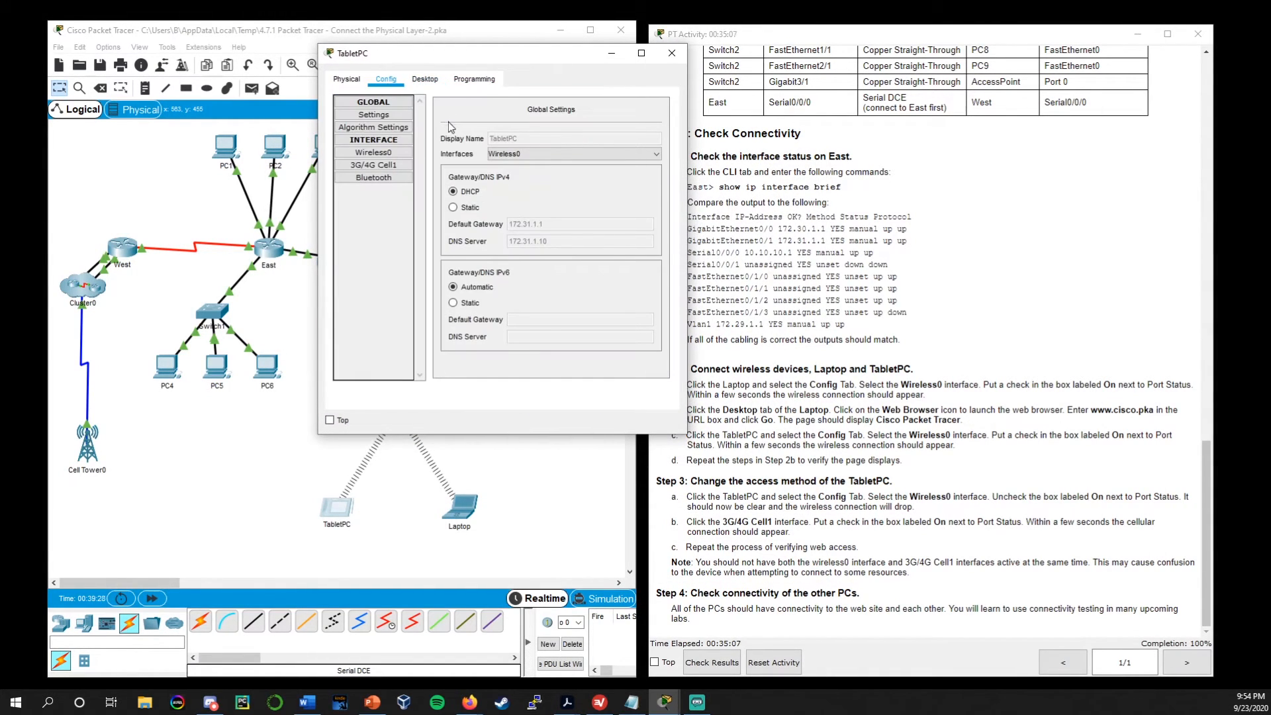
click(383, 154)
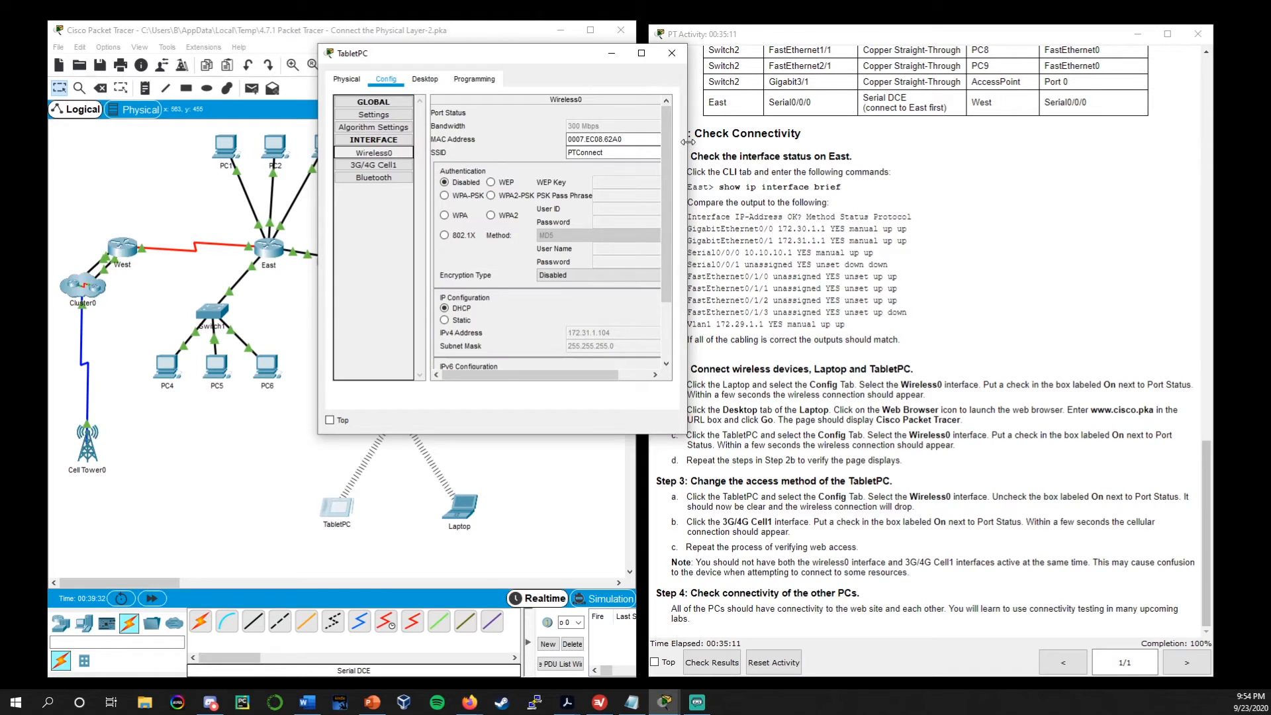
drag(687, 143, 804, 146)
click(756, 113)
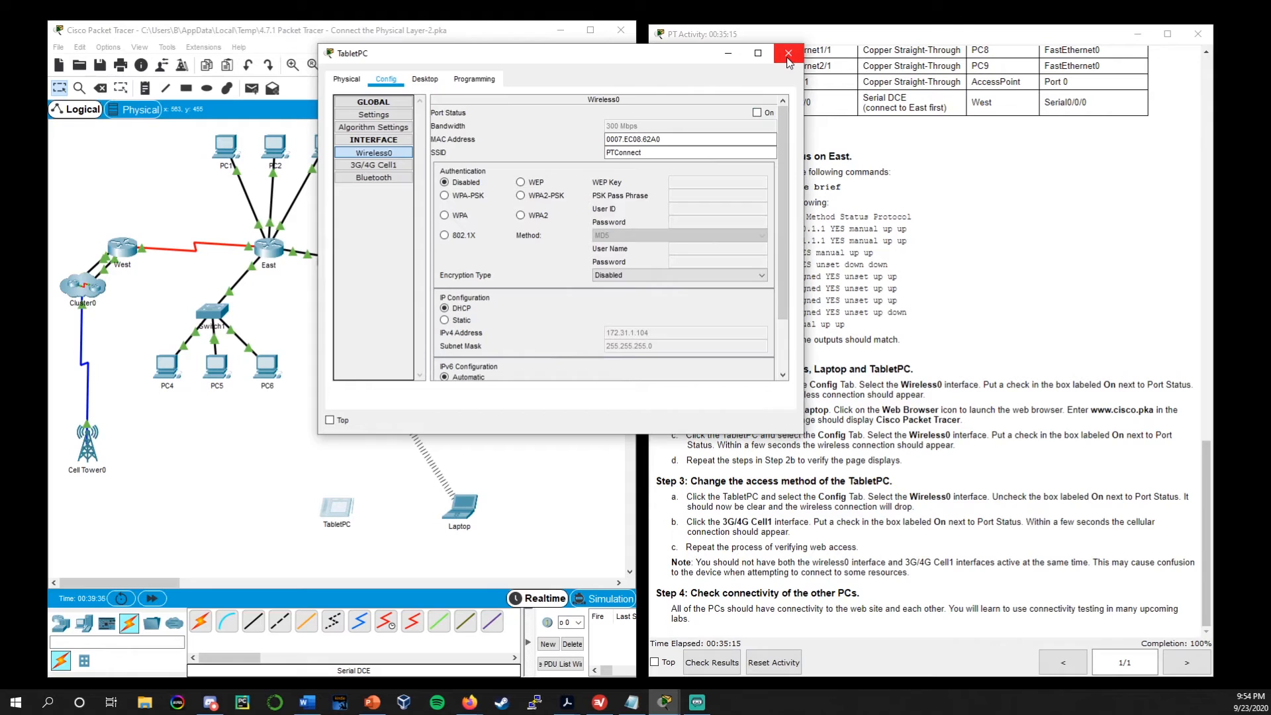
Turn on the TabletPC's 3G/4G Cell1 port and close its configuration window
click(374, 167)
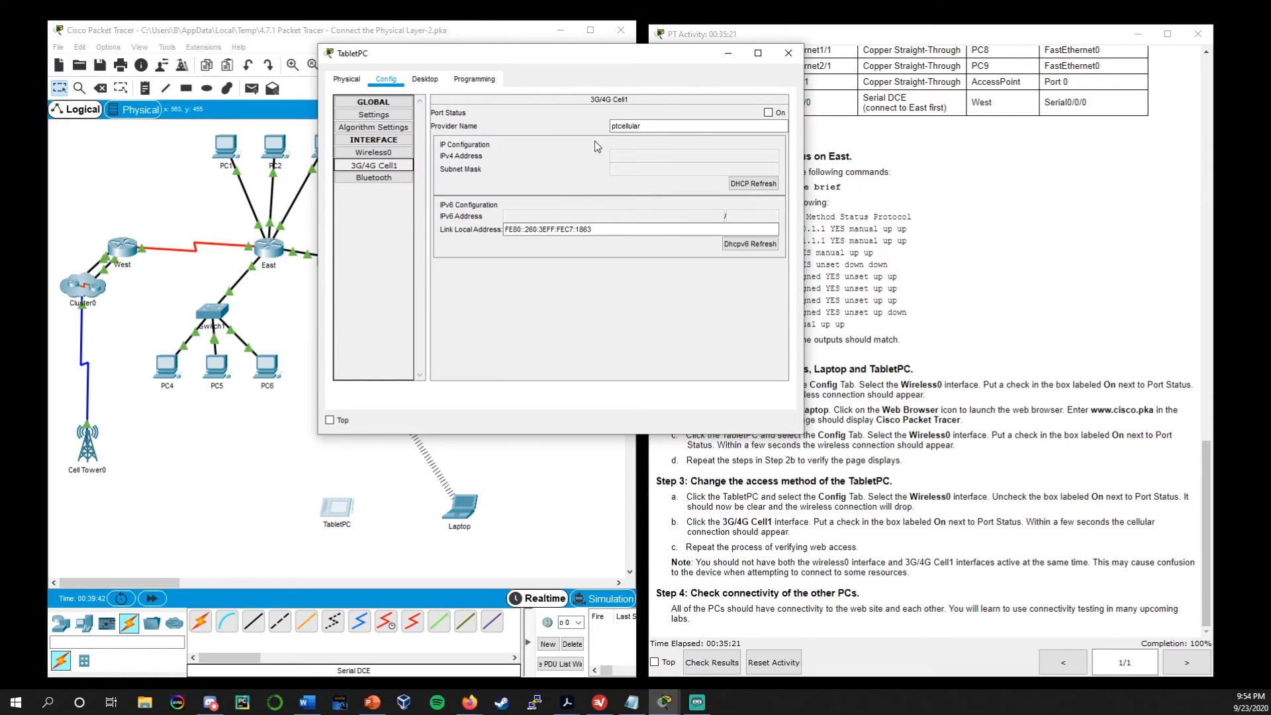
click(769, 113)
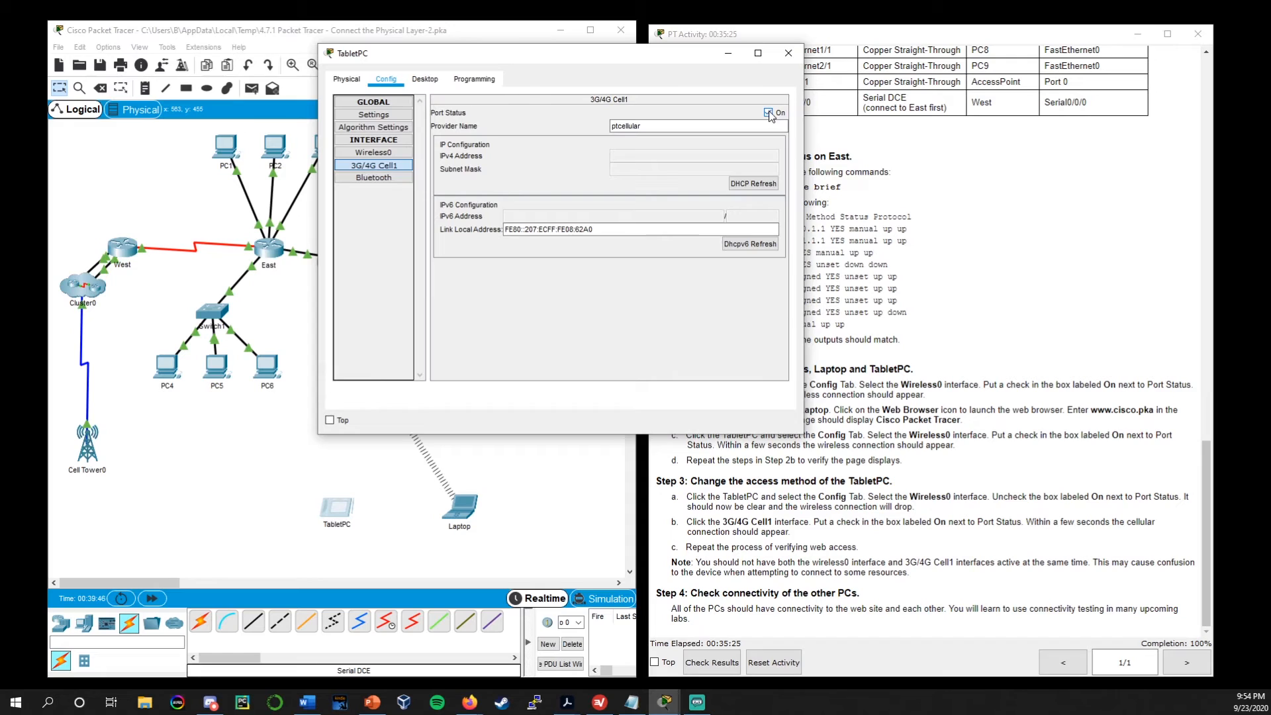
click(788, 54)
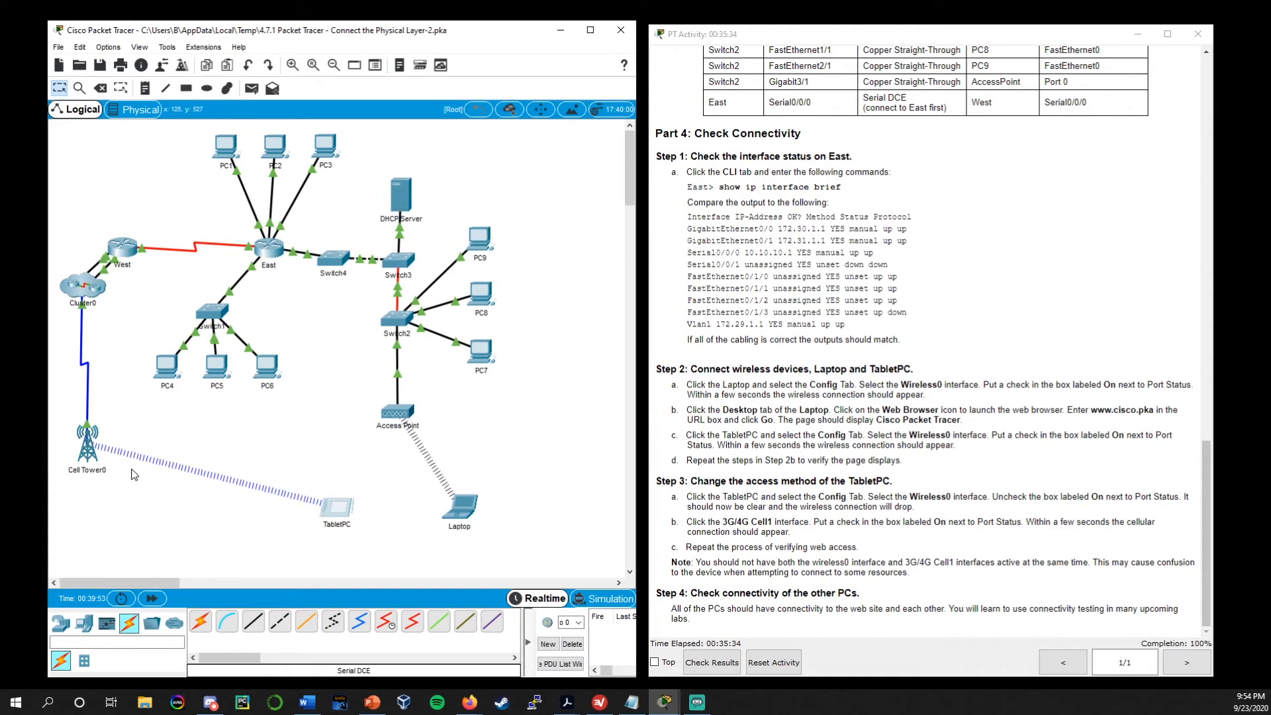
click(164, 600)
click(343, 509)
click(558, 174)
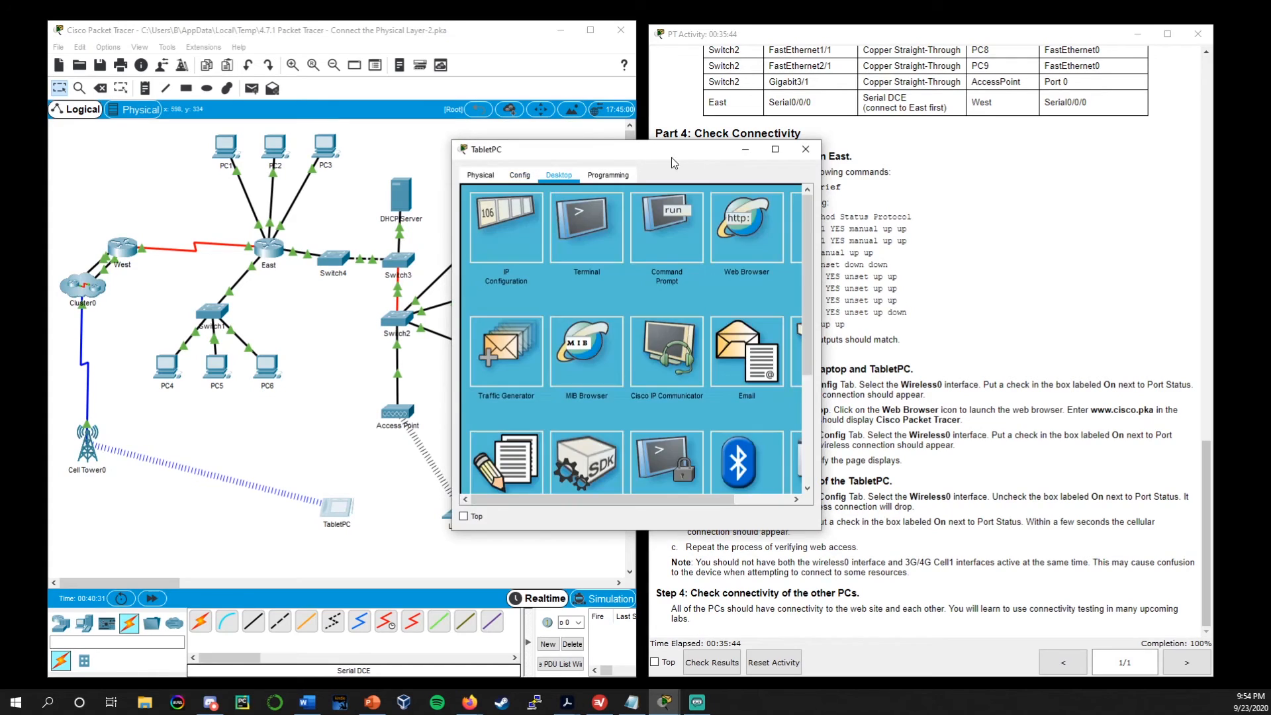
drag(662, 152, 558, 117)
click(642, 189)
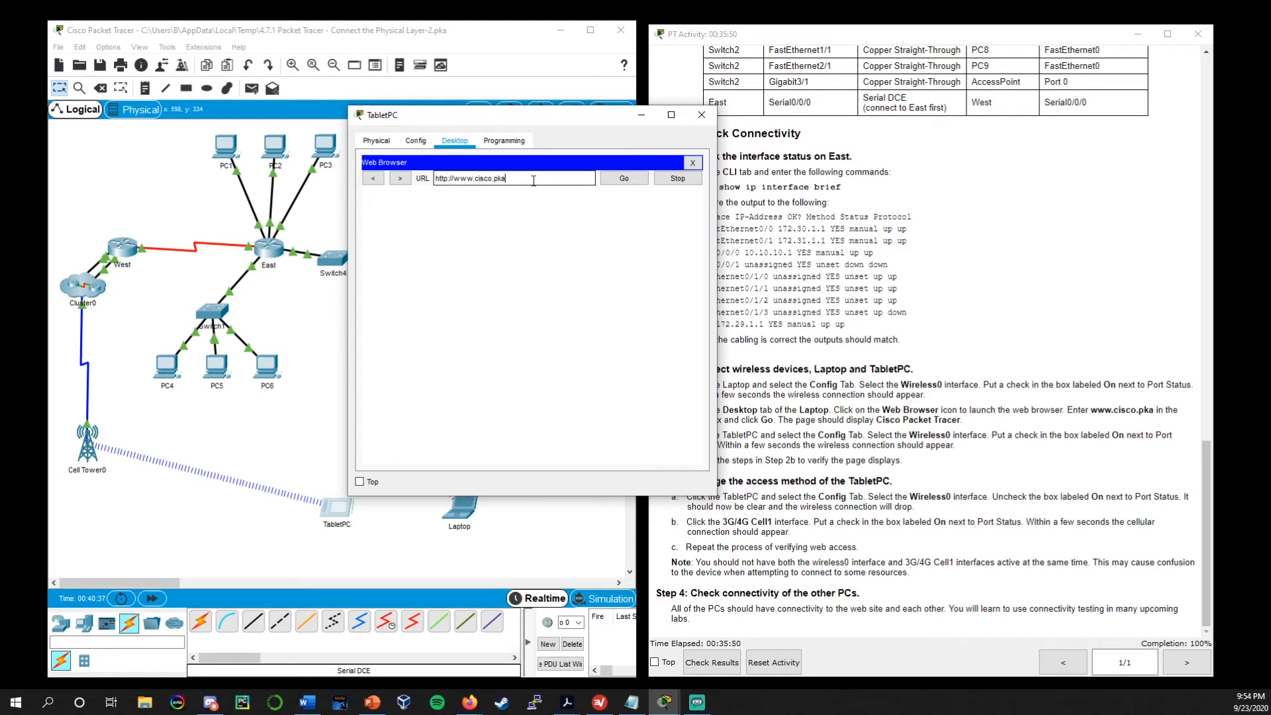
click(624, 181)
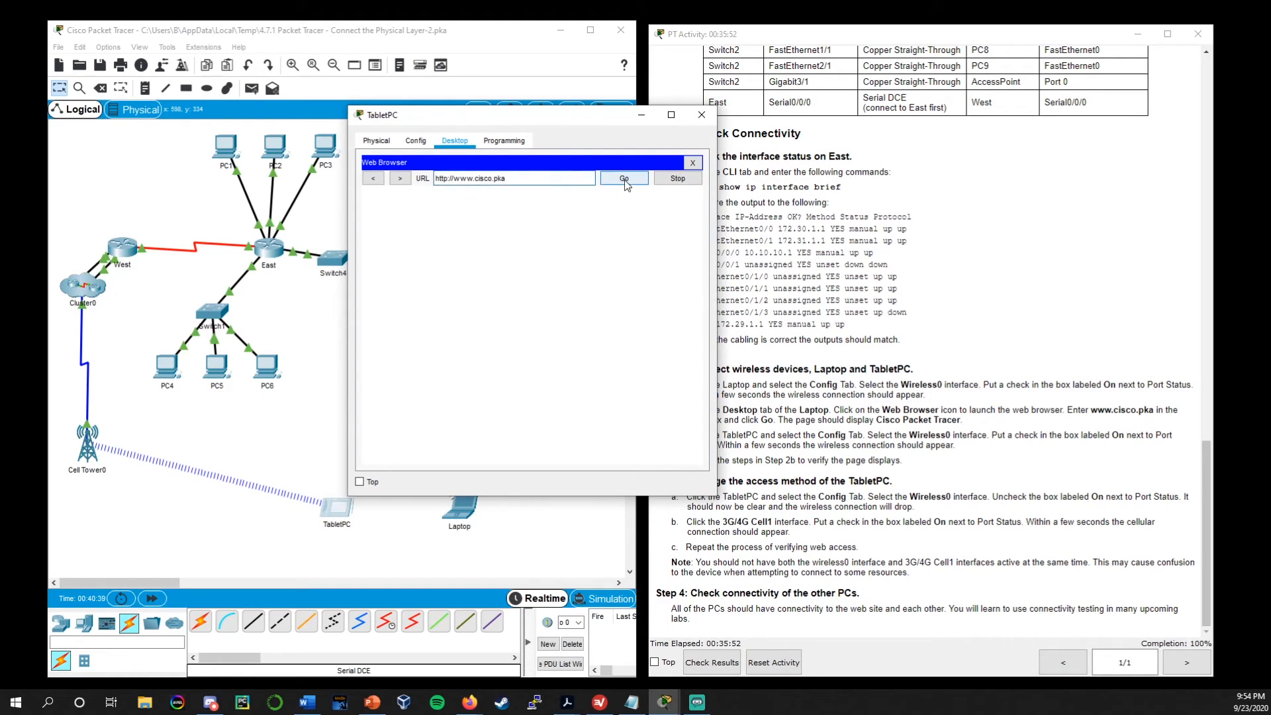
drag(579, 119, 642, 104)
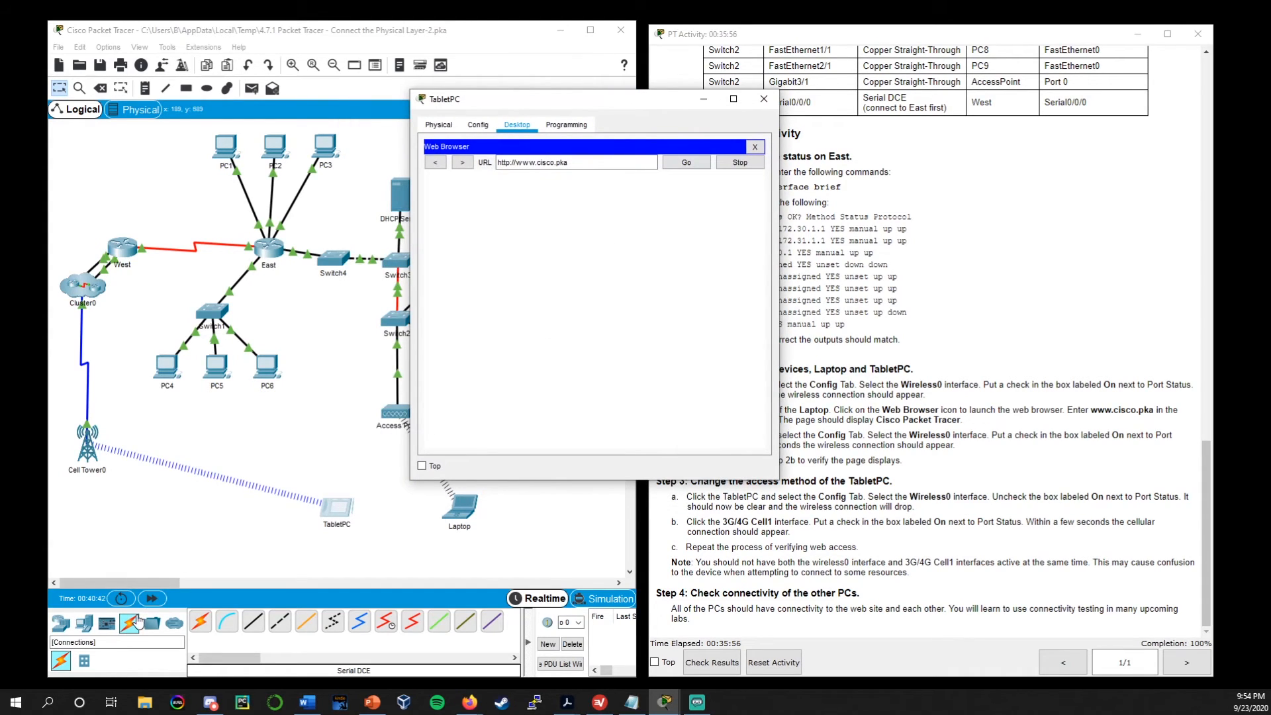
click(160, 599)
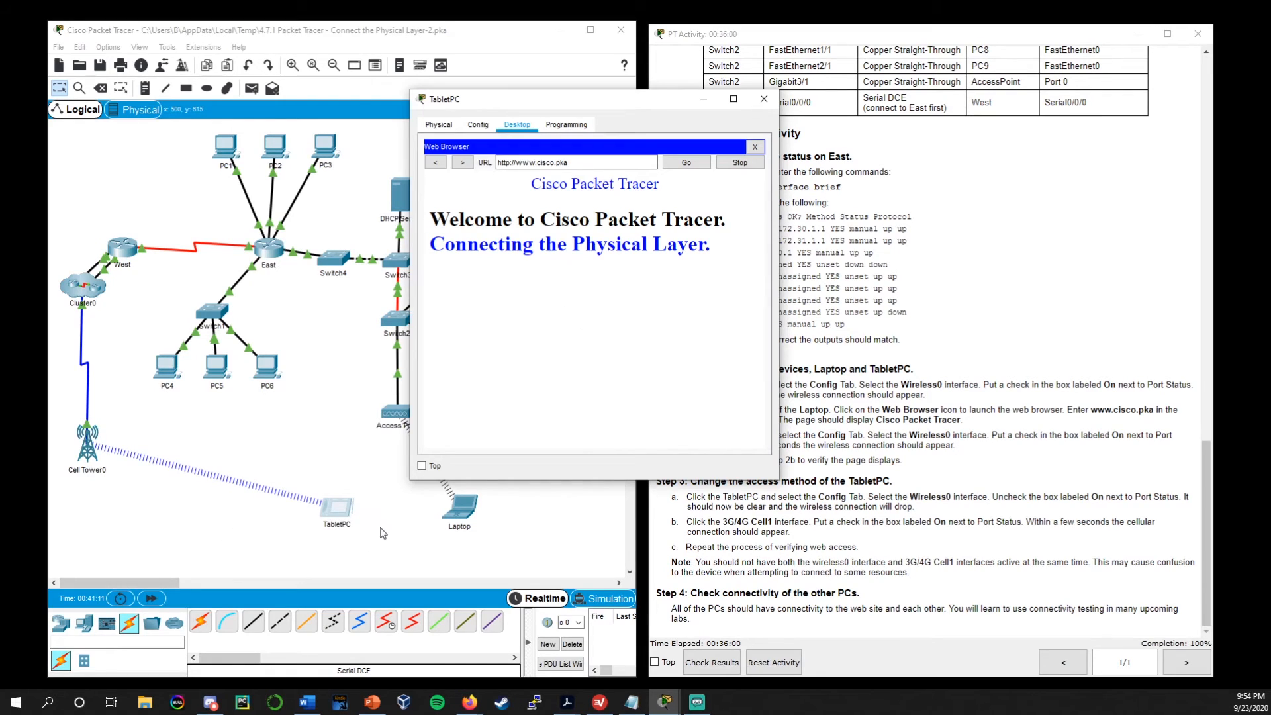
drag(703, 317, 700, 305)
click(763, 98)
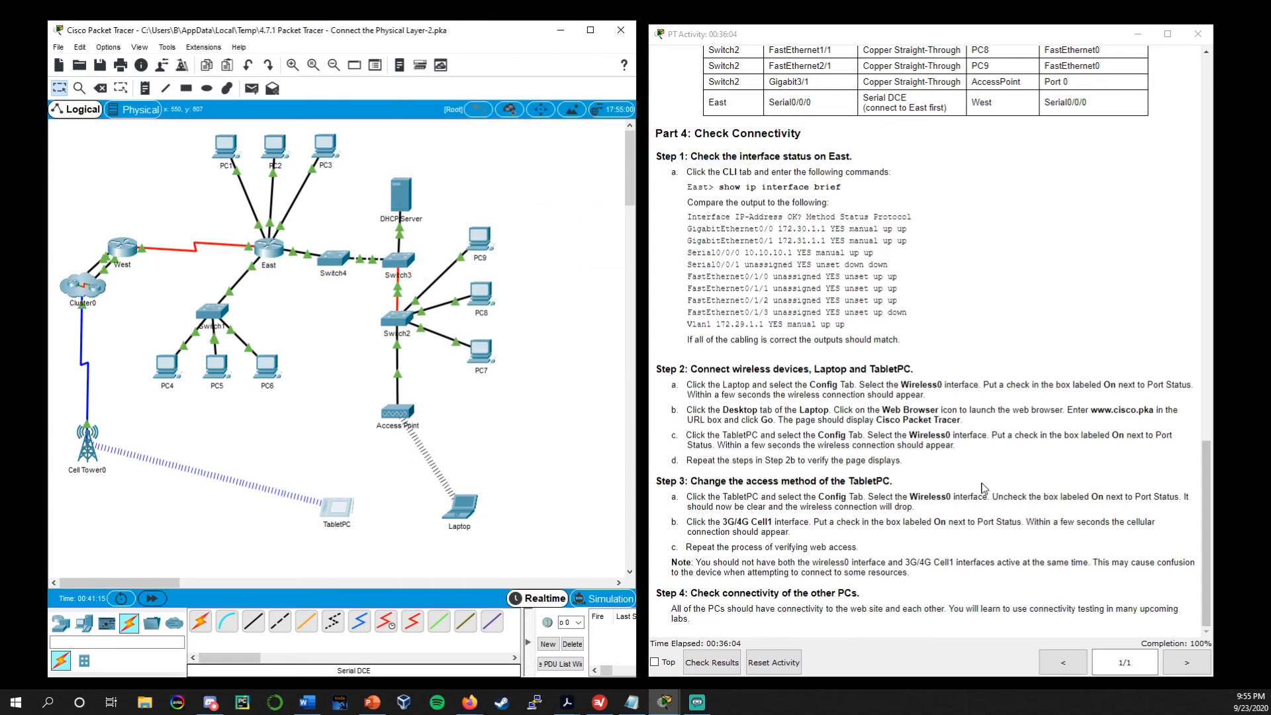
Read Part 4 Step 4 of the instructions about checking connectivity of the other PCs
triple_click(662, 615)
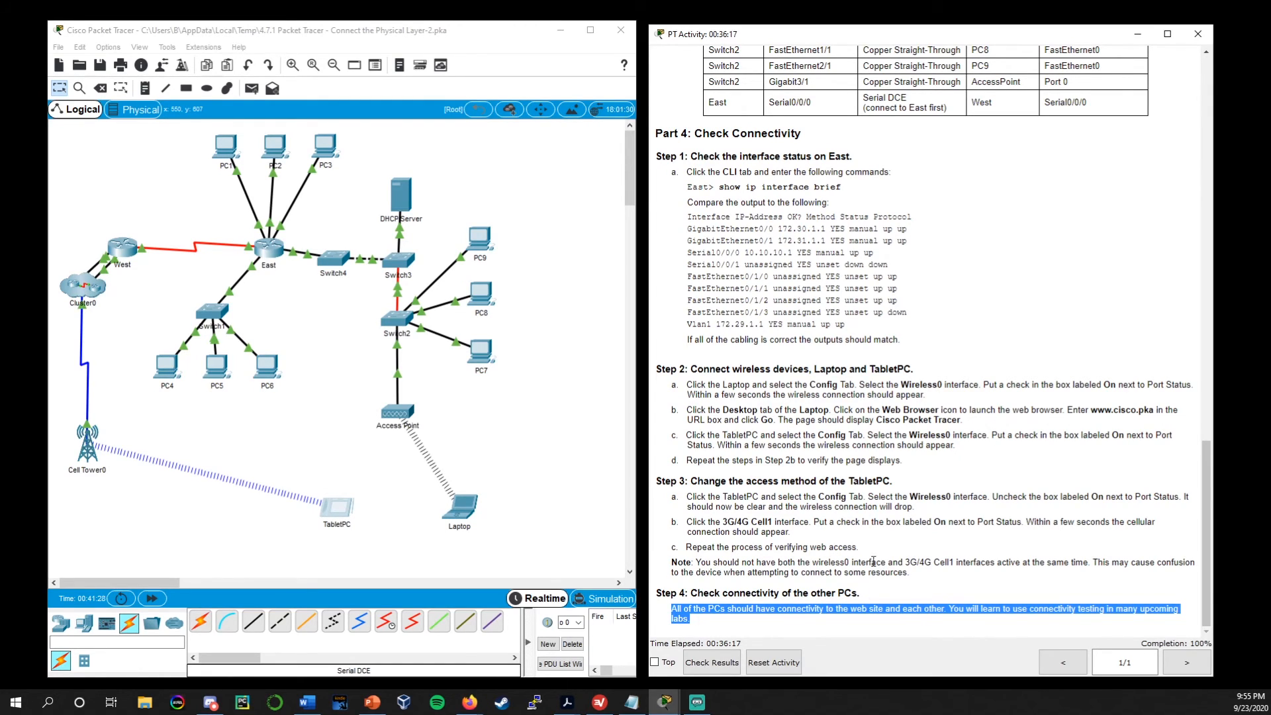
click(728, 624)
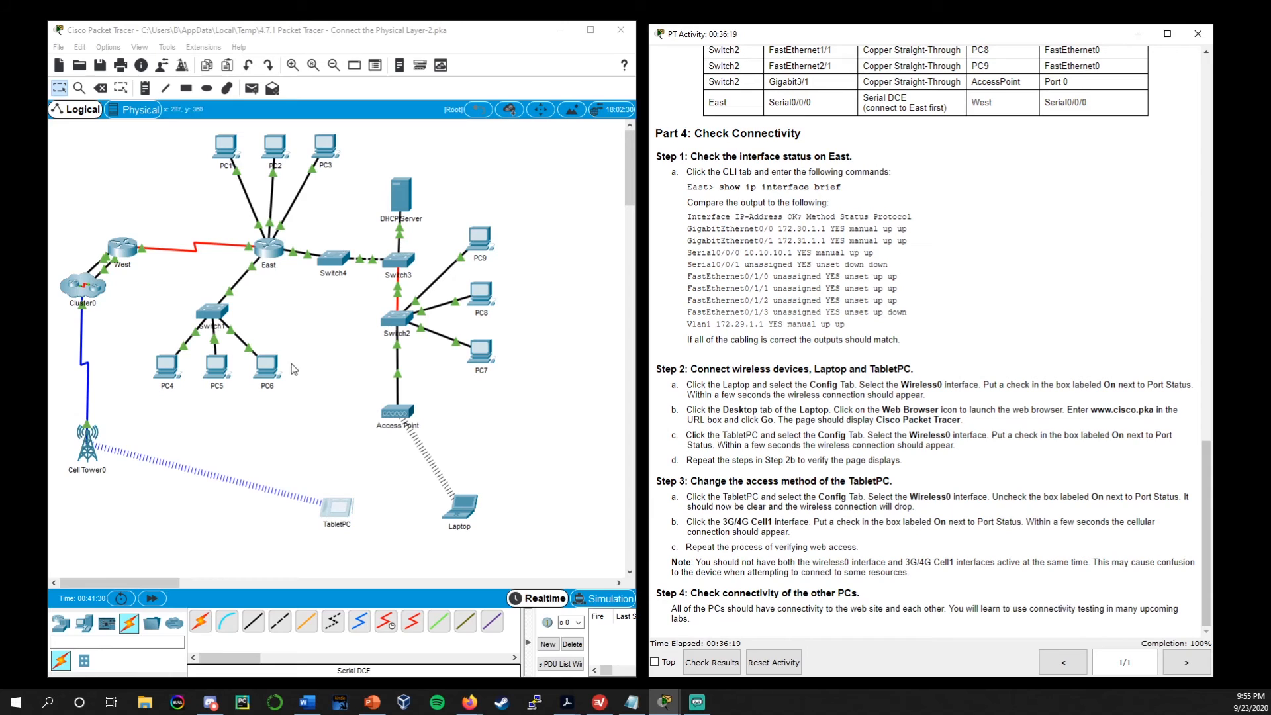
click(335, 346)
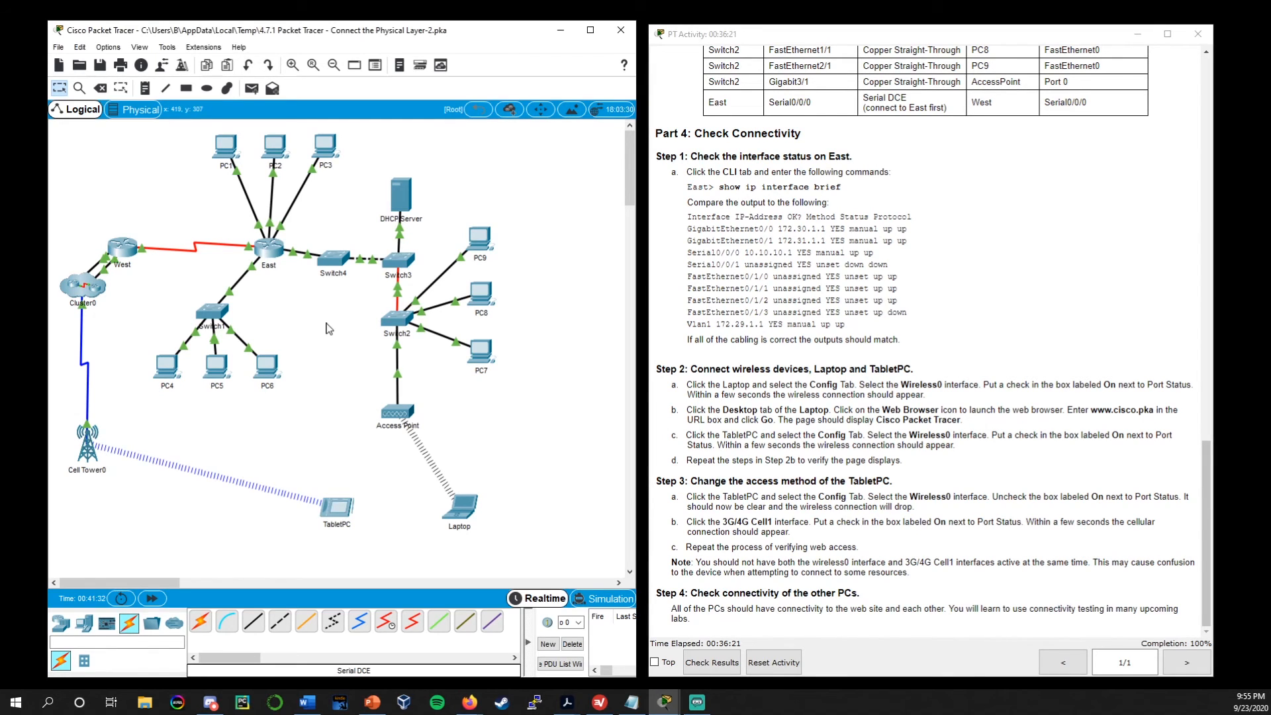
click(271, 147)
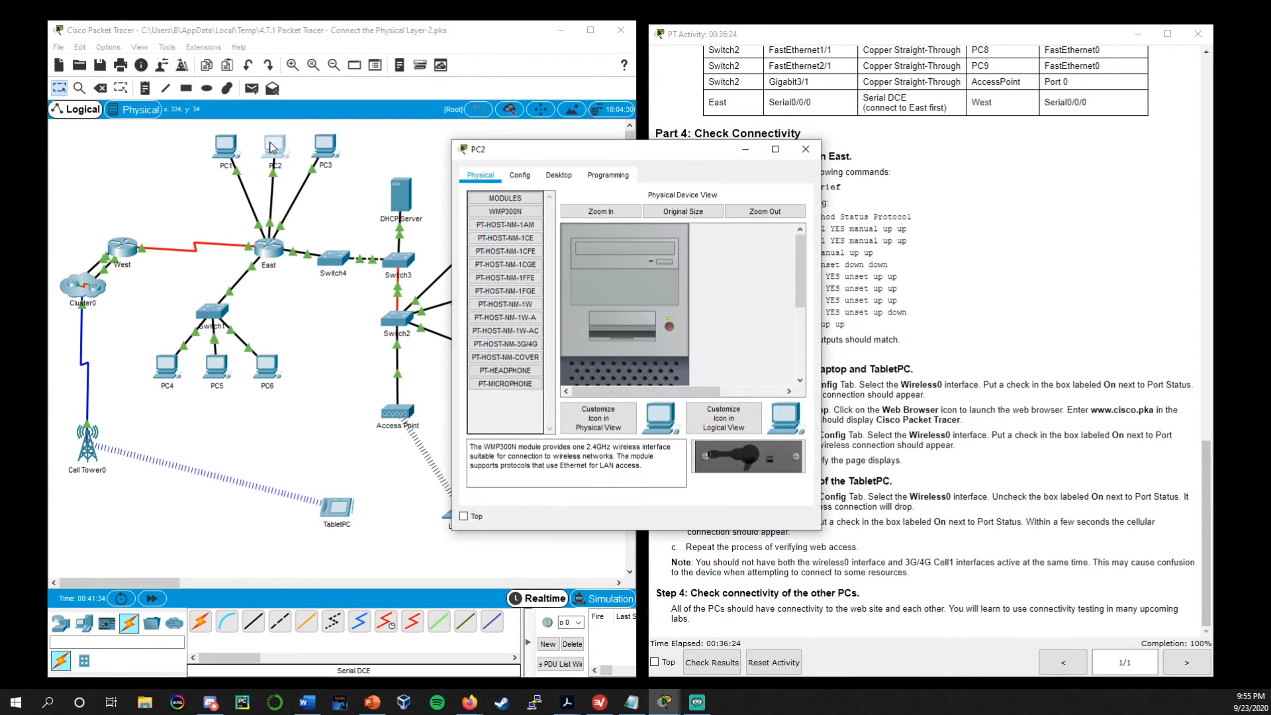
click(559, 176)
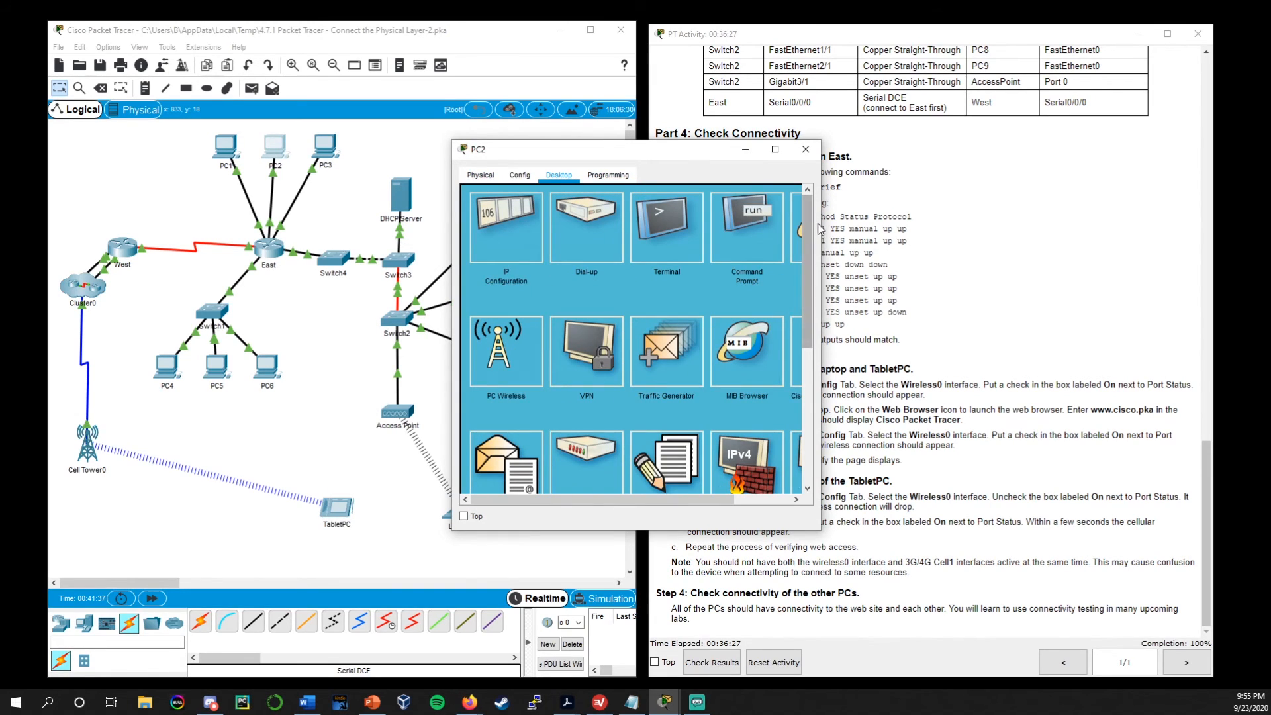
drag(821, 227, 908, 225)
click(844, 233)
click(613, 212)
text(http://www.cisco.pka)
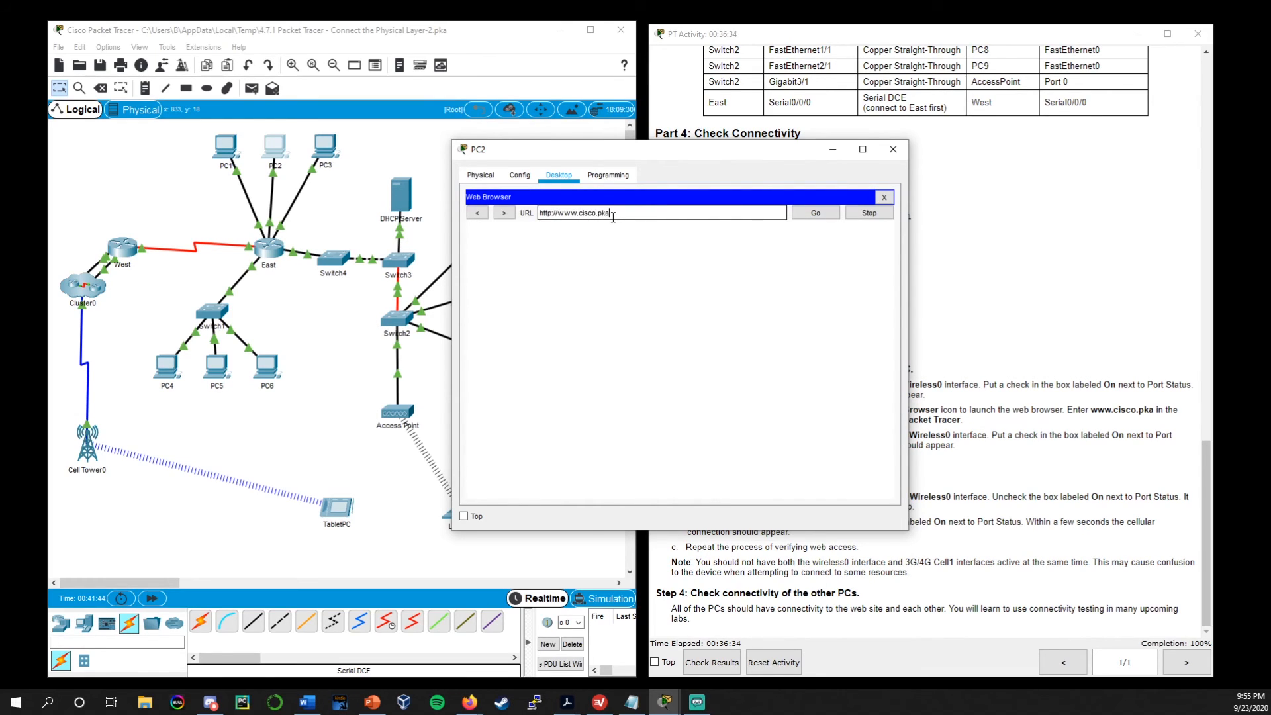
key(Return)
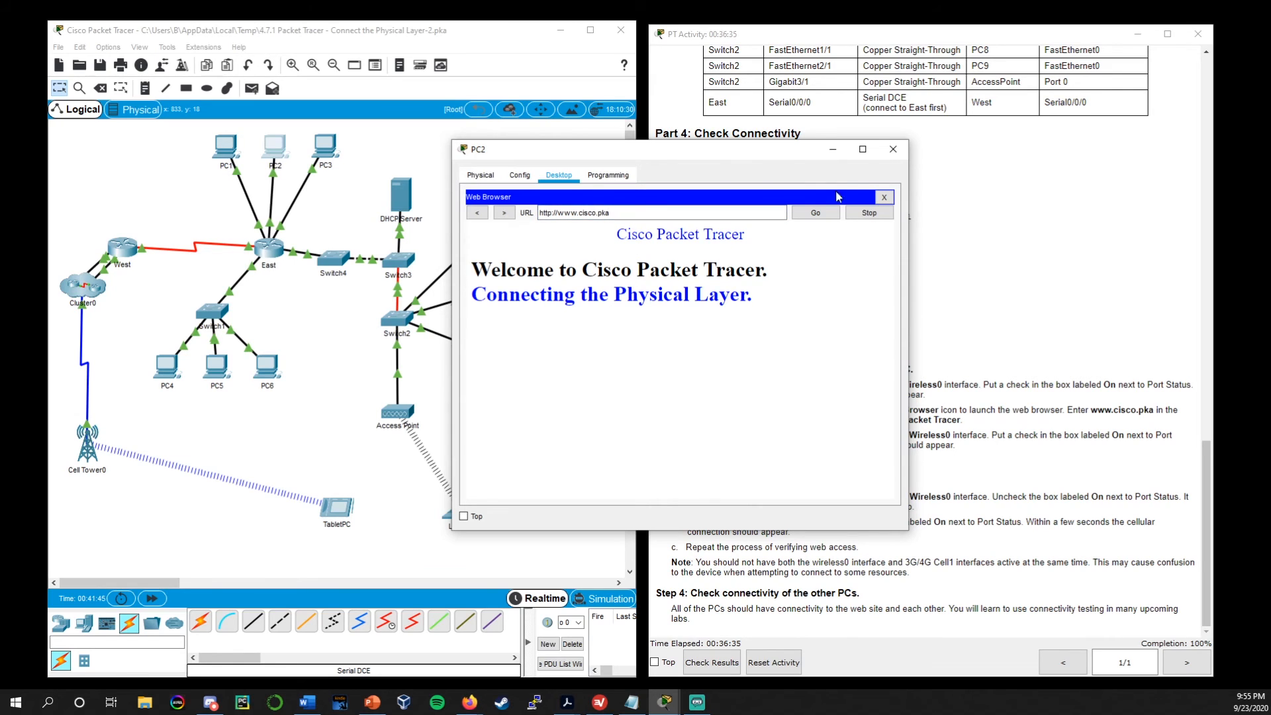
click(893, 149)
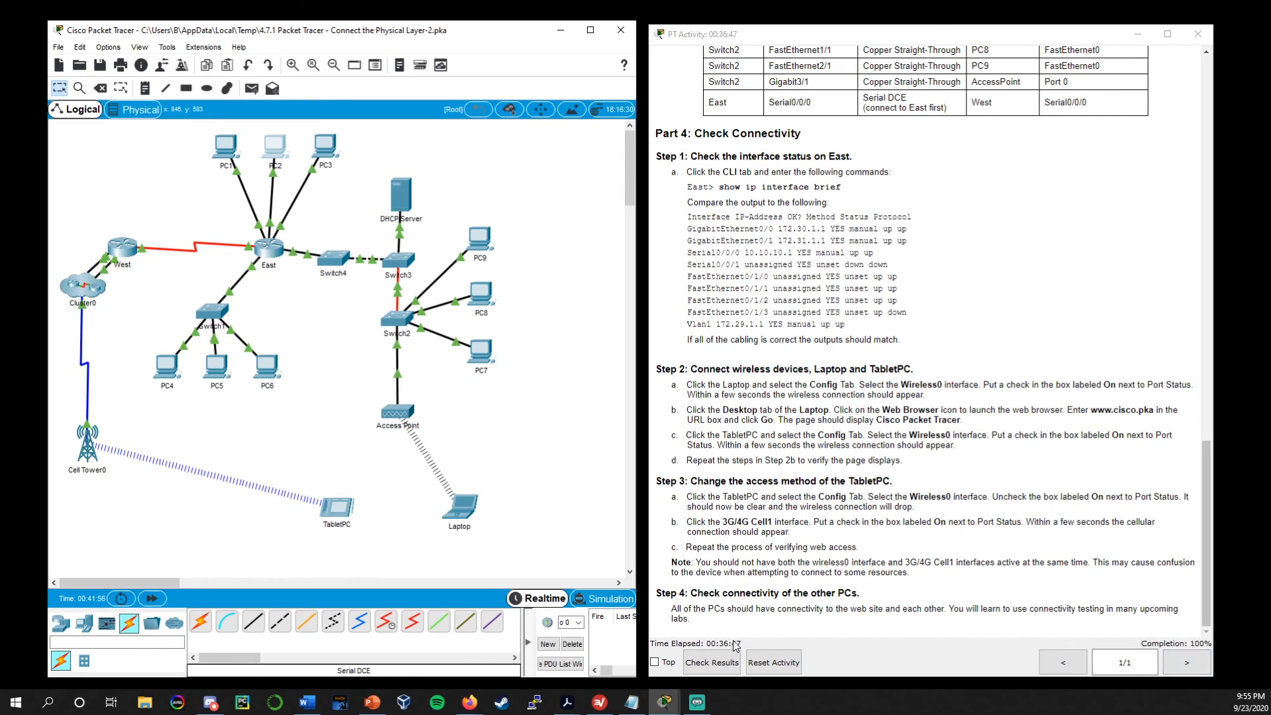
Check the activity results, review the assessment items for all devices, and close the results
click(711, 663)
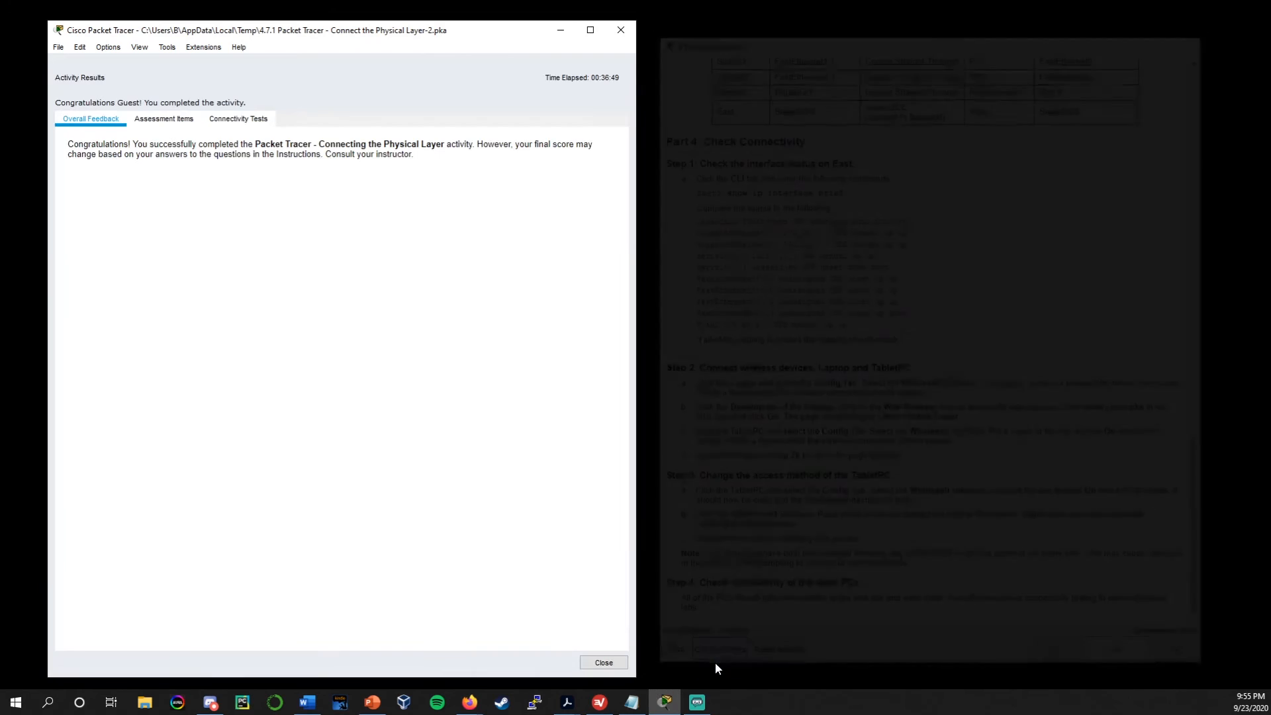
click(161, 120)
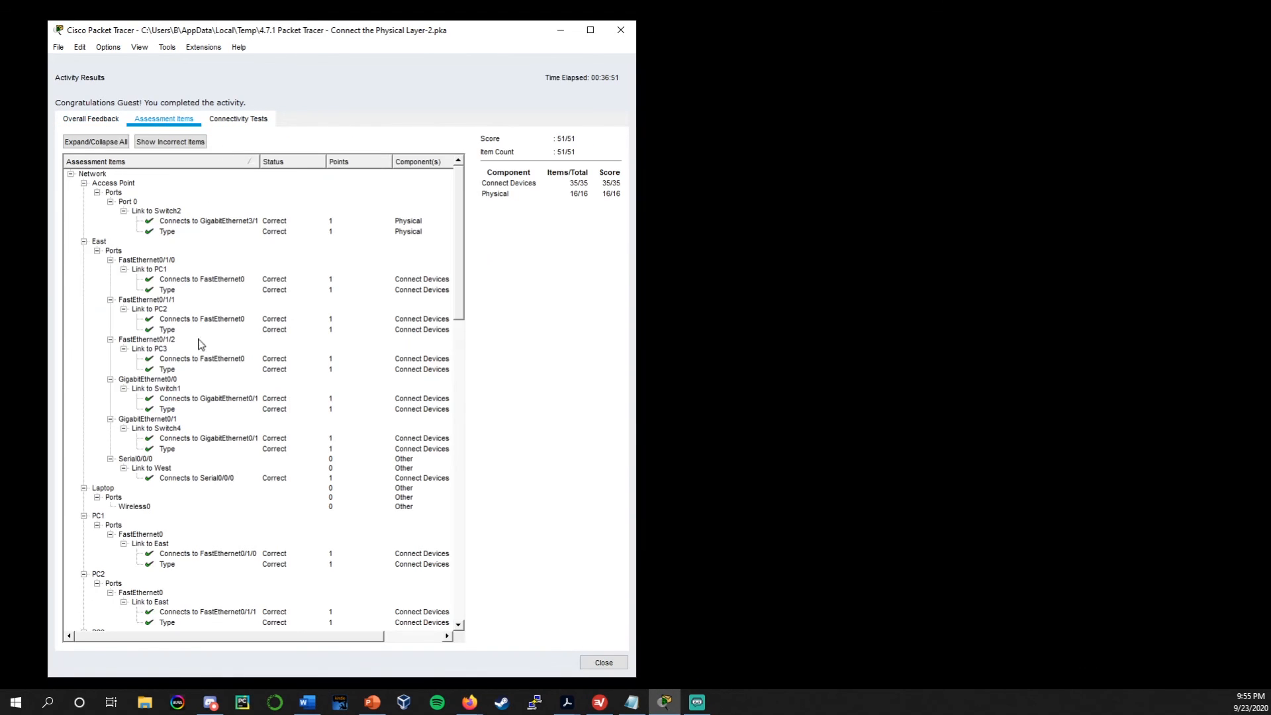
scroll(202, 321, down, 15)
scroll(192, 338, down, 10)
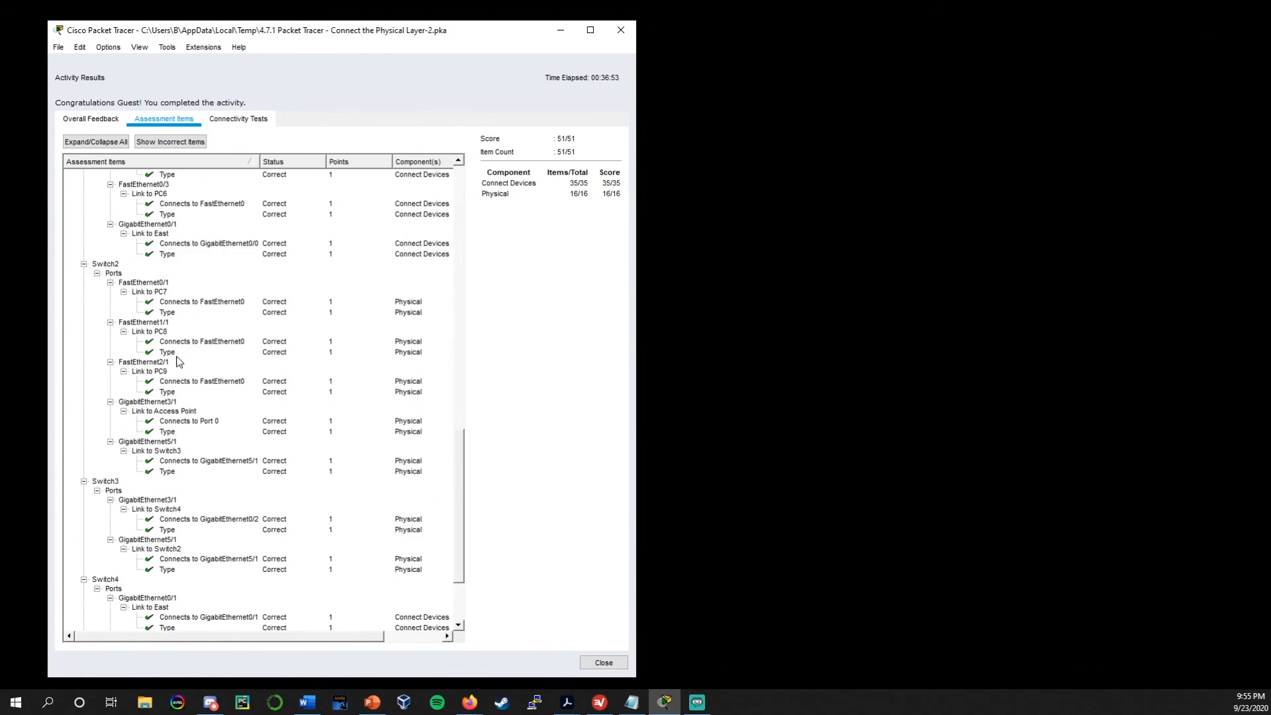
scroll(174, 390, up, 4)
scroll(167, 414, up, 20)
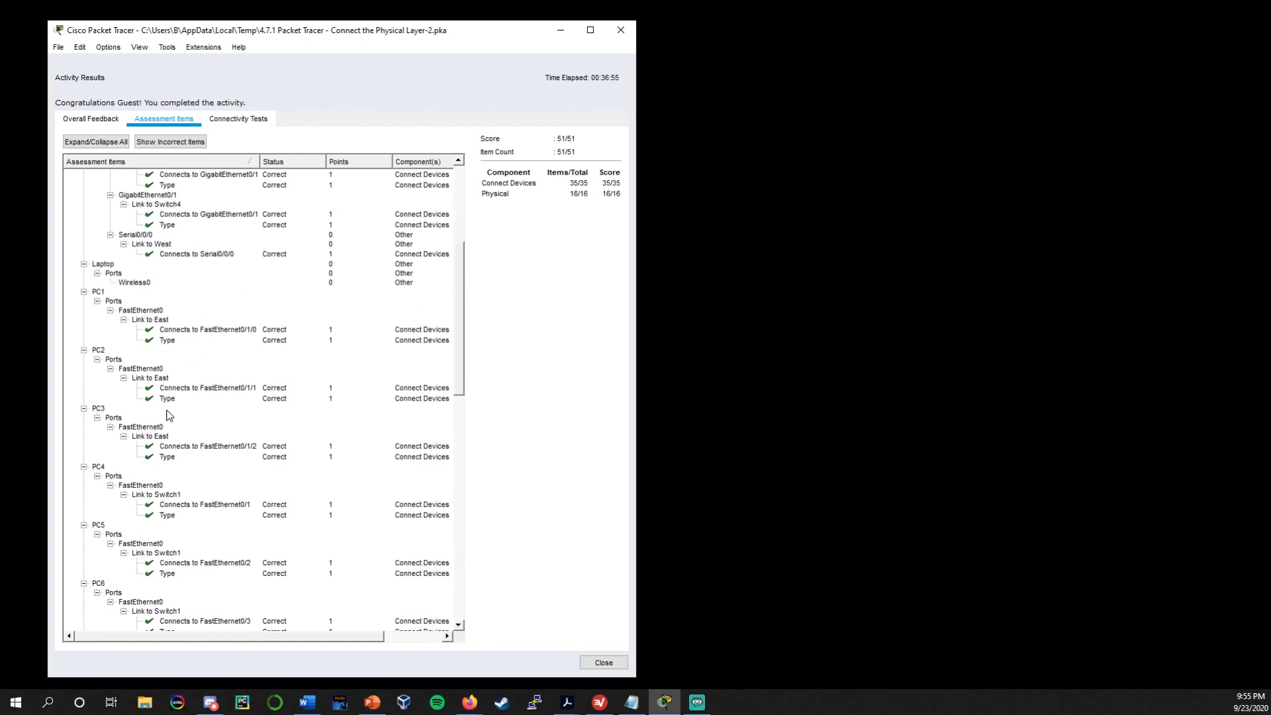
click(604, 662)
Reposition the activity instructions window beside the topology and return to the beginning of the instructions
drag(737, 22, 1036, 44)
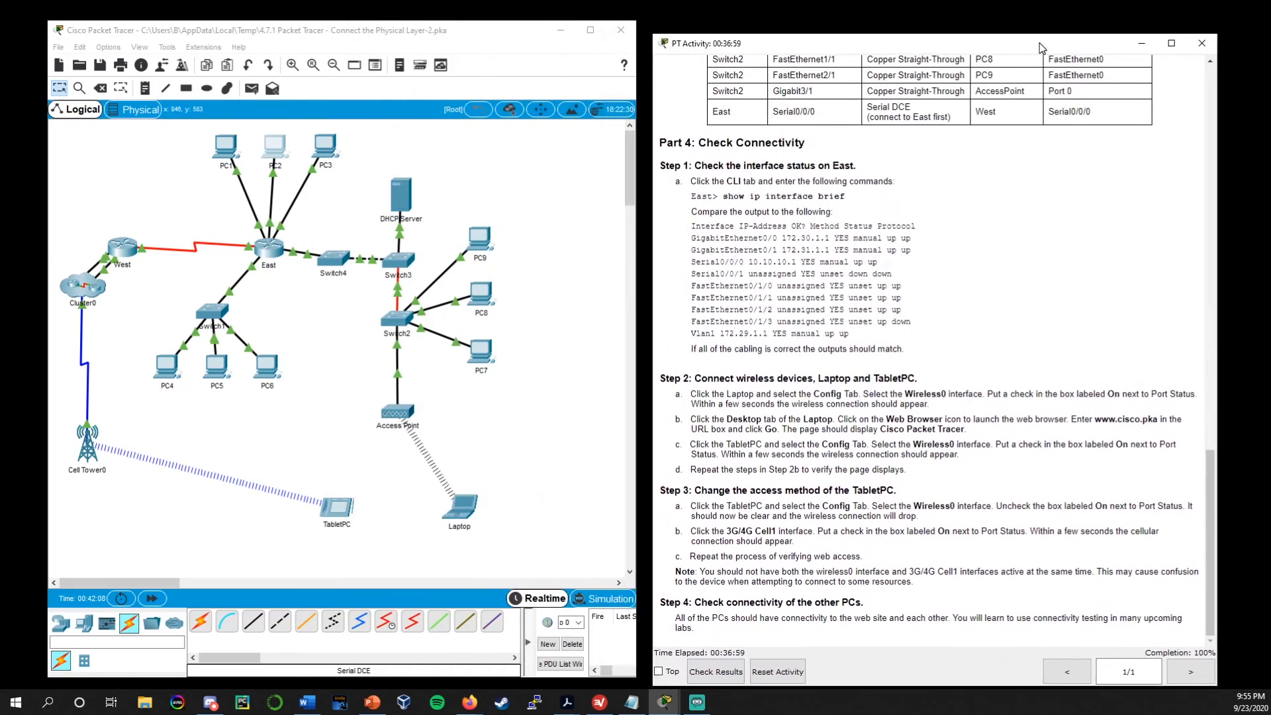
scroll(852, 302, up, 20)
scroll(852, 302, up, 3)
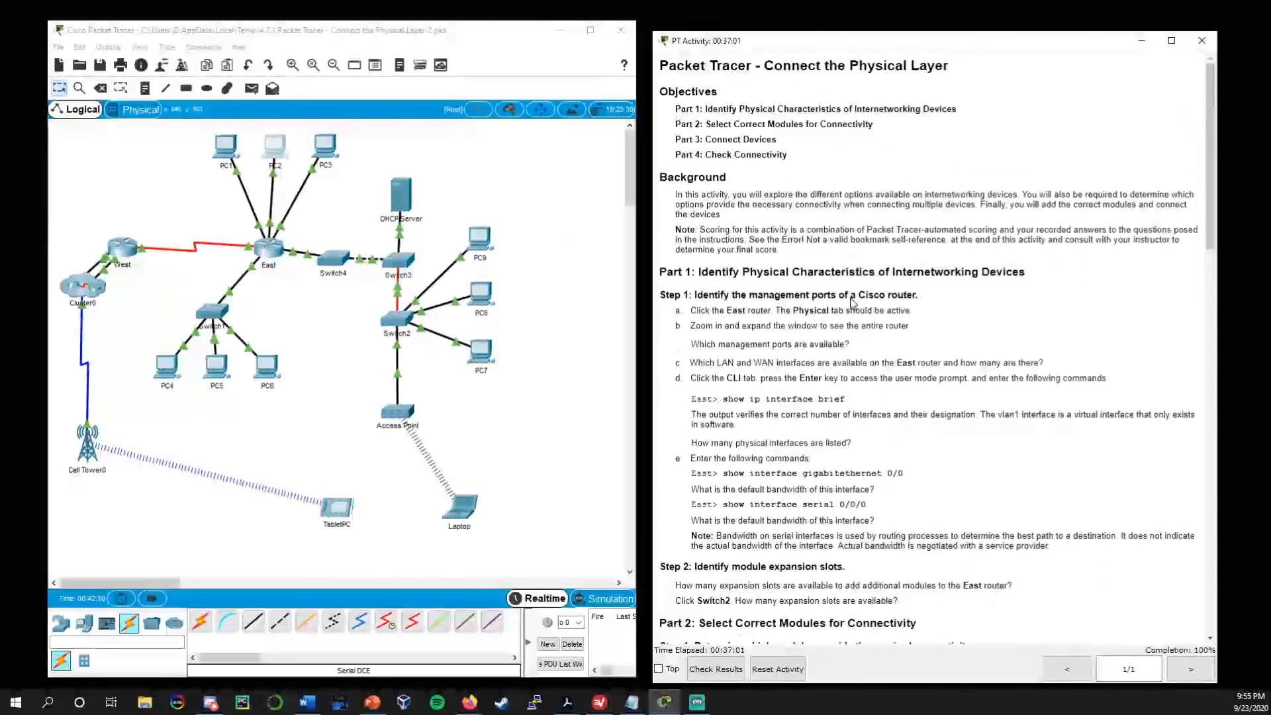